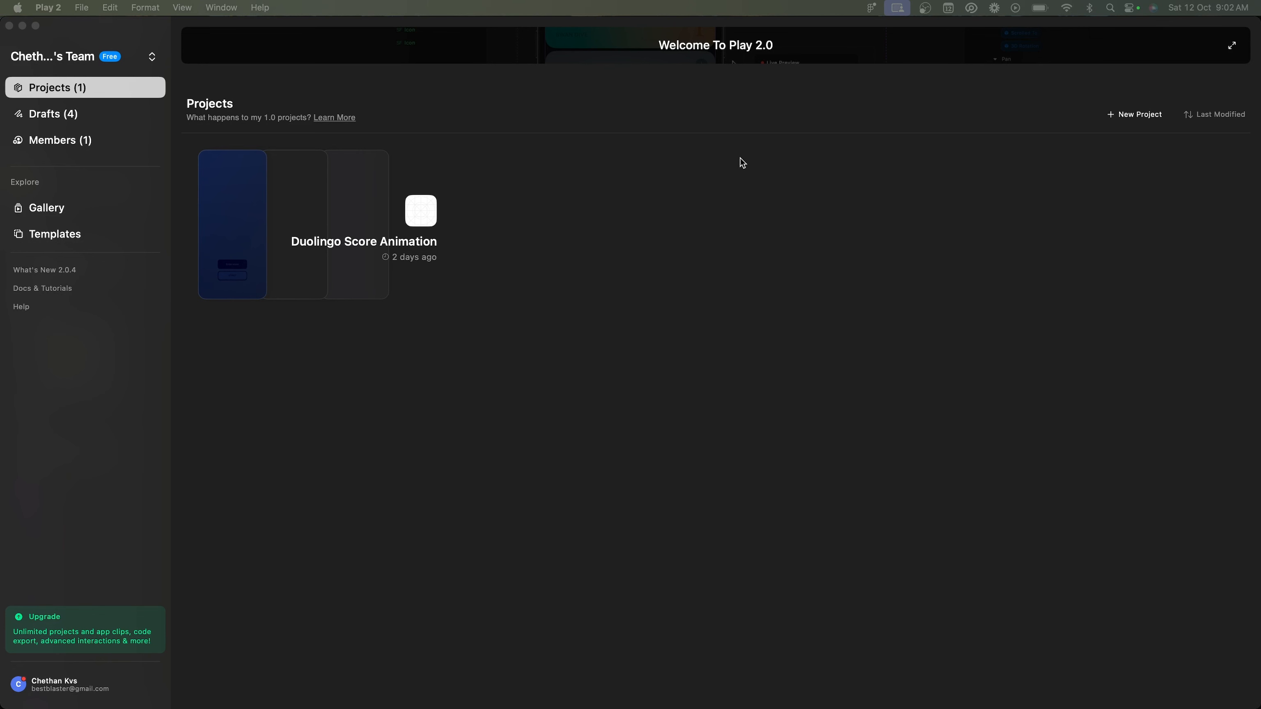
- Create a new draft in the Drafts section
left_click(1140, 116)
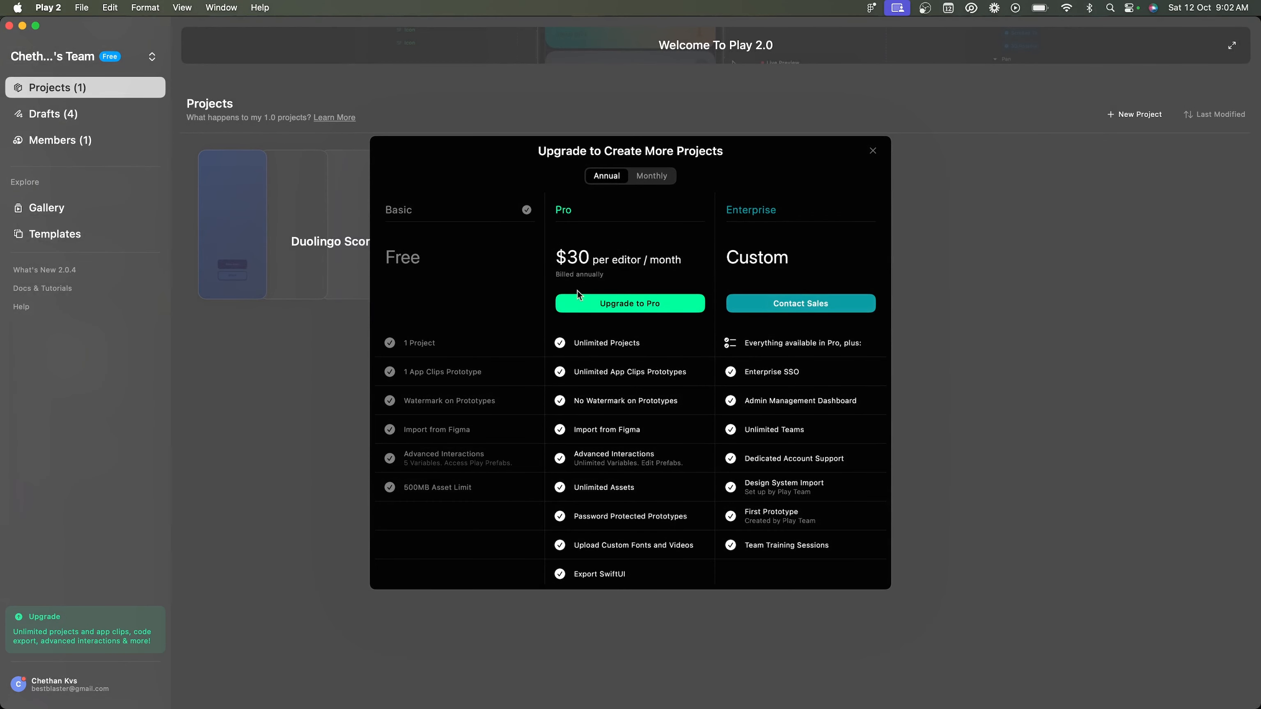
left_click(873, 150)
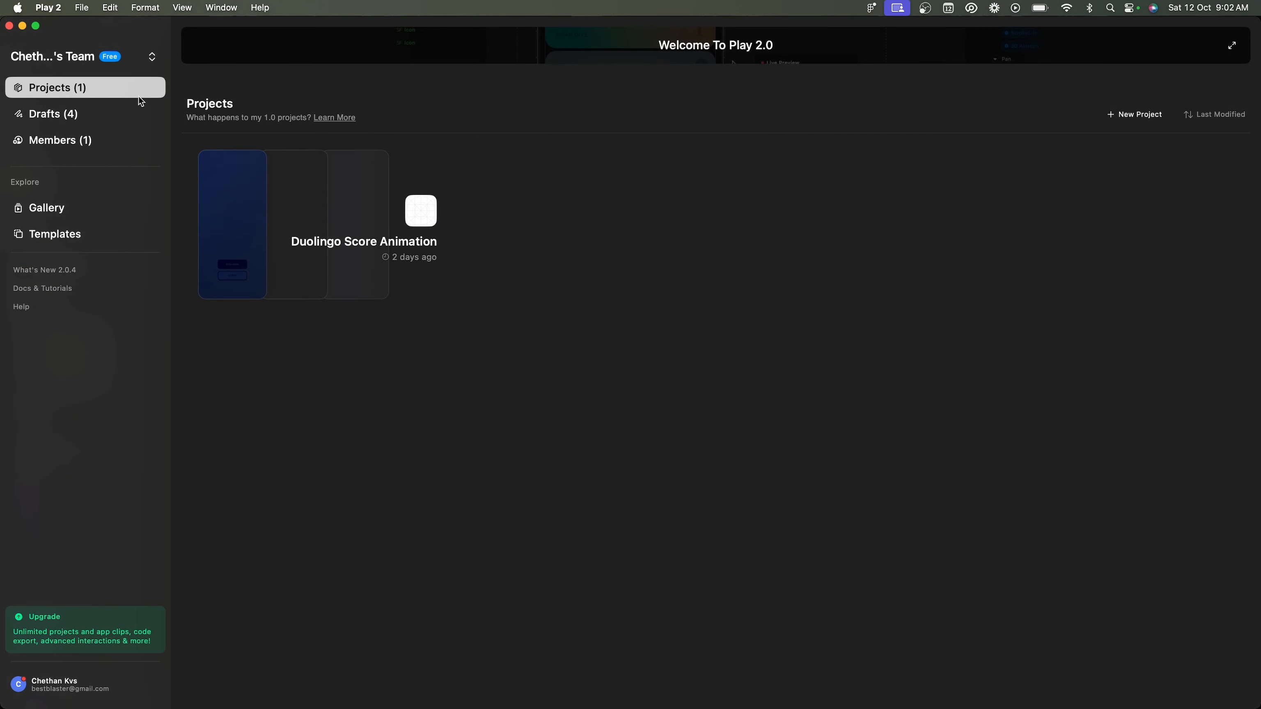
left_click(64, 119)
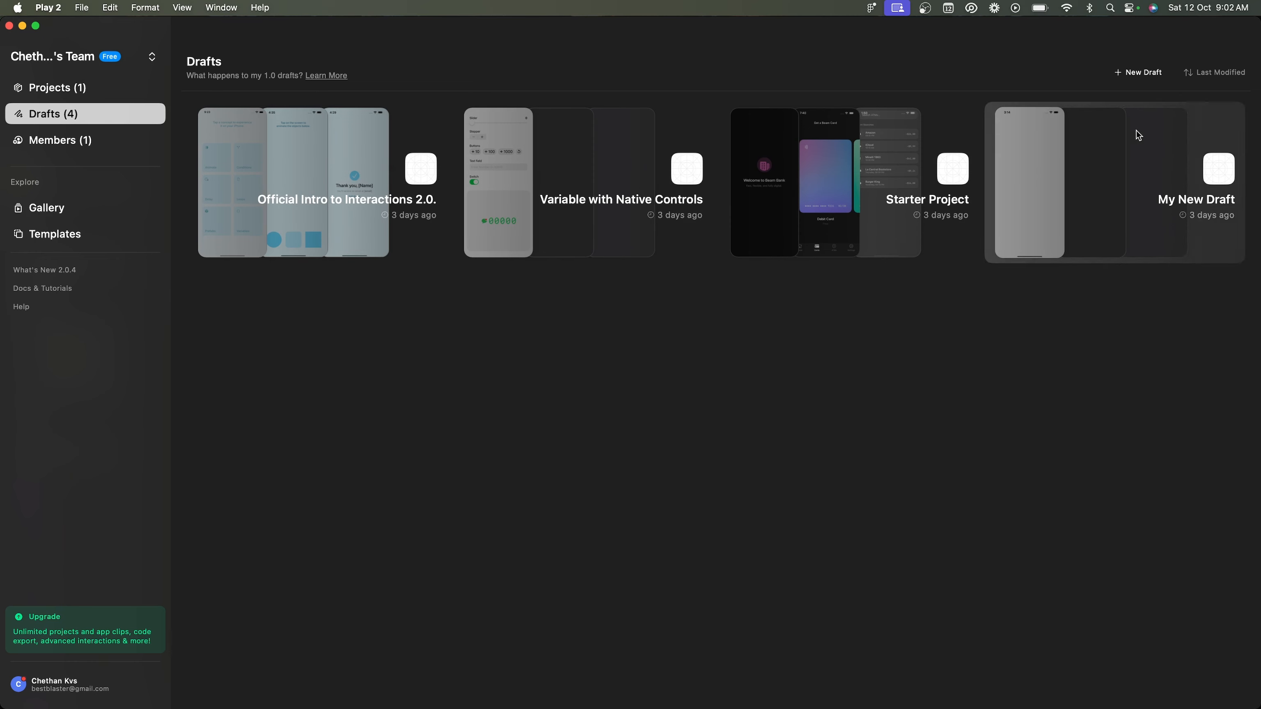
left_click(1142, 78)
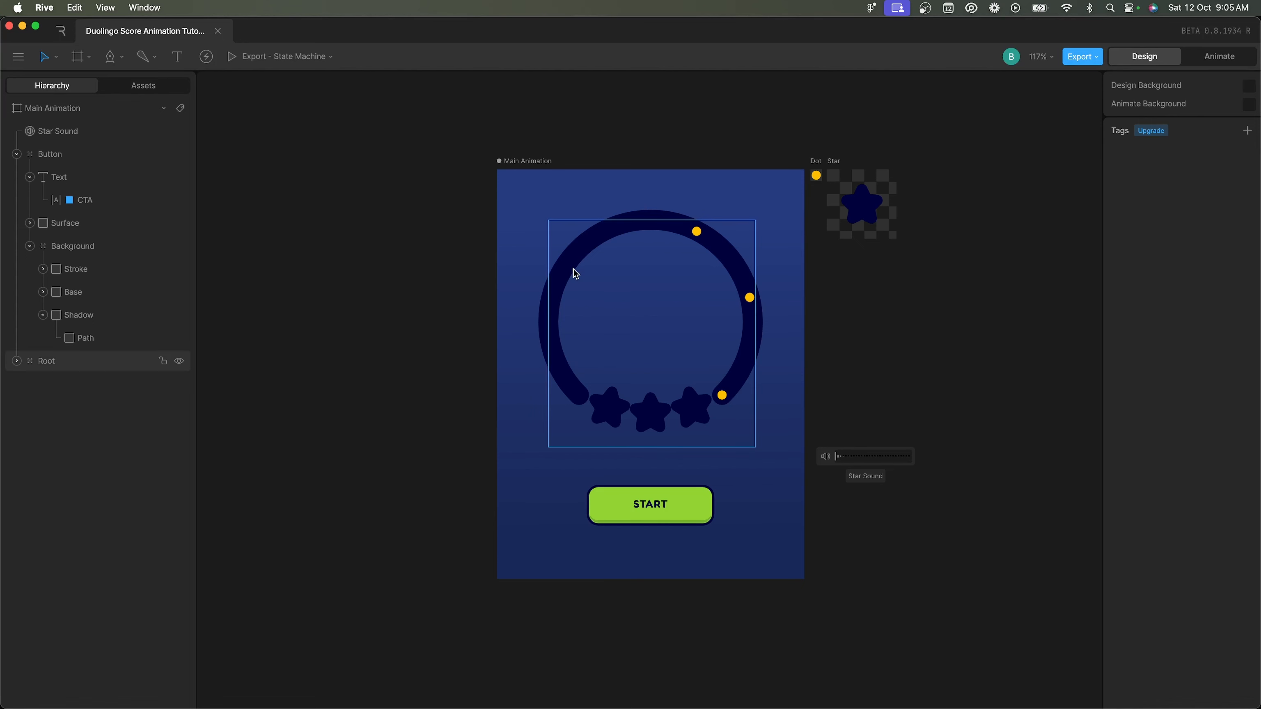
- Switch to Rive and inspect the score ring group, the START button and the Main Animation artboard
left_click(747, 341)
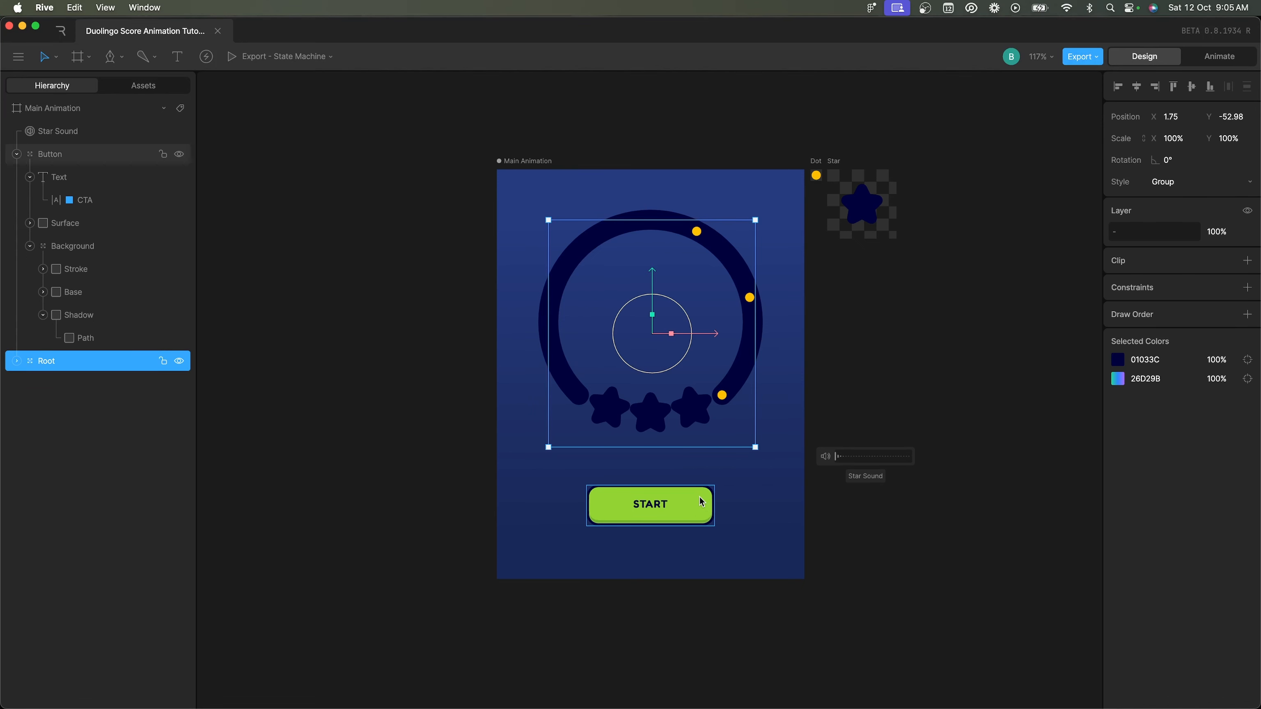
left_click(697, 513)
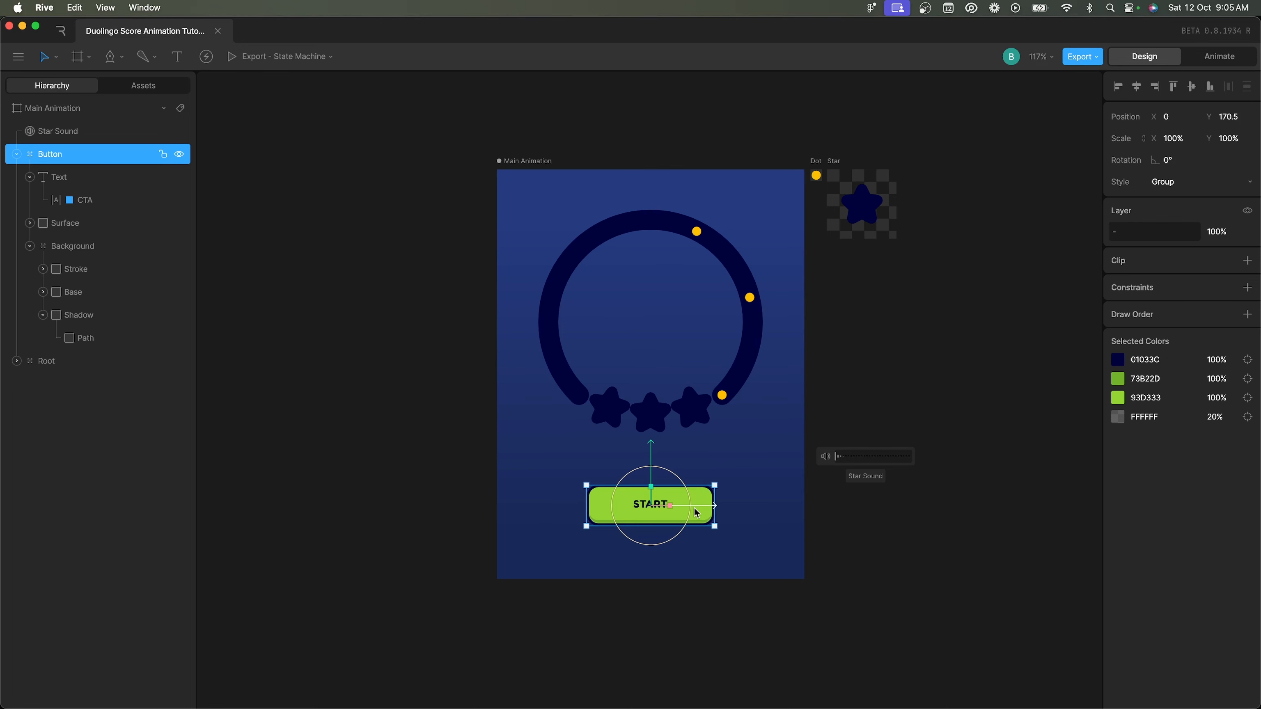
left_click(848, 555)
left_click(660, 508)
left_click(530, 162)
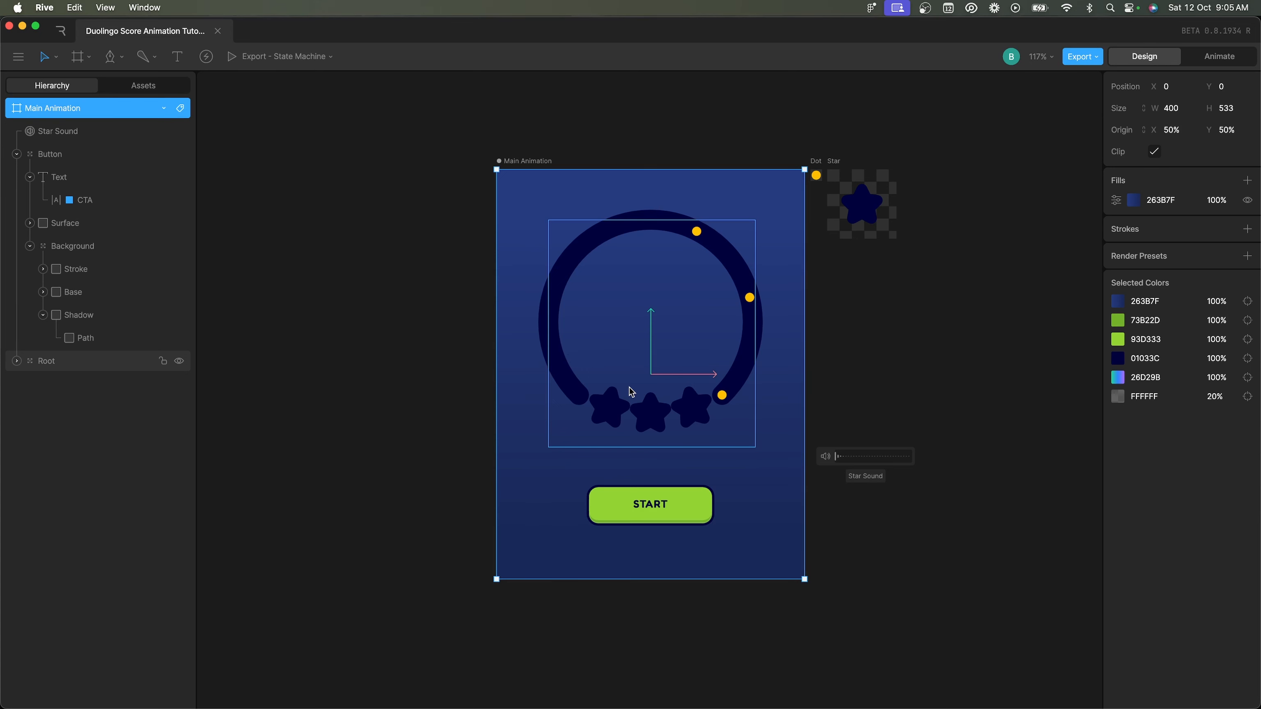
left_click(681, 505)
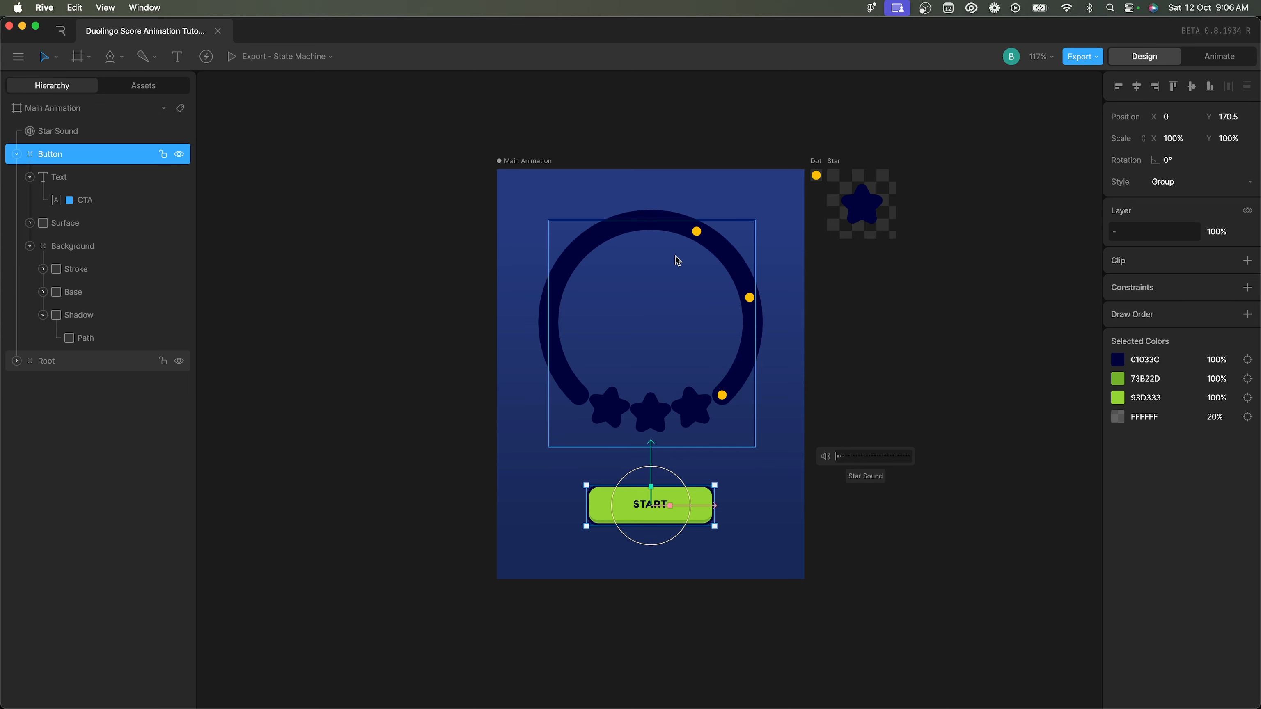
- Move the Export artboard closer to the Main Animation artboard, to about X 655, Y 0
scroll(763, 327, "down", 5)
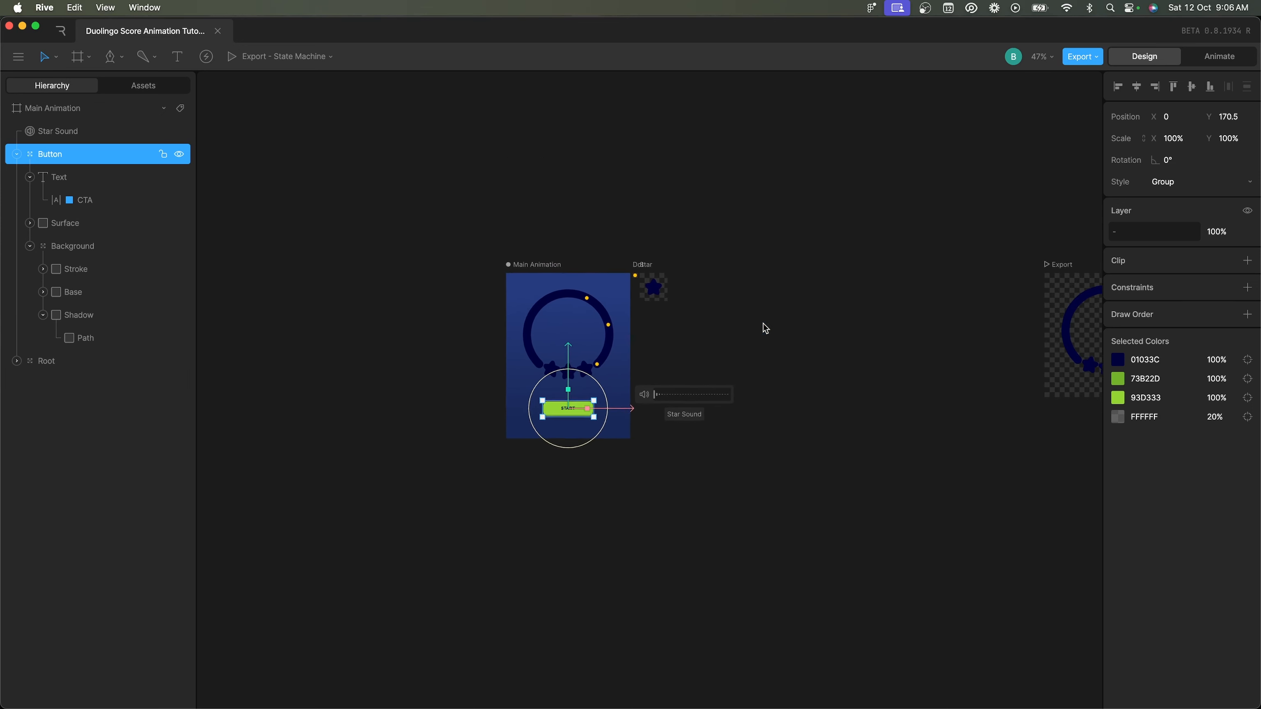
scroll(766, 328, "right", 2)
left_click_drag(1010, 271, 655, 273)
scroll(493, 307, "up", 3)
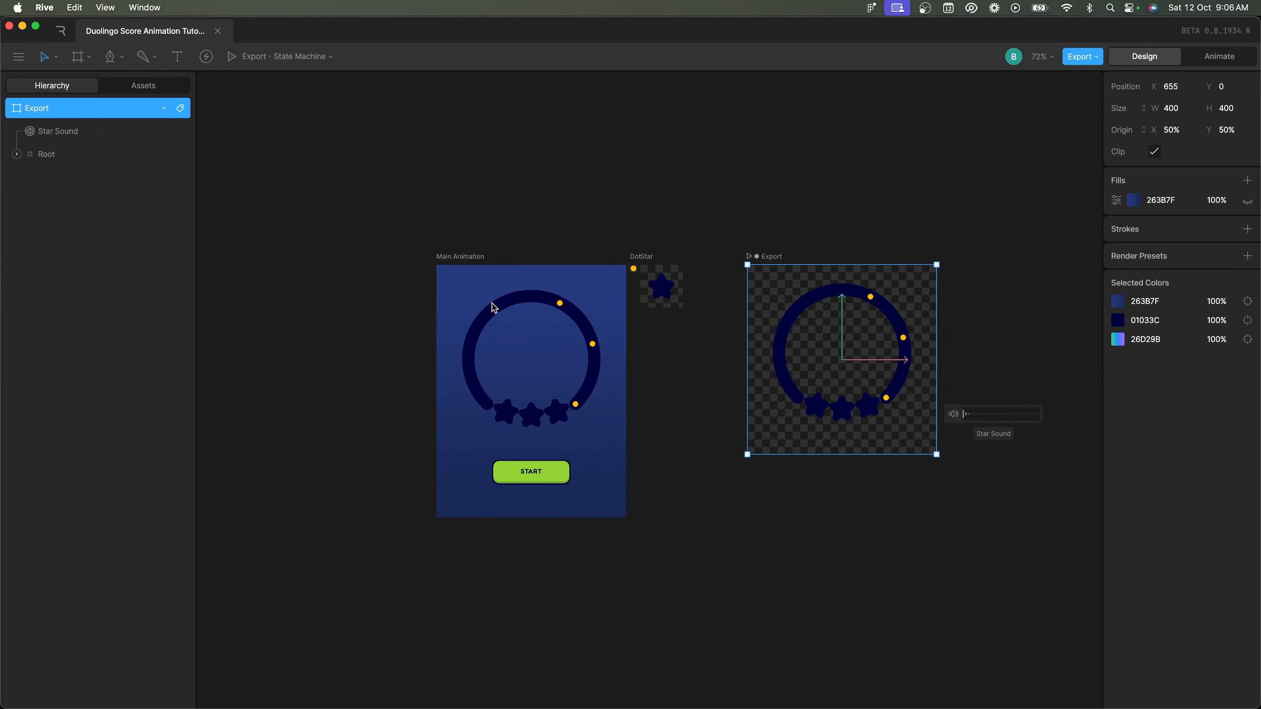
scroll(771, 357, "up", 3)
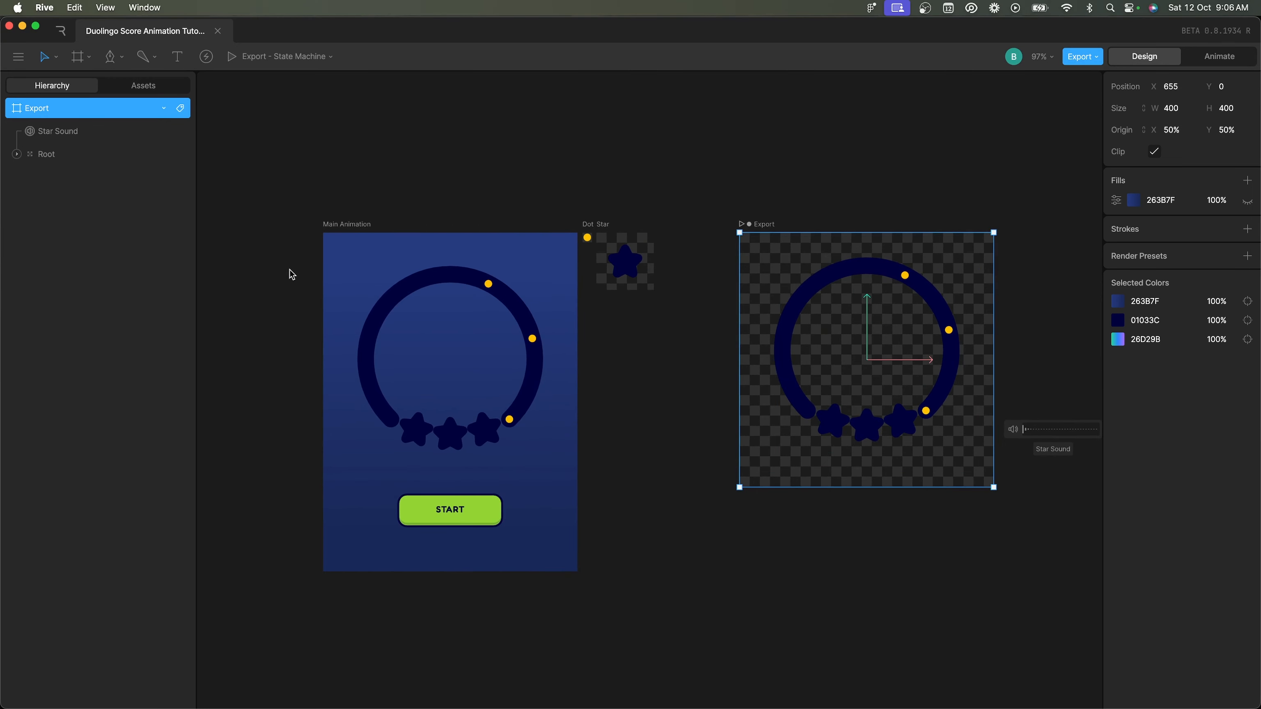
- Compare the background fills of the Main Animation and Export artboards
left_click(345, 224)
right_click(1150, 200)
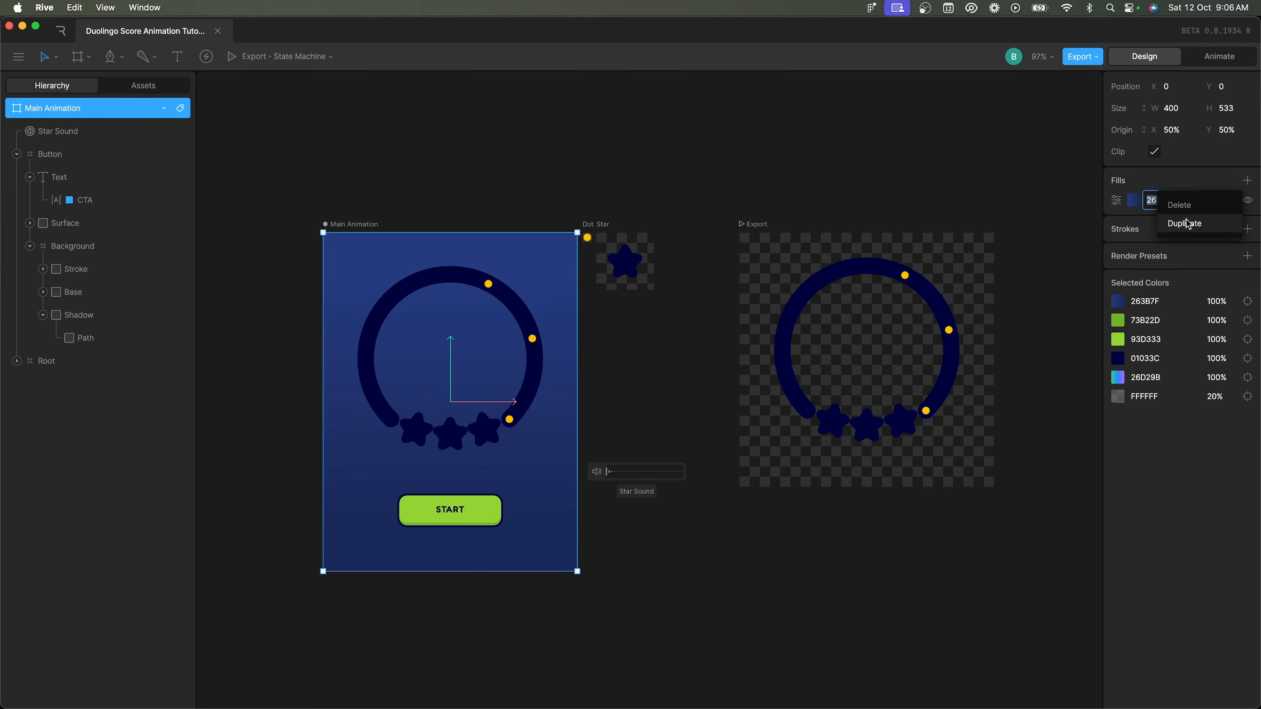
left_click(980, 160)
left_click(768, 224)
scroll(908, 359, "up", 3)
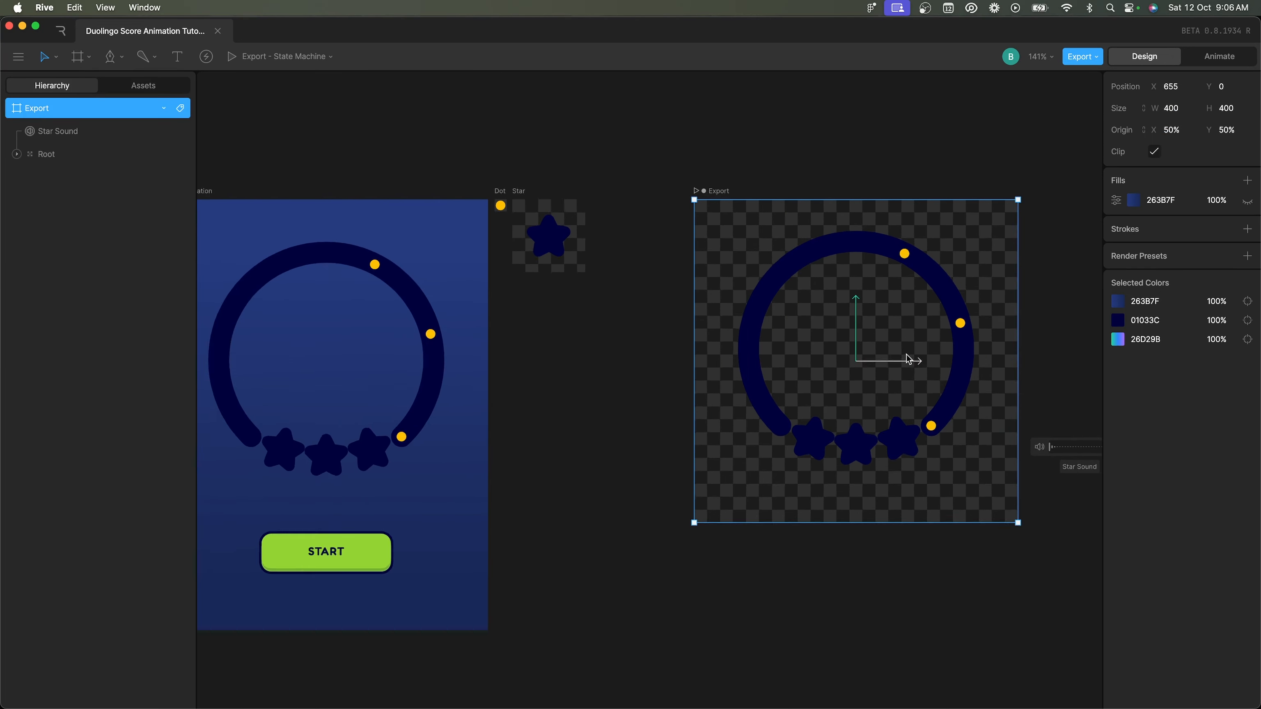
scroll(859, 510, "left", 1)
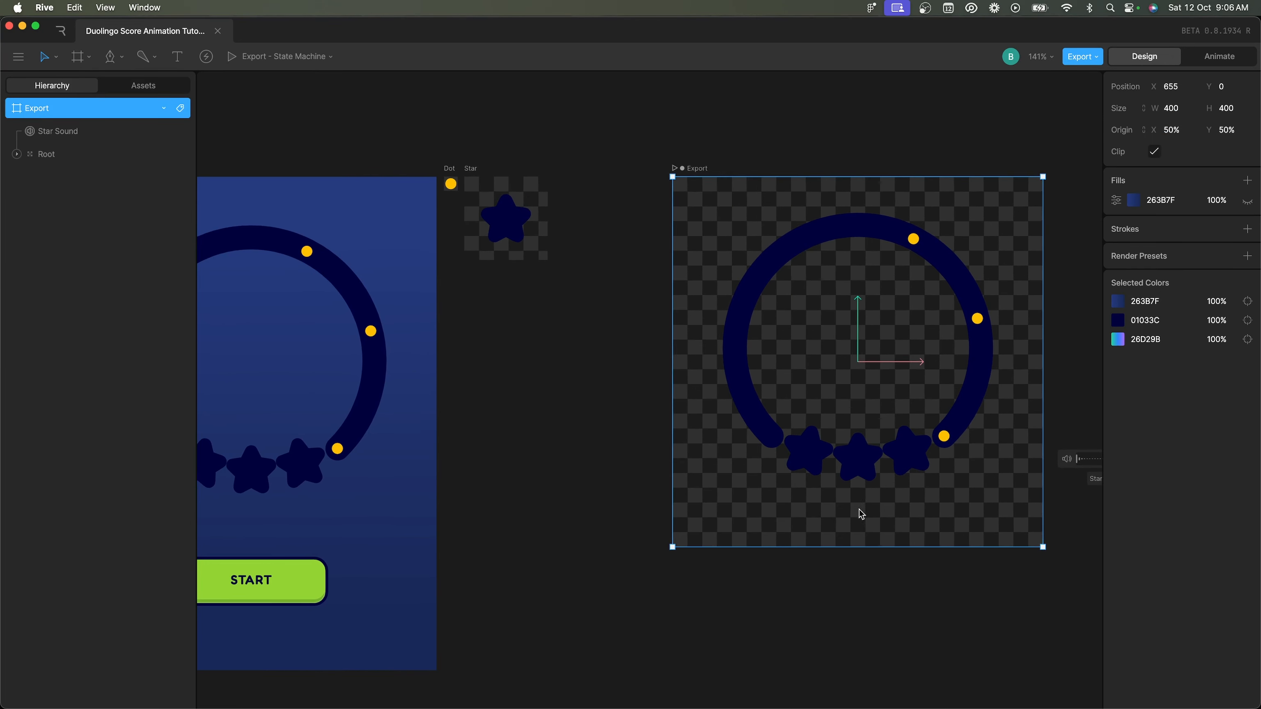
scroll(859, 510, "down", 1)
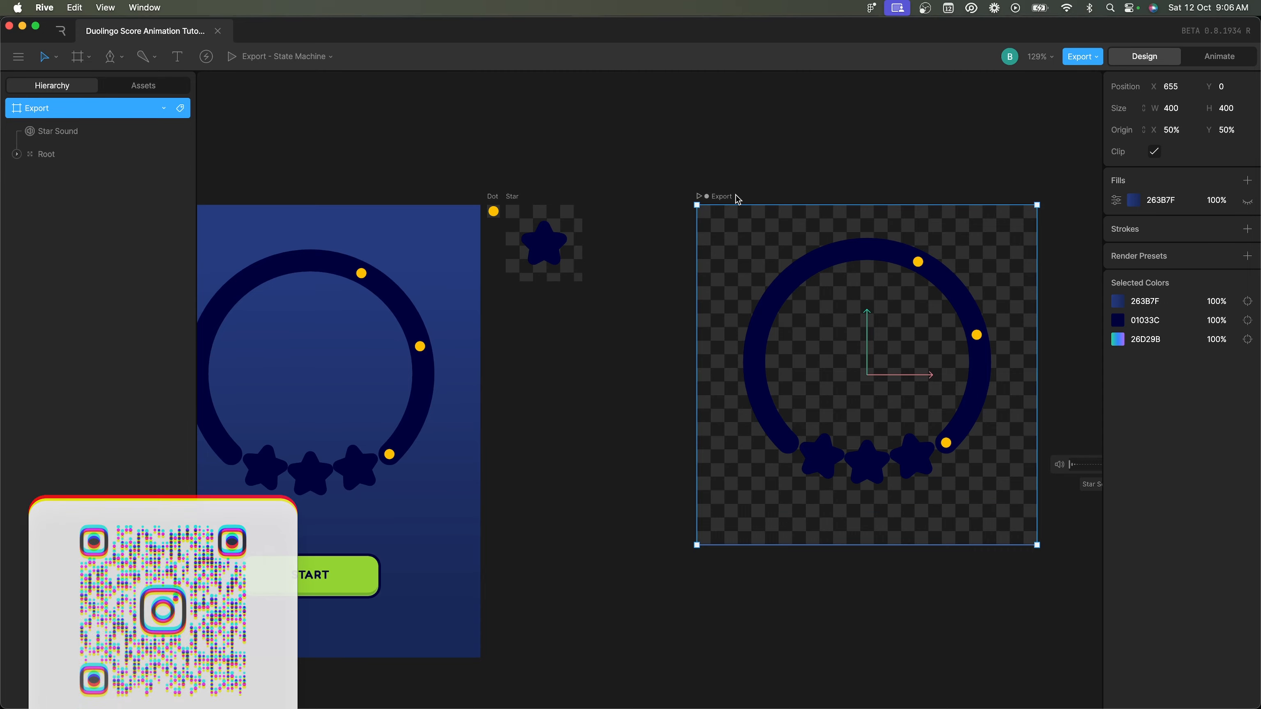
- Check the playback choices for the Export artboard and compare it with the Main Animation artboard
left_click(280, 57)
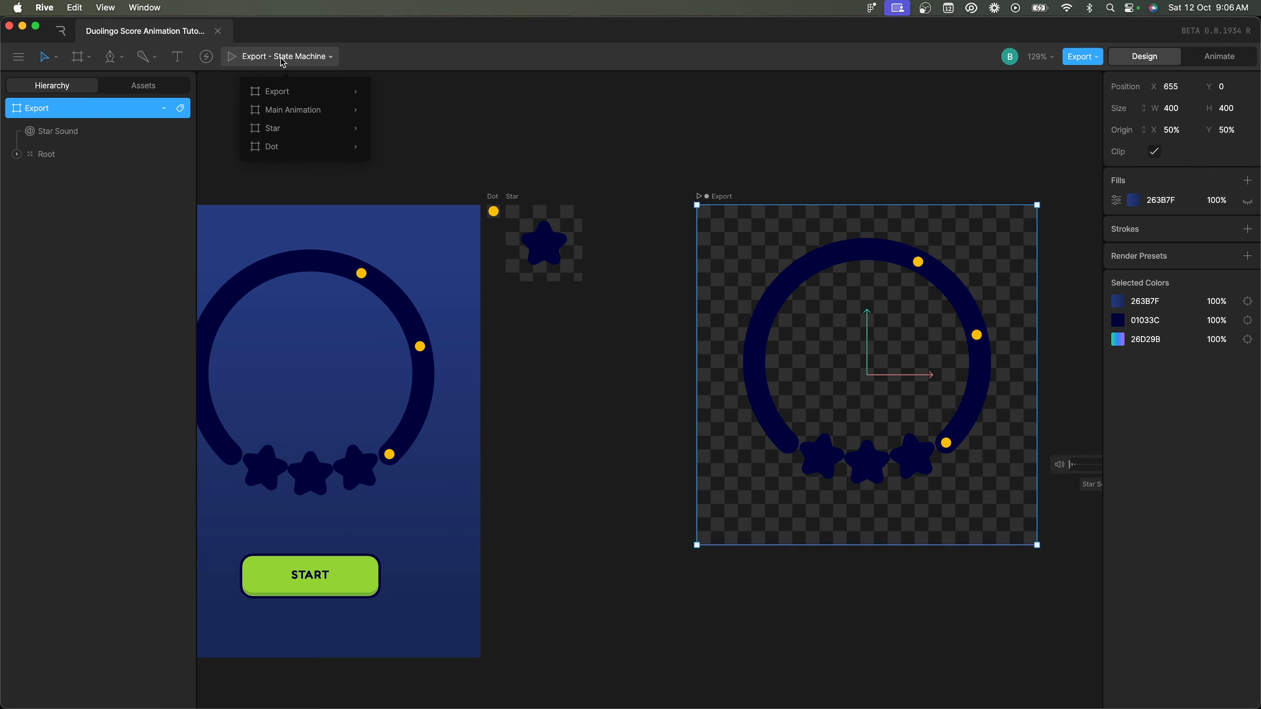
mouse_move(285, 91)
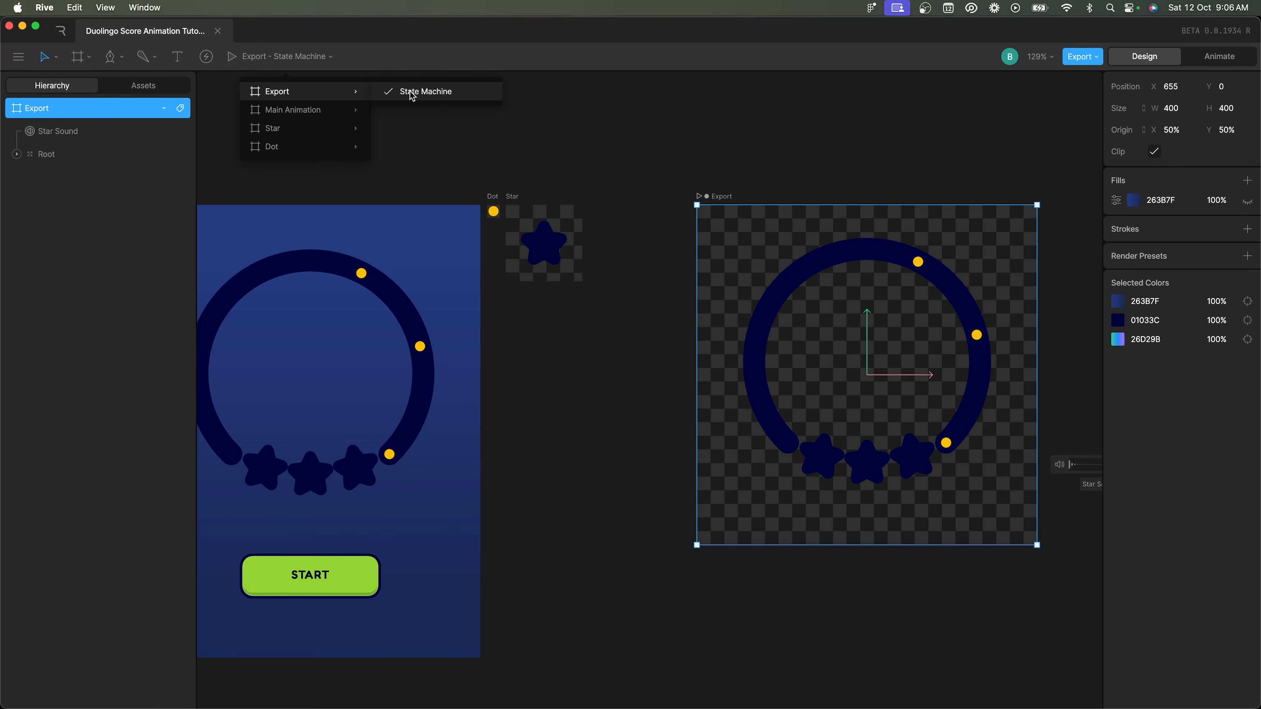
scroll(493, 156, "left", 5)
left_click(300, 212)
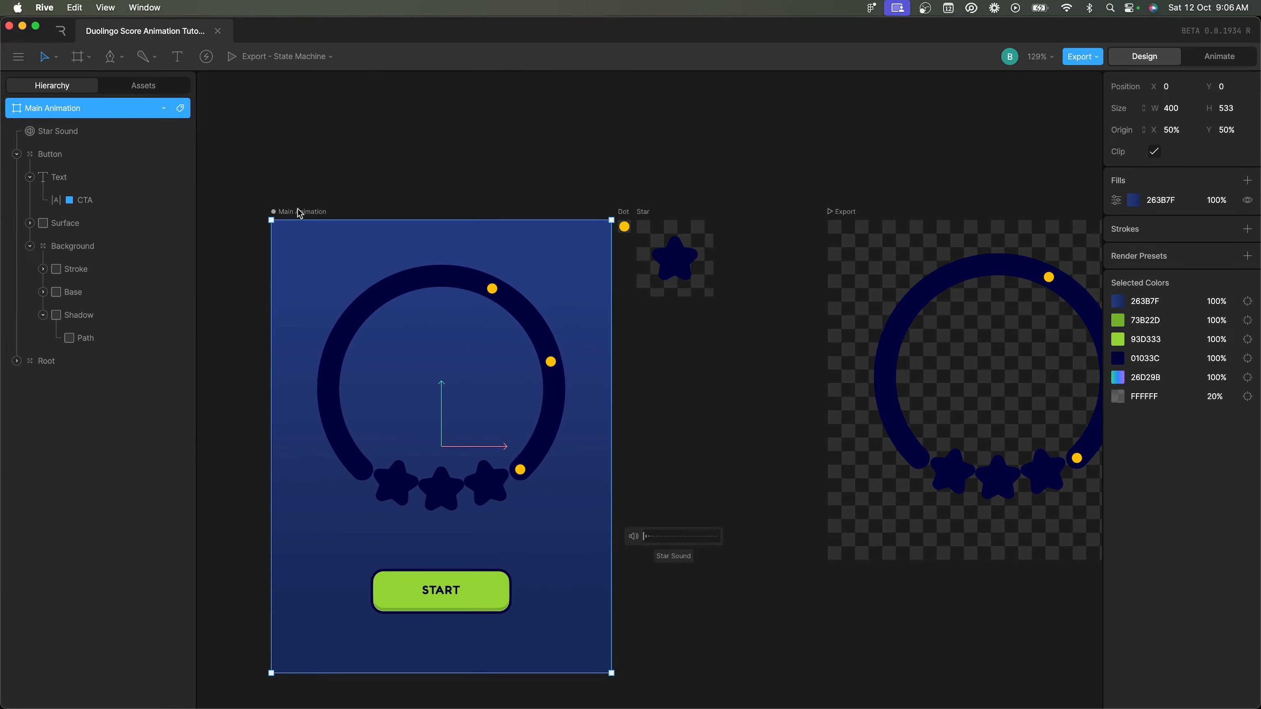
left_click(851, 207)
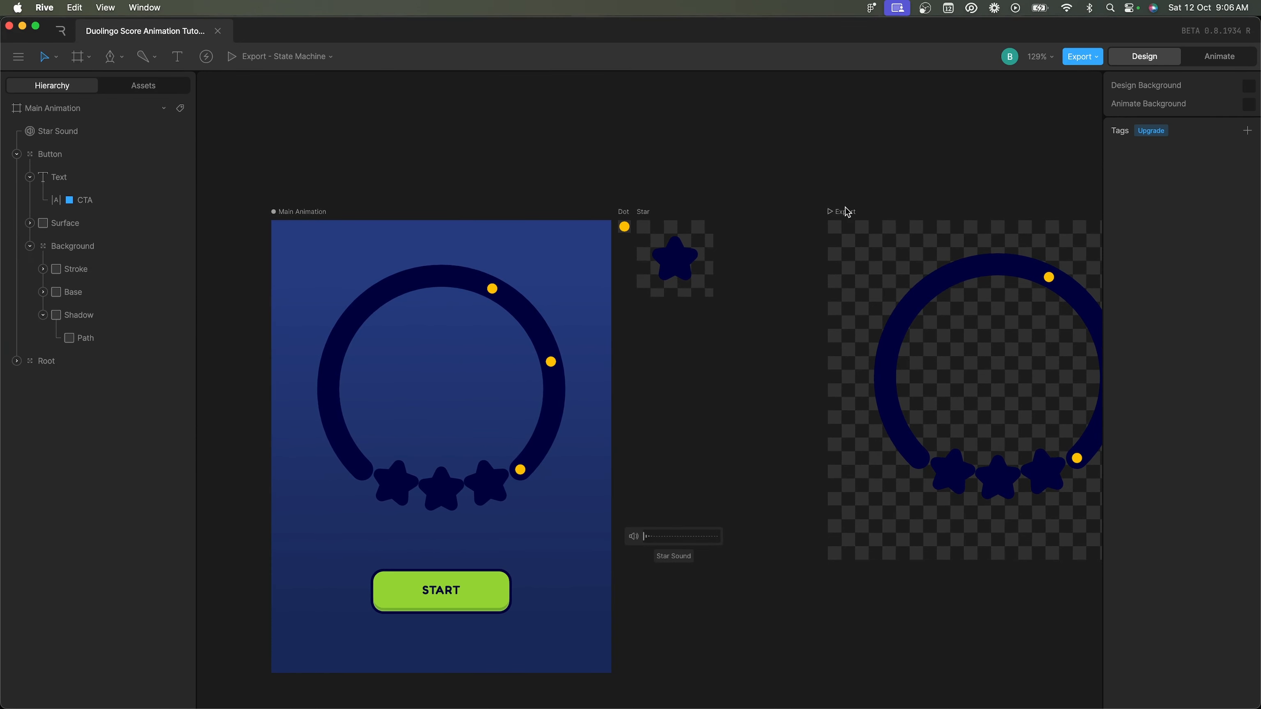
left_click(847, 214)
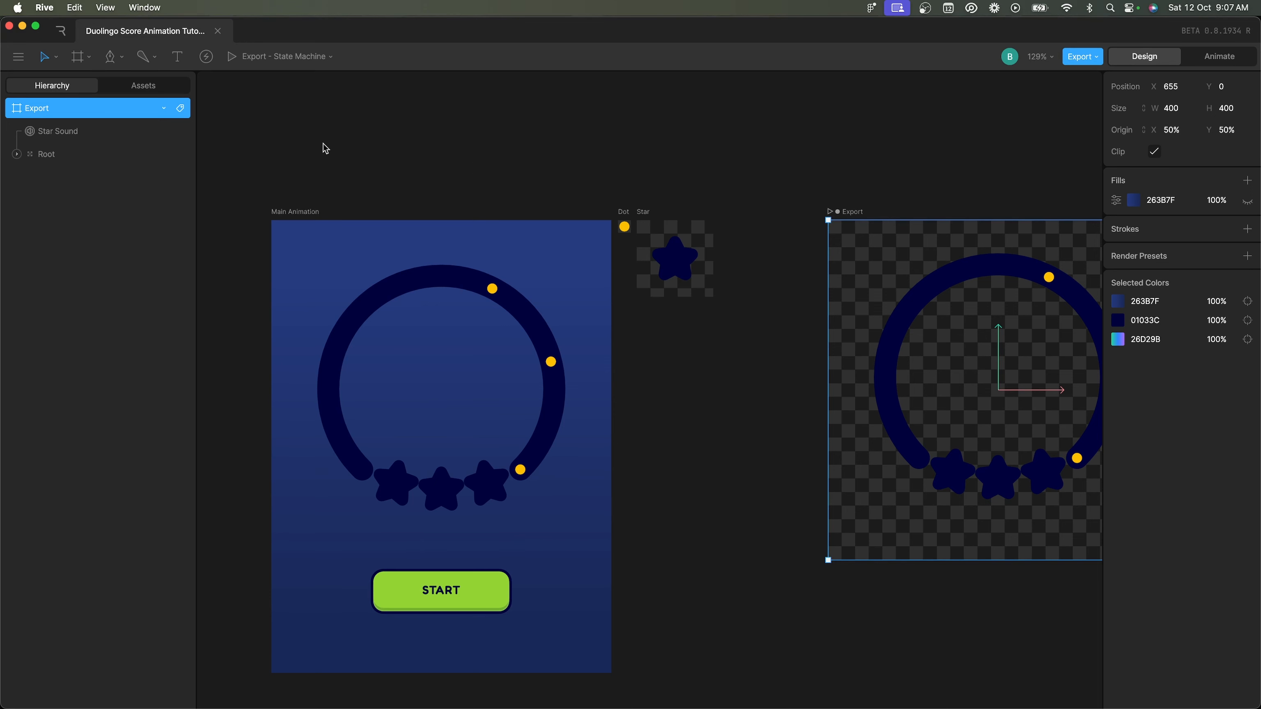
- Choose the Export artboard's State Machine for playback and select the Export artboard
left_click(290, 59)
mouse_move(257, 96)
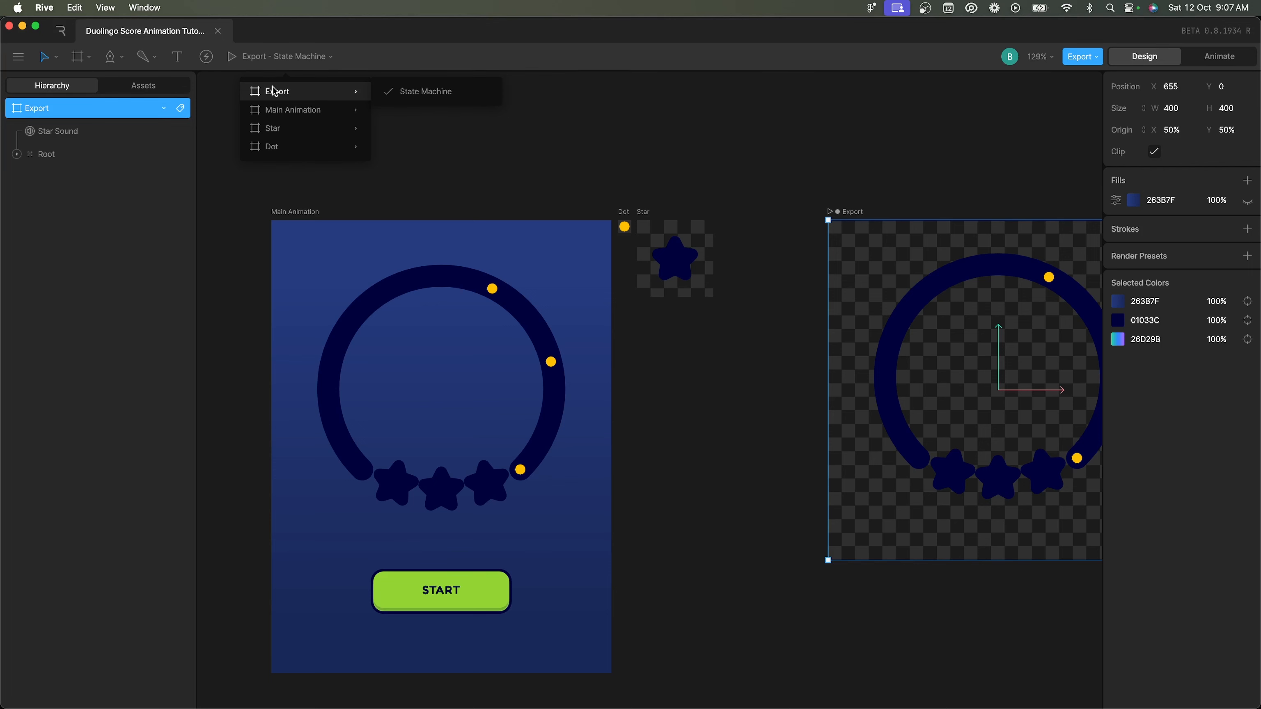
left_click(408, 96)
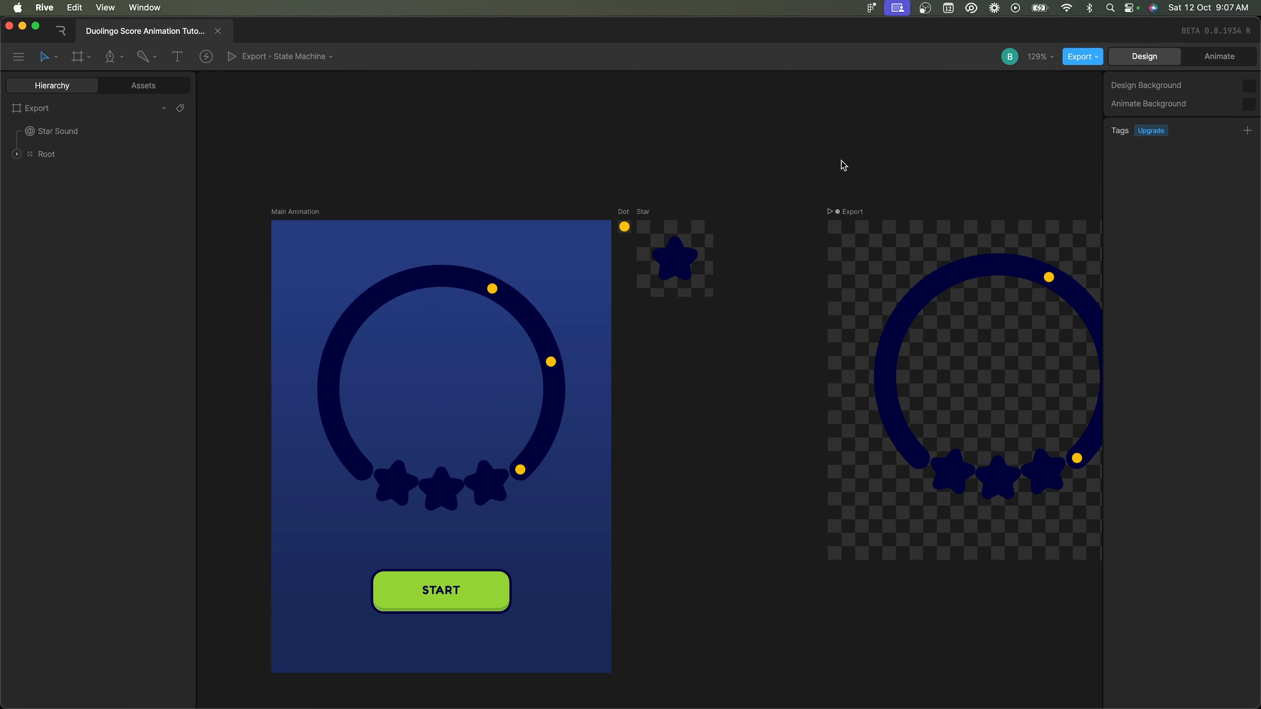
left_click(851, 214)
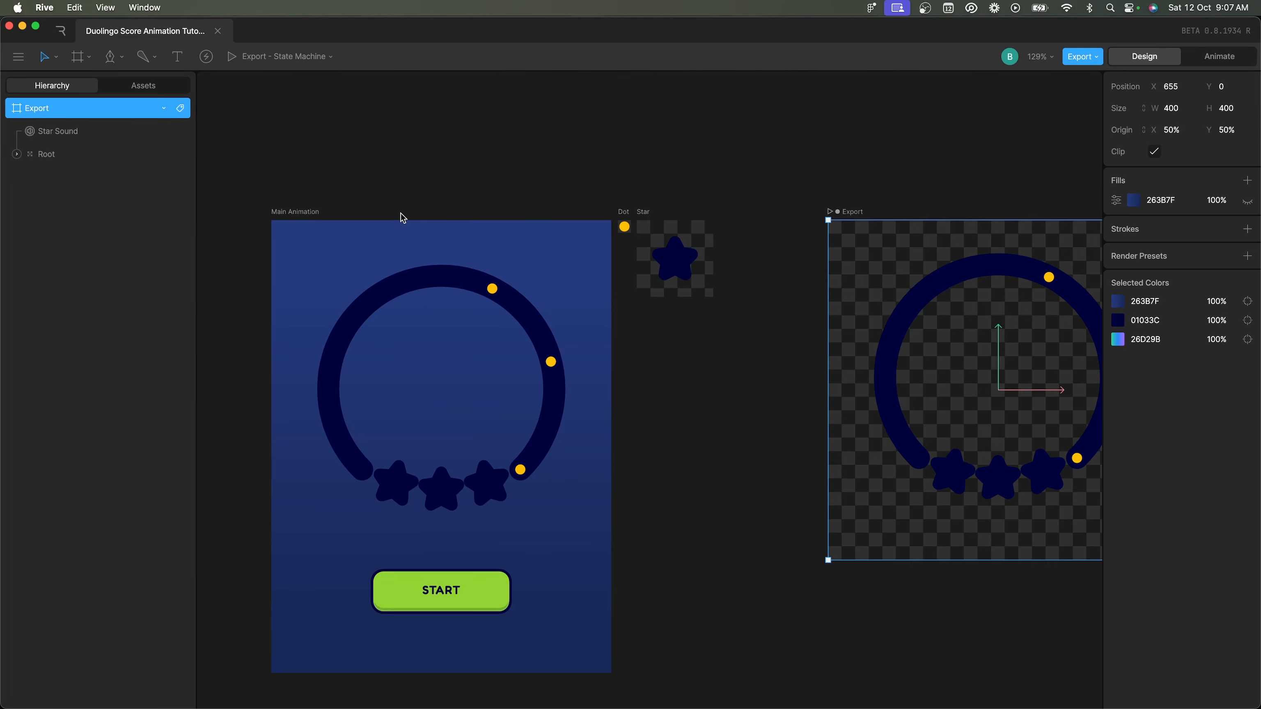
scroll(783, 235, "right", 3)
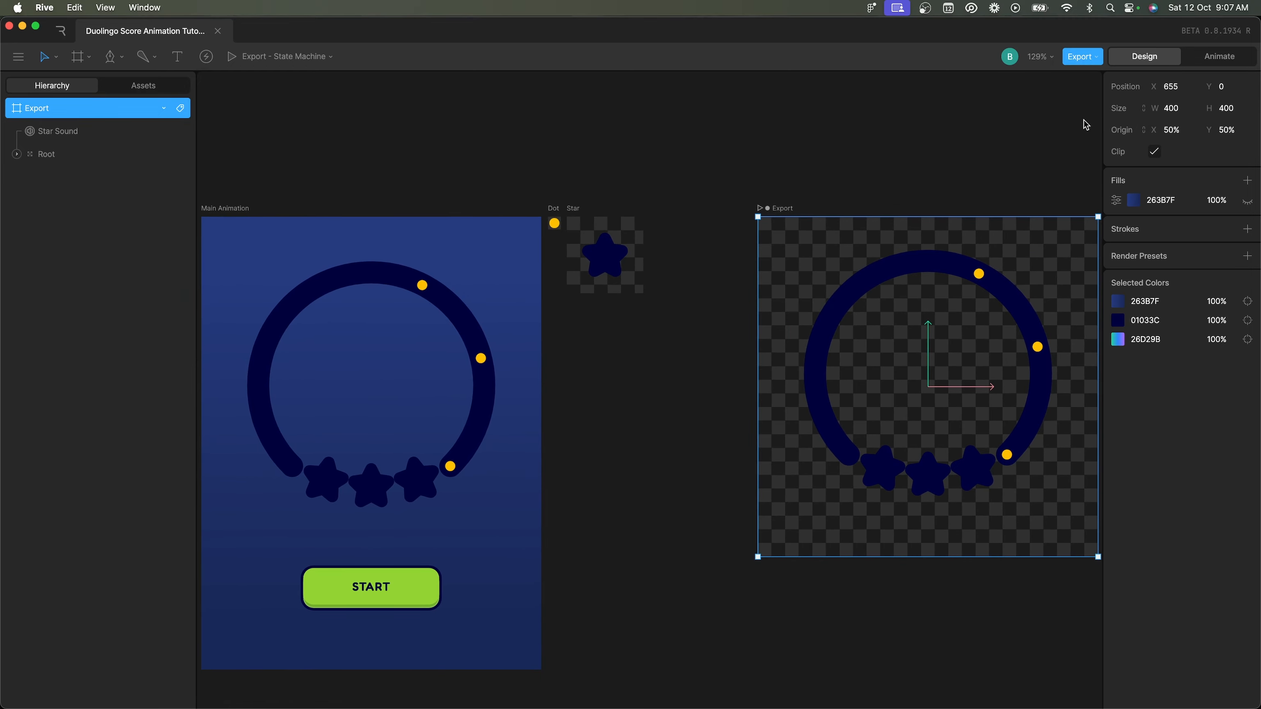
left_click(1085, 57)
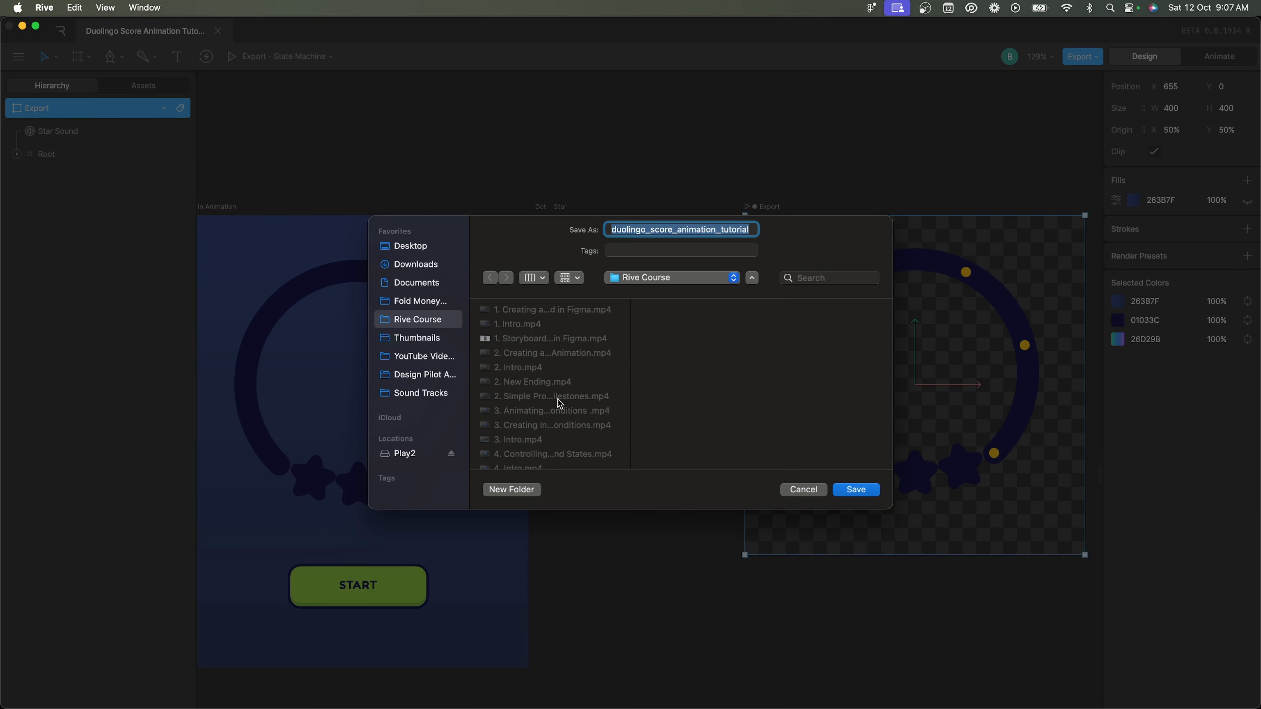
scroll(562, 415, "down", 5)
scroll(561, 415, "down", 10)
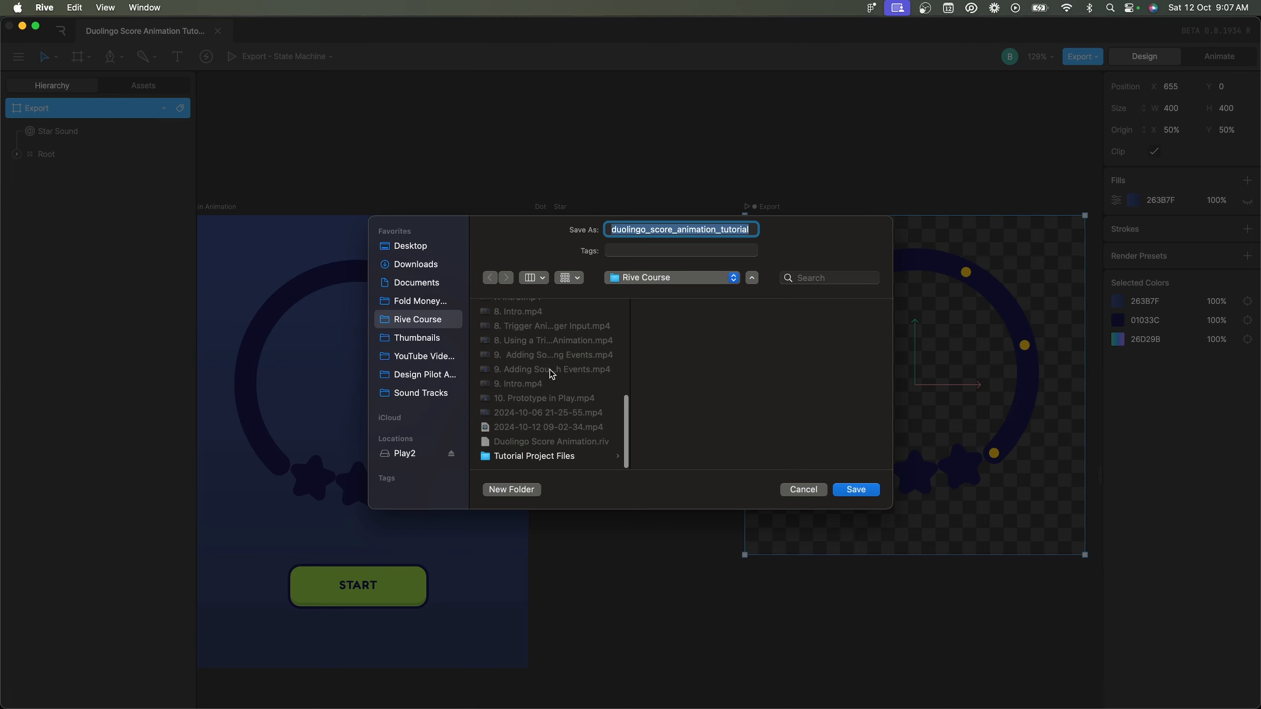
scroll(551, 370, "up", 10)
left_click(804, 489)
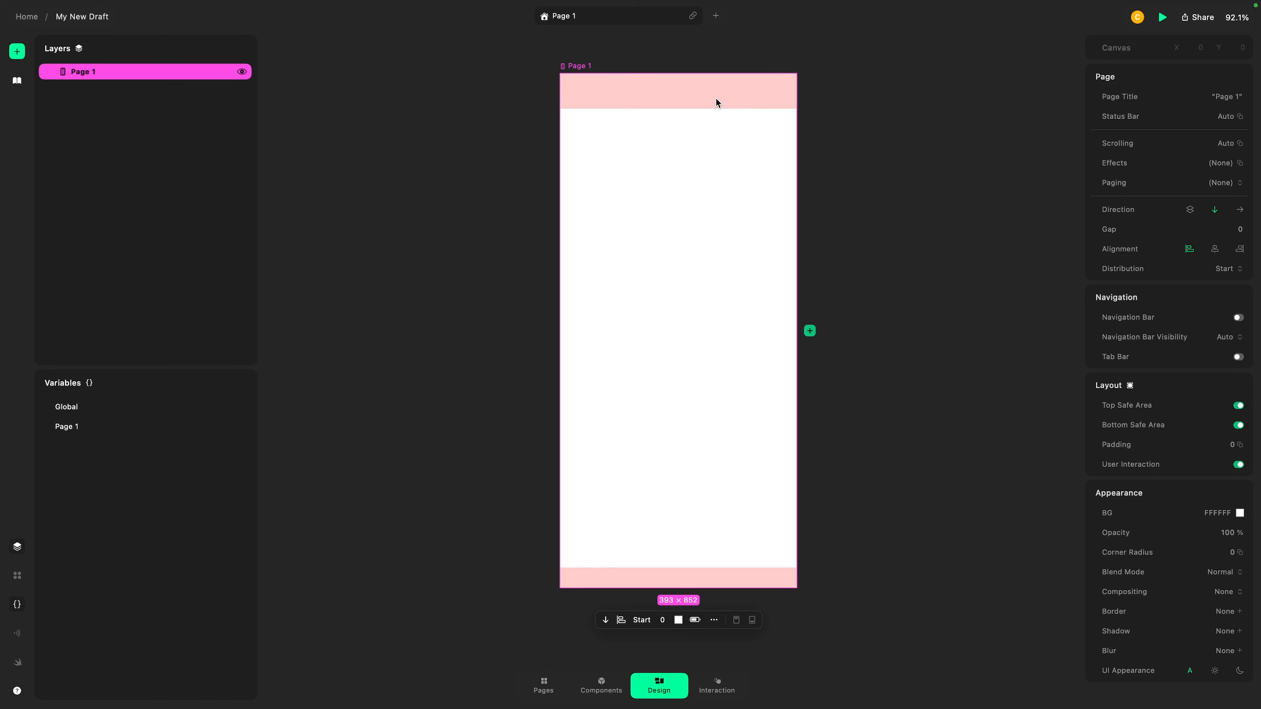
- Switch to Play and toggle Page 1's status bar off and back on
left_click(695, 620)
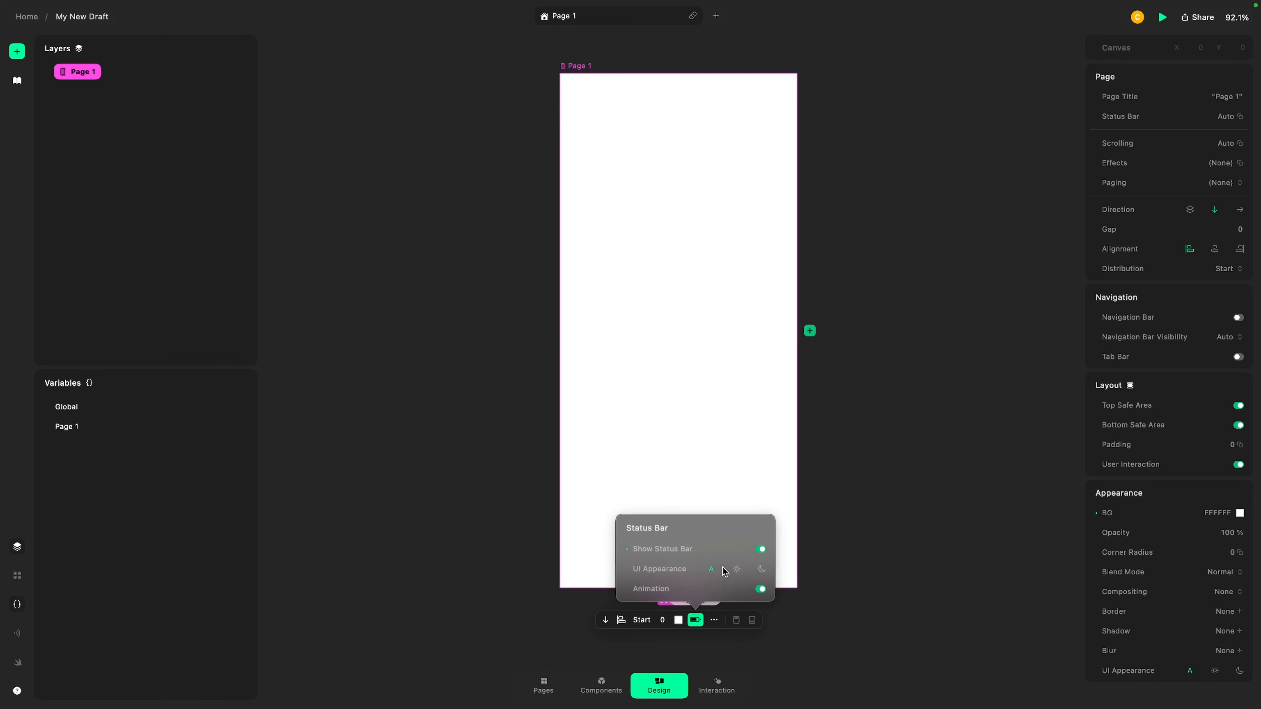
left_click(761, 549)
left_click(761, 549)
left_click(761, 549)
left_click(760, 550)
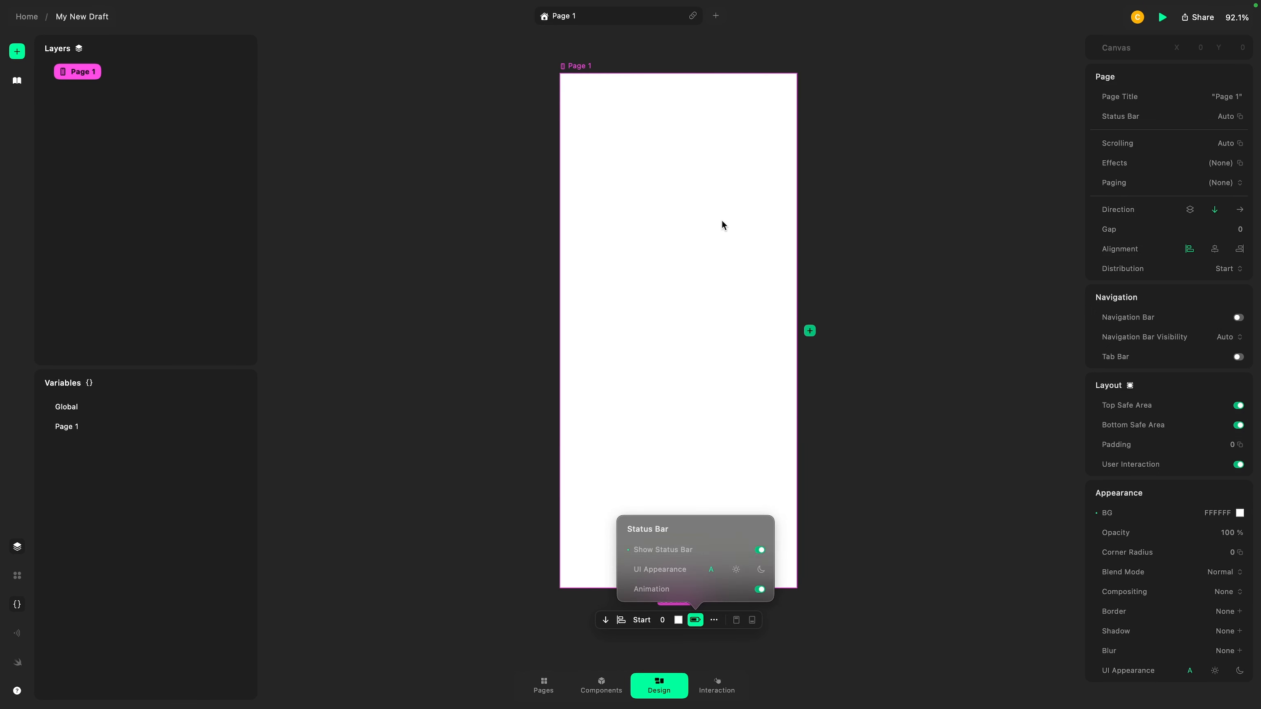
left_click(722, 225)
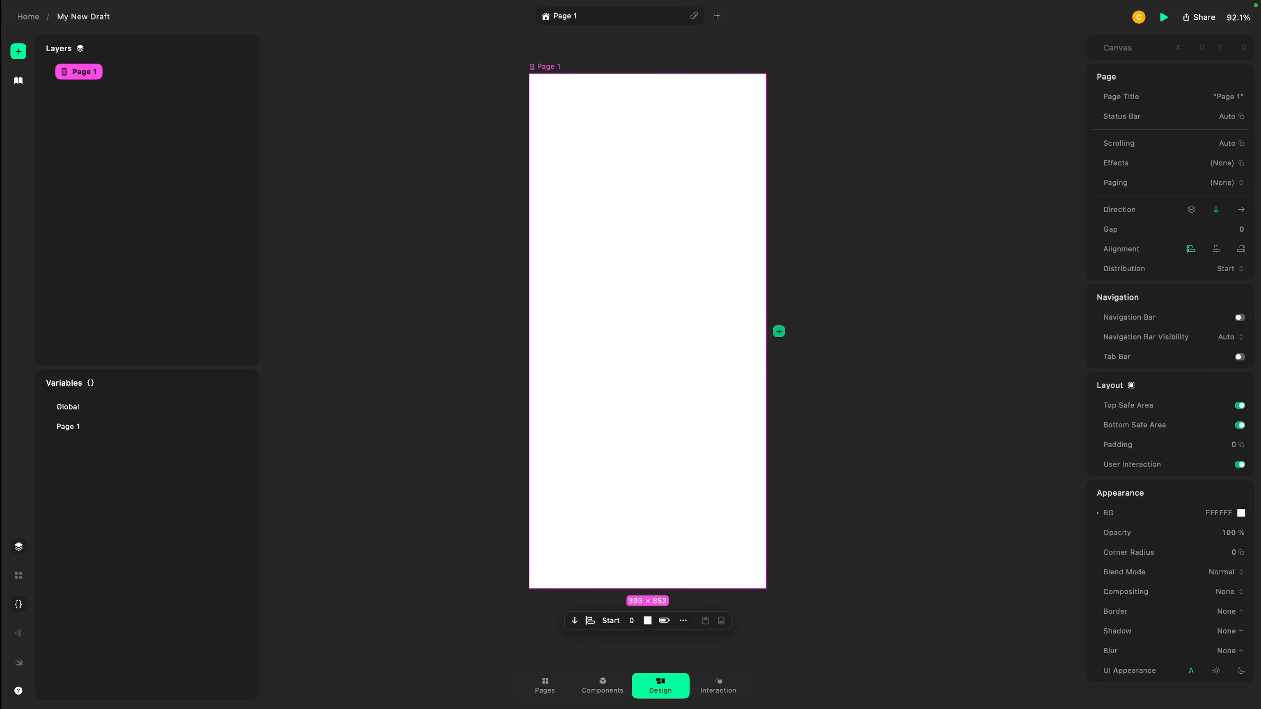
- Import the Duolingo Score Rive animation file onto the draft's canvas
left_click_drag(680, 563, 765, 549)
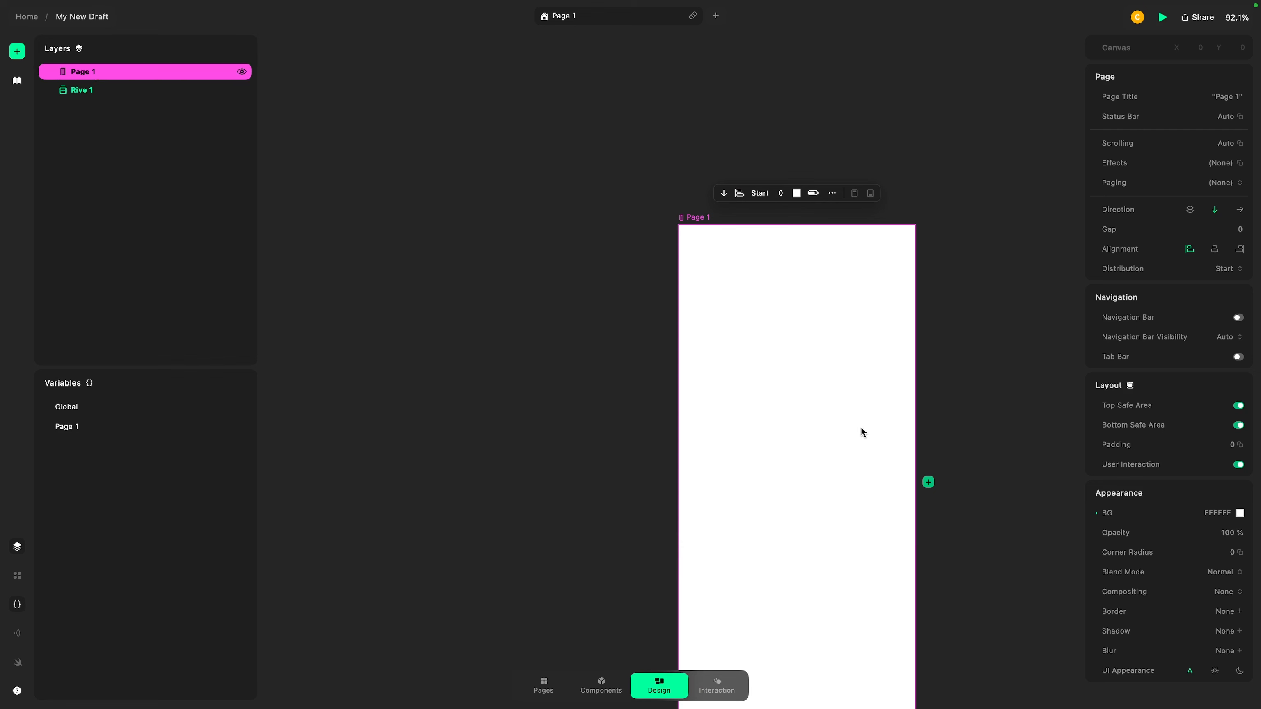
scroll(974, 290, "down", 2)
scroll(975, 290, "right", 2)
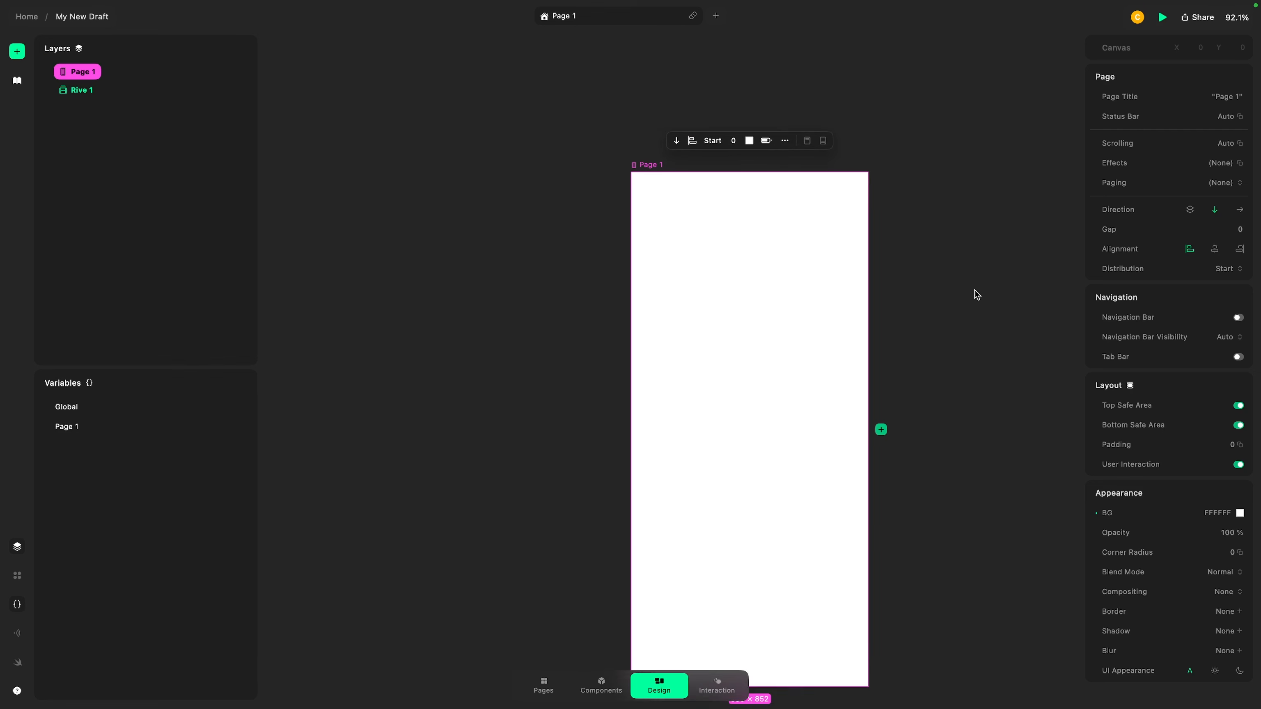
scroll(743, 345, "down", 2)
scroll(743, 345, "right", 2)
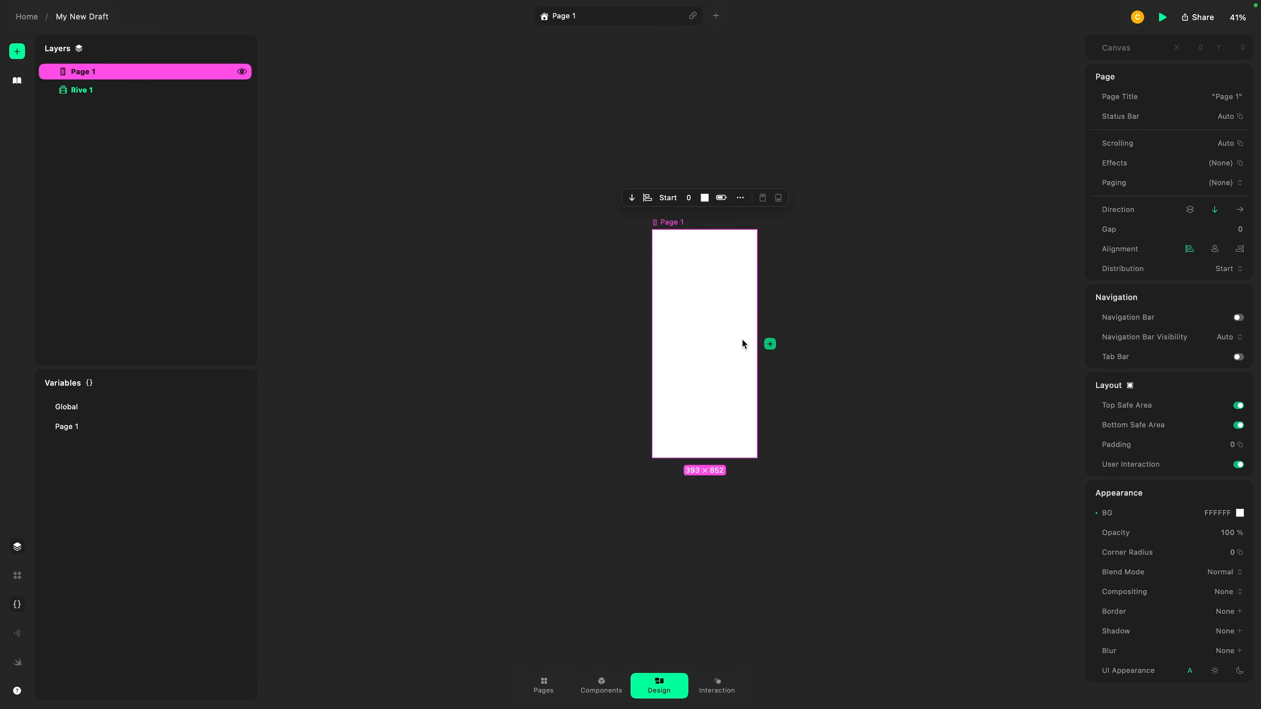
- Place the imported Rive animation inside Page 1, in the page's upper-left area
left_click(75, 90)
scroll(745, 388, "up", 3)
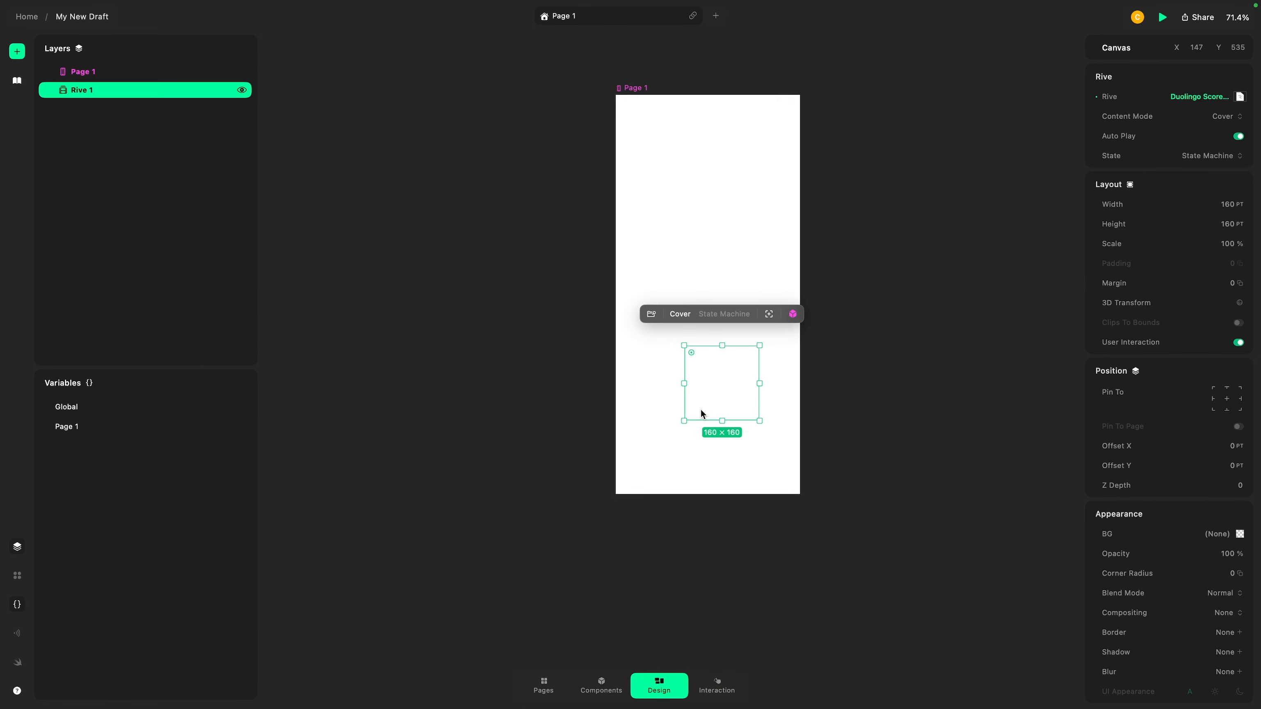
scroll(686, 447, "up", 2)
scroll(686, 447, "right", 1)
left_click_drag(675, 477, 642, 301)
scroll(830, 305, "up", 3)
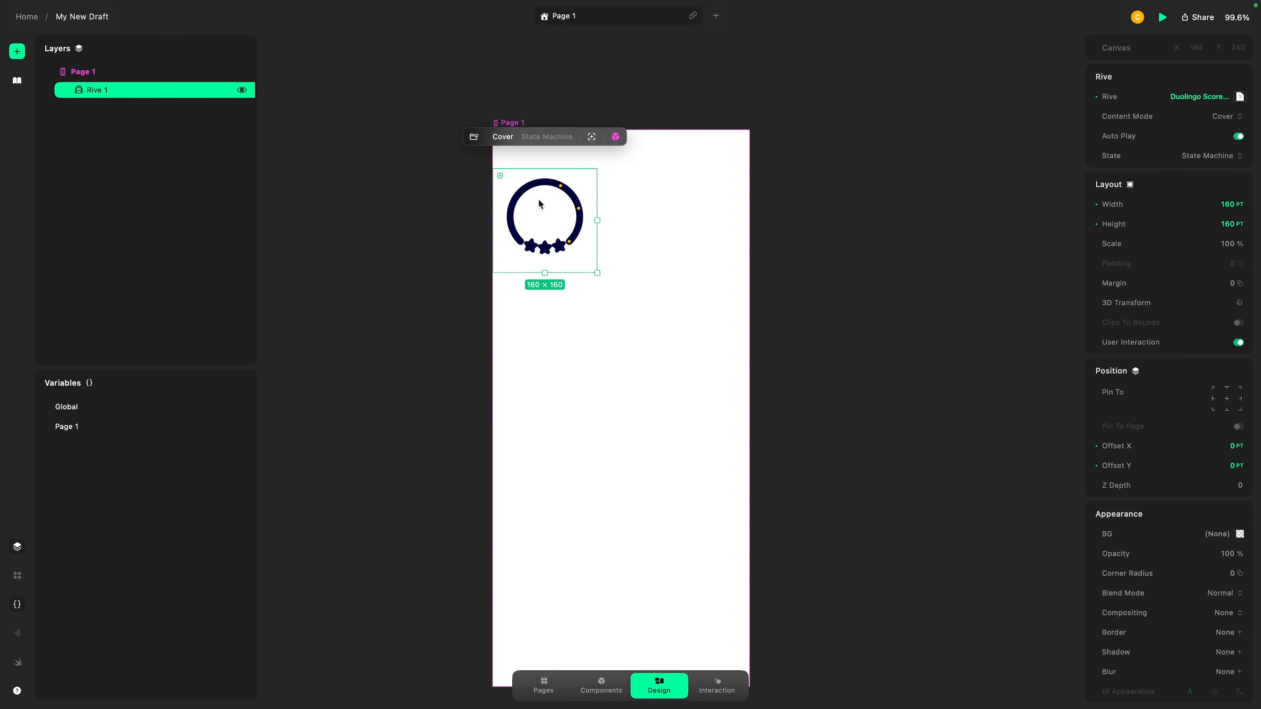
scroll(535, 203, "up", 2)
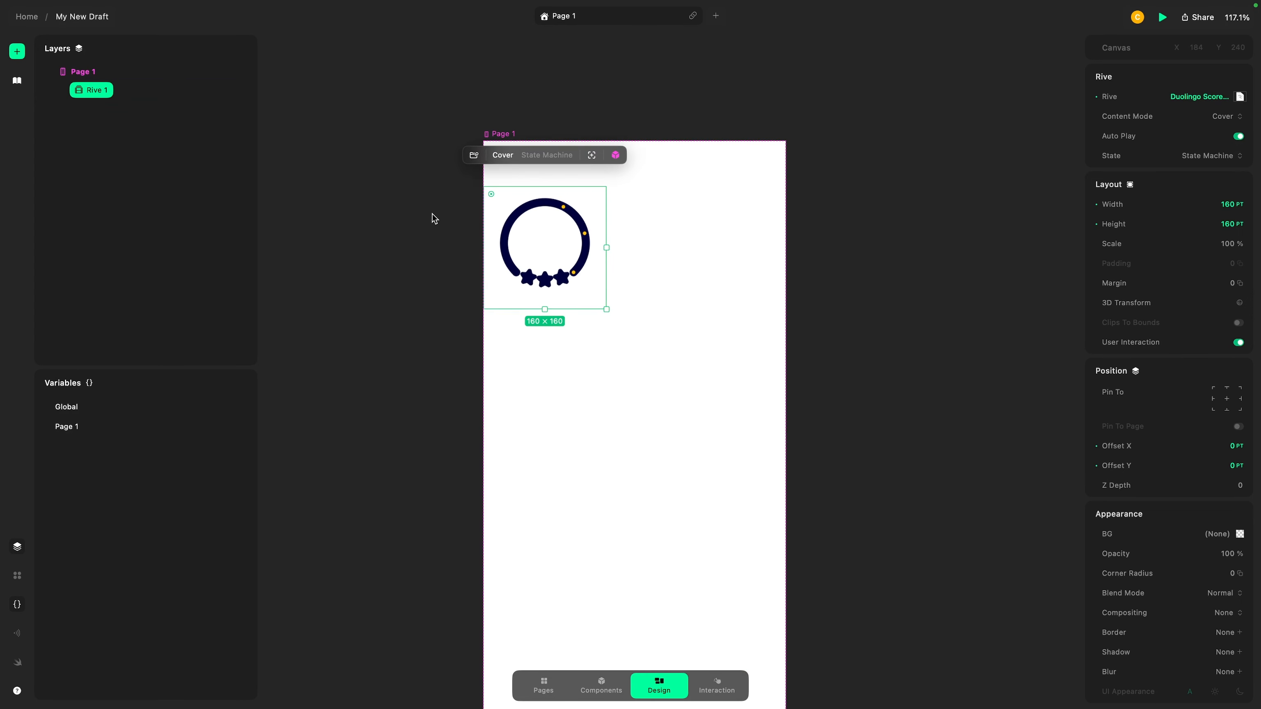
left_click(718, 248)
left_click(545, 240)
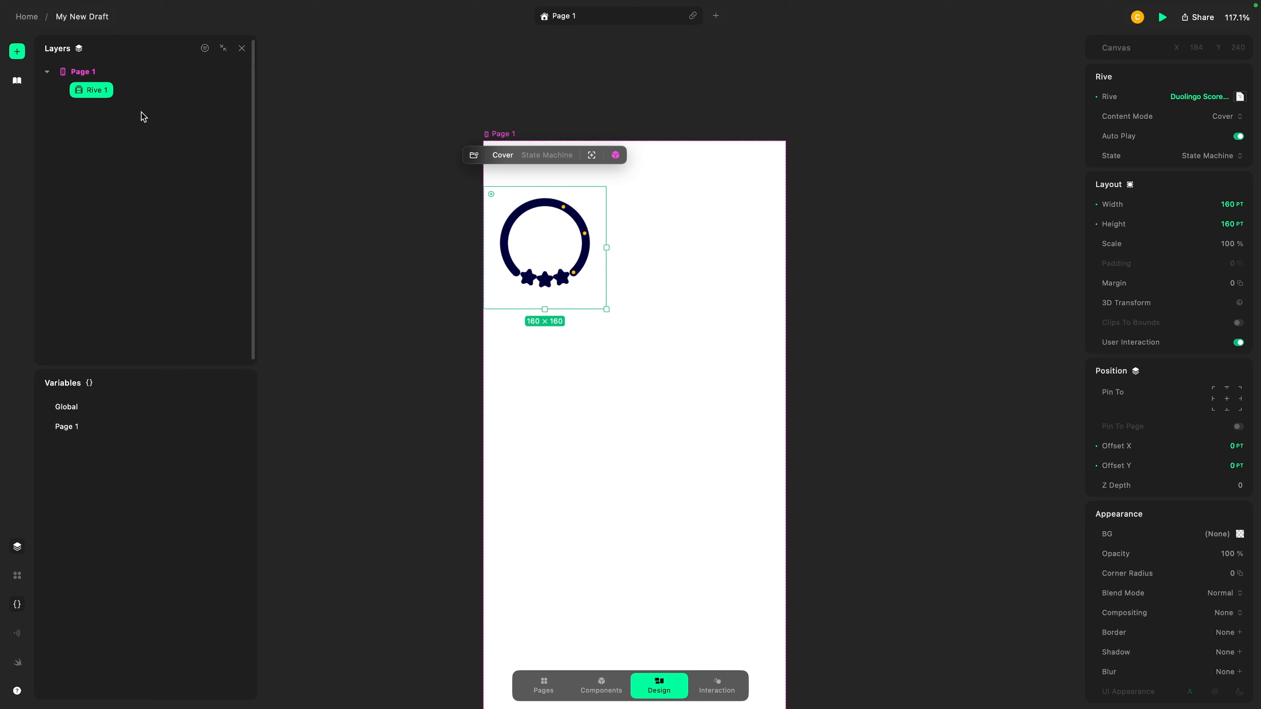
- Rename Page 1 as "Main Screen"
left_click(85, 72)
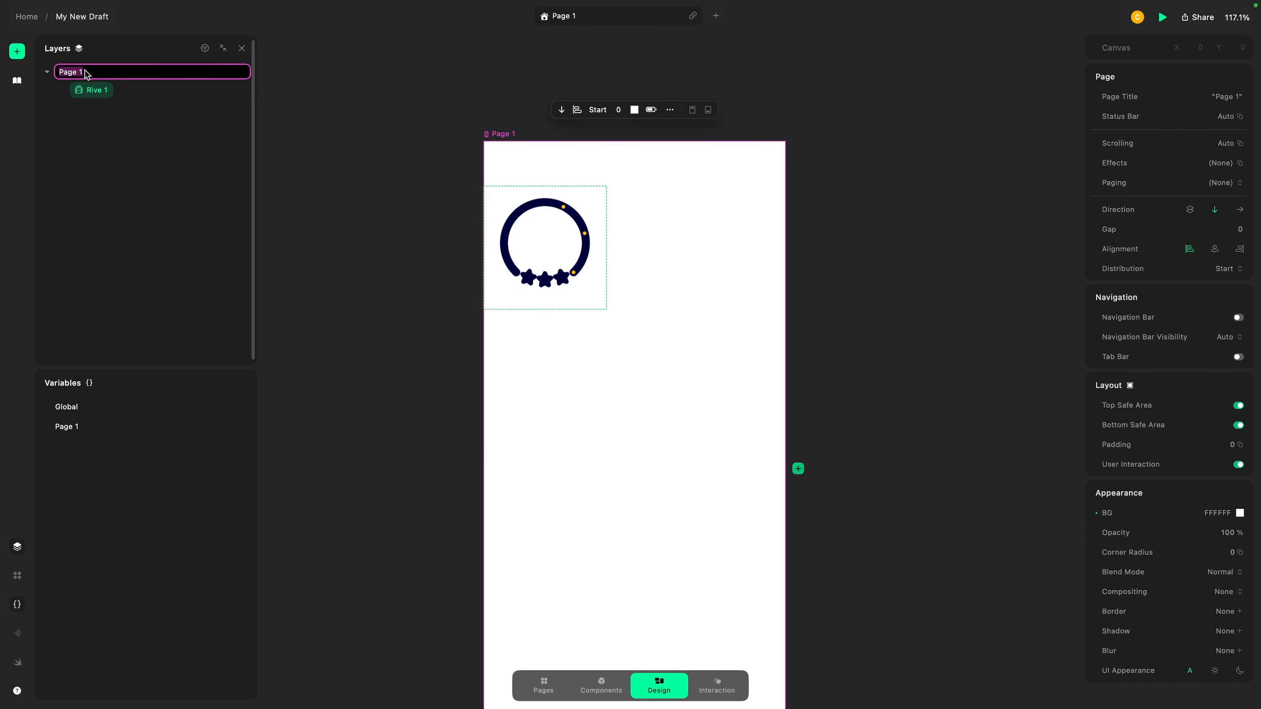
type("Main Page")
key("super+a")
type("HOme")
key("BackSpace")
key("BackSpace")
key("BackSpace")
type("ome")
key("super+a")
type("Main Screen")
key("Return")
- Rename the Rive 1 layer as "Rive Animation"
double_click(97, 93)
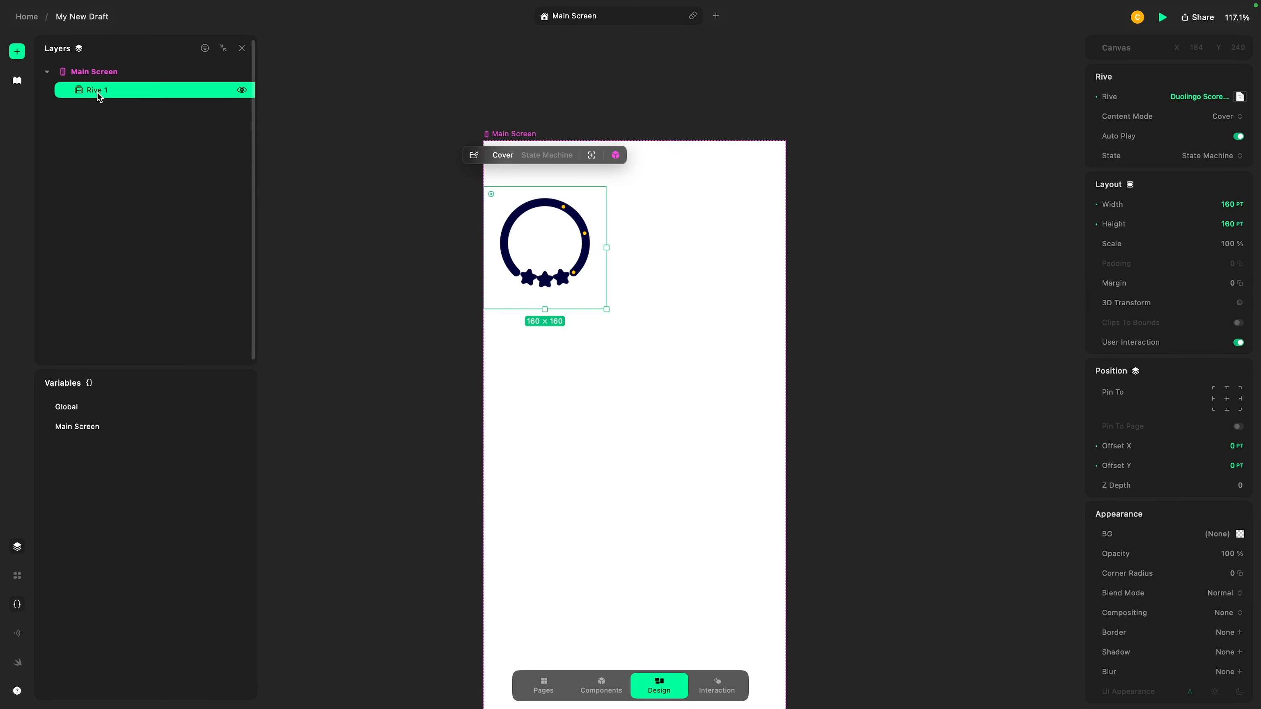
type("Rive Amo,at")
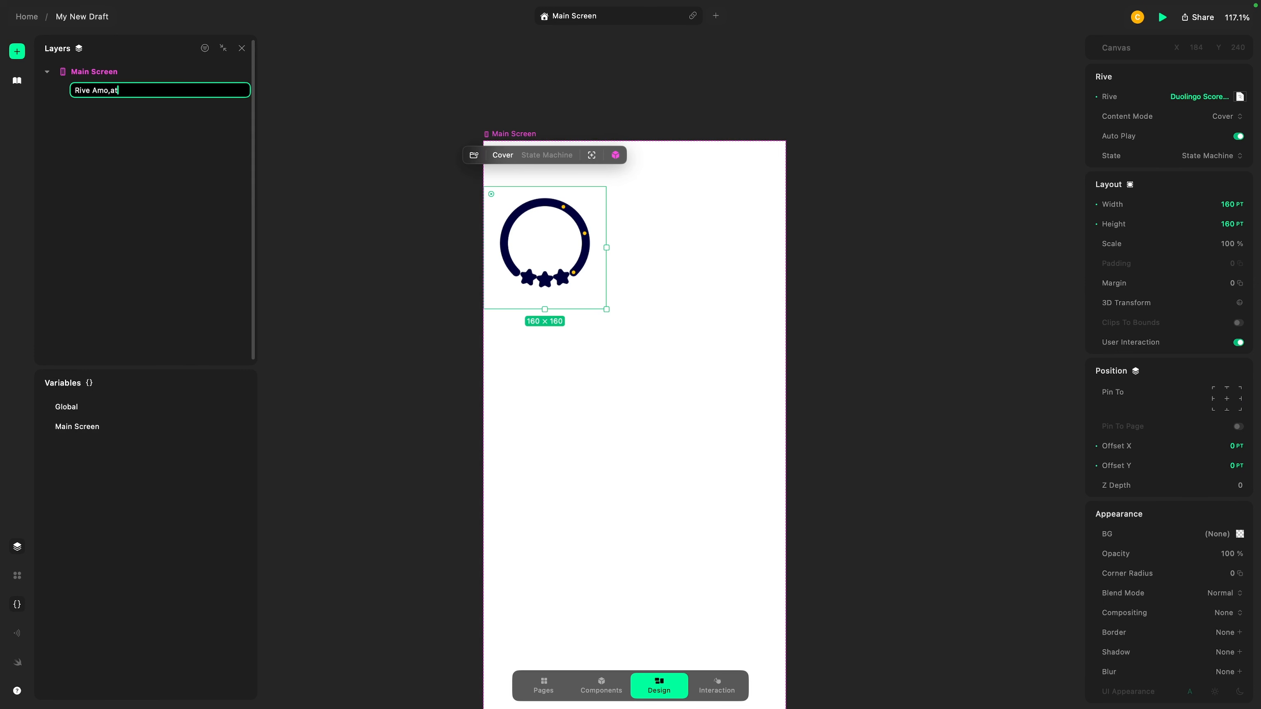
key("BackSpace")
key("BackSpace")
key("BackSpace")
key("BackSpace")
key("BackSpace")
type("nimation")
key("Return")
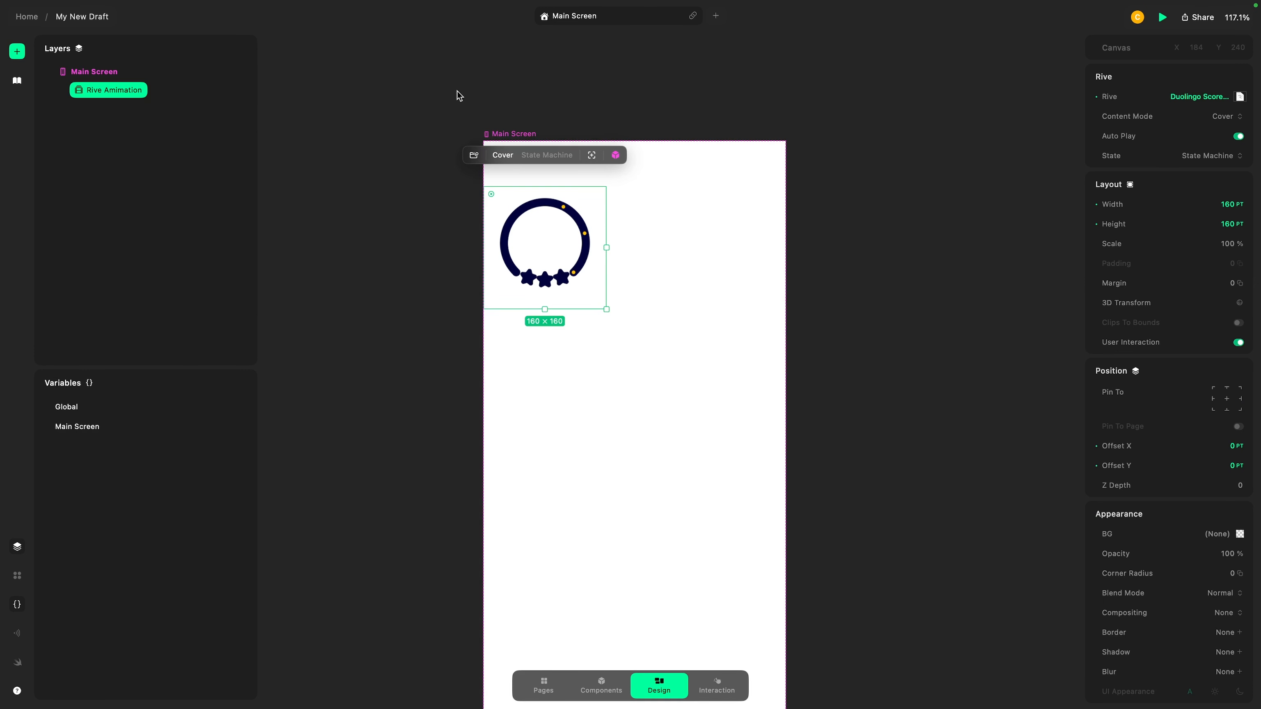
- Rename the draft project as "Duolingo Score Animation Tutorial"
left_click(589, 46)
left_click(73, 17)
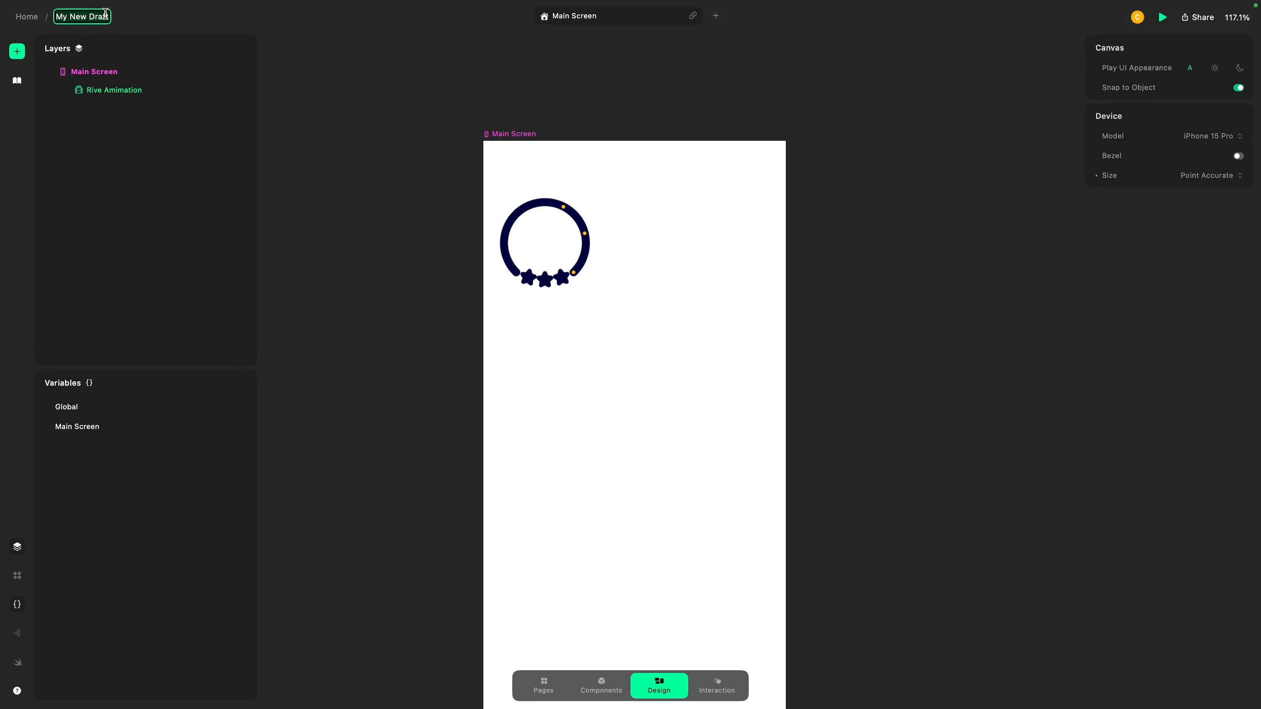
key("super+a")
type("Duolingo Score An")
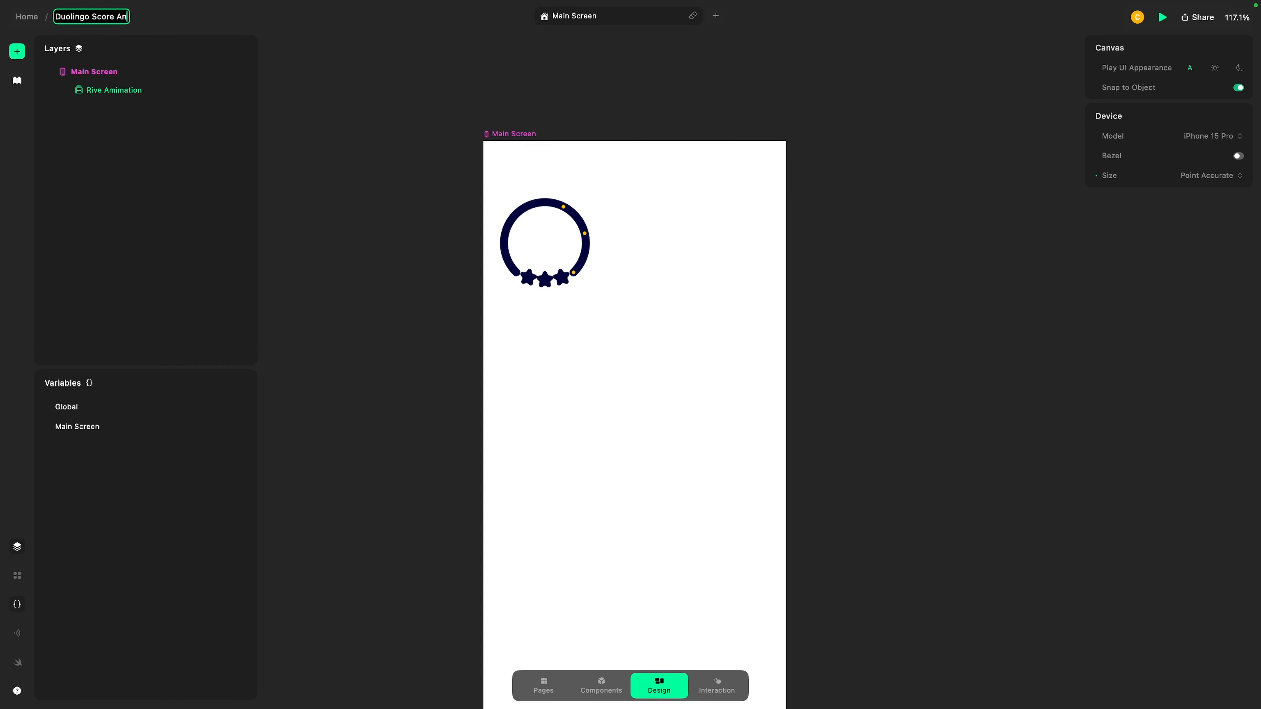
type("imation Tutorial")
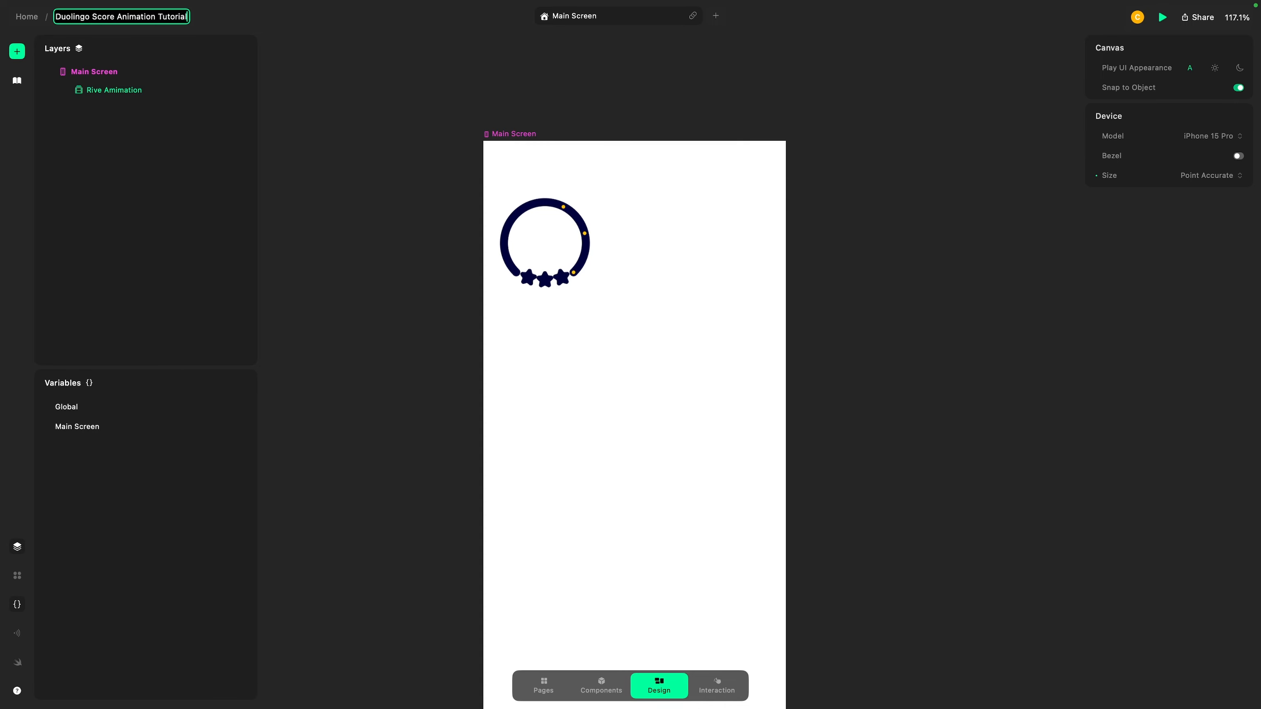
key("Return")
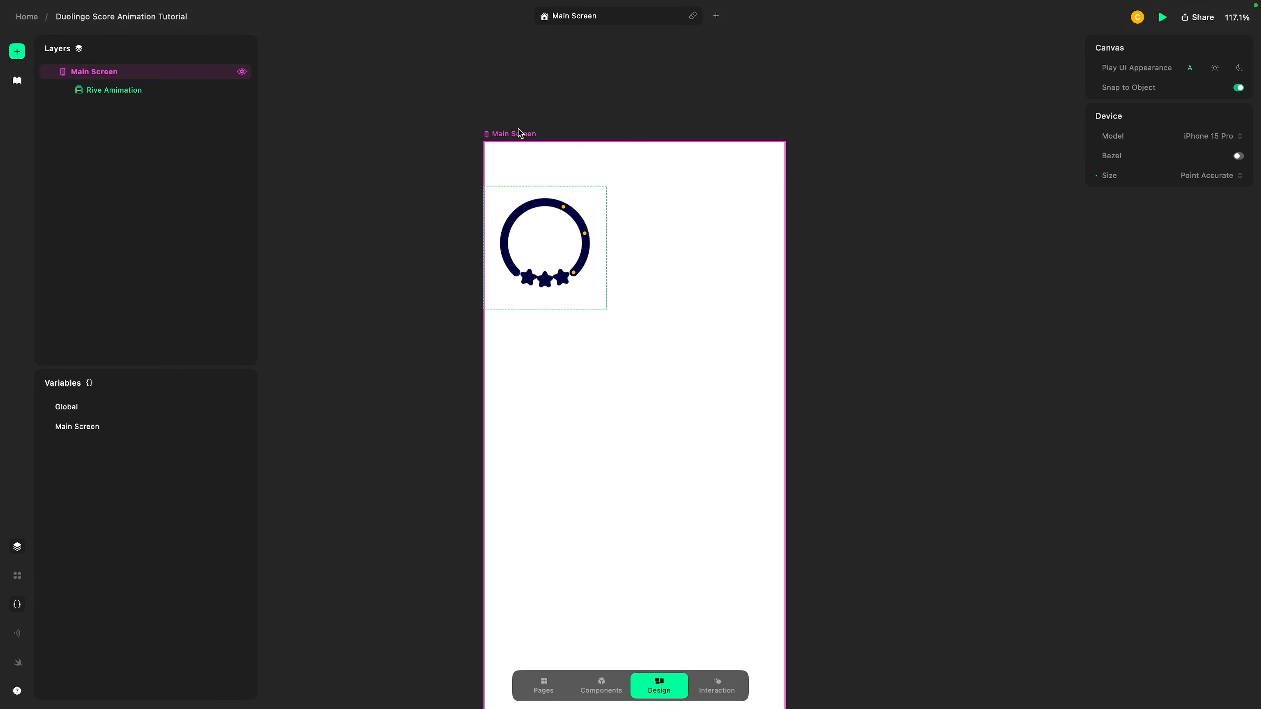
- Select the Main Screen page, switch to Rive, and copy the hex code of the Main Animation artboard's first gradient color
left_click(564, 267)
scroll(563, 266, "down", 3)
scroll(564, 265, "down", 3)
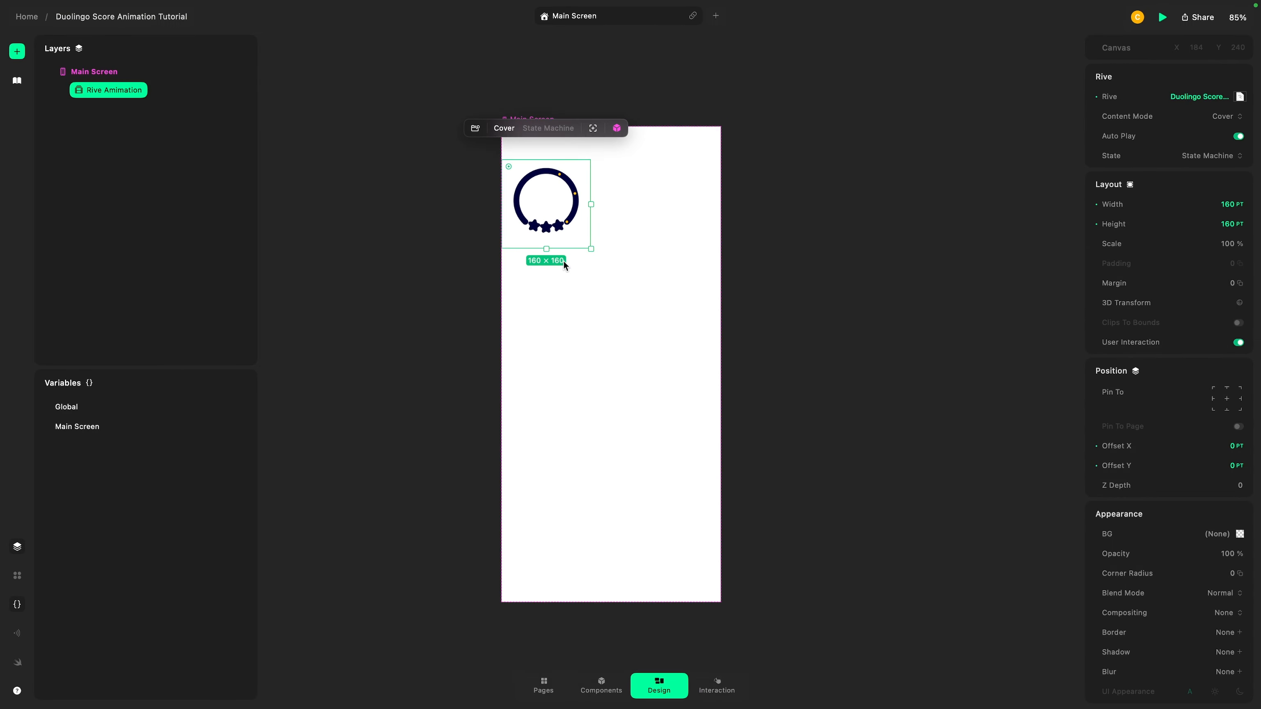
left_click(535, 103)
left_click(534, 119)
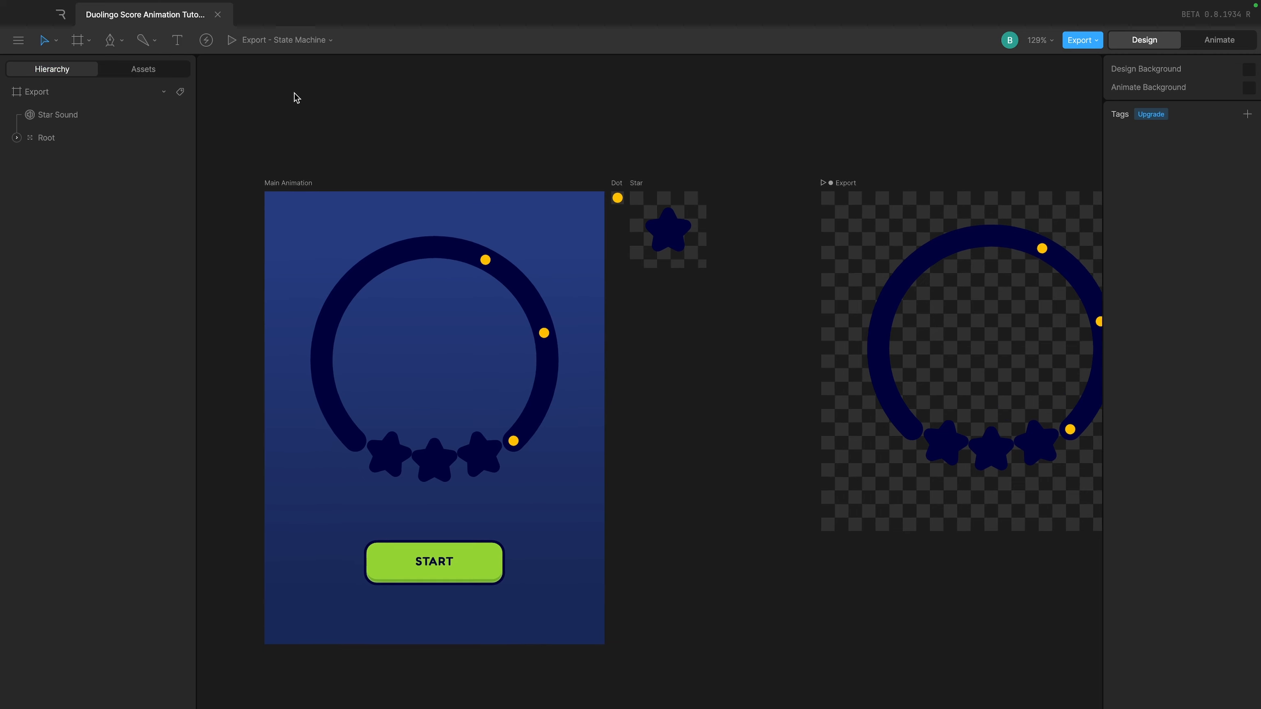
left_click(282, 177)
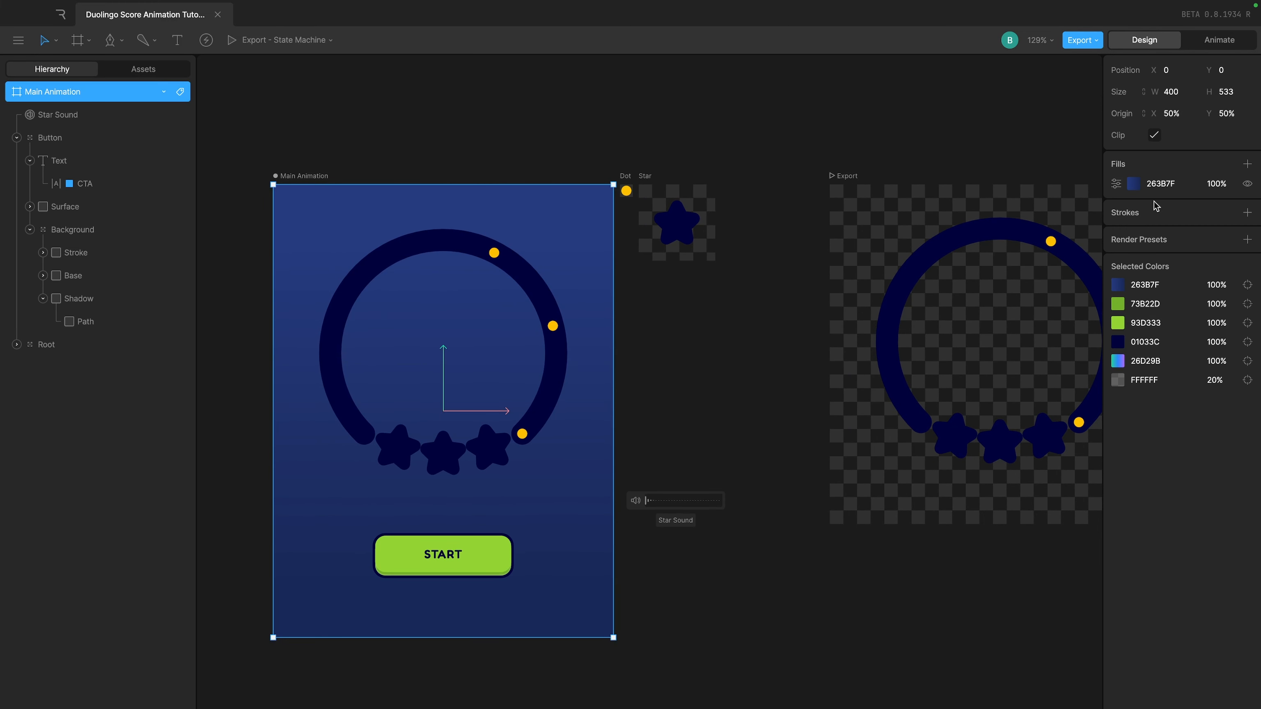
left_click(1133, 184)
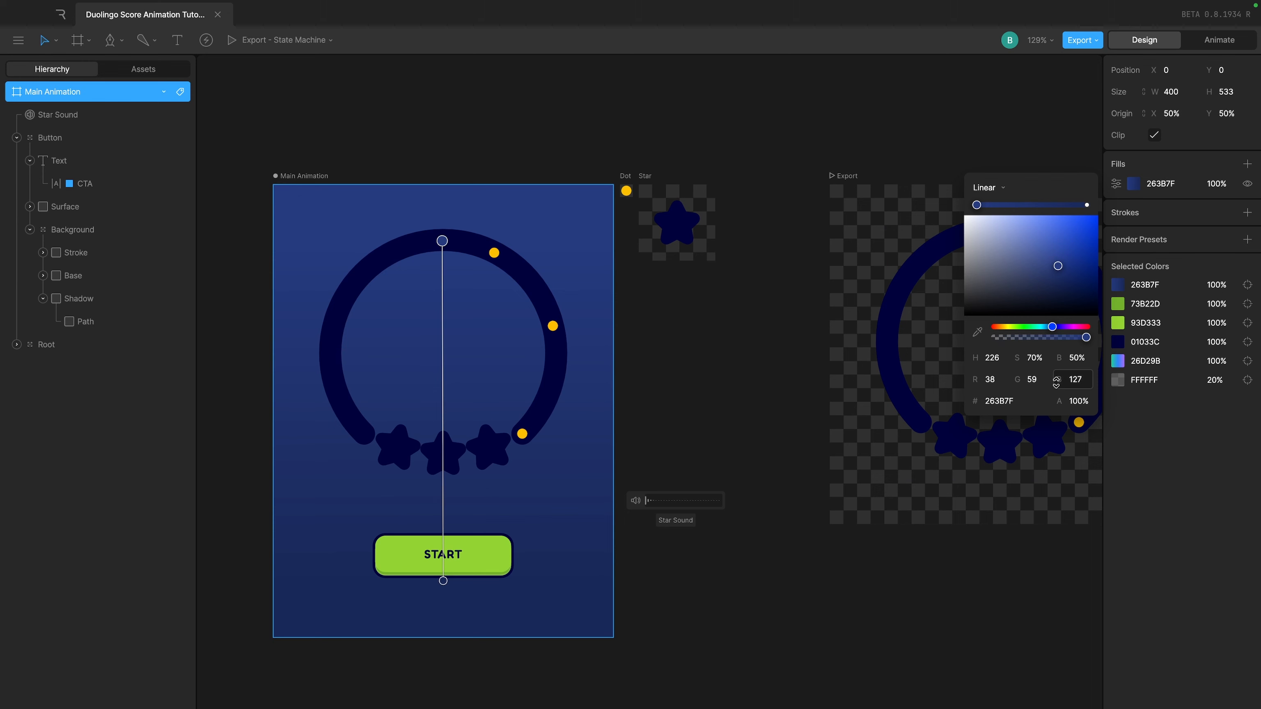
left_click(1009, 402)
key("super+c")
- Switch back to Play and give Main Screen a linear gradient background with 263B7F as its starting color
key("ctrl+Right")
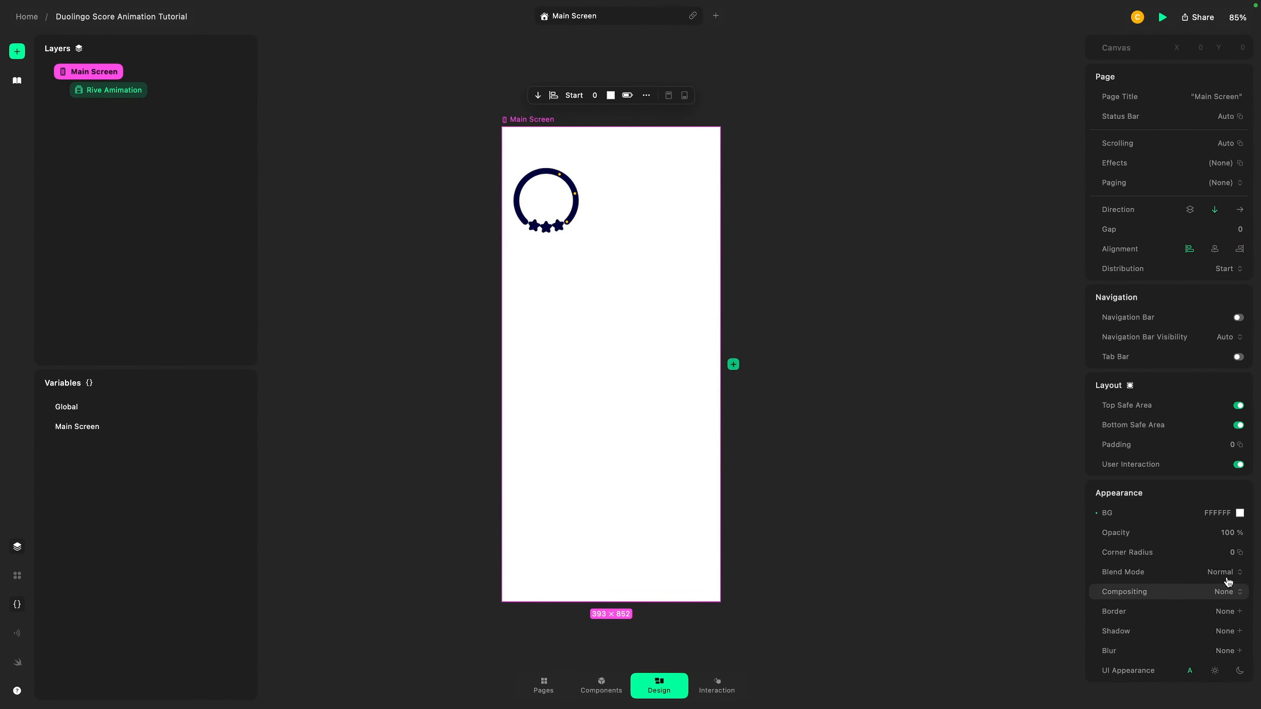
left_click(1239, 513)
scroll(1132, 431, "down", 3)
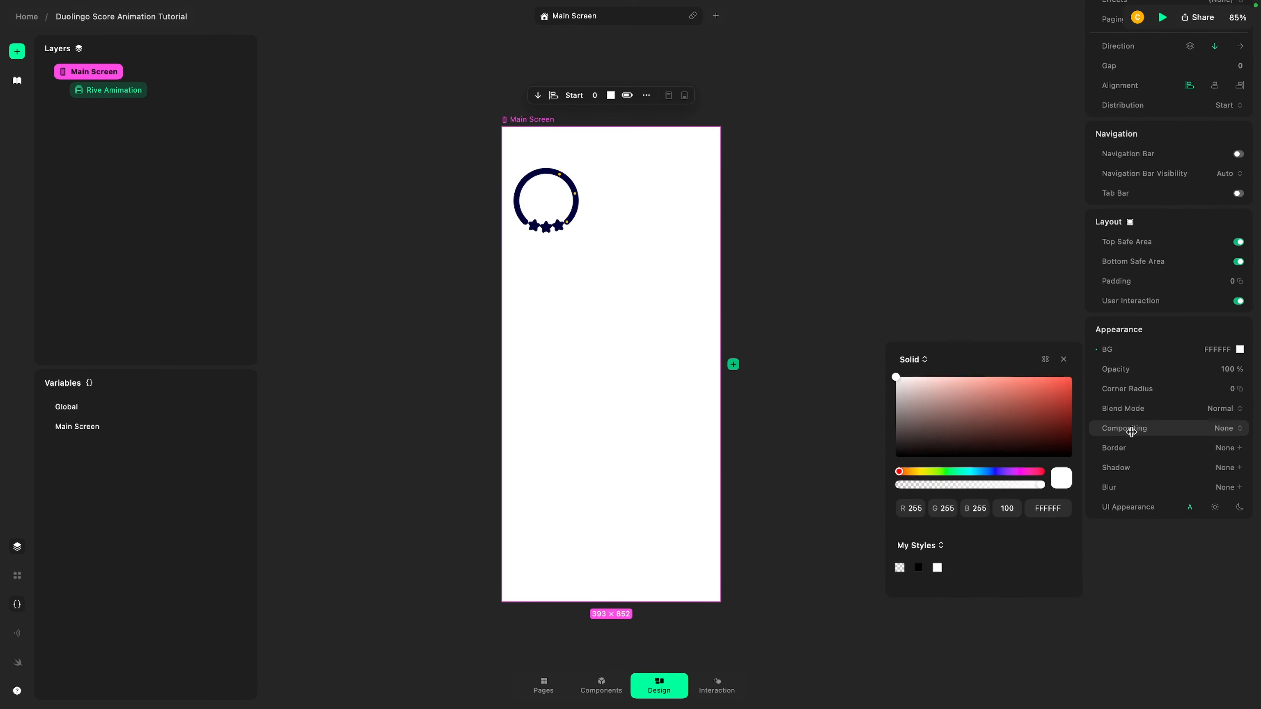
left_click(915, 358)
left_click(922, 371)
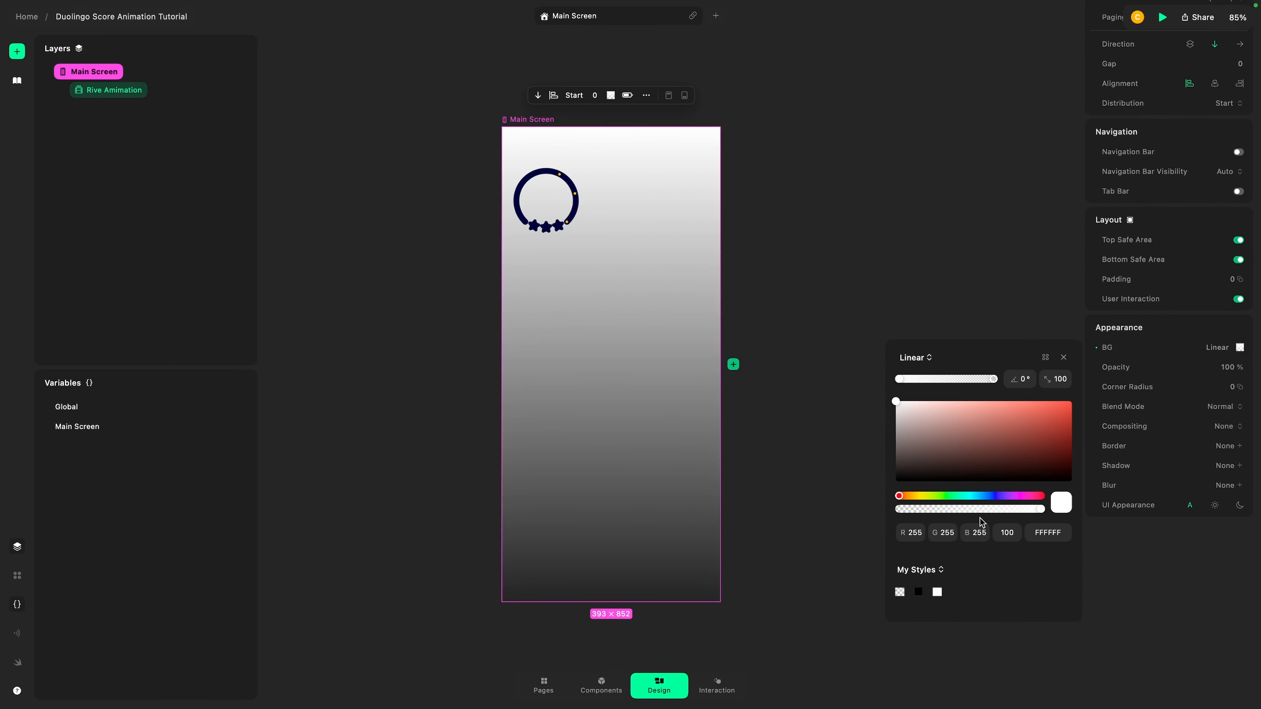
left_click(1048, 529)
key("super+v")
key("Return")
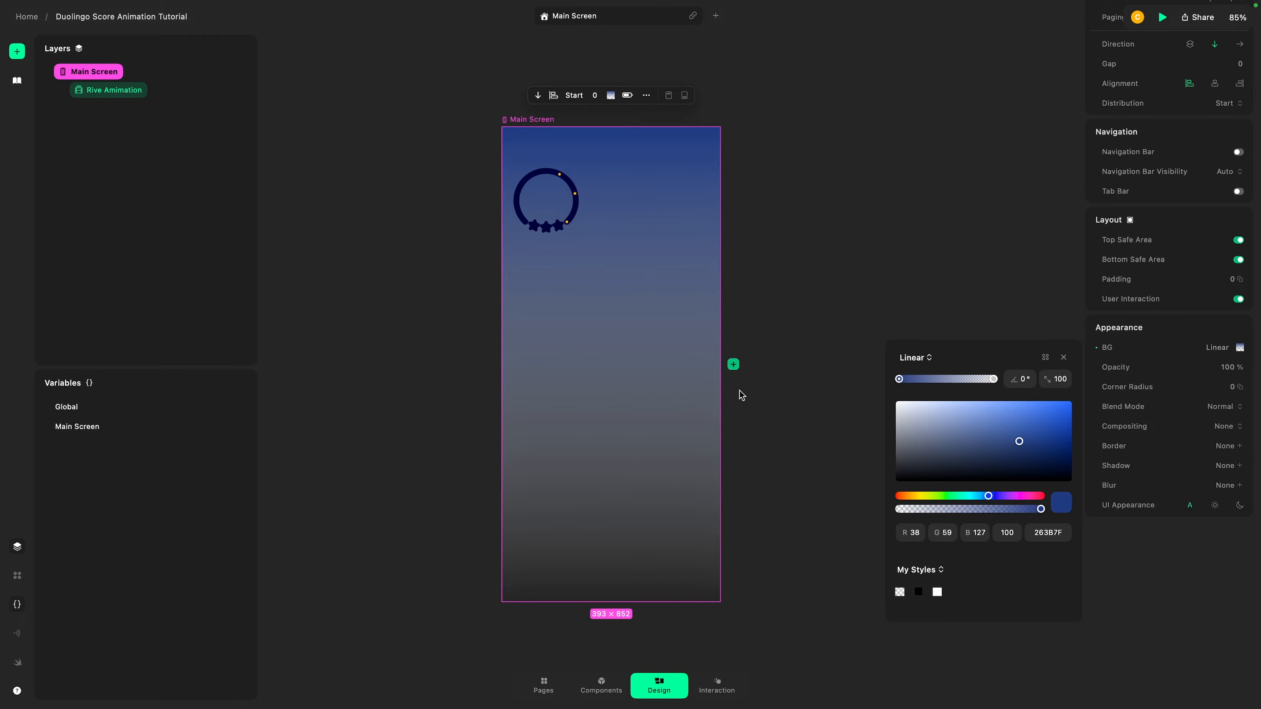
- Switch to Rive and copy the hex code of the Main Animation gradient's end color
key("ctrl+Left")
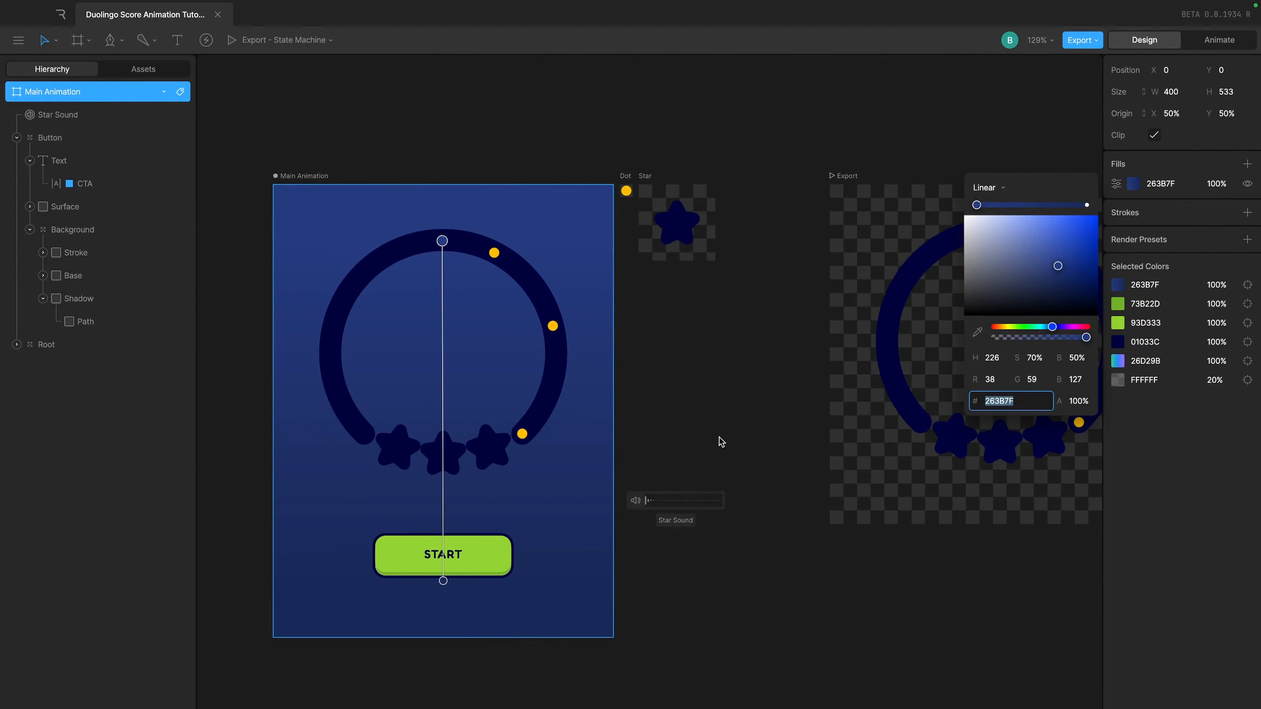
left_click(1086, 205)
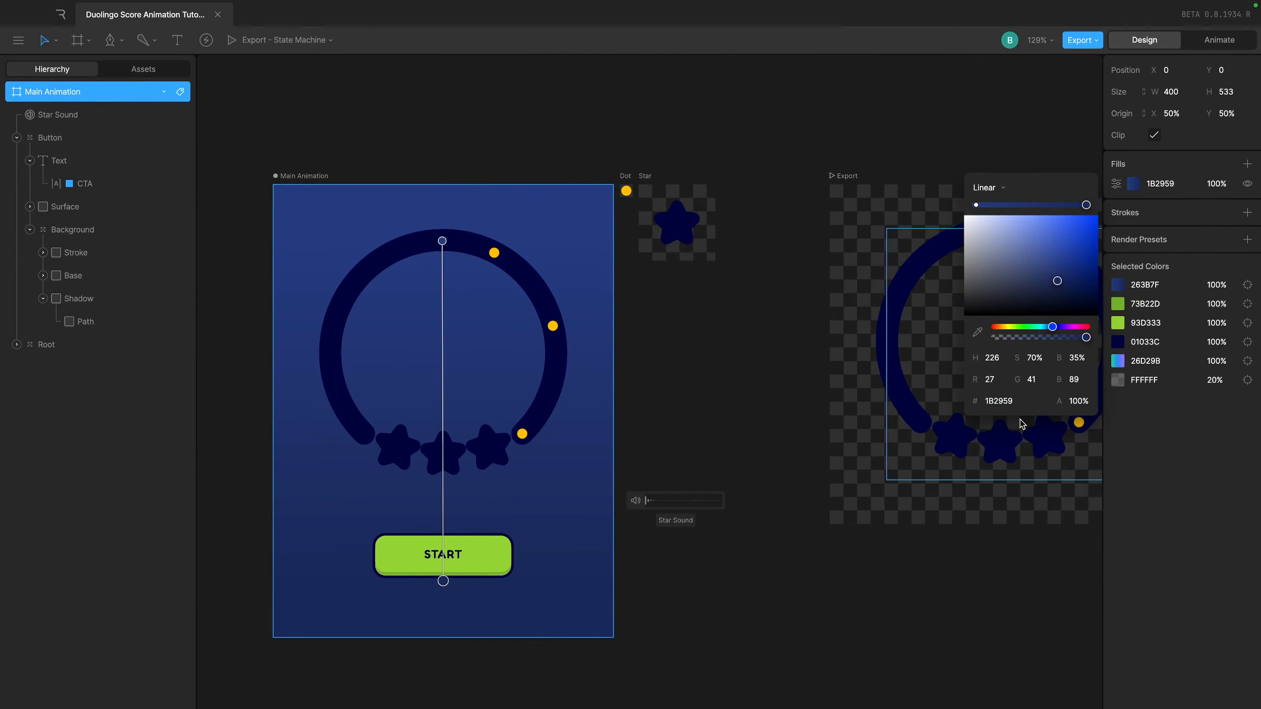
left_click(1017, 401)
key("ctrl+c")
- Return to Play, set the end color of Main Screen's background gradient to 1B2959, and close the color picker
key("ctrl+Right")
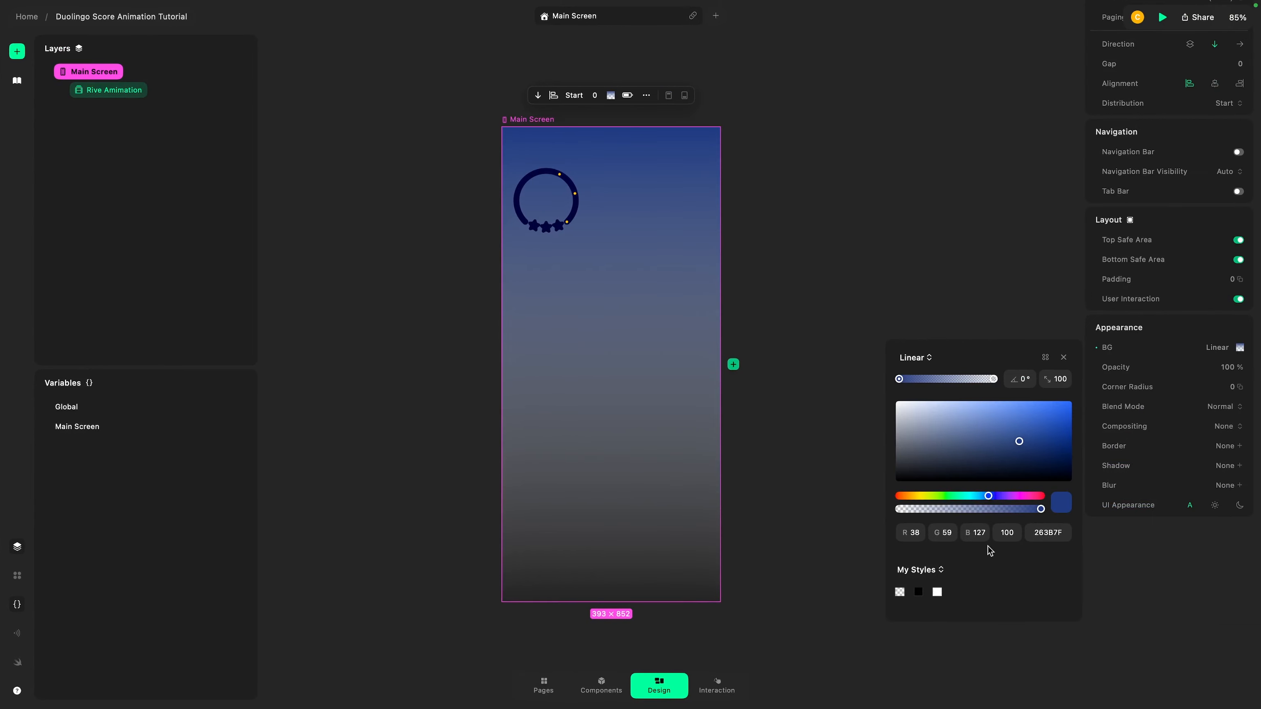
left_click(993, 379)
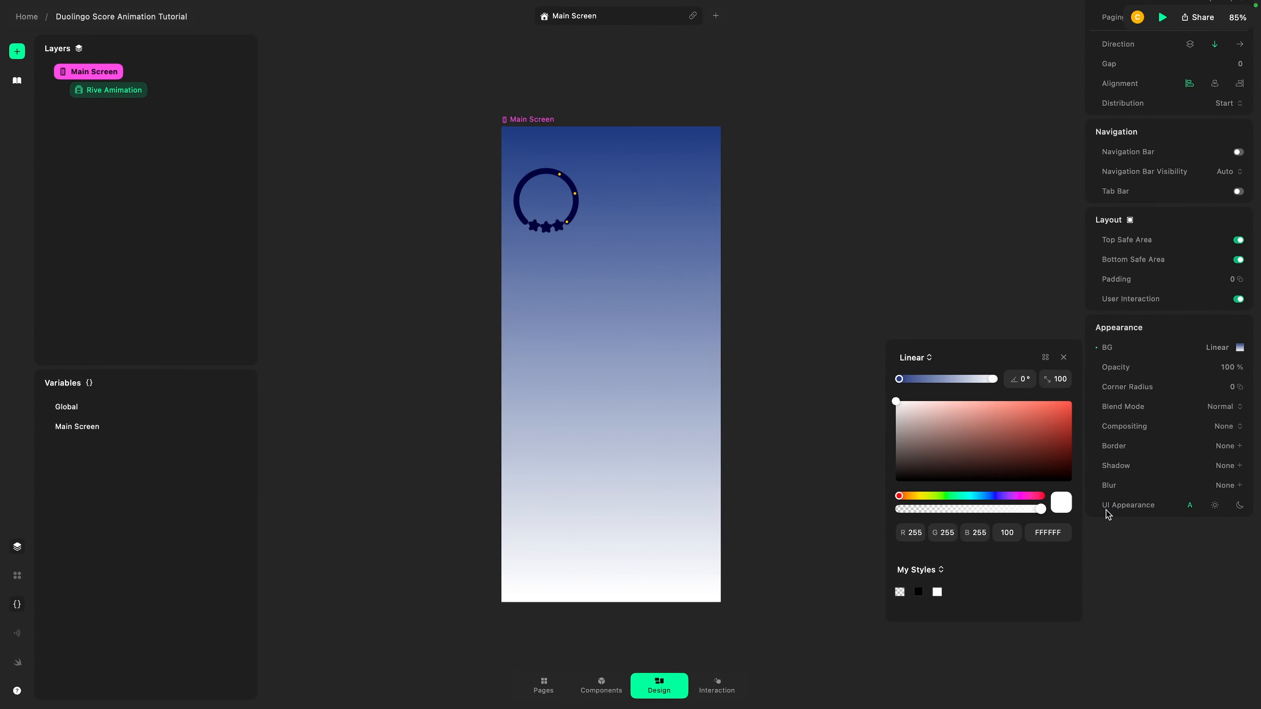
left_click(1047, 530)
key("ctrl+v")
key("Return")
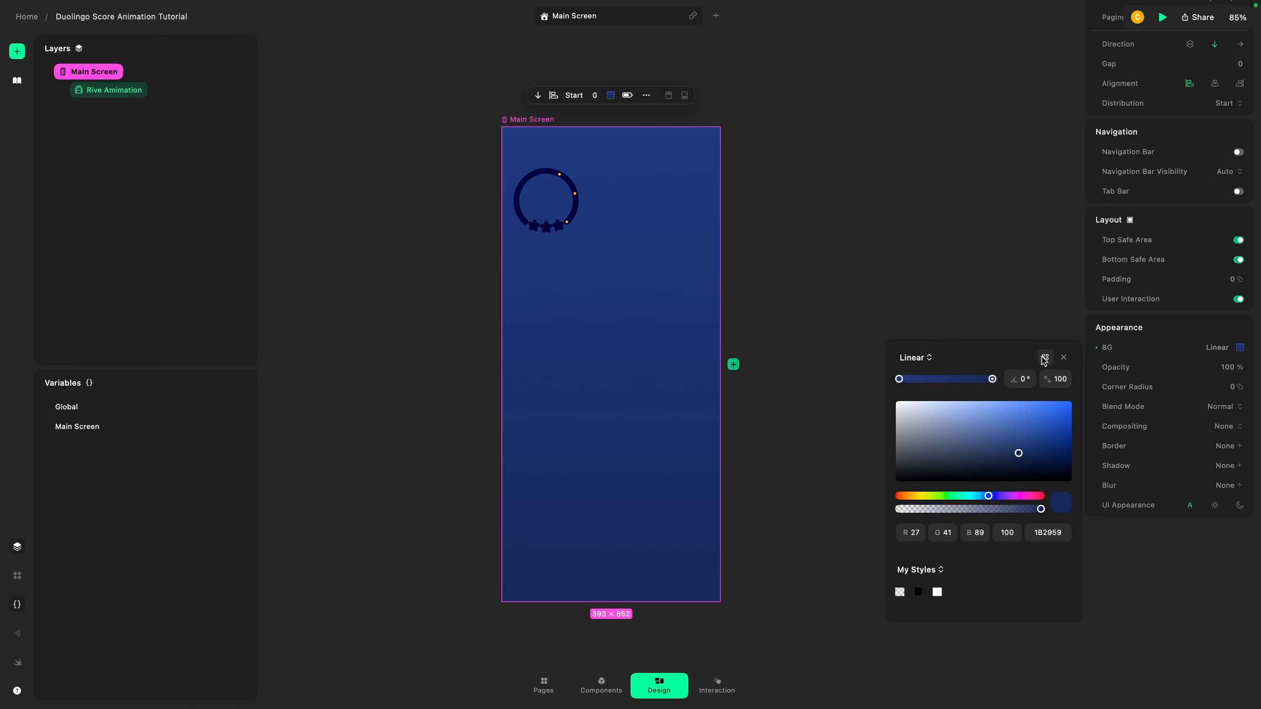
left_click(939, 358)
left_click(924, 356)
left_click(1064, 357)
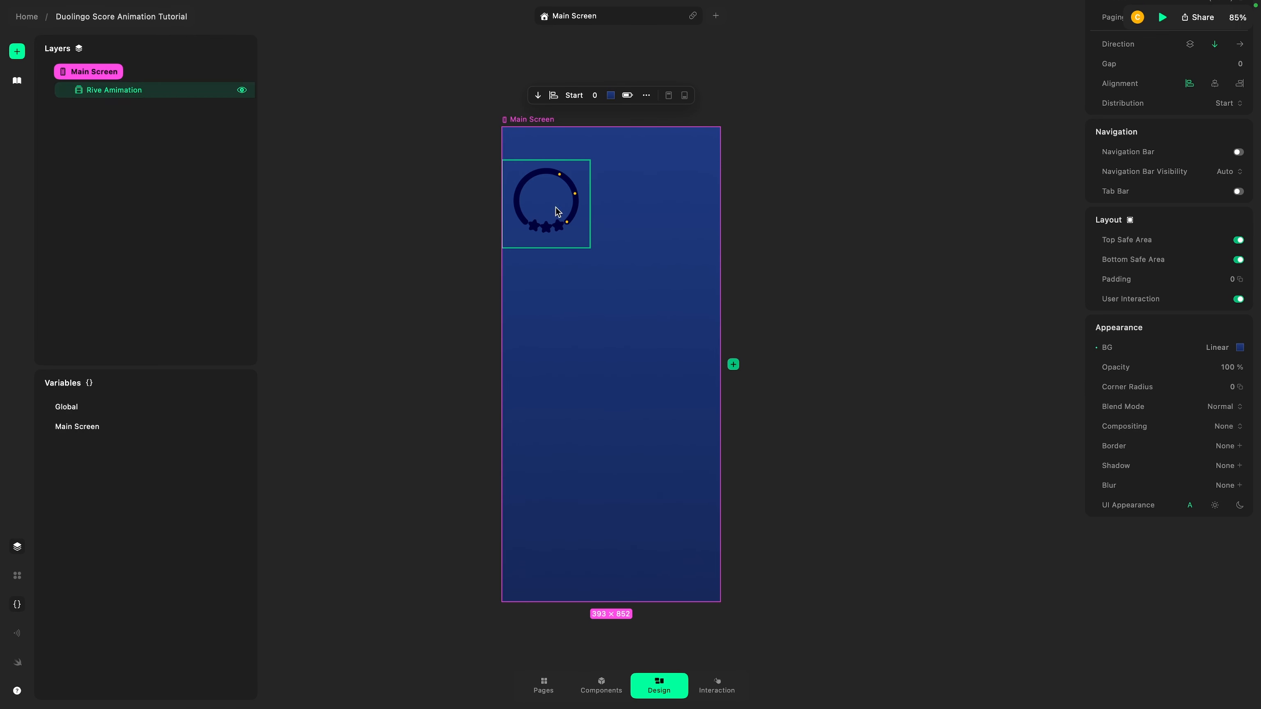
- Select the Rive animation on Main Screen and set its width to Fill
left_click(576, 218)
scroll(542, 201, "up", 3)
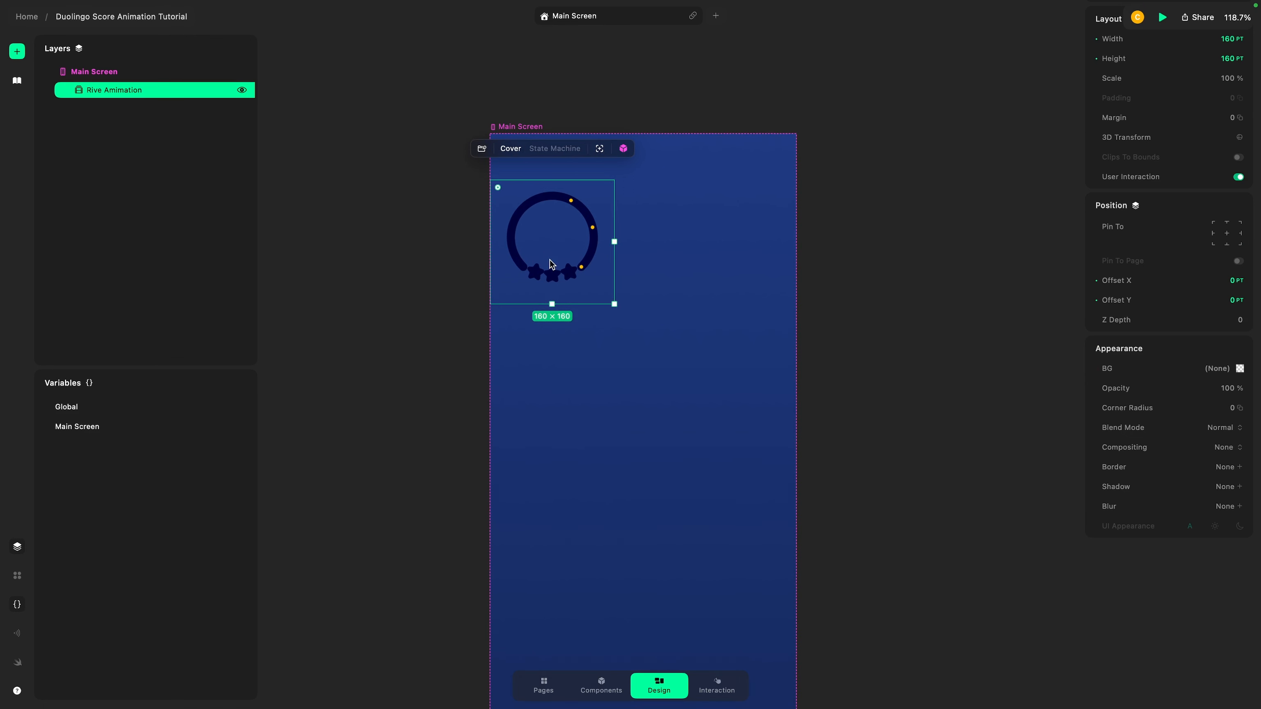
scroll(1171, 161, "up", 3)
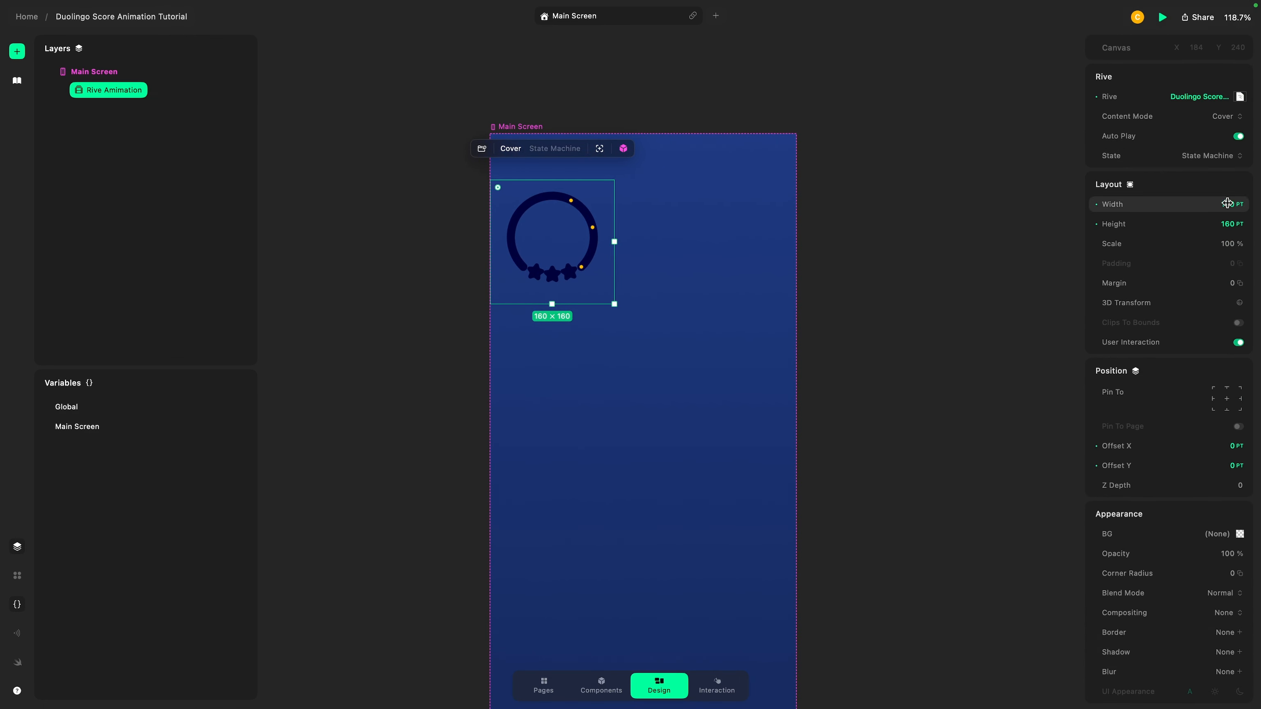
left_click(1242, 205)
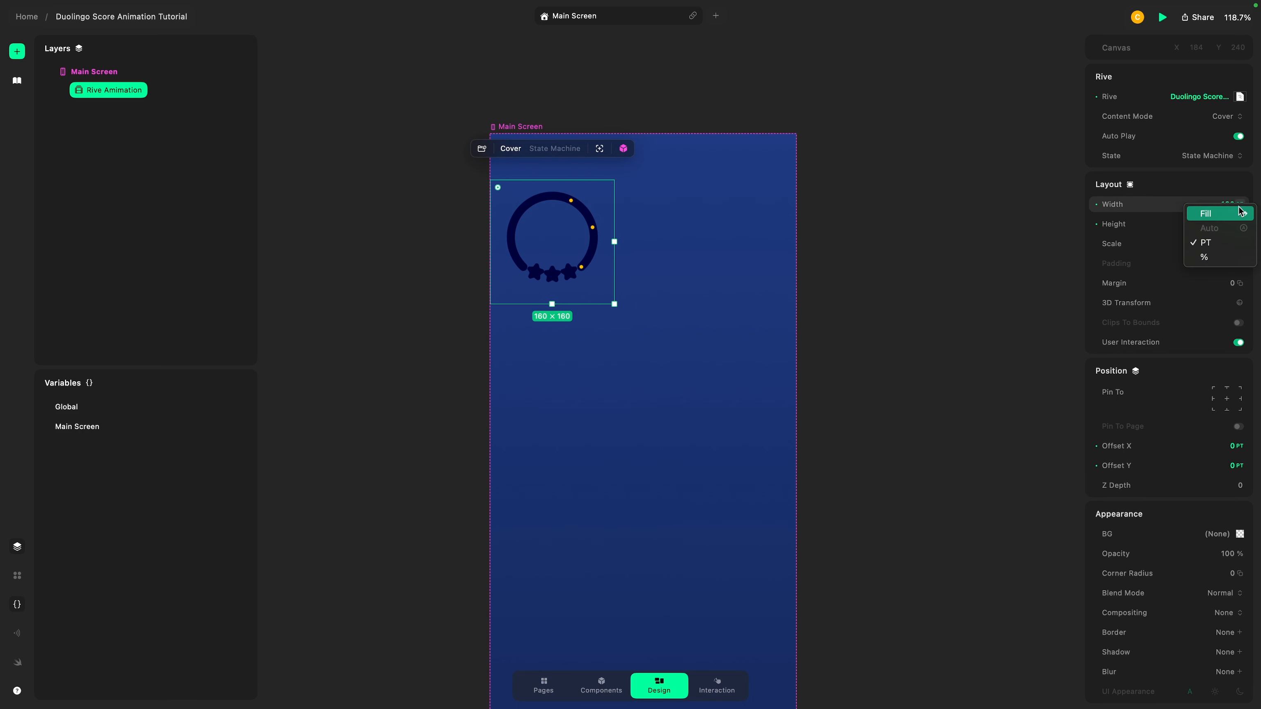
left_click(1232, 214)
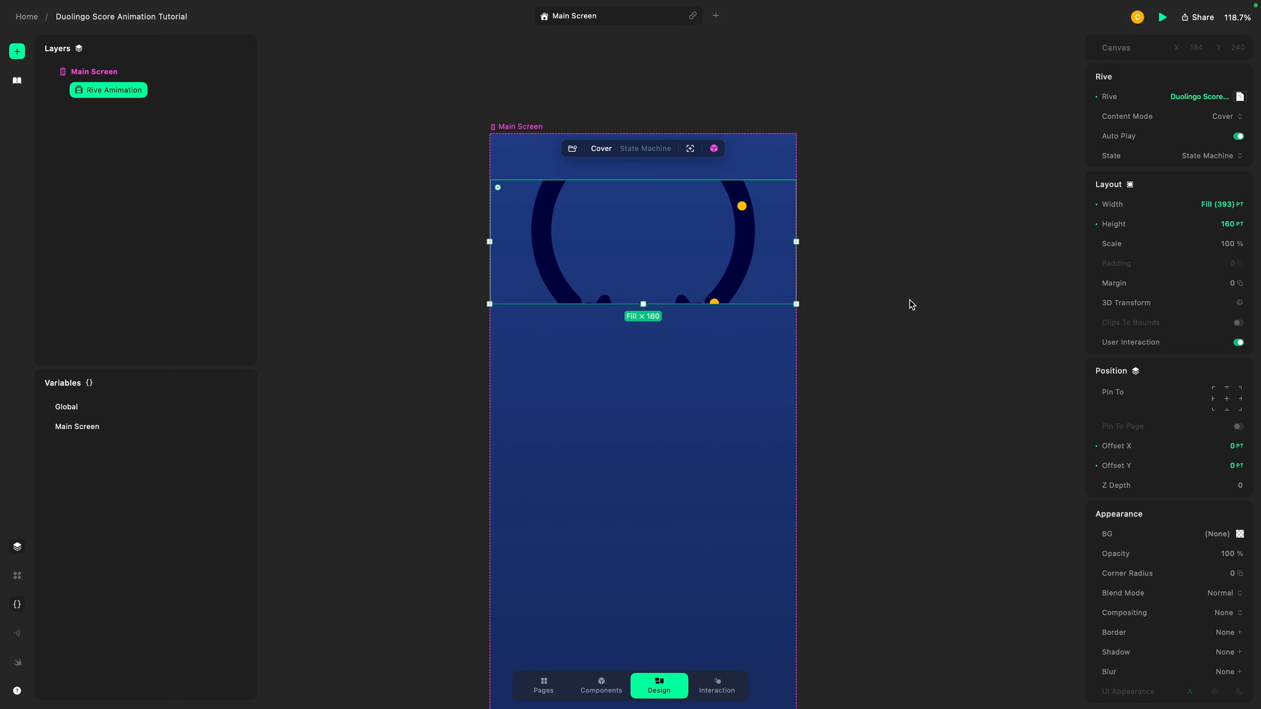
- Set the Rive animation's height to Fill
scroll(912, 304, "down", 3)
scroll(682, 268, "down", 4)
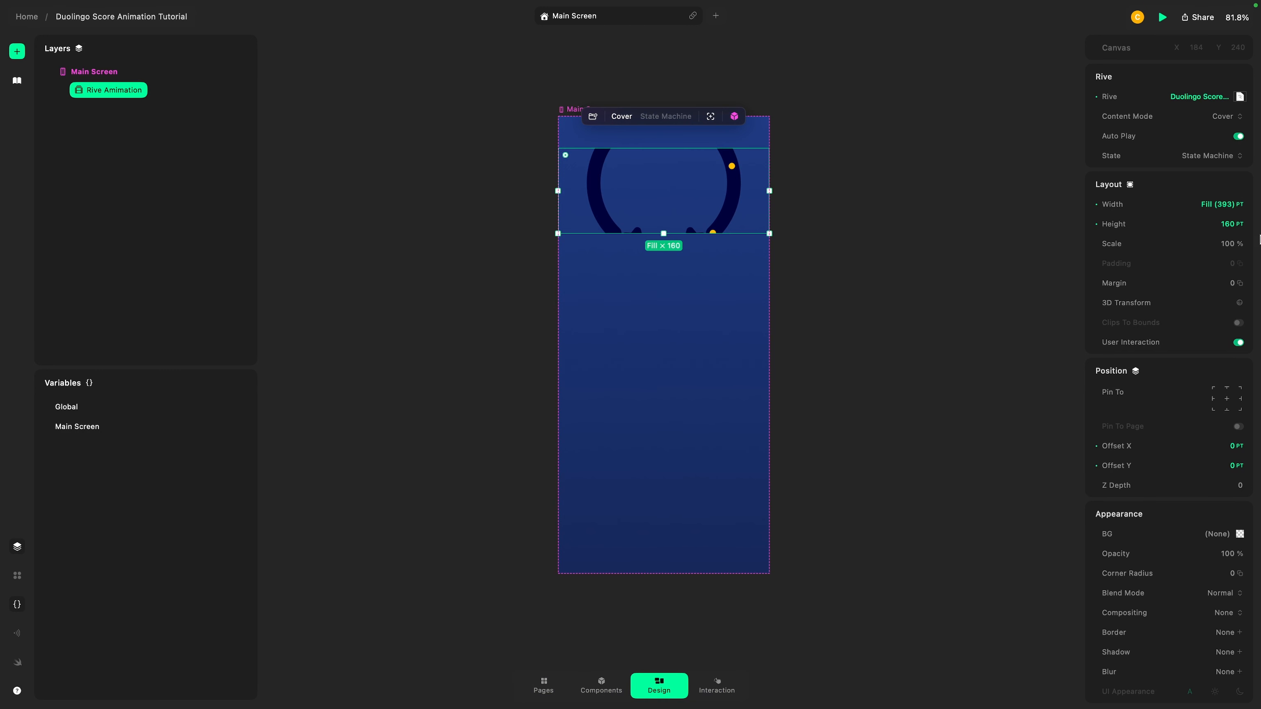
left_click(1240, 225)
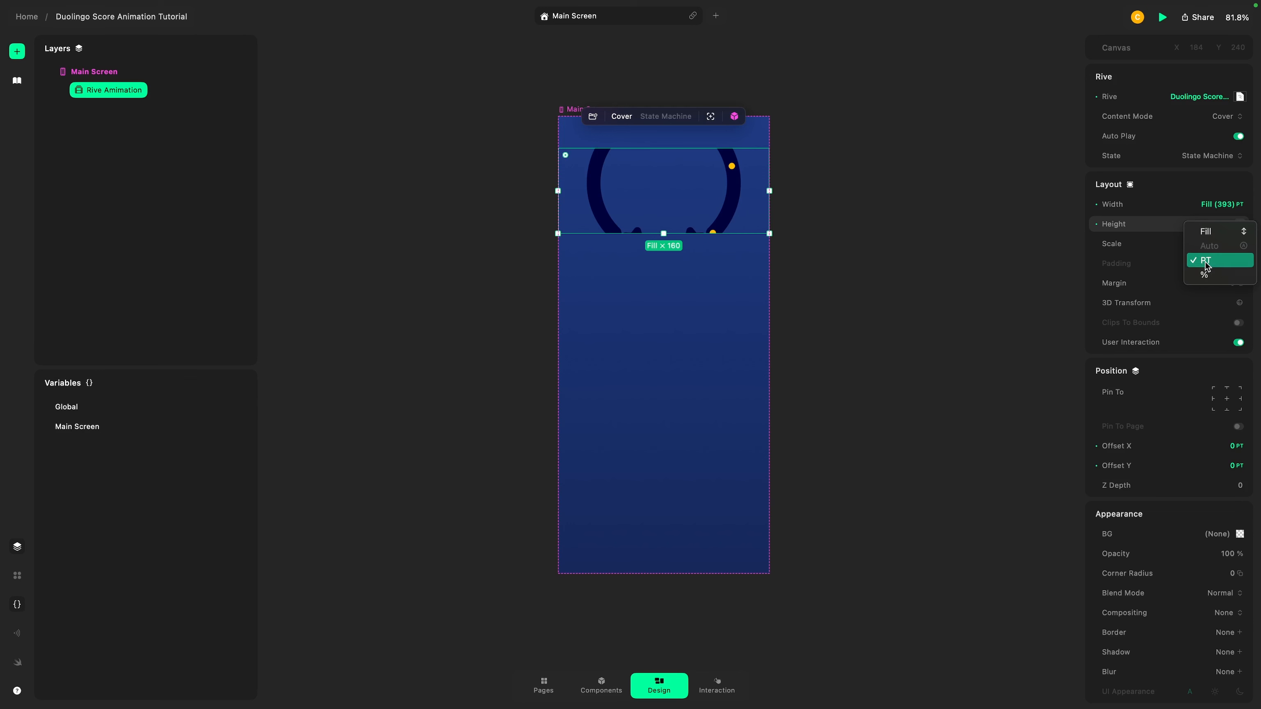
left_click(1209, 232)
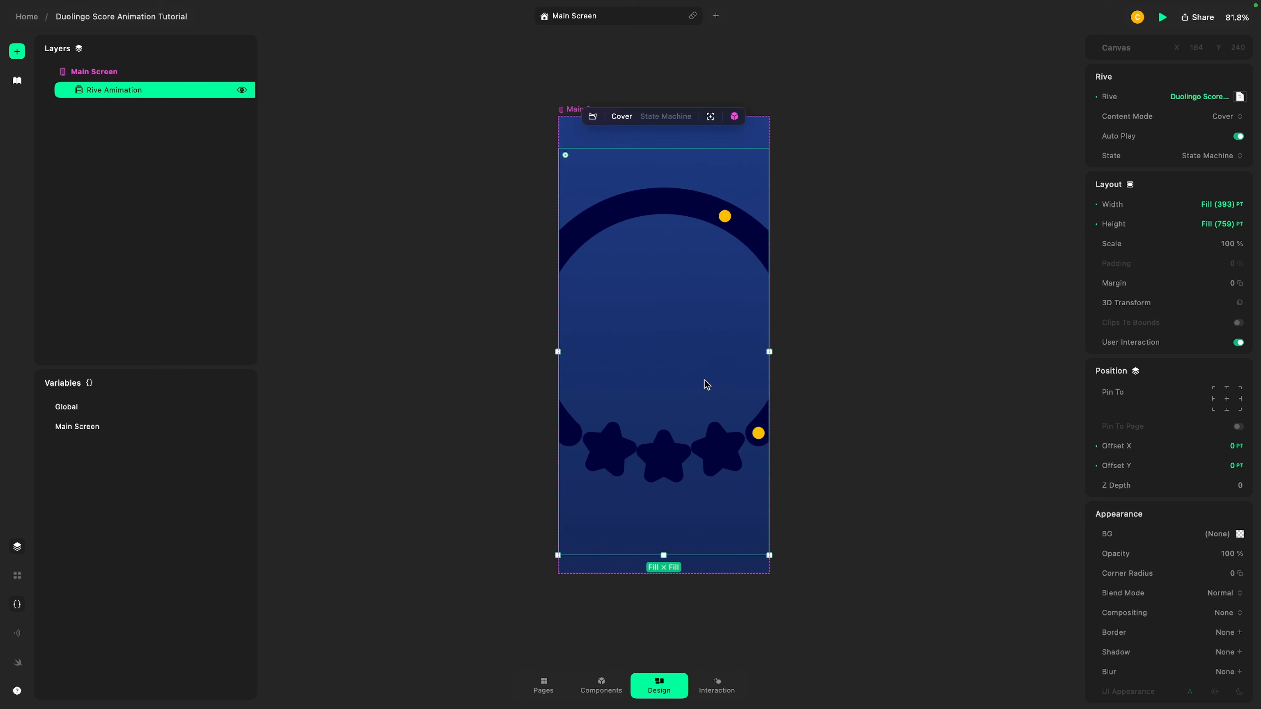
- Switch the Rive animation's height to percent units and set it to 60%
left_click(1239, 225)
left_click(1211, 268)
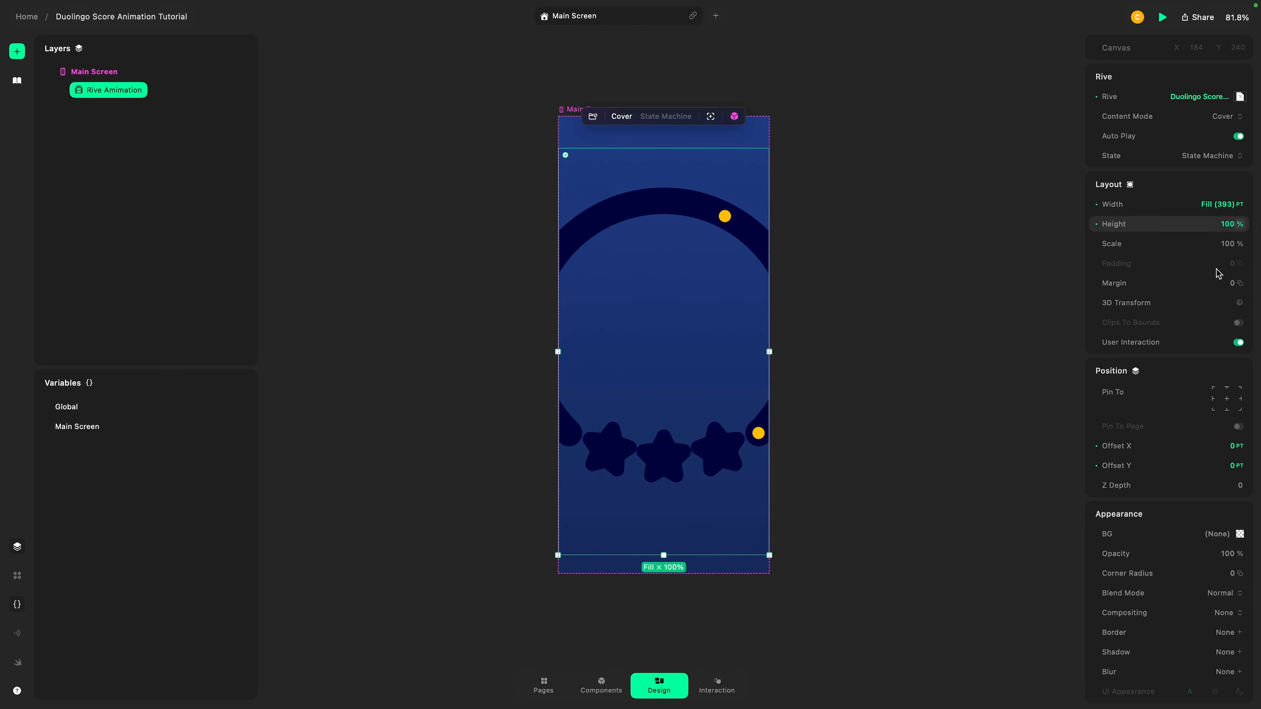
left_click(1226, 225)
type("60")
key("Return")
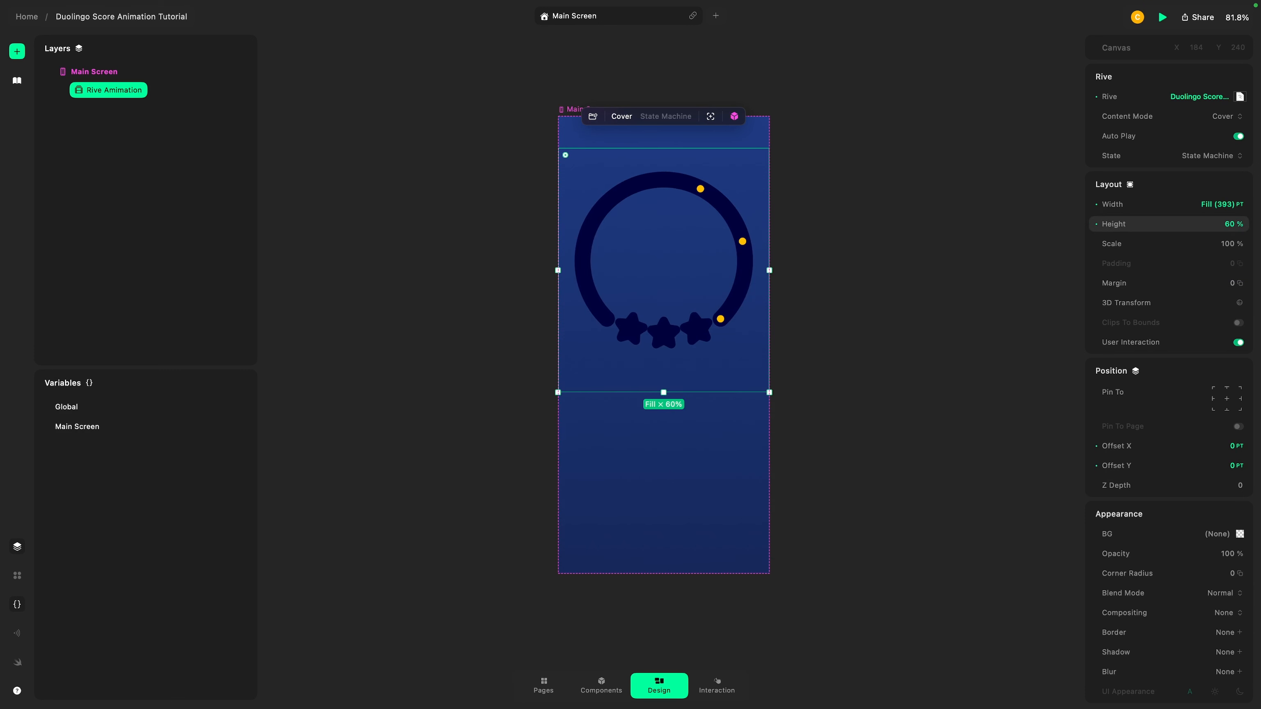
- Set the Rive animation's height to 70%
scroll(697, 247, "up", 4)
scroll(697, 247, "down", 2)
left_click(1222, 224)
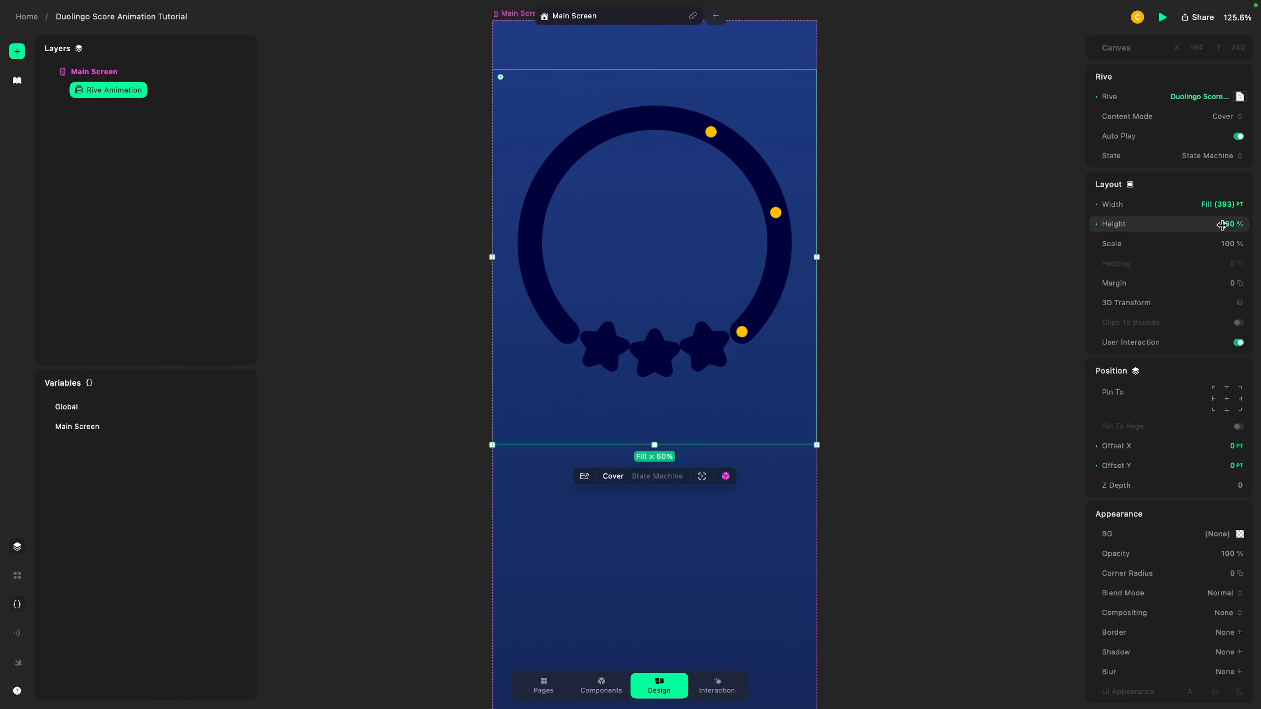
type("70")
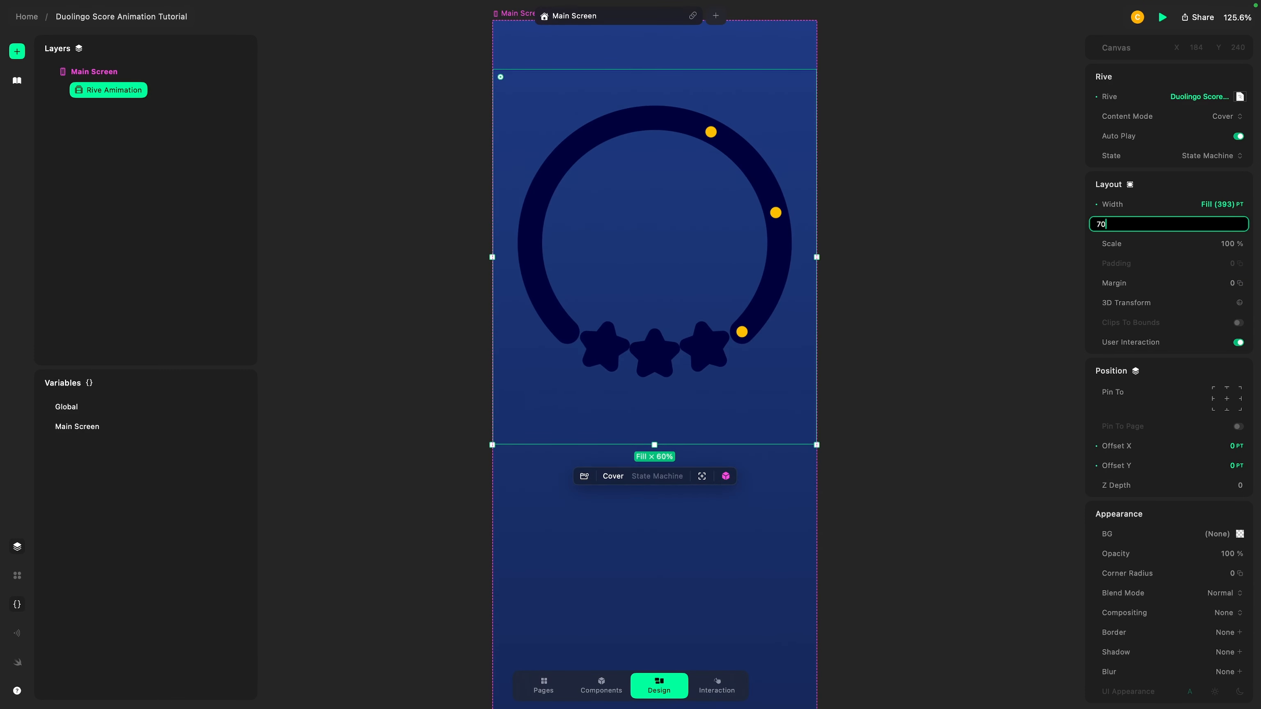
key("Return")
left_click(869, 368)
left_click(801, 333)
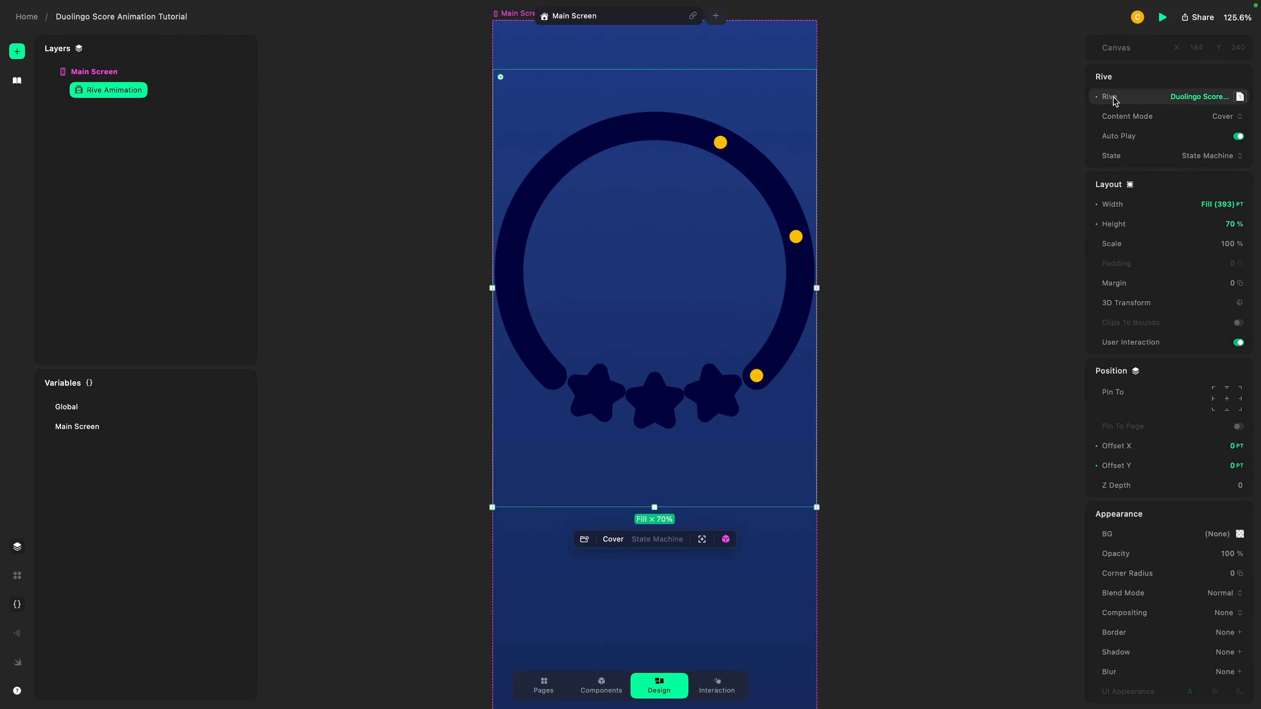
- Try Fill as the Rive animation's content mode, and settle on Contain
left_click(1222, 123)
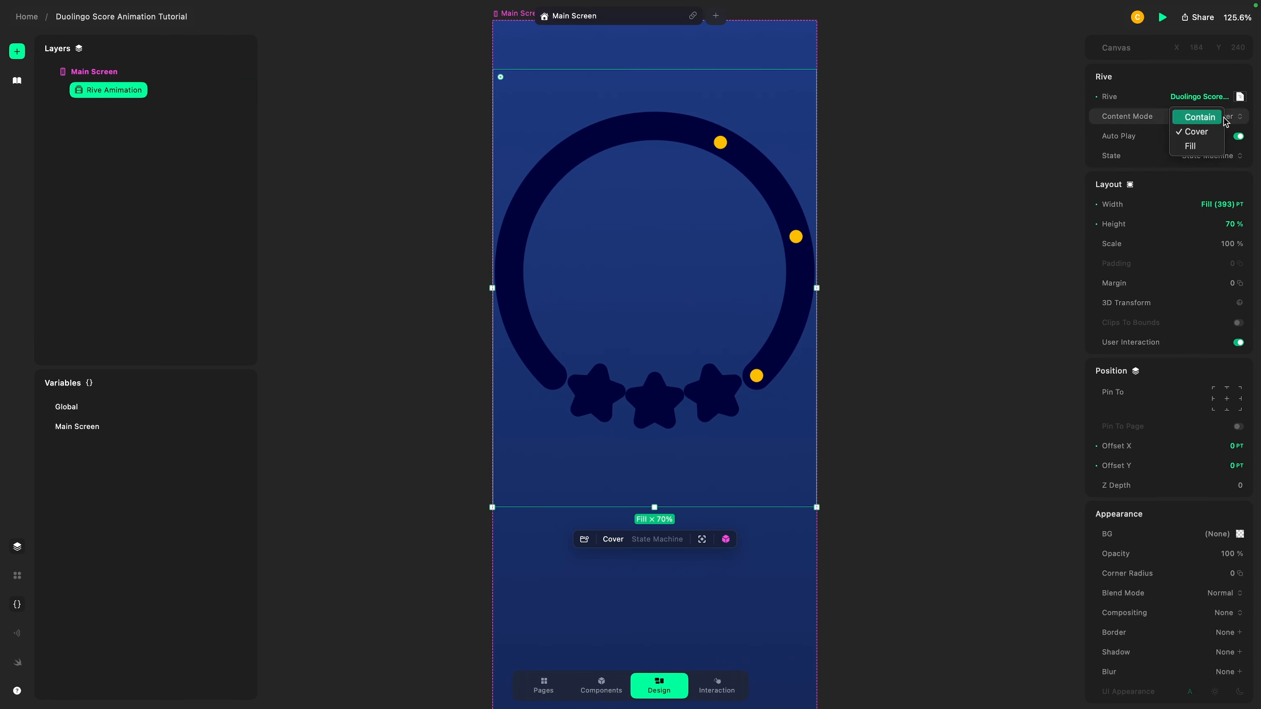
left_click(1209, 145)
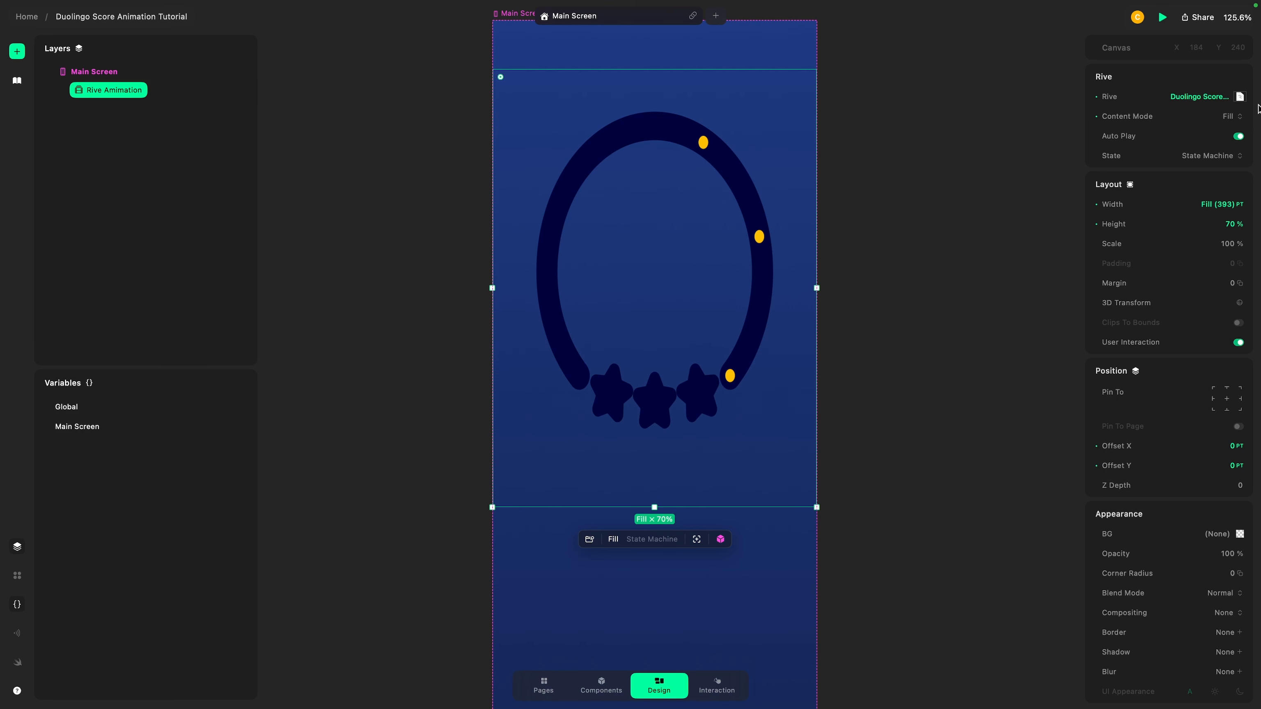
left_click(1229, 121)
left_click(1209, 104)
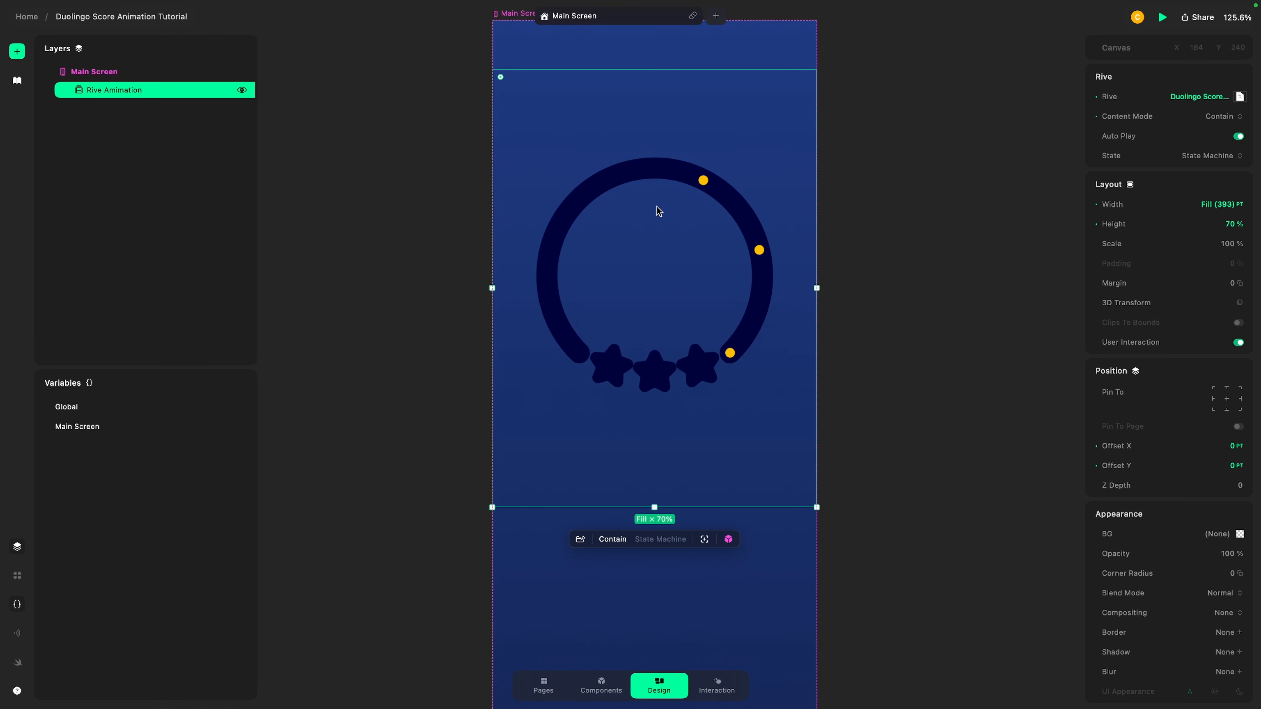
left_click(892, 163)
scroll(893, 164, "down", 5)
scroll(892, 165, "up", 4)
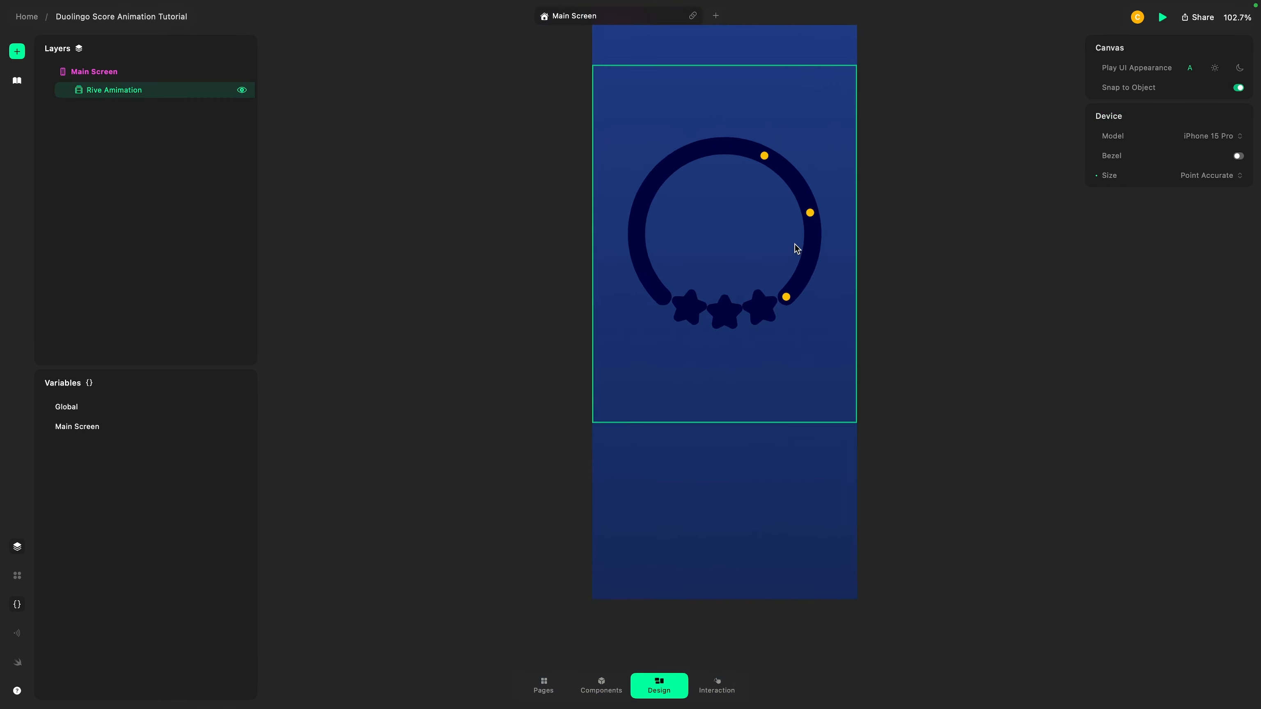
- Increase the Rive animation's height to 80% and clear the selection
left_click(761, 258)
scroll(902, 318, "up", 3)
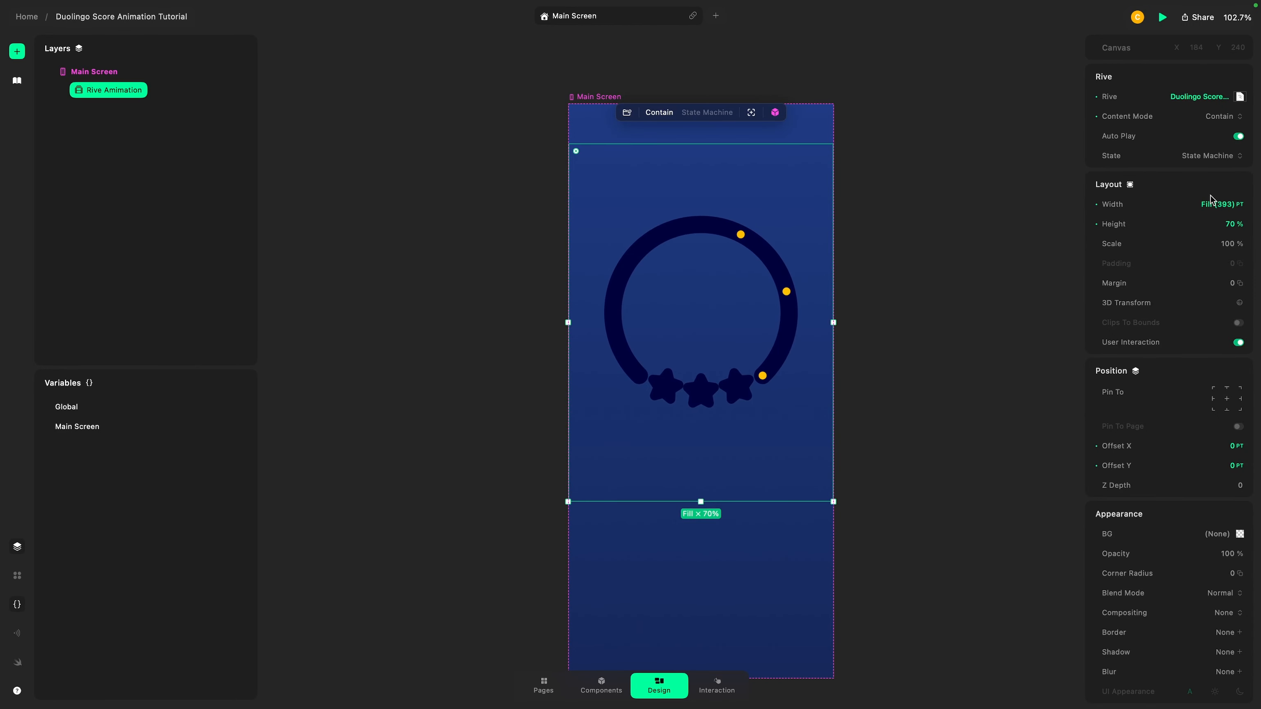
left_click(1230, 221)
type("80")
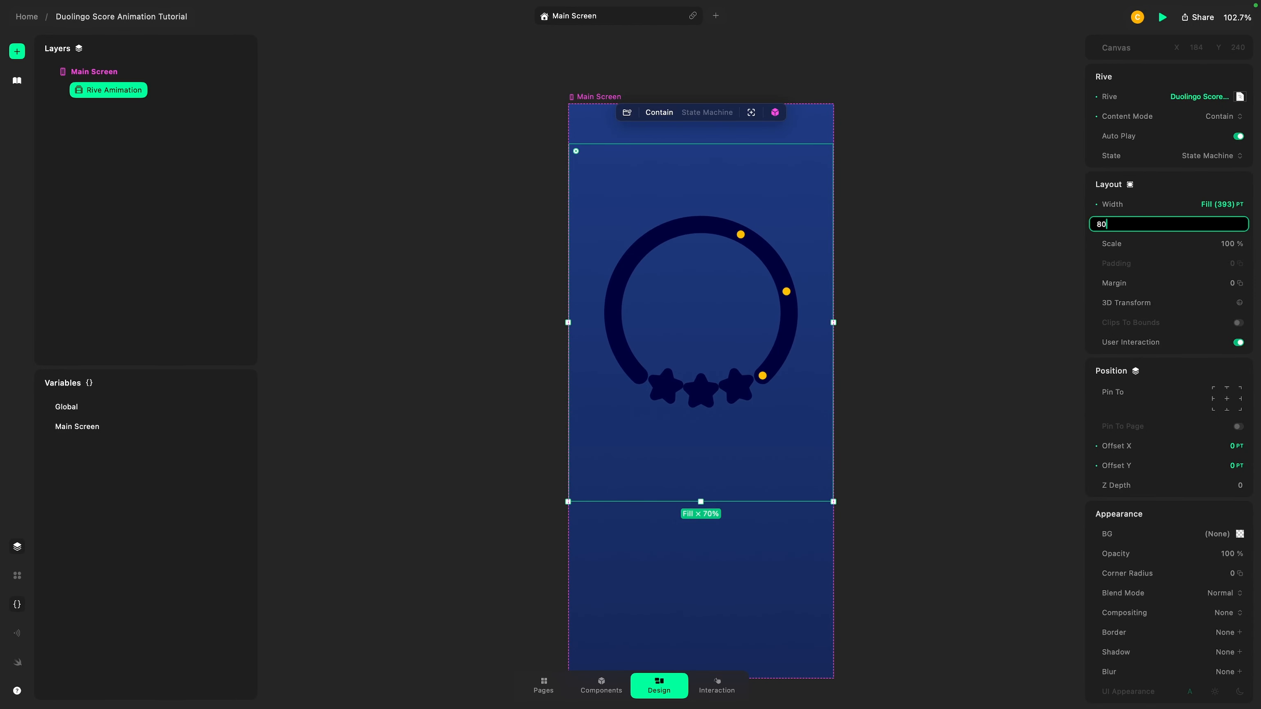
key("Return")
left_click(889, 358)
scroll(883, 356, "down", 4)
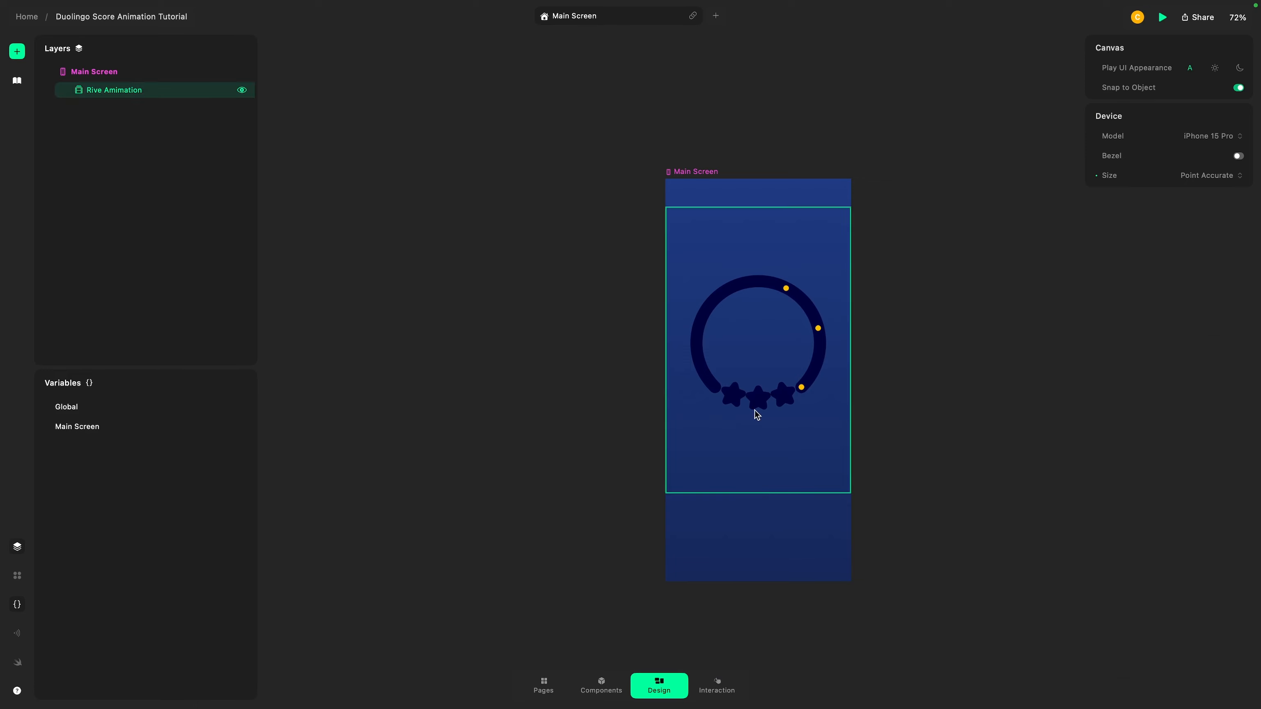
left_click(759, 416)
scroll(775, 415, "up", 2)
scroll(776, 414, "up", 1)
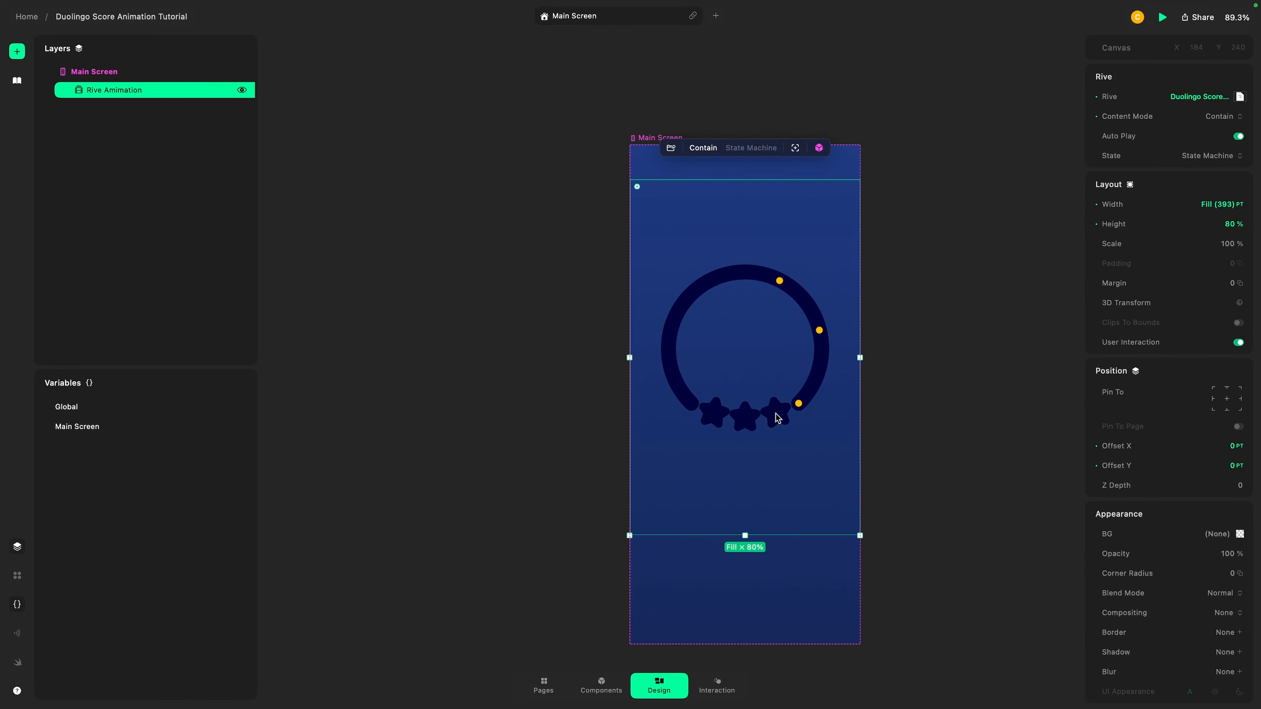
left_click(645, 141)
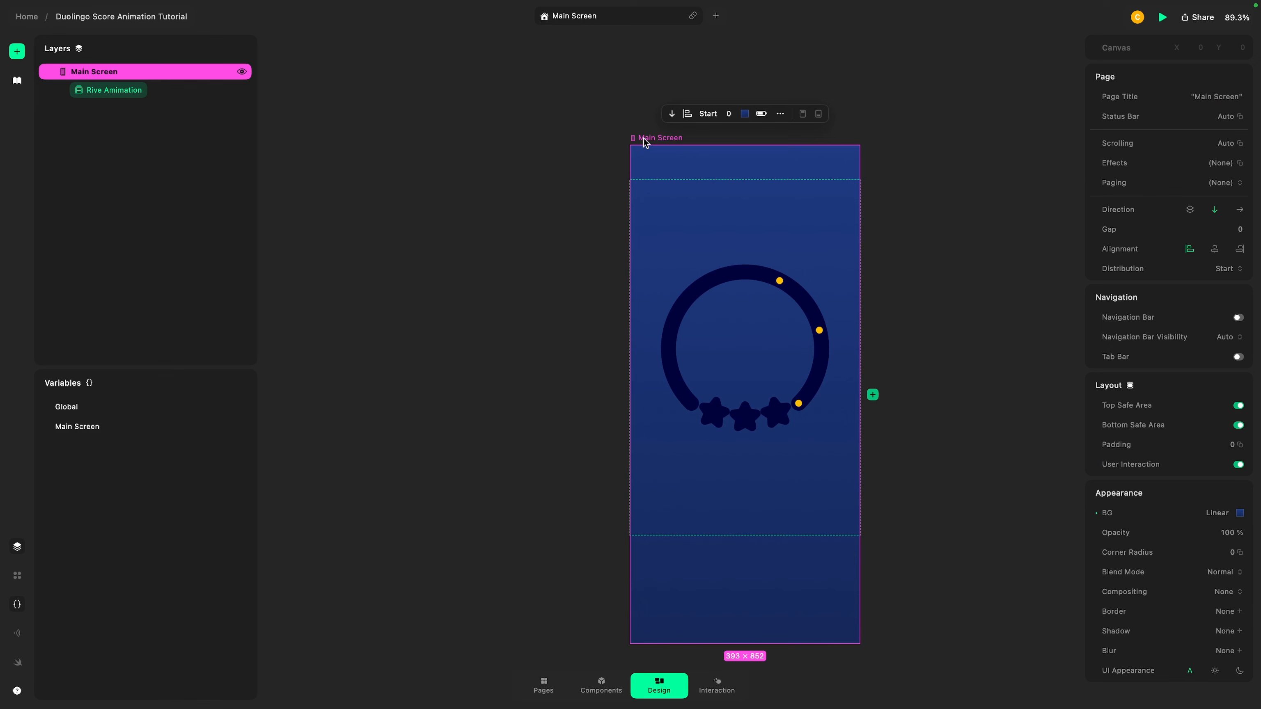
double_click(676, 215)
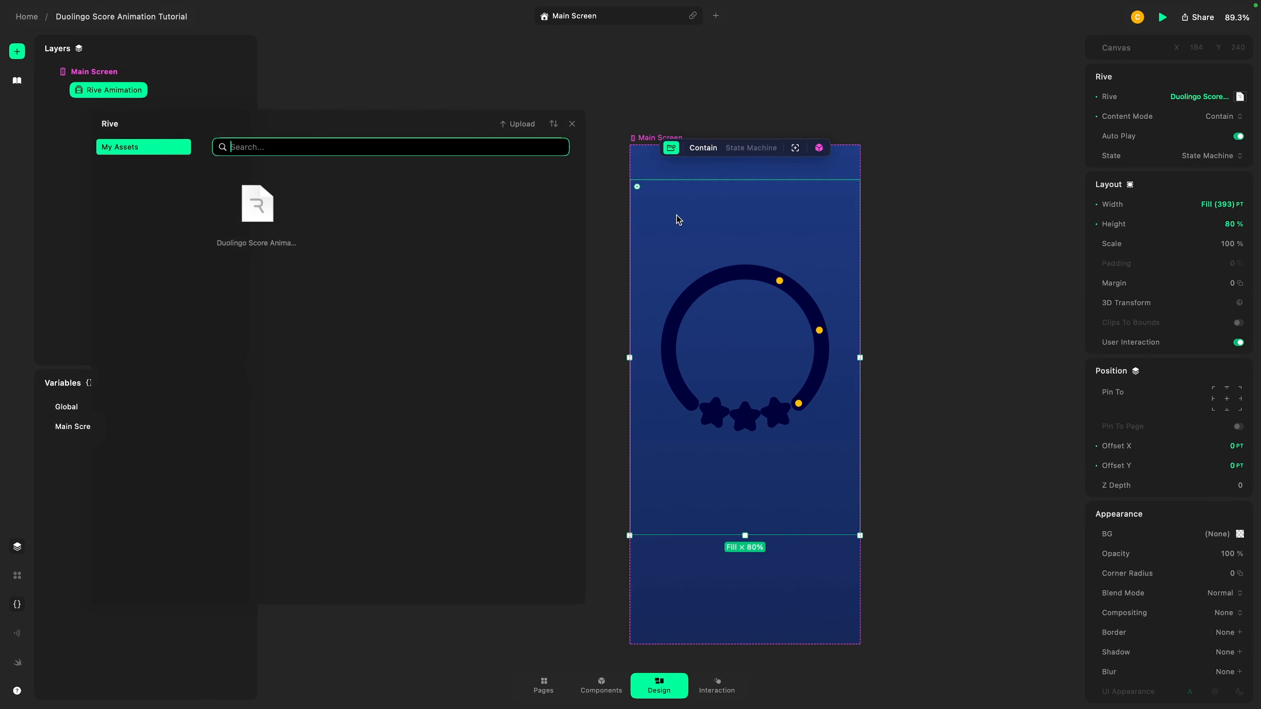
left_click(931, 231)
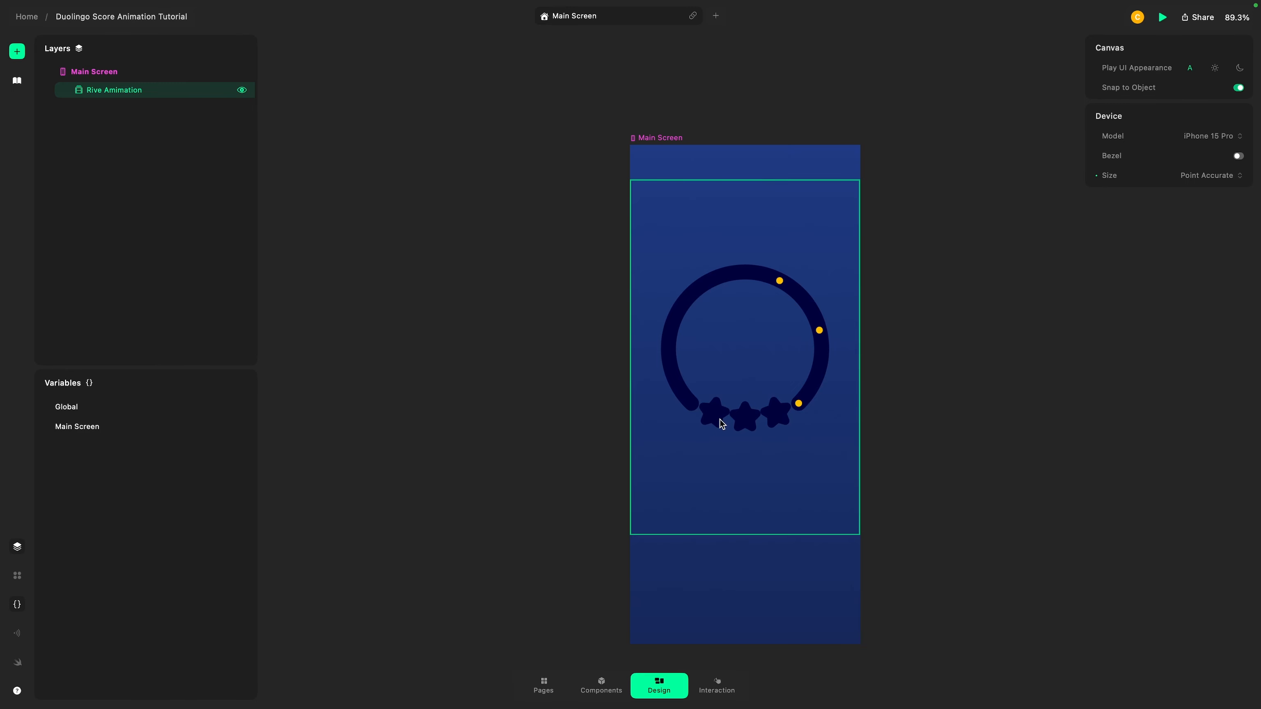
- Reduce the Rive animation's height to 70% with the Contain content mode kept
left_click(801, 376)
left_click(1232, 225)
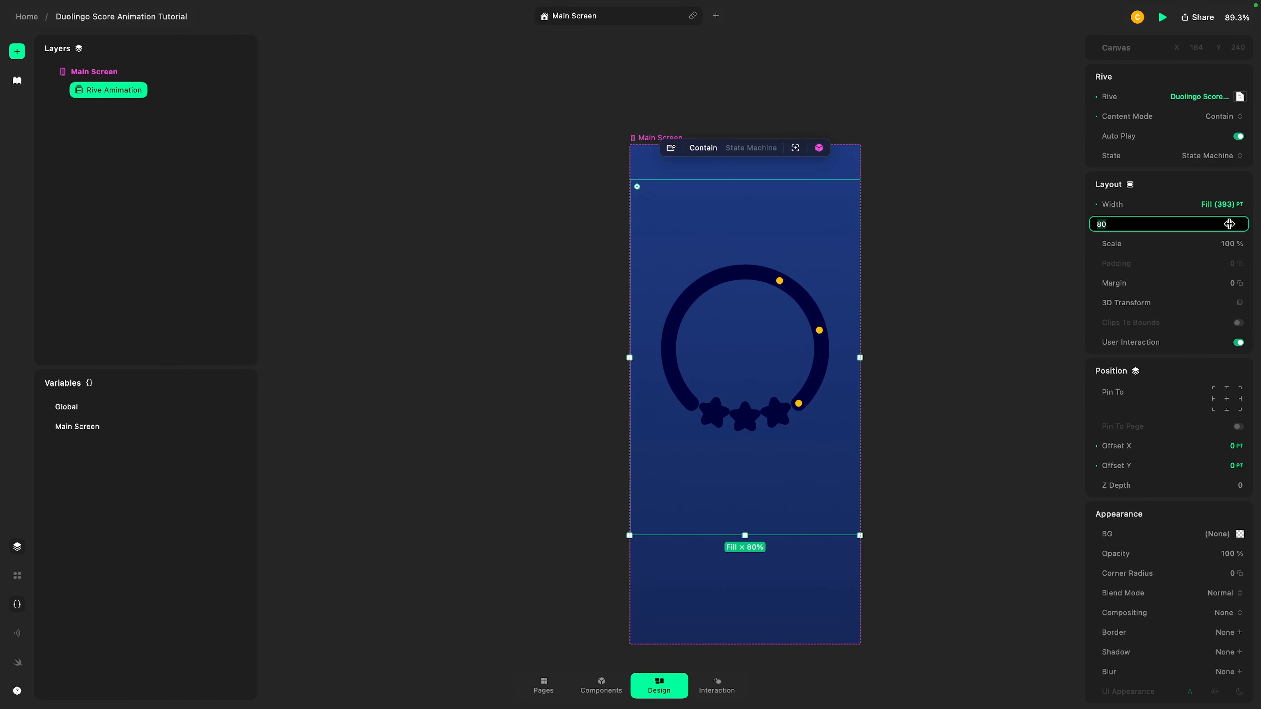
type("79")
key("Return")
left_click(1081, 317)
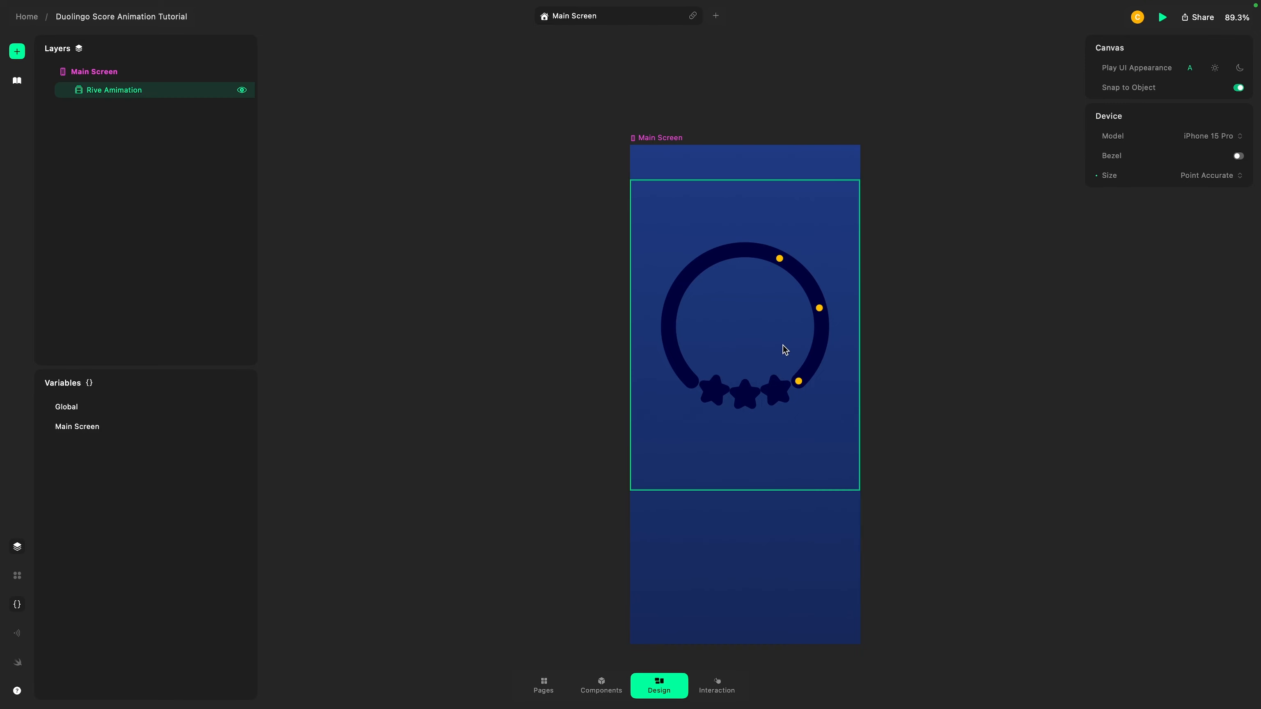
- Examine the Rive animation's placement on Main Screen and the page's safe areas
scroll(780, 298, "right", 2)
scroll(777, 273, "up", 3, "ctrl")
scroll(775, 269, "down", 3)
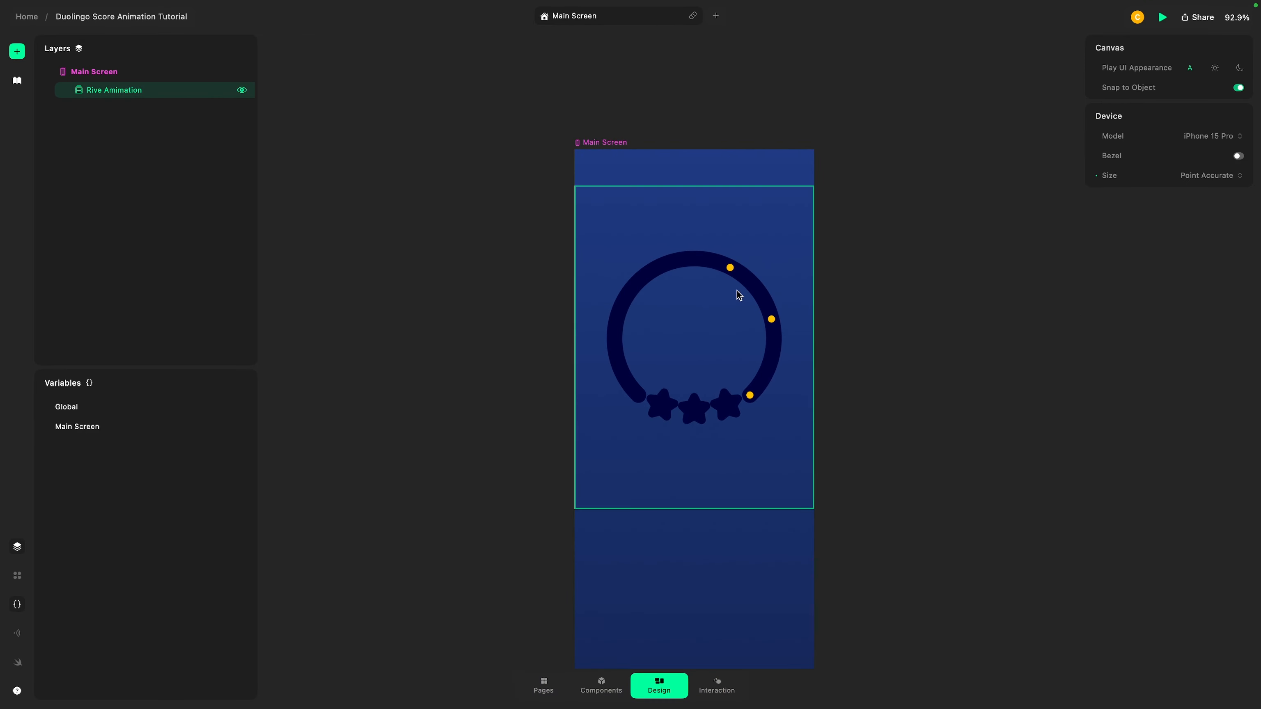
left_click(736, 290)
left_click(835, 189)
left_click(726, 281)
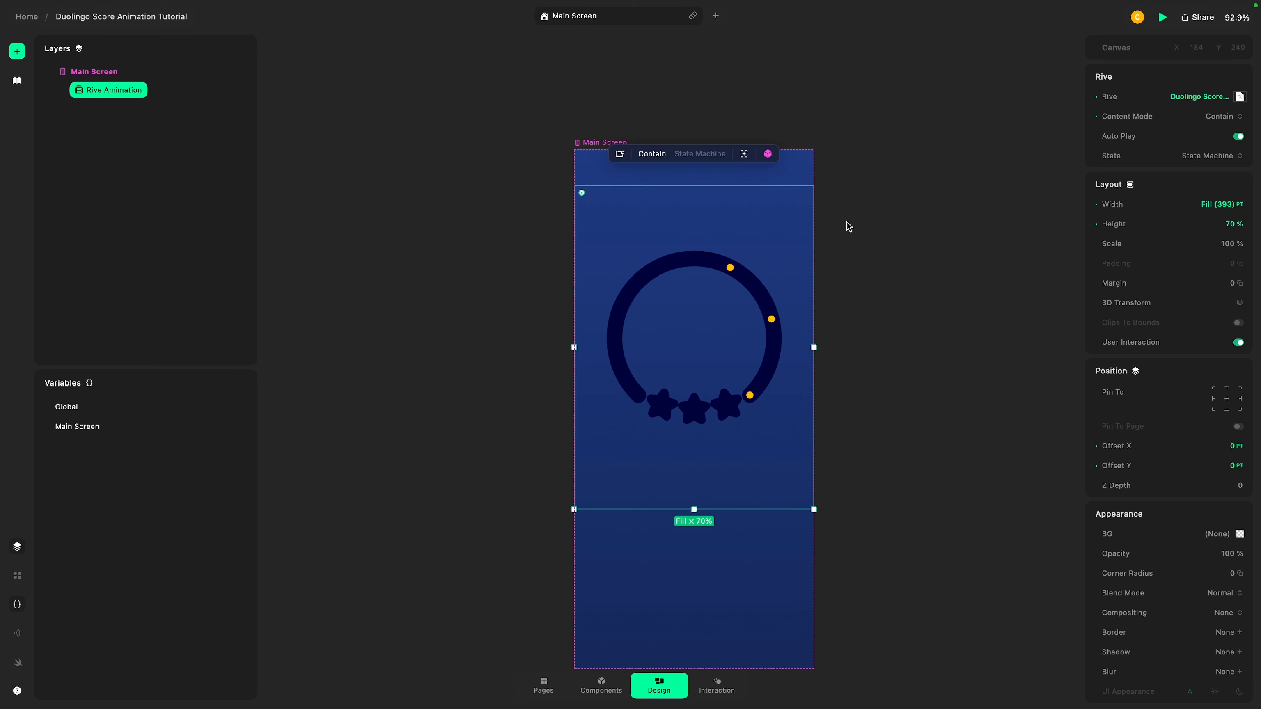
left_click(800, 161)
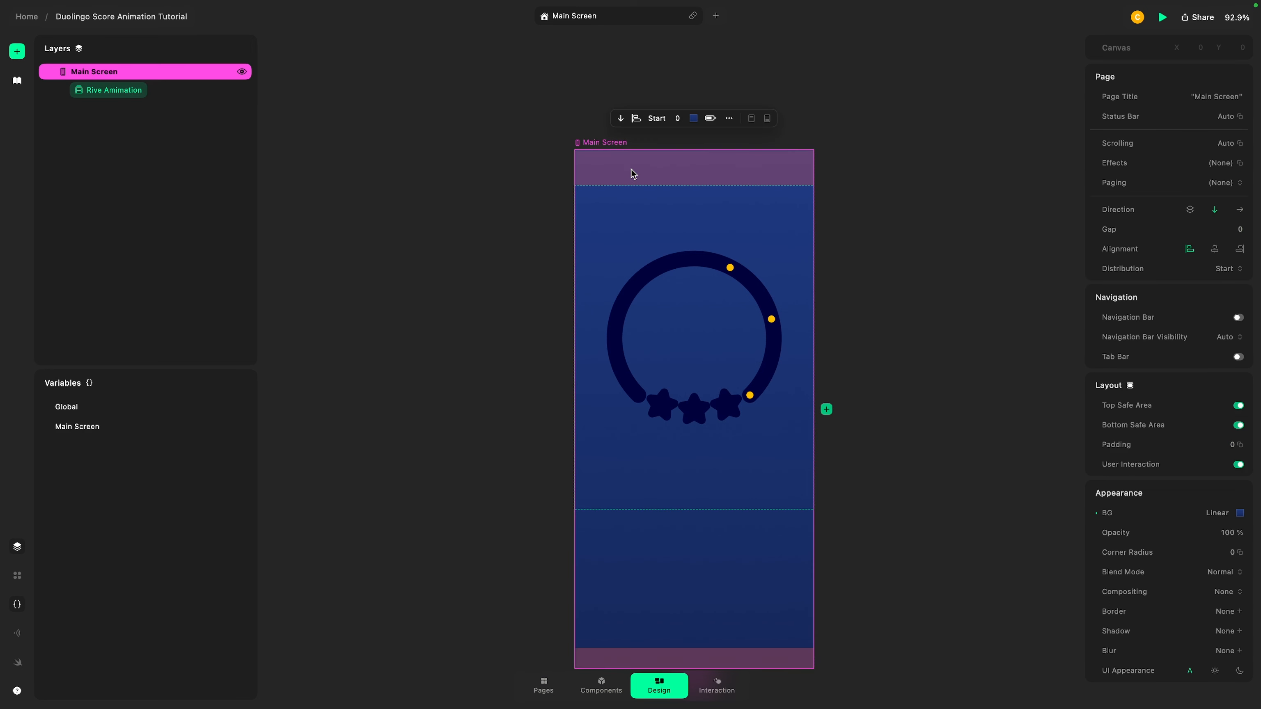
scroll(720, 563, "down", 2)
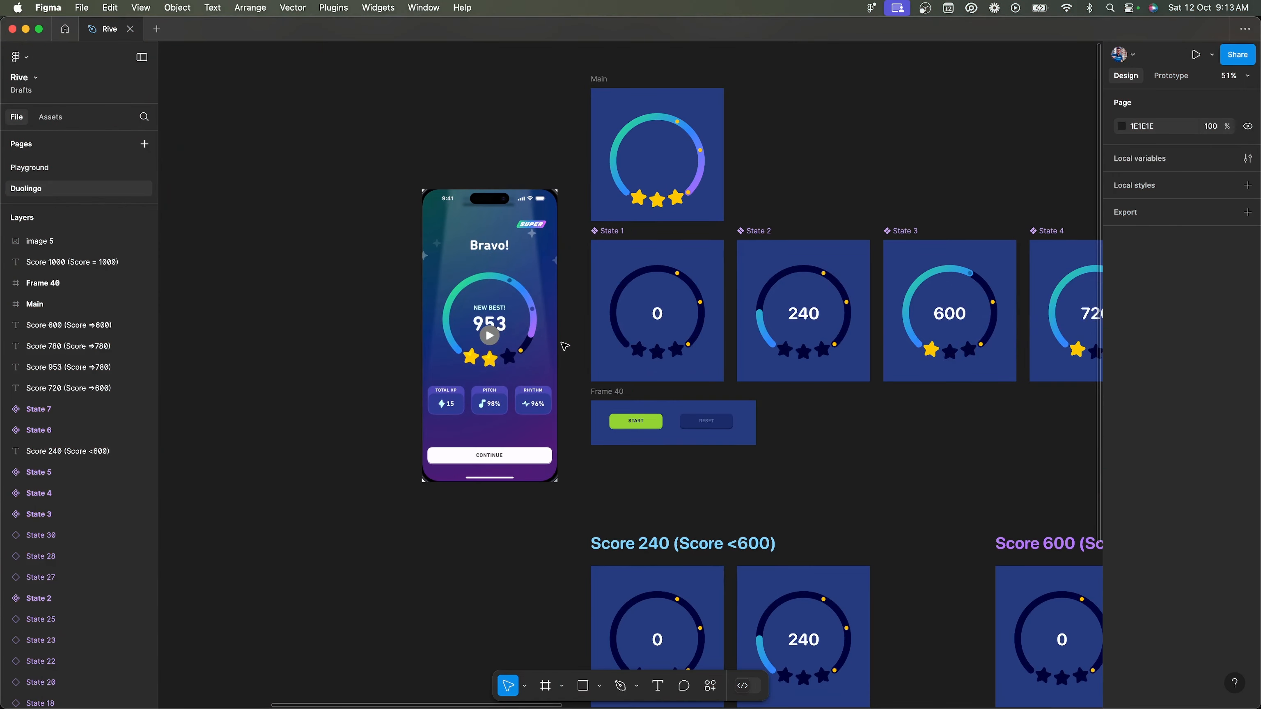
- In the Figma design file, place a copy of the green START button directly below Frame 40
scroll(565, 346, "up", 3)
key("super+backslash")
scroll(672, 477, "up", 3)
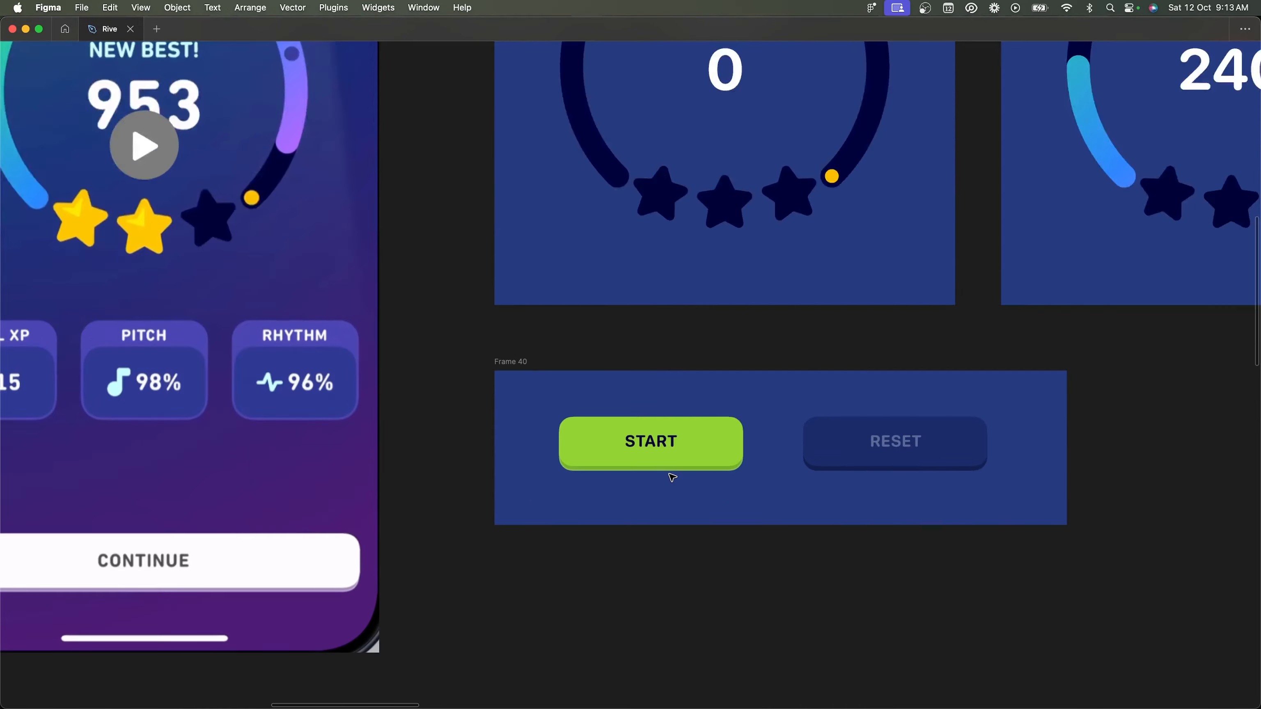
scroll(672, 477, "down", 3)
left_click(668, 343)
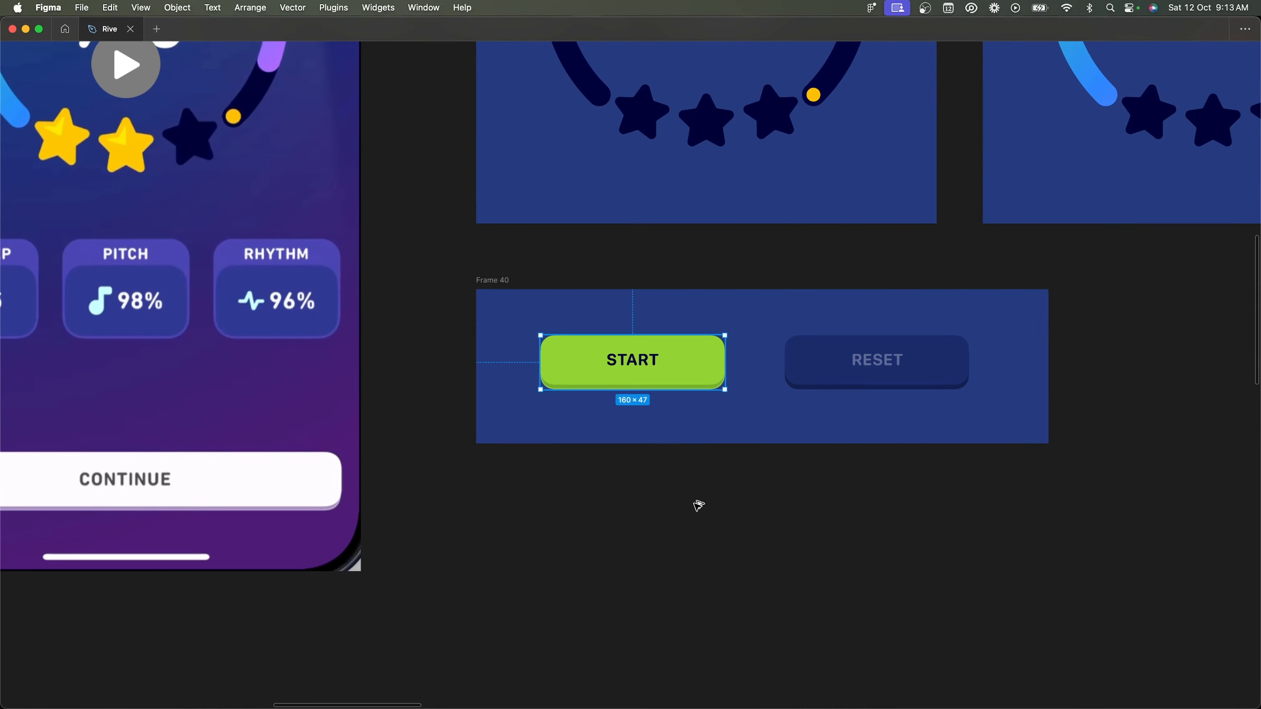
left_click_drag(699, 506, 697, 507)
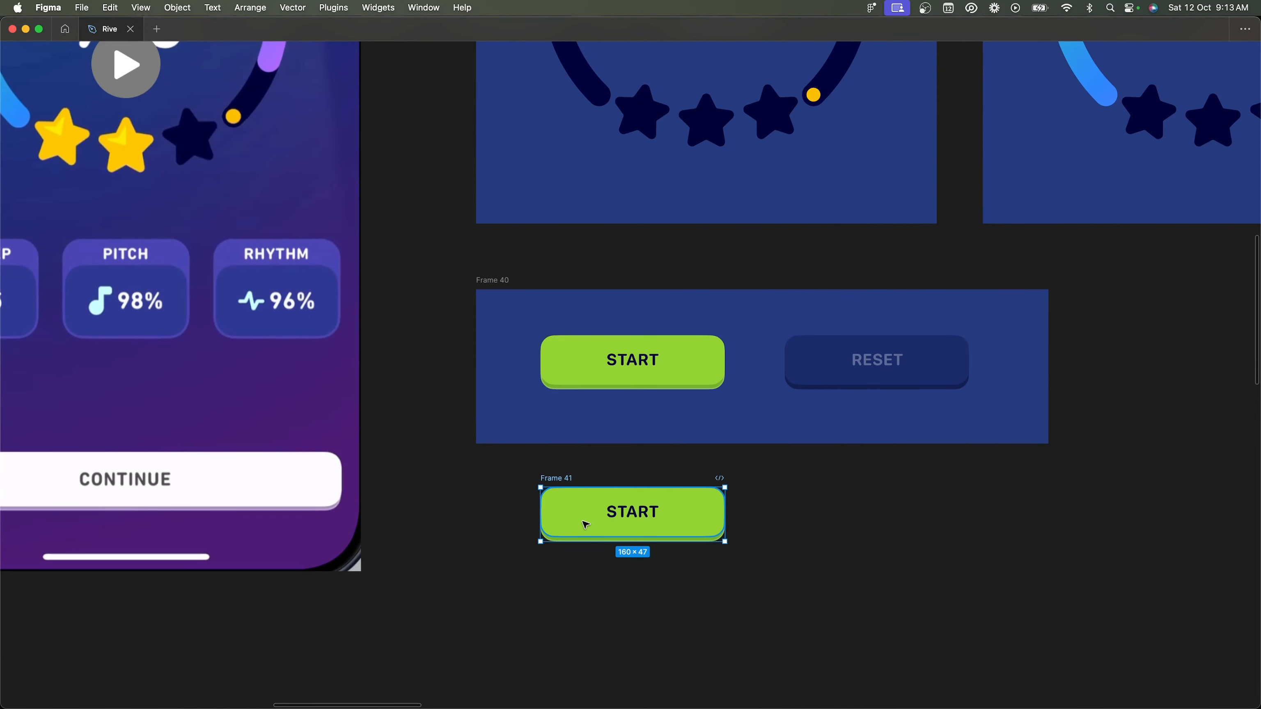
- Rename the copied START button's frame as Button
key("super+backslash")
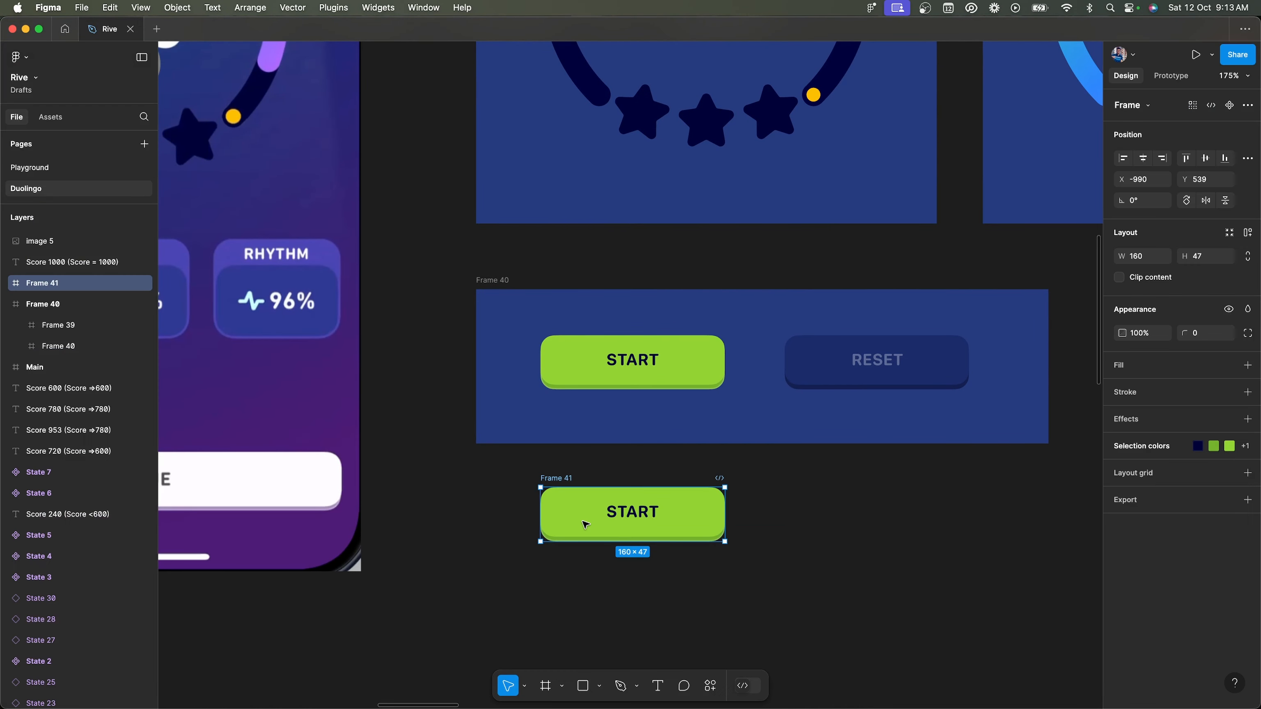
double_click(561, 478)
type("Button")
key("Return")
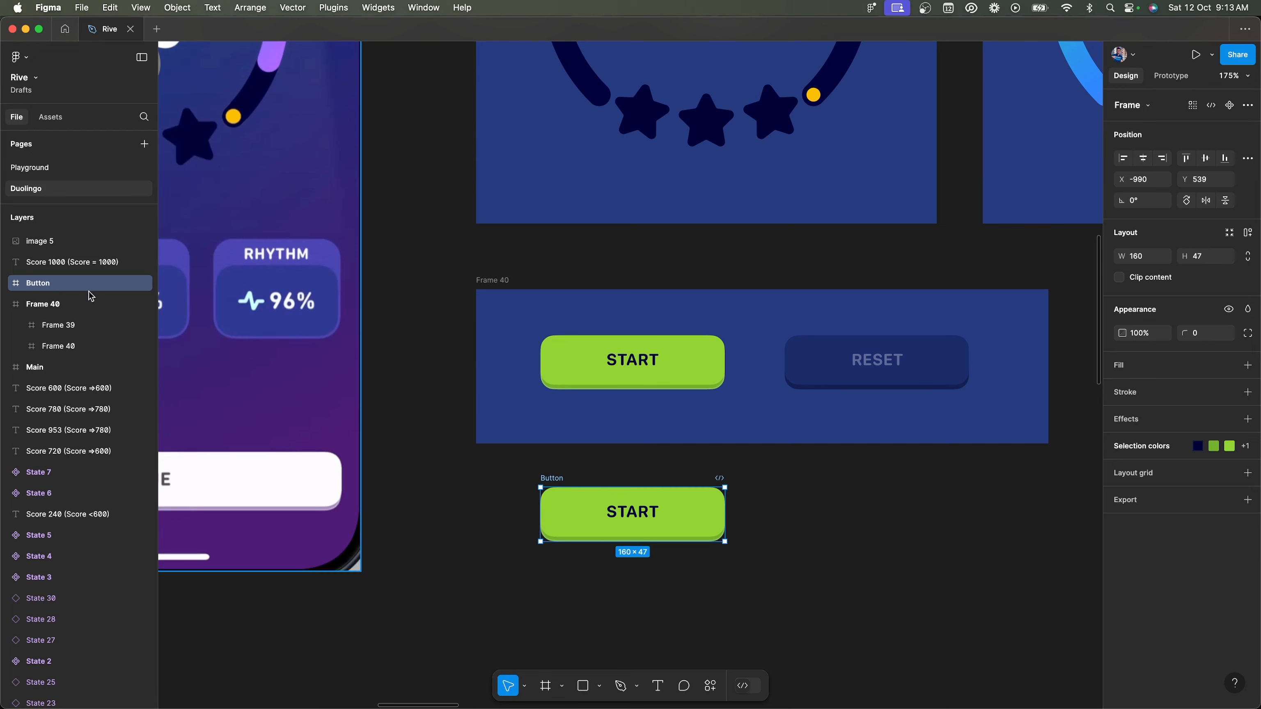
- Expand the Button frame and rename its START text layer as Text
left_click(6, 283)
left_click(64, 308)
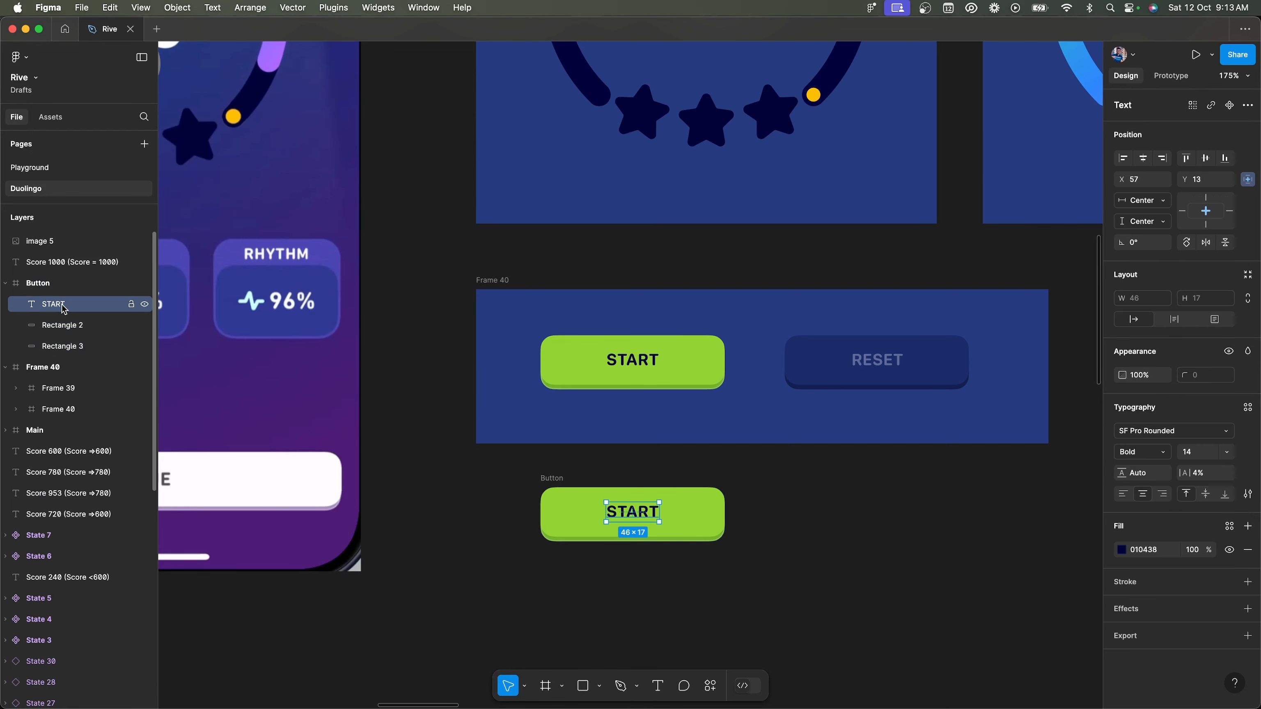
double_click(61, 306)
type("Text")
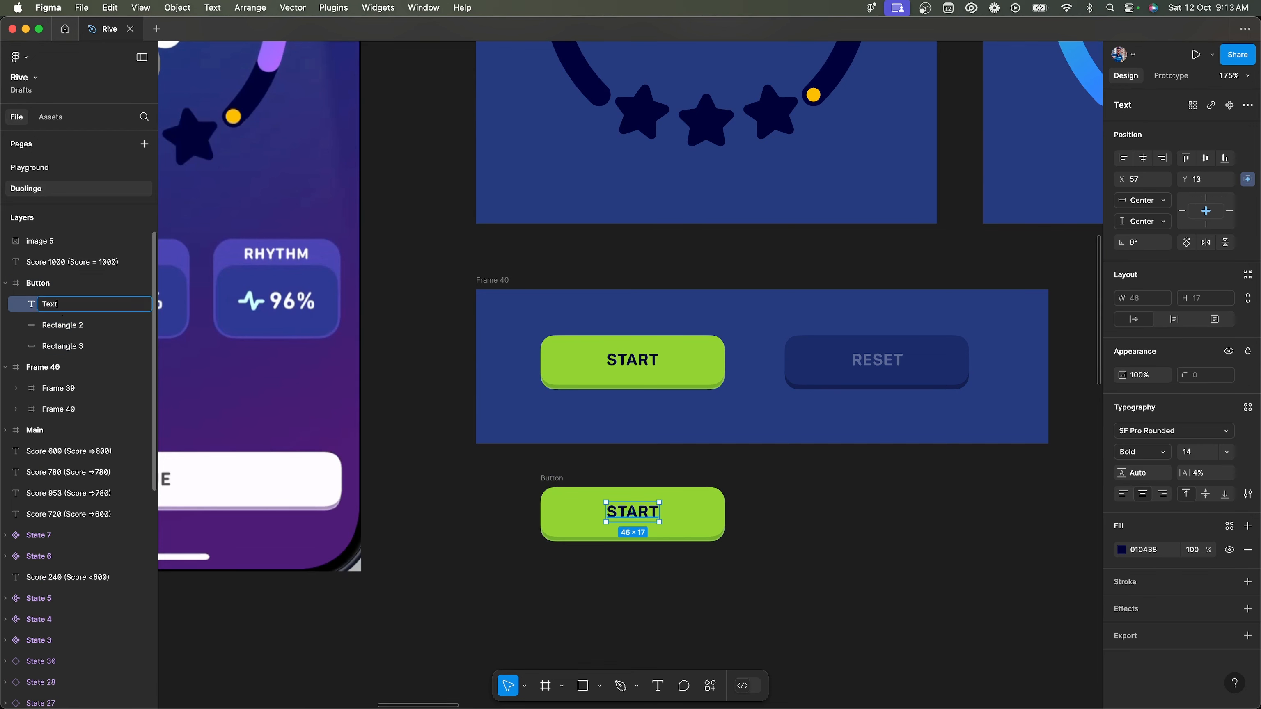
- Rename the Button frame's Rectangle 2 layer as Top Surface and its Rectangle 3 layer as Bottom Surface
left_click(67, 328)
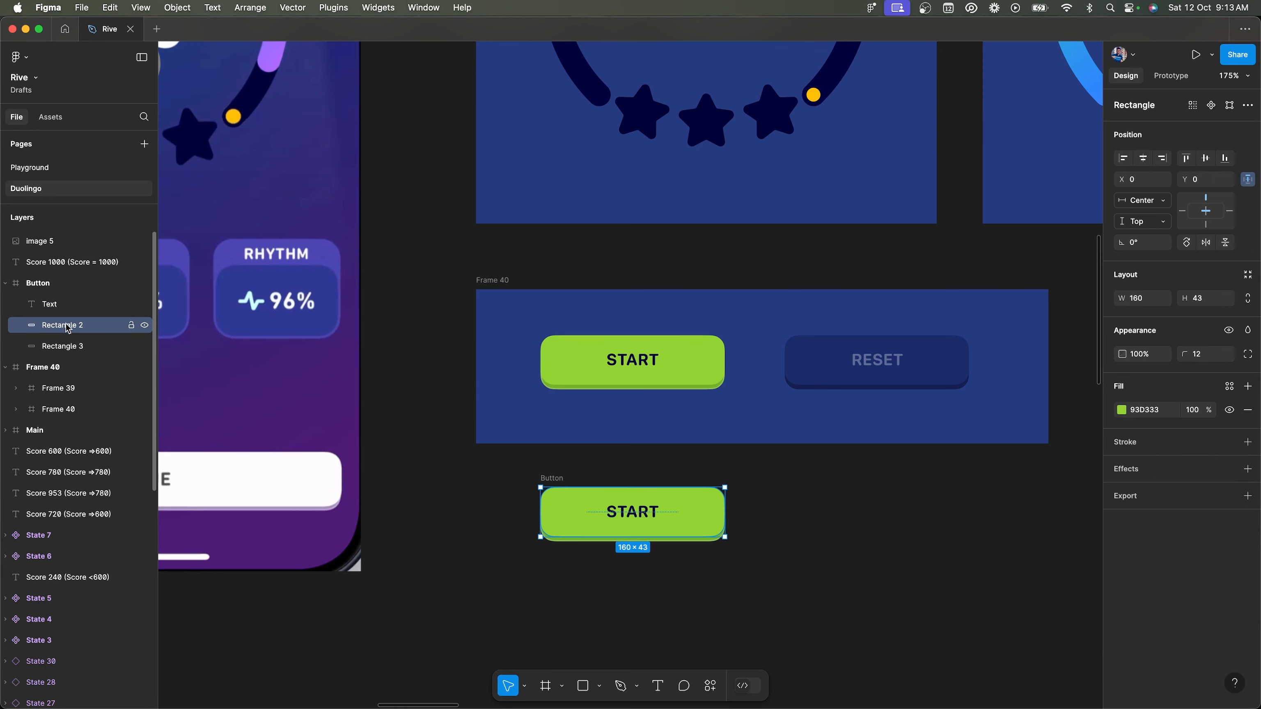
double_click(68, 328)
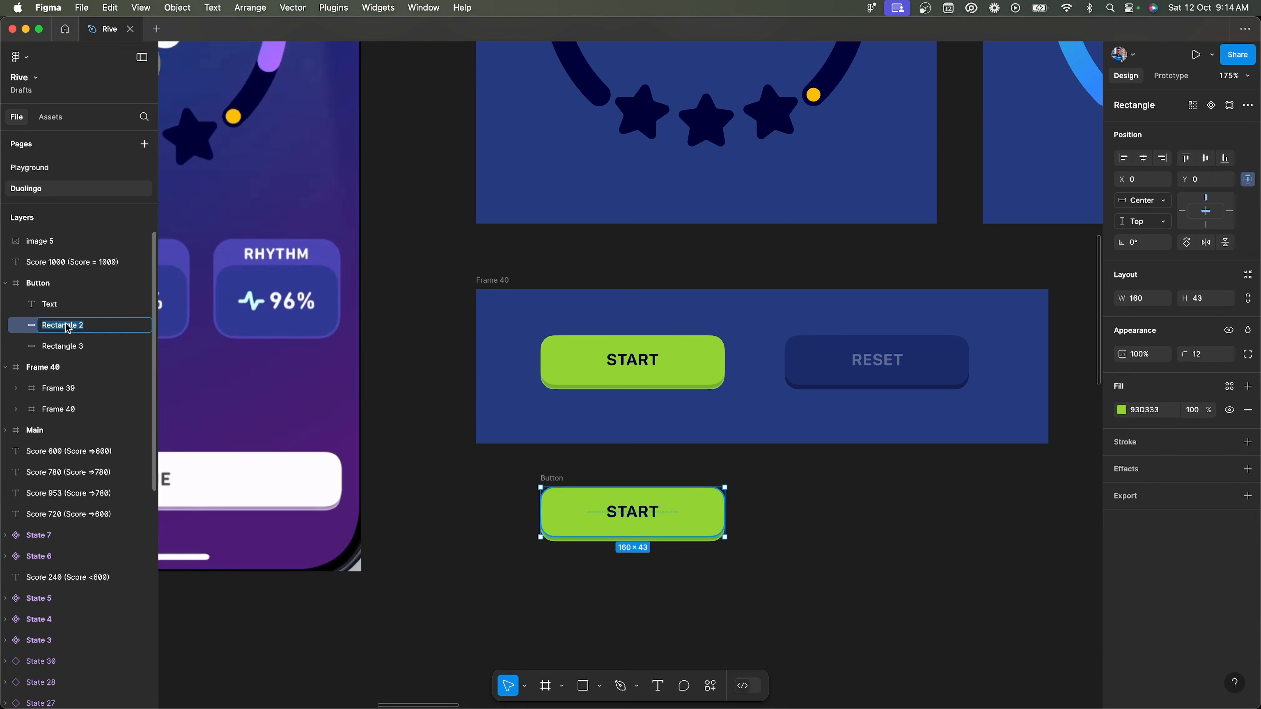
type("Surface")
key("Return")
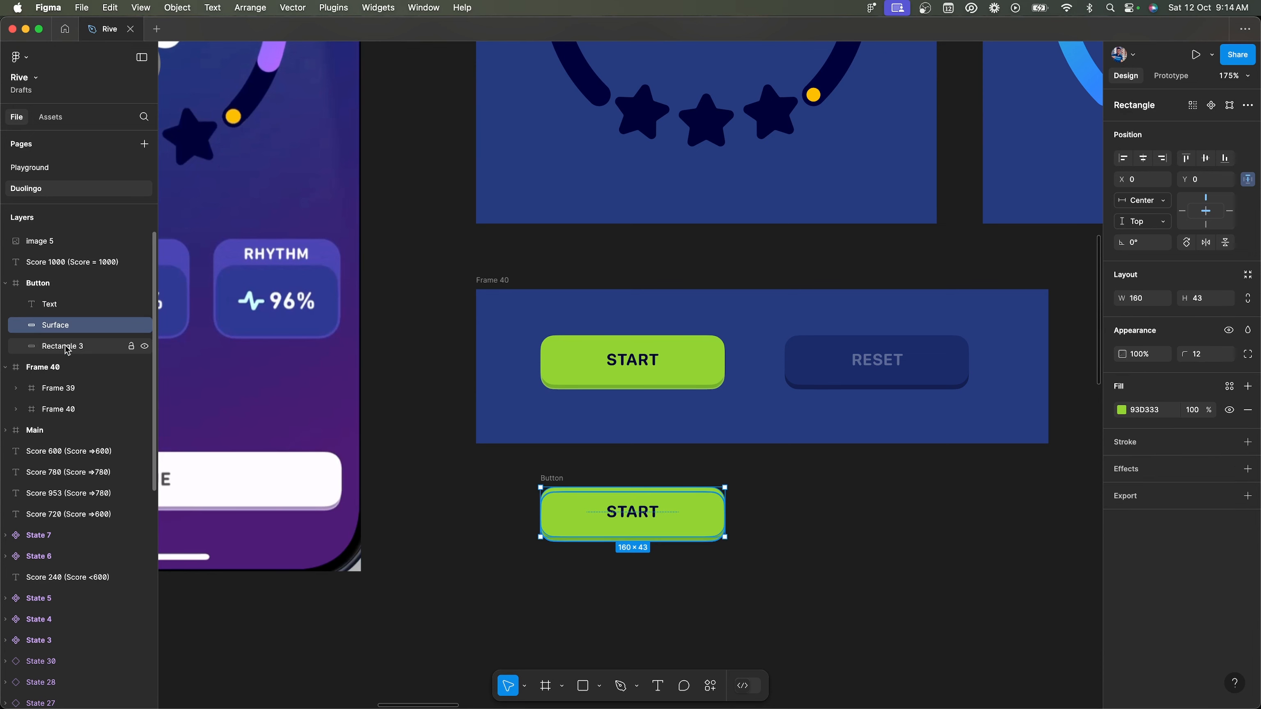
double_click(65, 326)
type("Top")
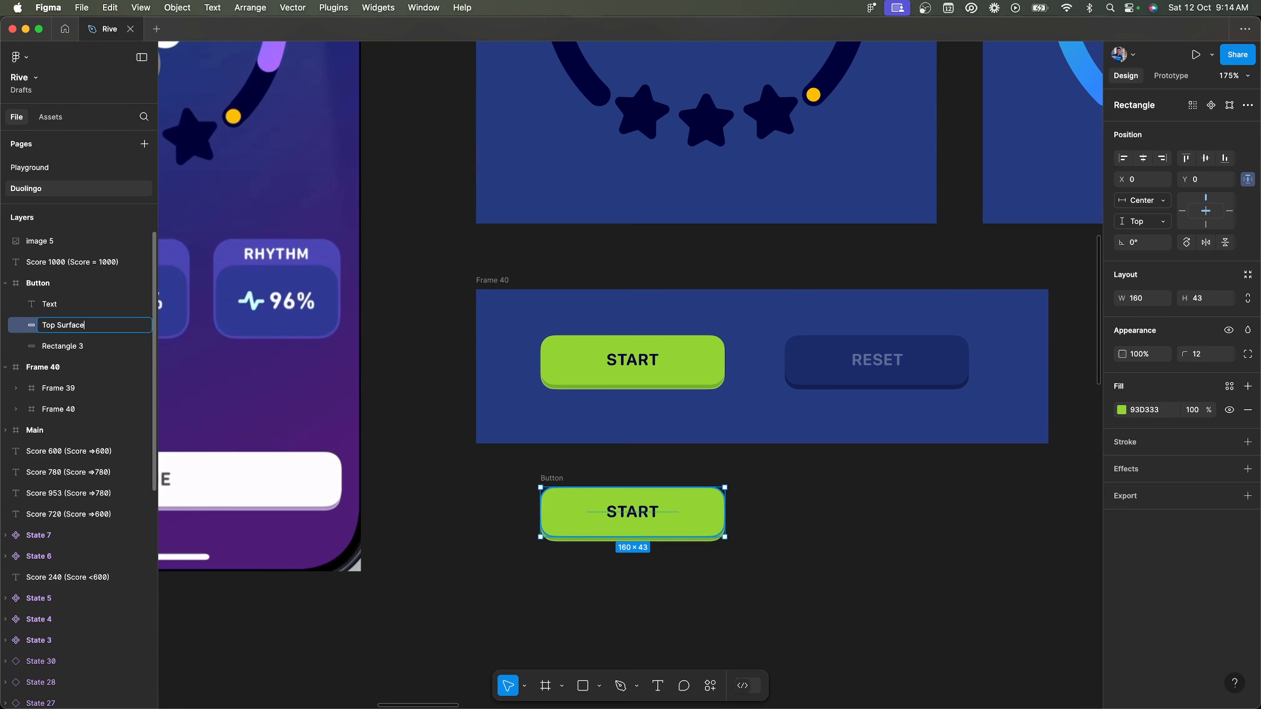
double_click(61, 348)
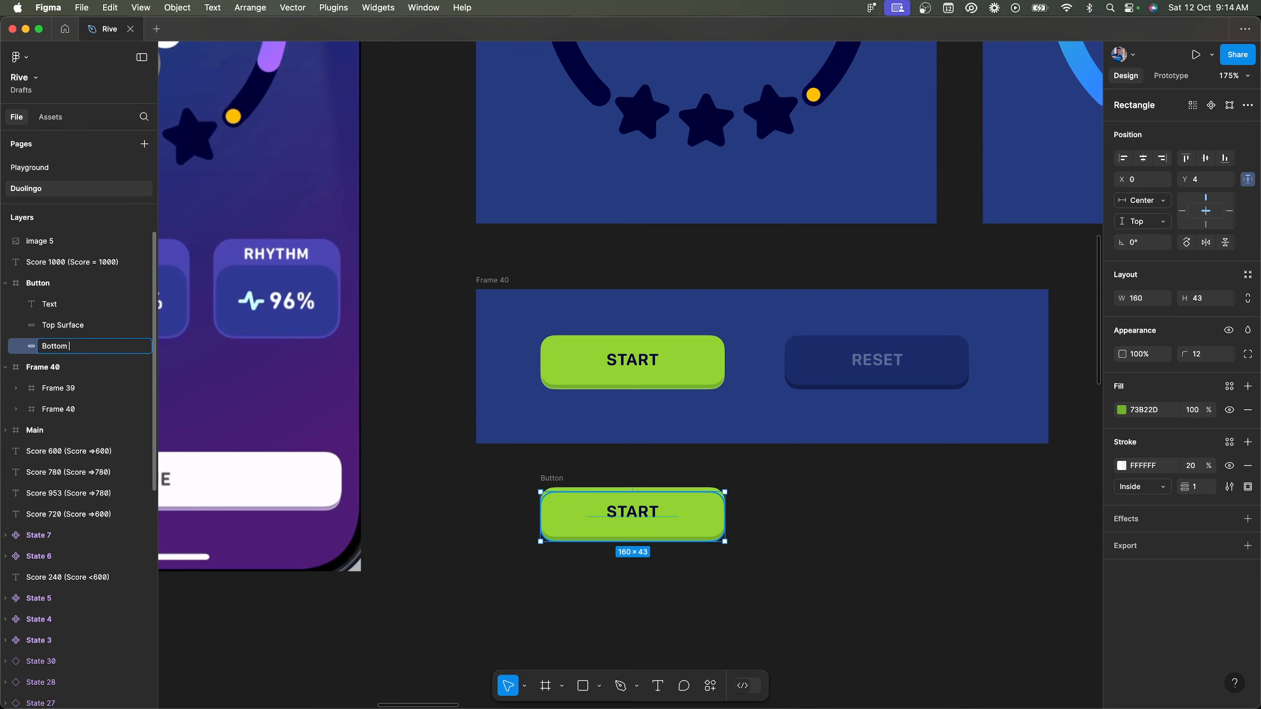
key("Return")
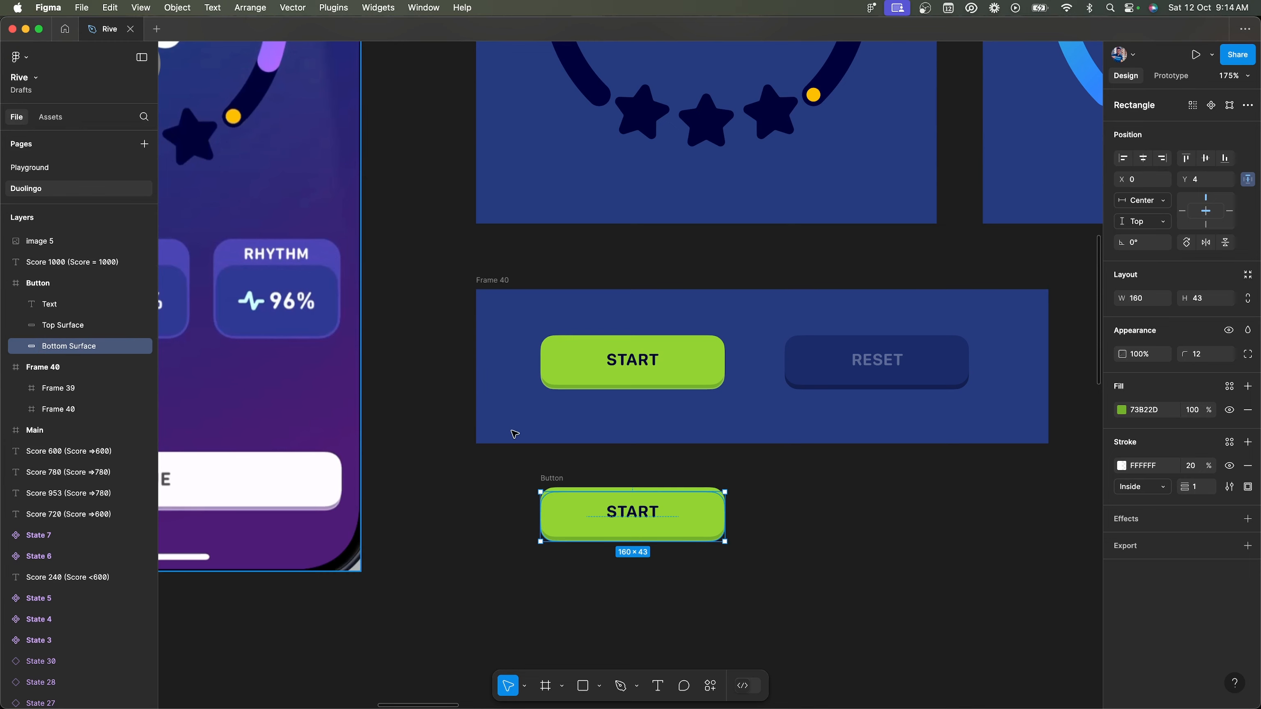
- Switch to Rive to examine the START button on the Main Animation artboard up close, and return to the Figma design
left_click(738, 451)
scroll(586, 335, "up", 4)
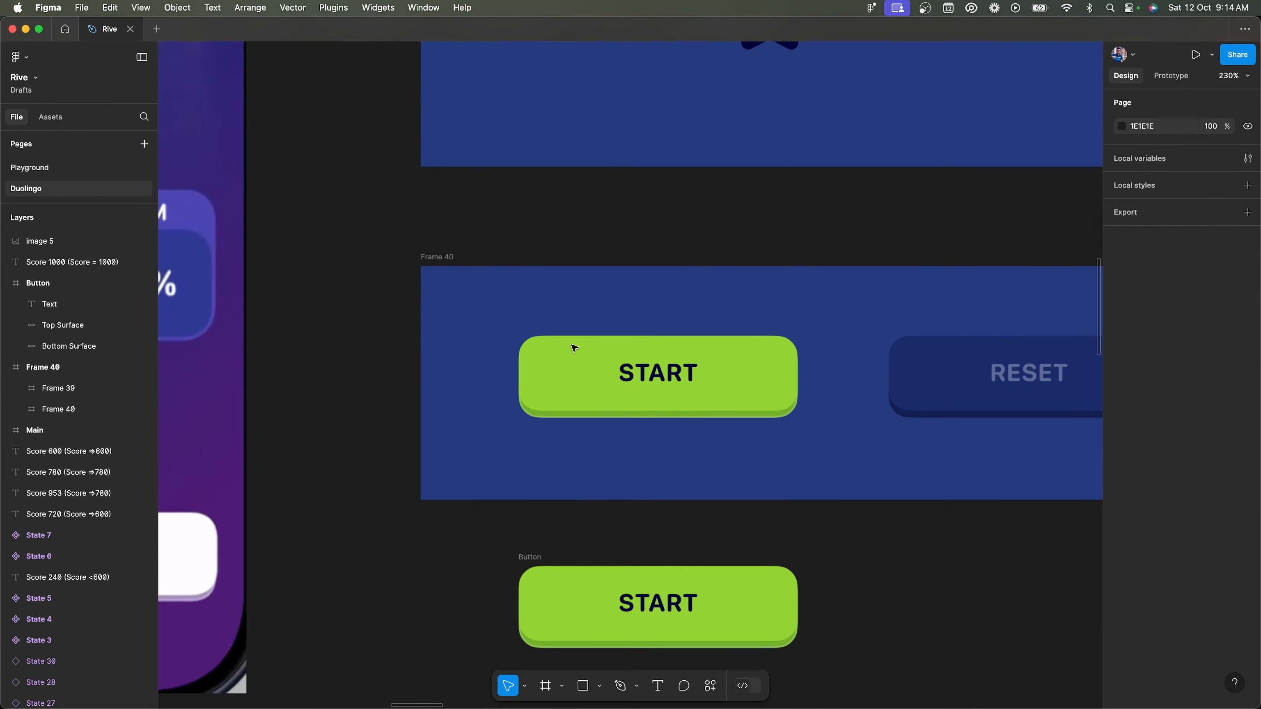
key("ctrl+Right")
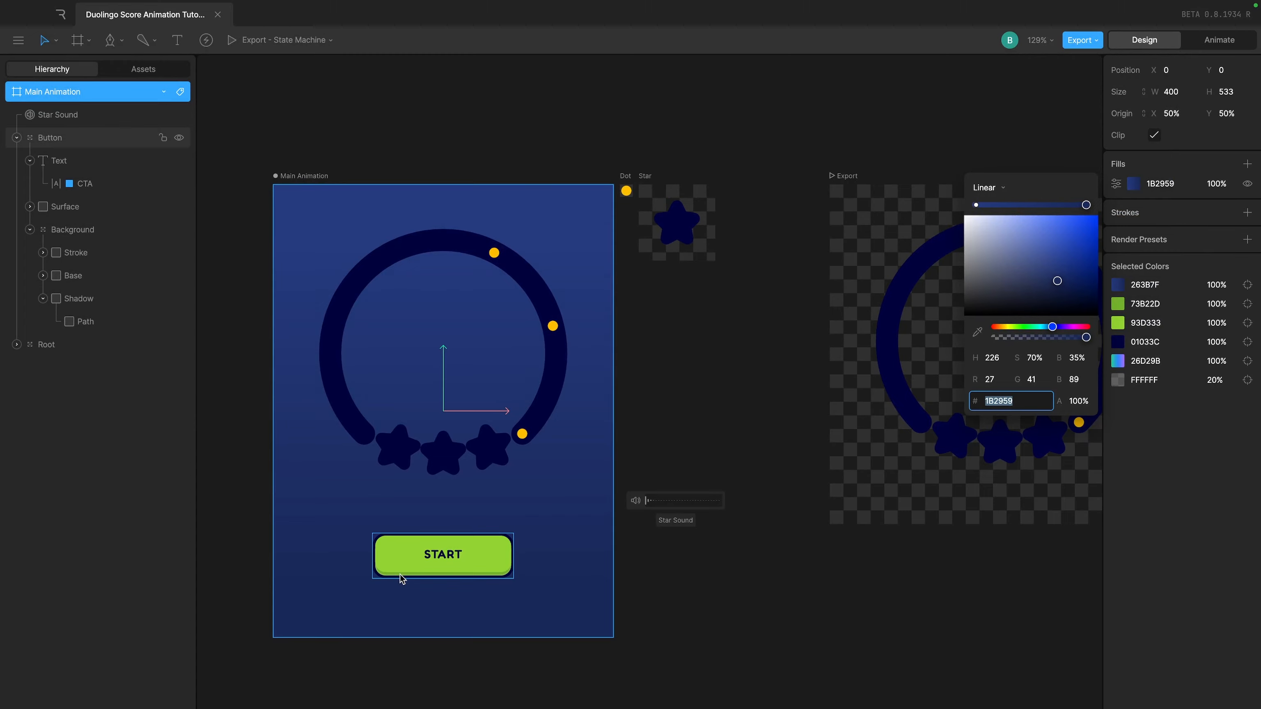
scroll(403, 576, "up", 8)
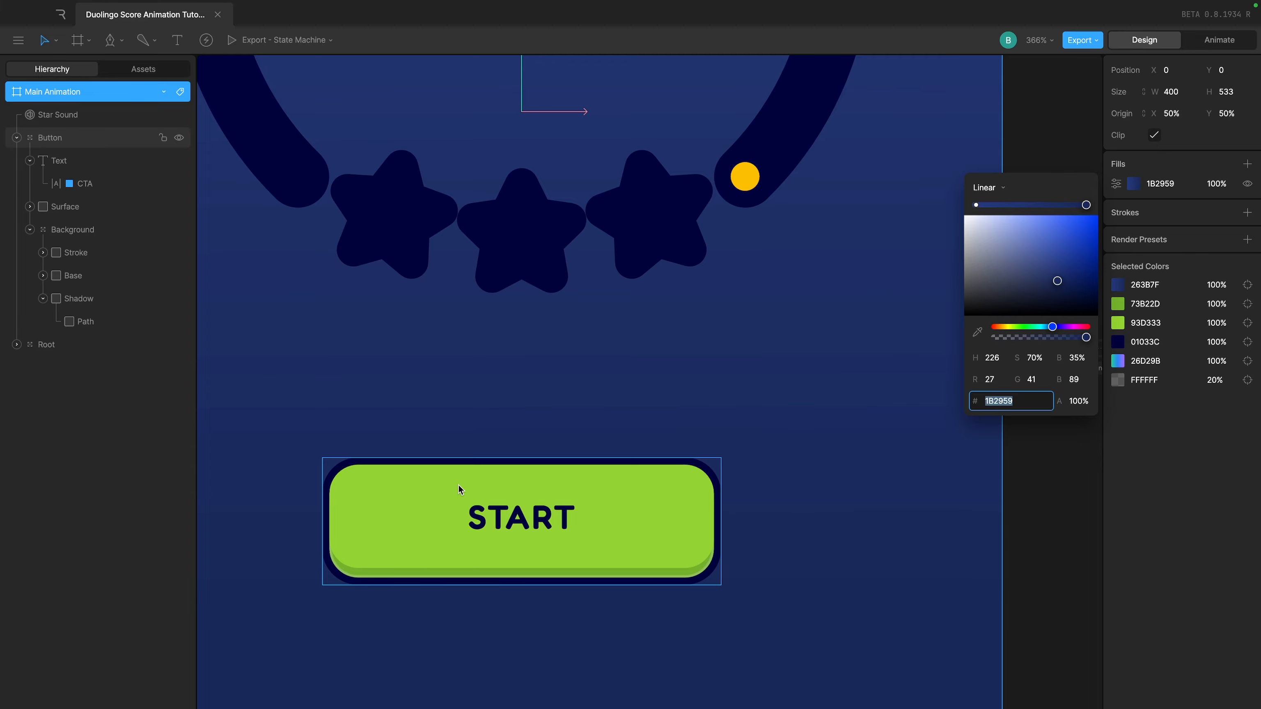
key("ctrl+Left")
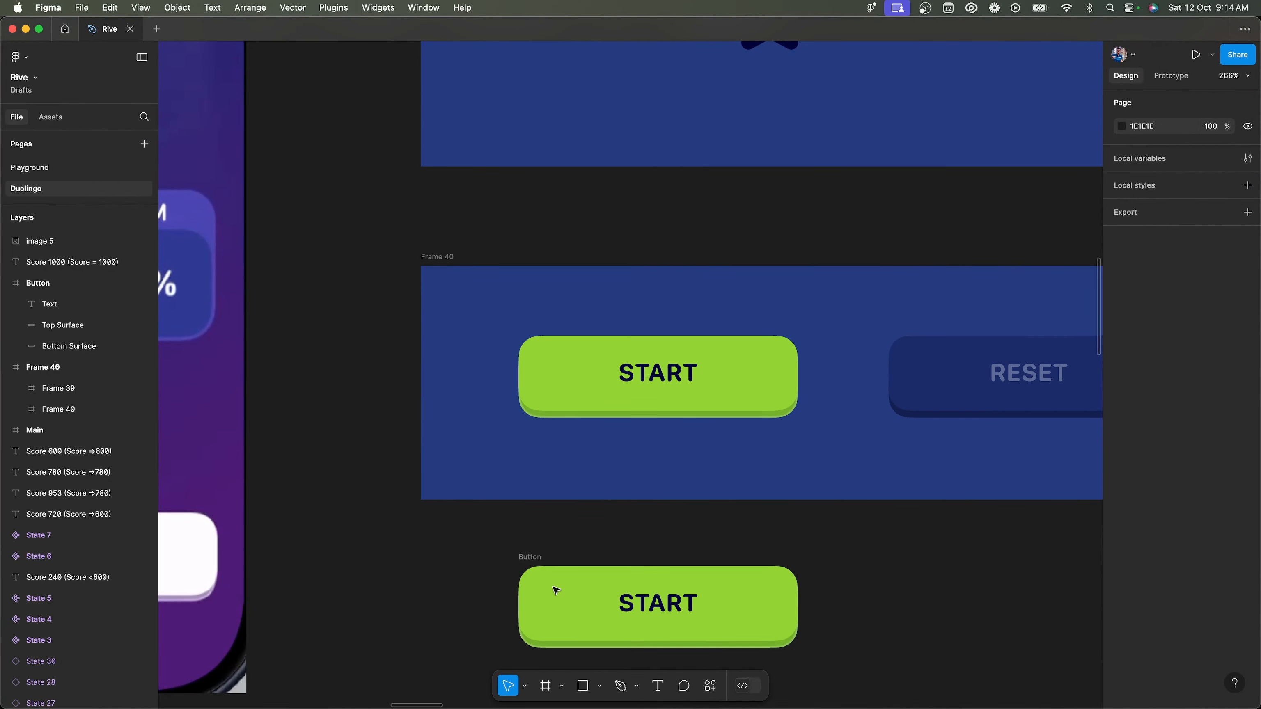
scroll(524, 558, "down", 5)
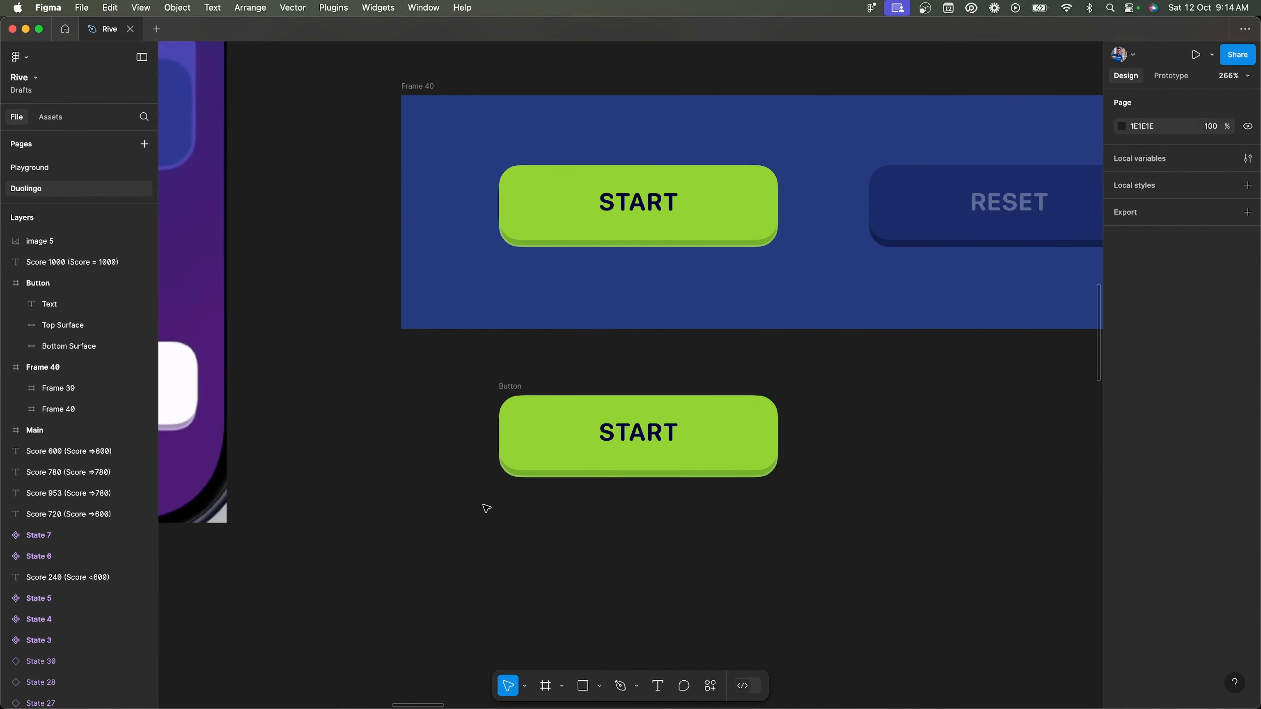
- Try enlarging the Button frame to test how its layers respond, and undo the resize
left_click(507, 387)
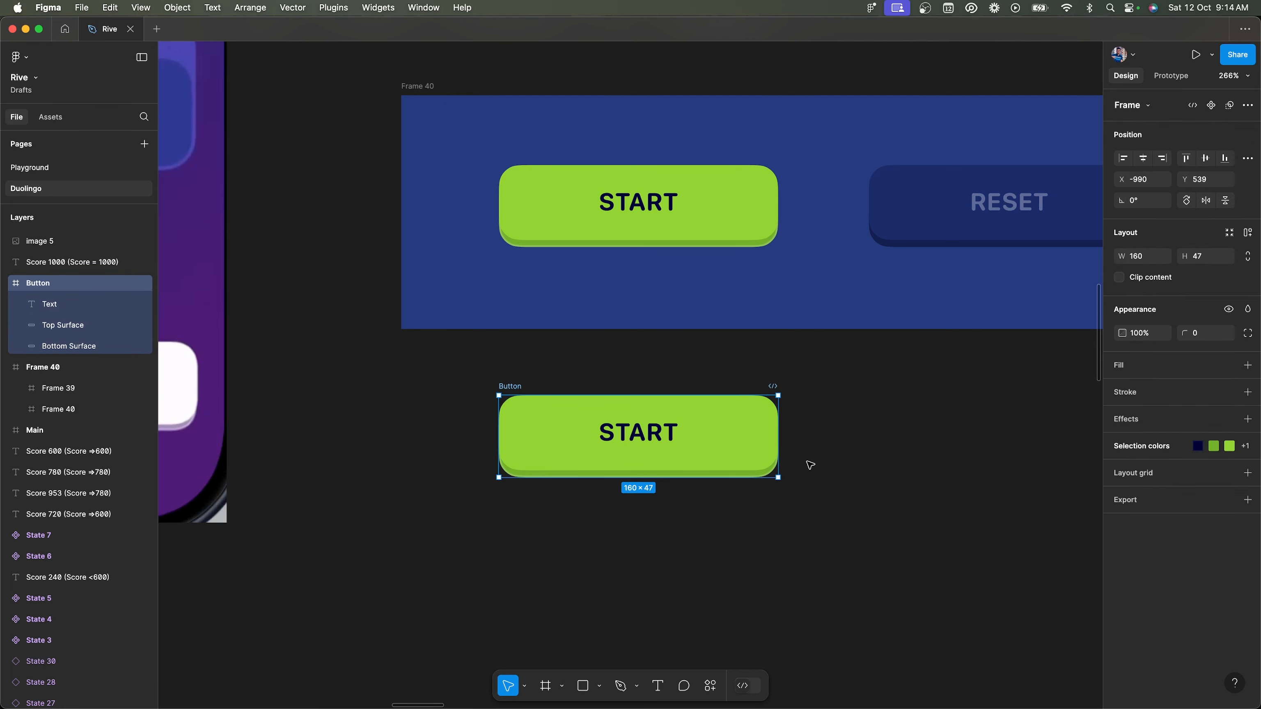
left_click(546, 436)
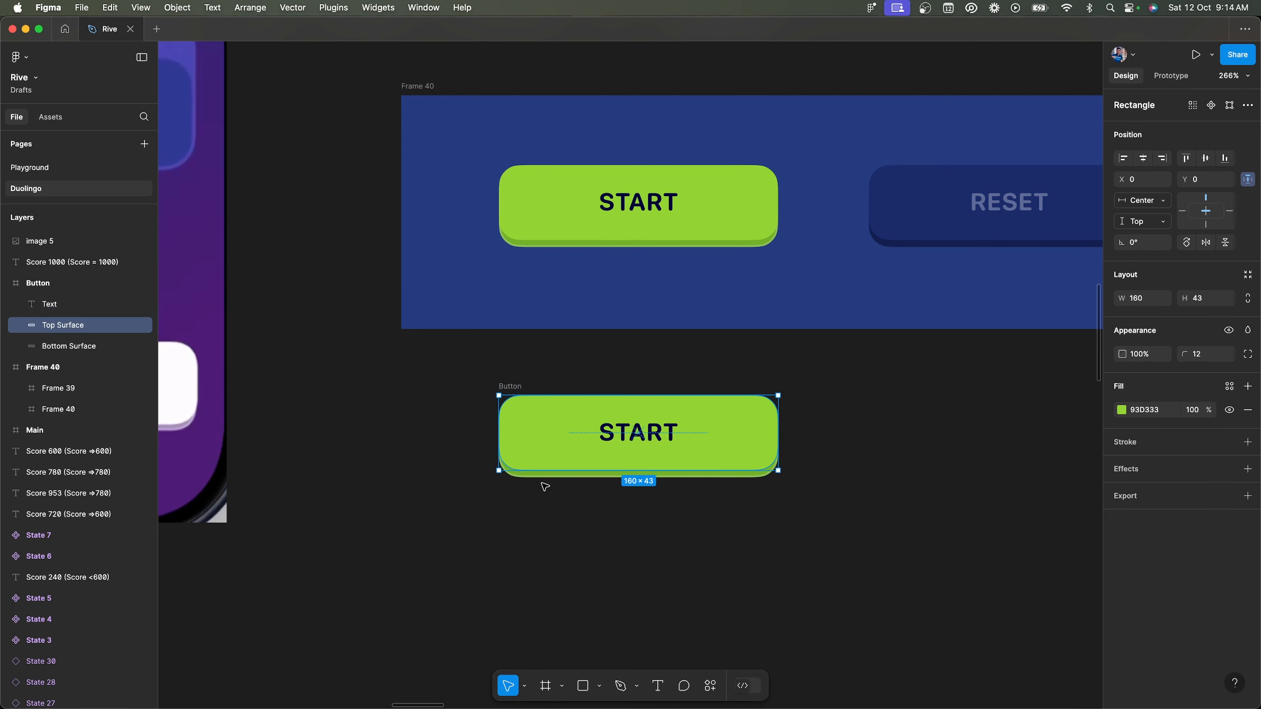
left_click(522, 387)
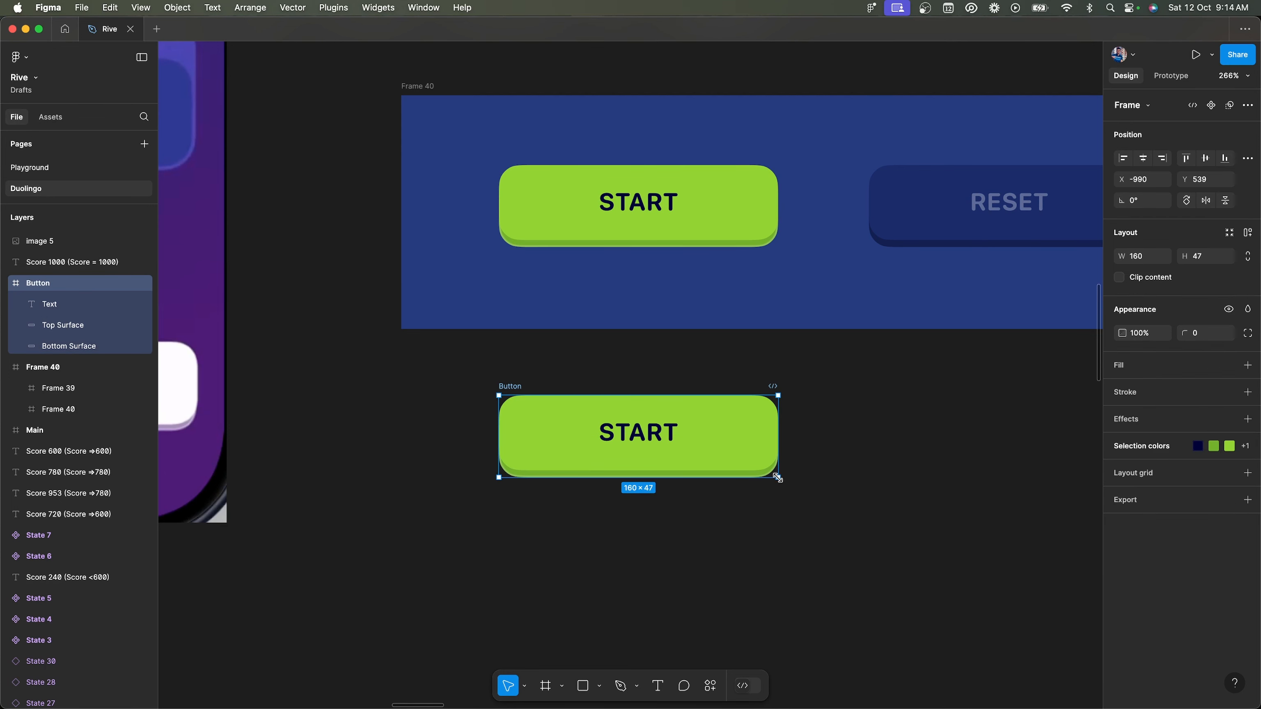
left_click_drag(778, 477, 933, 577)
key("super+z")
- Set the Top Surface layer's constraints to Left + Right and Top + Bottom
left_click(715, 425)
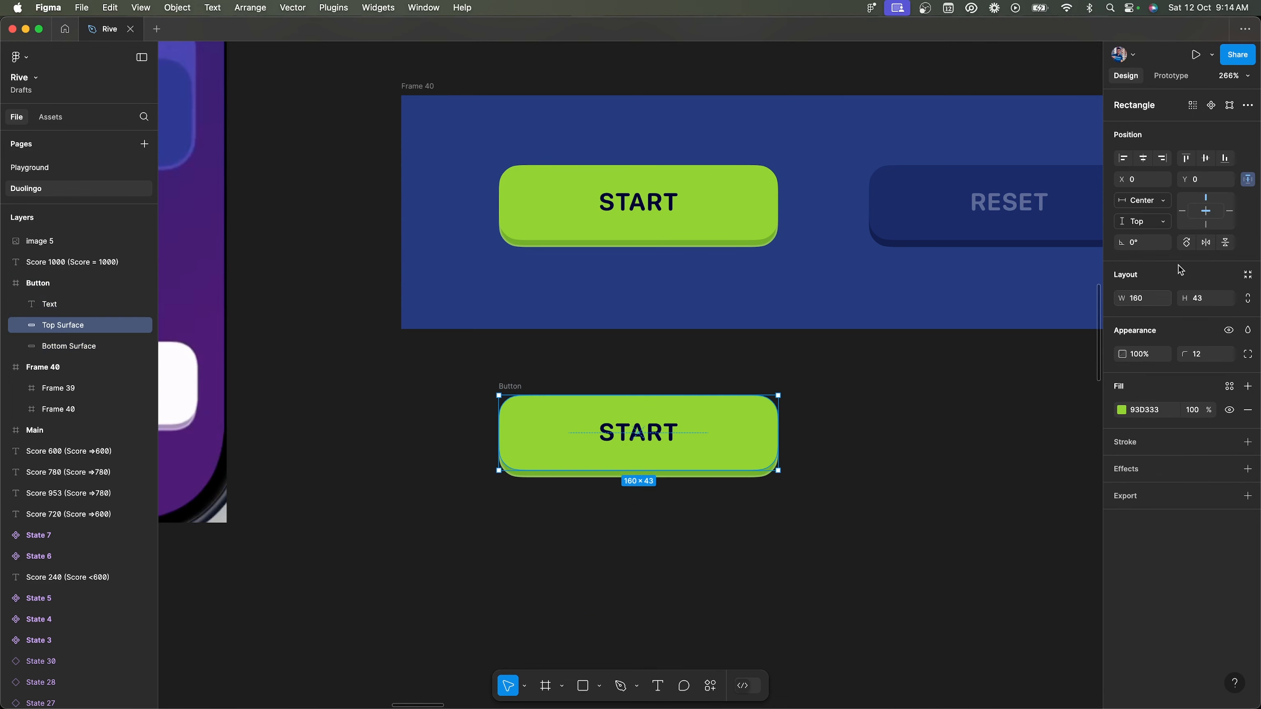
left_click(1152, 202)
left_click(1156, 185)
left_click(1153, 222)
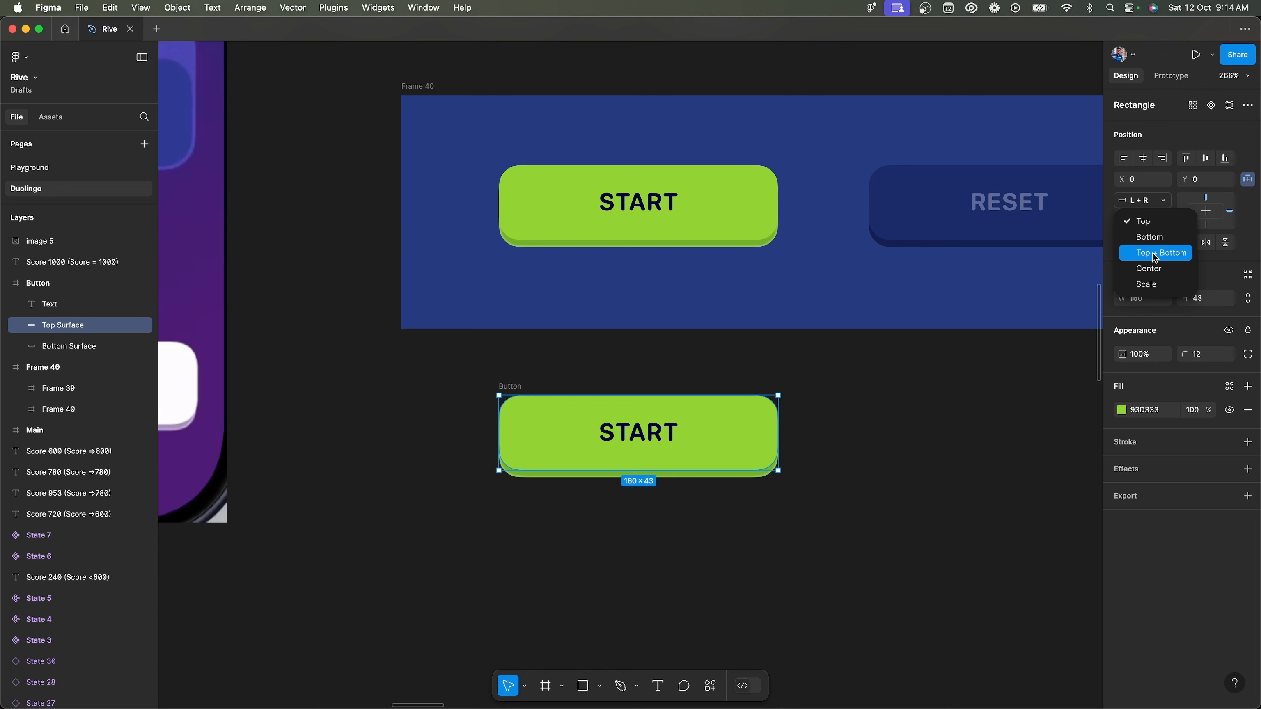
left_click(1156, 251)
- Extend the Bottom Surface layer's upper edge to the top of the Button frame, making it 160 × 47 at Y 0
left_click(731, 486)
left_click(730, 476)
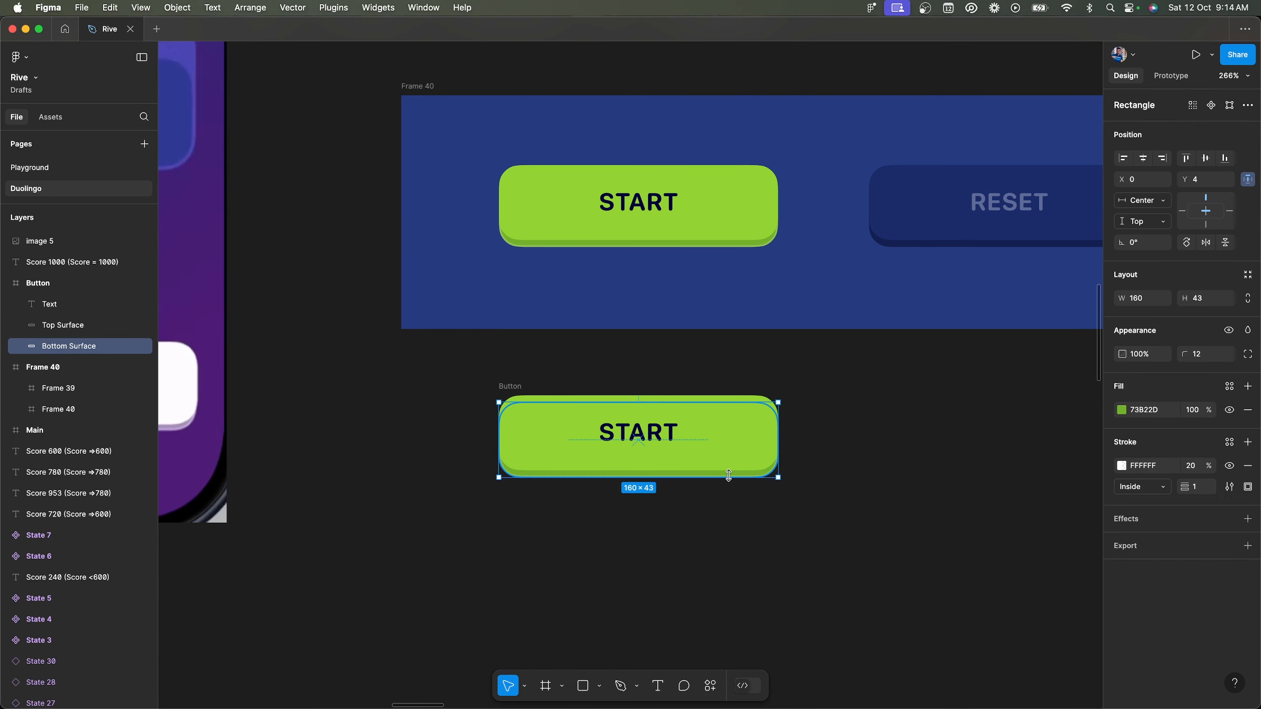
left_click_drag(703, 403, 703, 395)
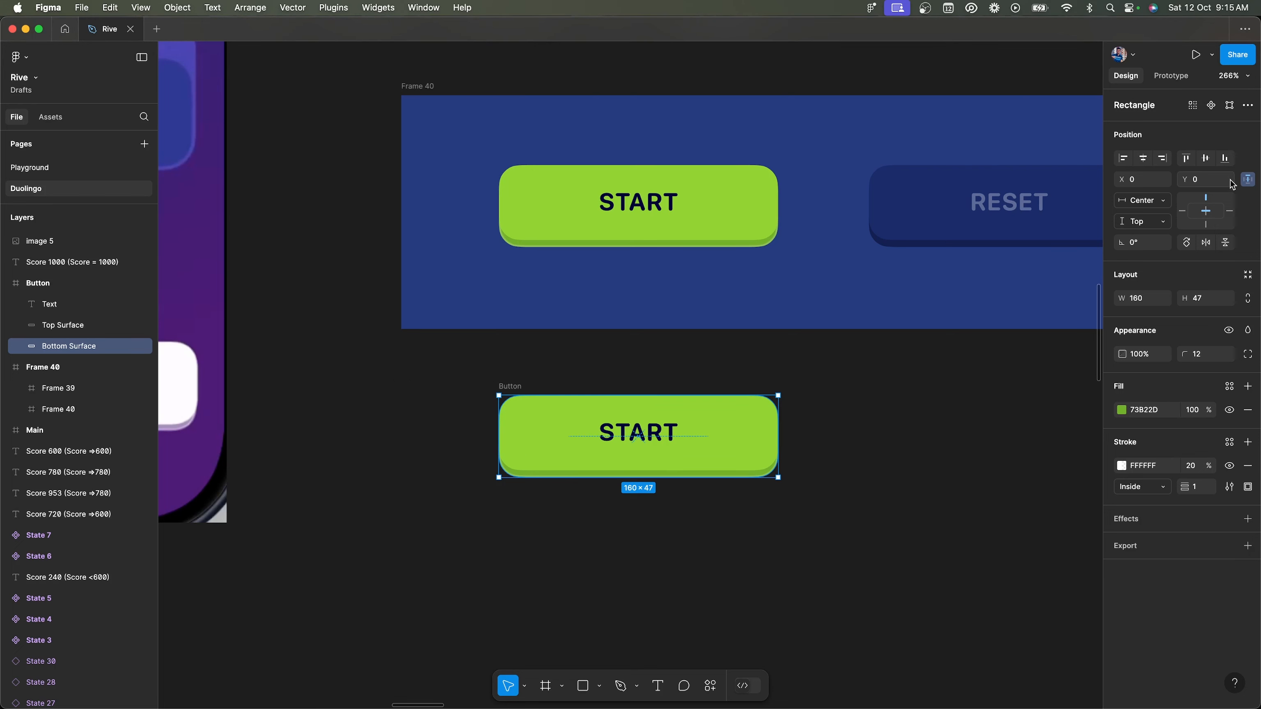
- Set the Bottom Surface layer's constraints to Left + Right and Top + Bottom
left_click(1164, 201)
left_click(1162, 186)
left_click(1151, 220)
left_click(1088, 249)
left_click(808, 429)
- Set the START text layer's constraints to Left + Right and Top + Bottom
left_click(643, 439)
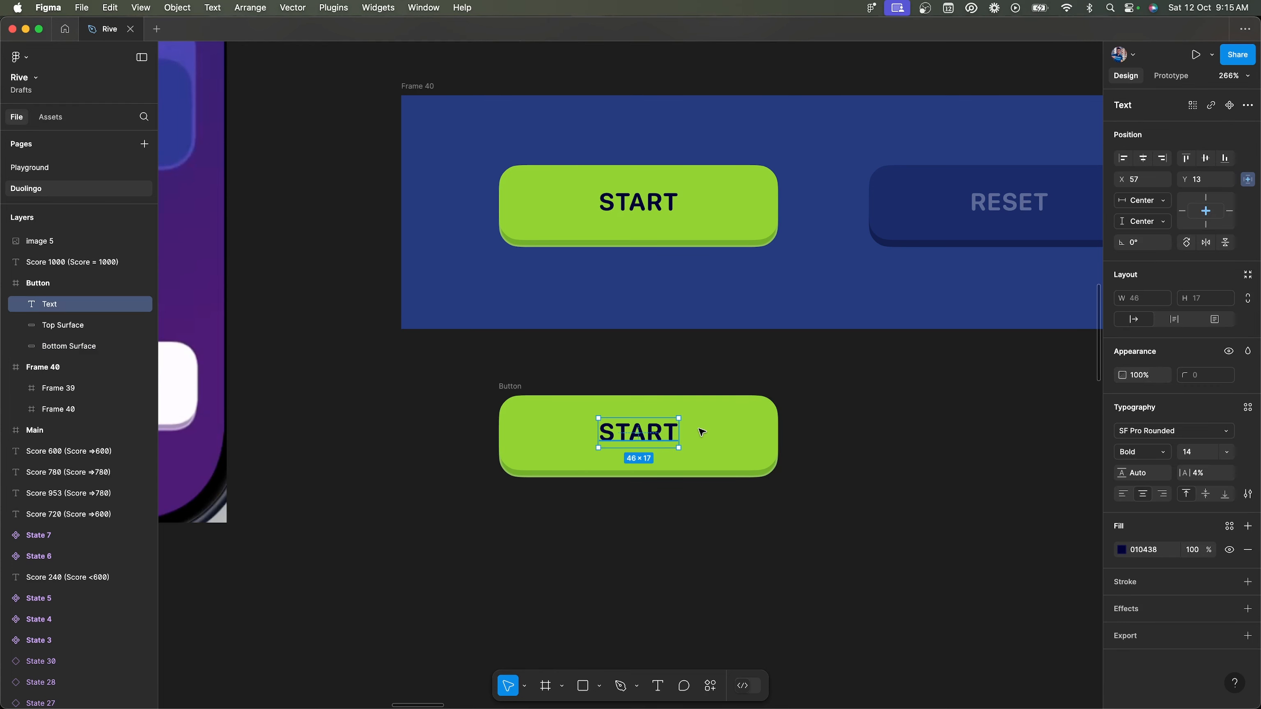
left_click(1153, 206)
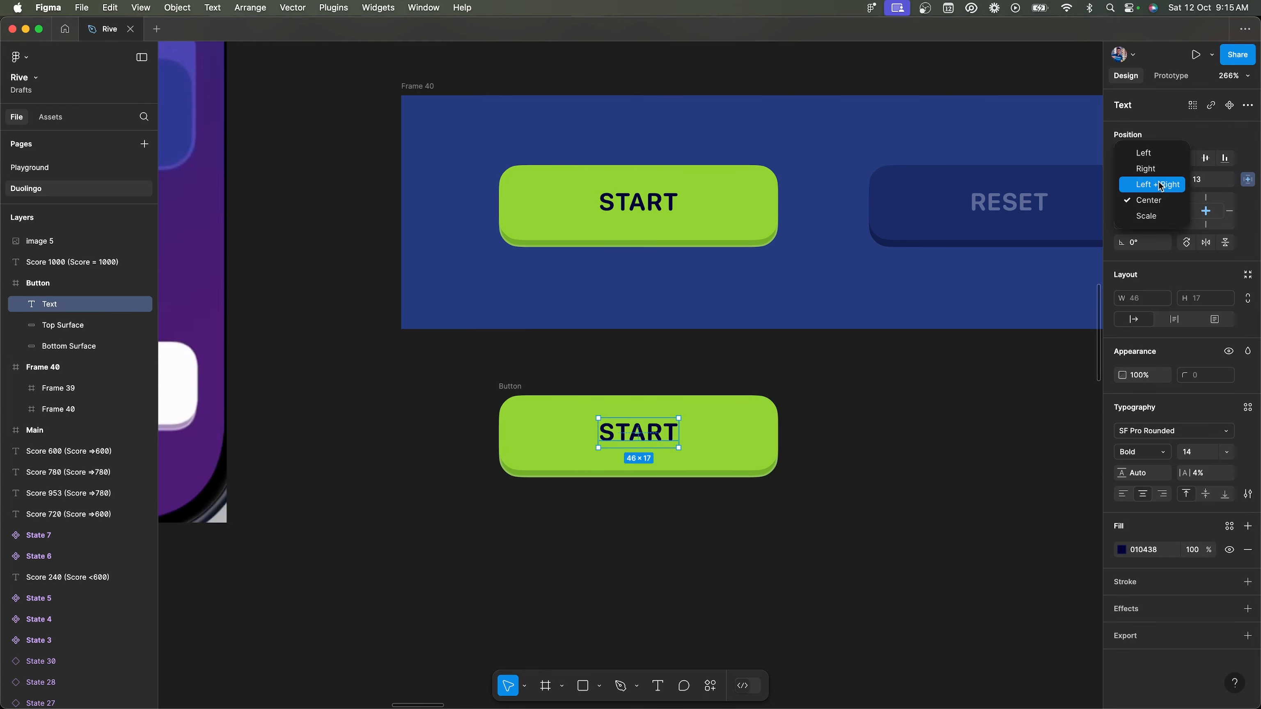
left_click(1160, 186)
left_click(1169, 221)
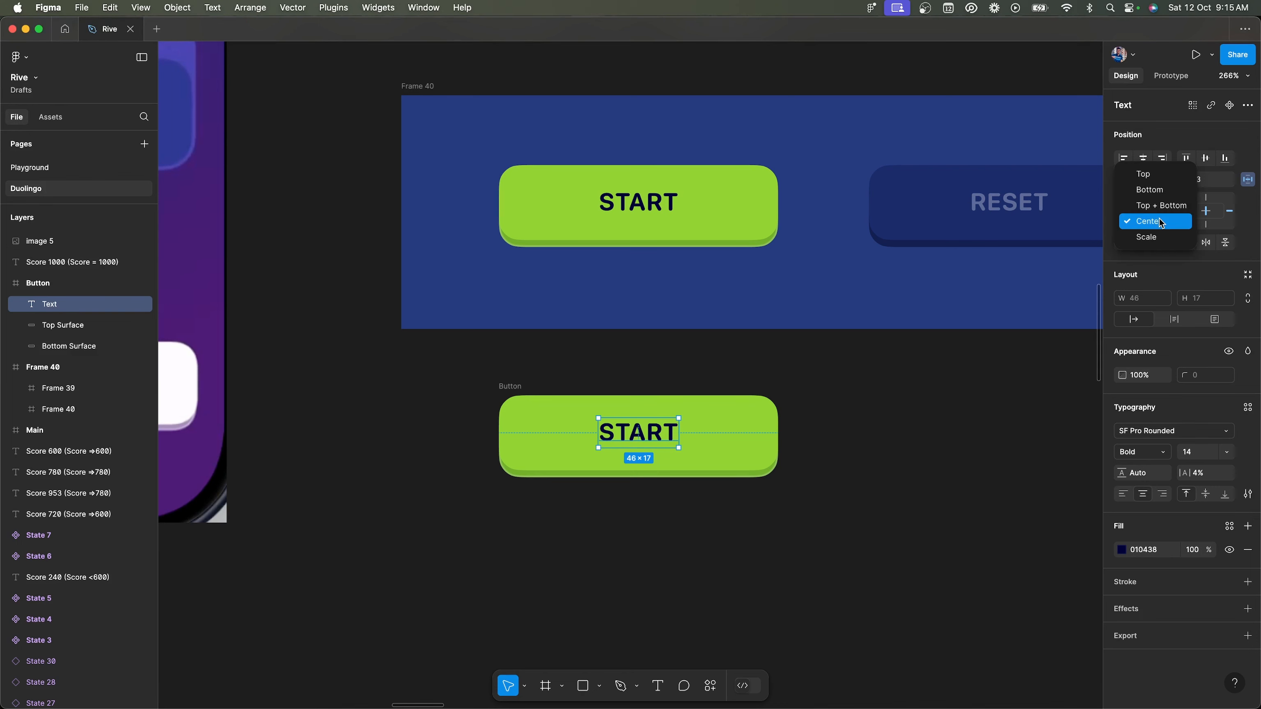
left_click(1163, 209)
left_click(900, 445)
- Test the new constraints by enlarging the Button frame, checking the START text layer's settings, and undoing each resize
left_click(519, 388)
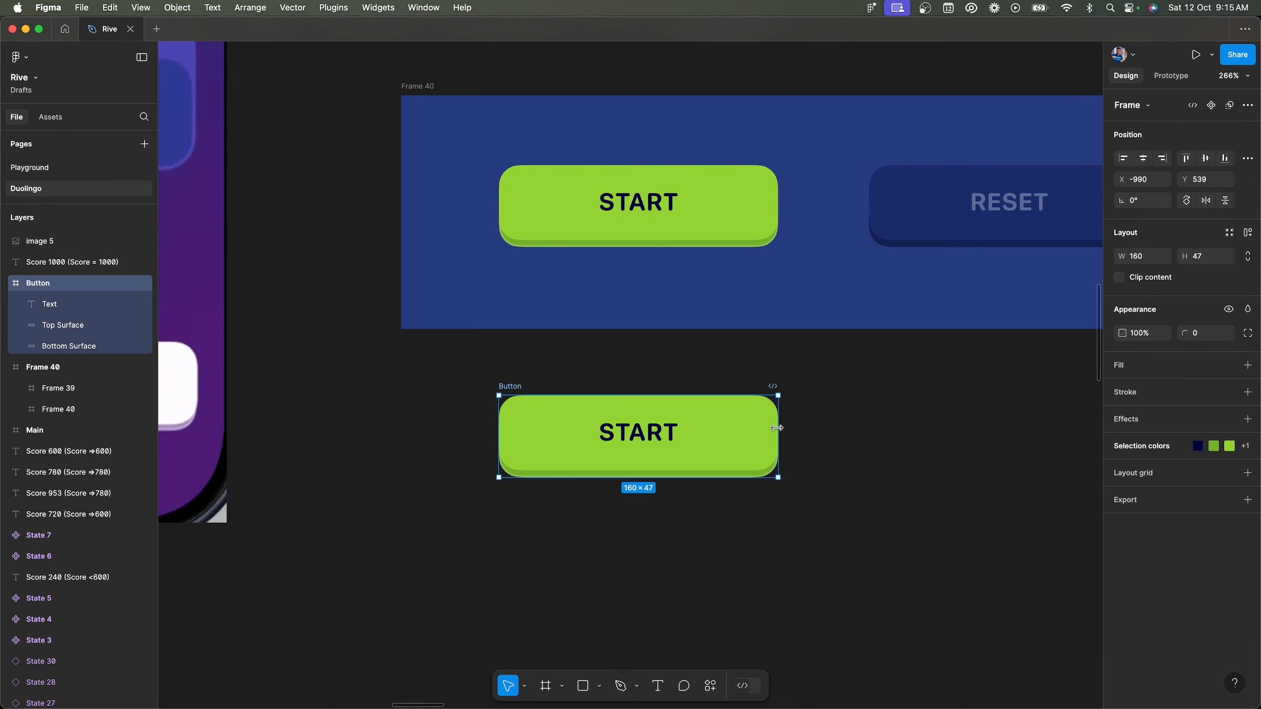
left_click_drag(779, 478, 784, 610)
left_click_drag(761, 545, 917, 639)
key("super+z")
left_click(625, 433)
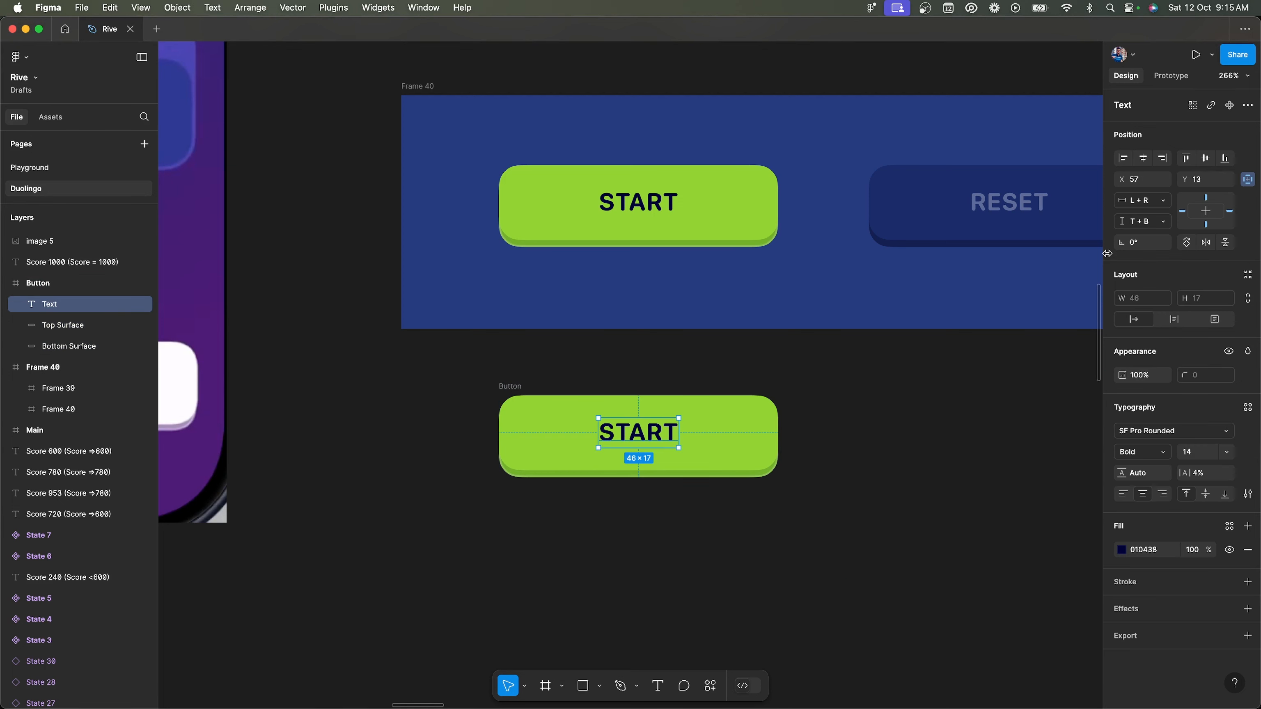
left_click(512, 386)
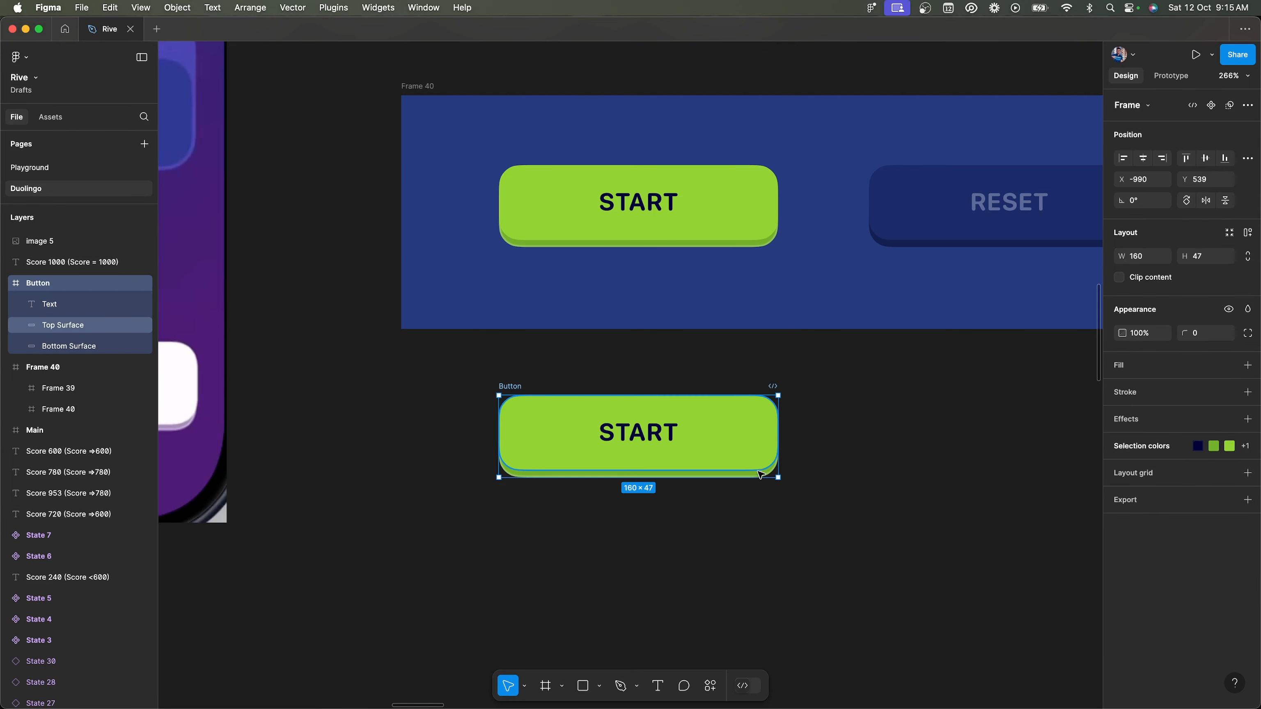
left_click_drag(780, 480, 808, 564)
key("super+z")
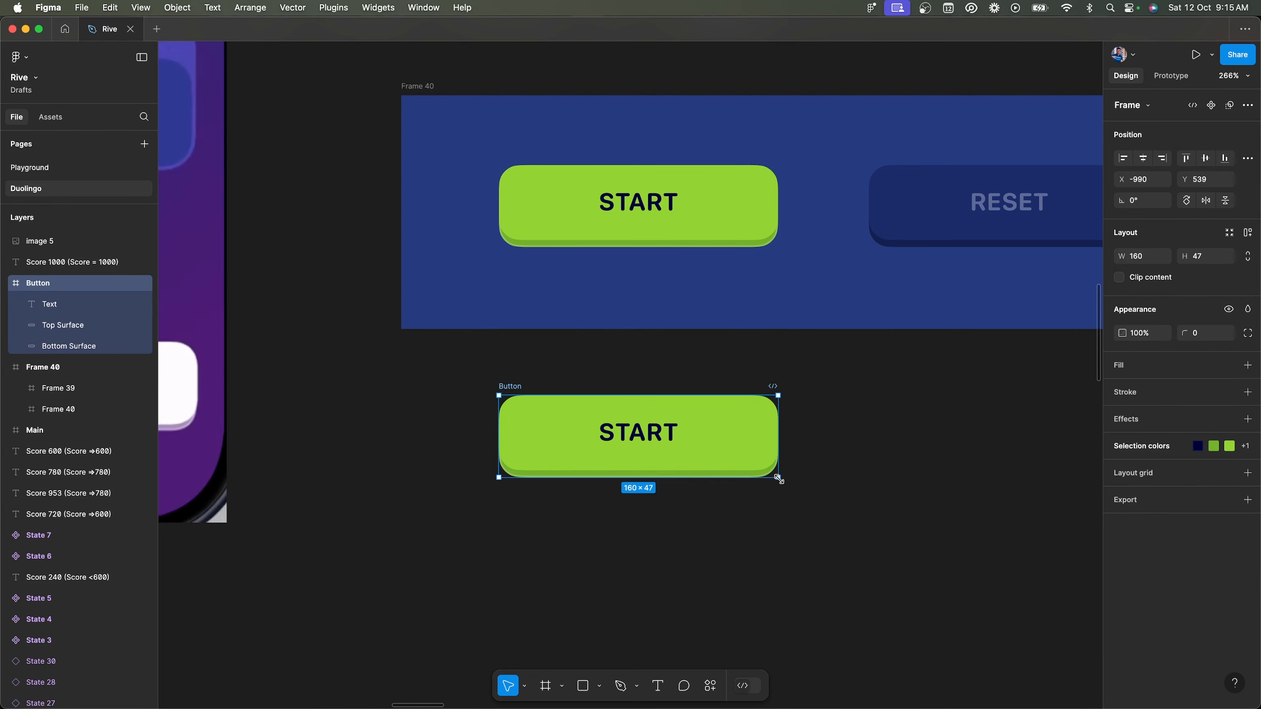
- Enlarge the Button frame, try aligning the START text vertically to the middle, and undo these changes
left_click_drag(778, 479, 851, 612)
left_click(698, 444)
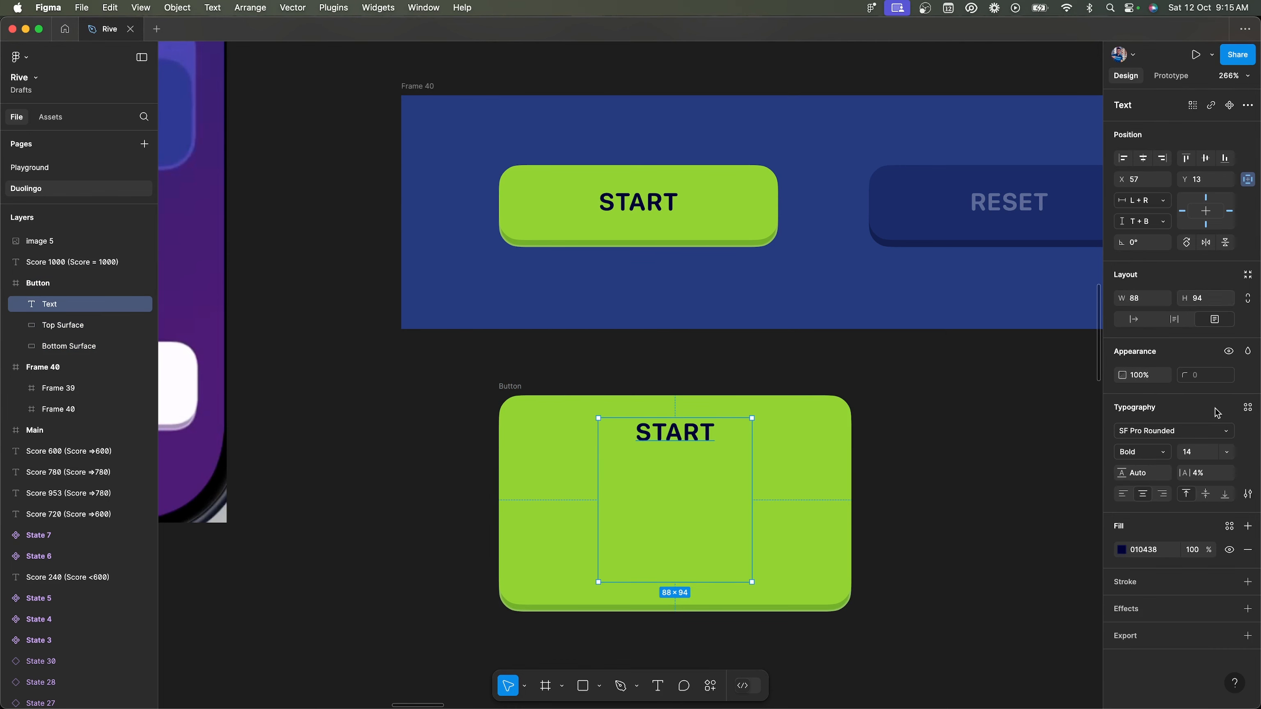
left_click(1209, 494)
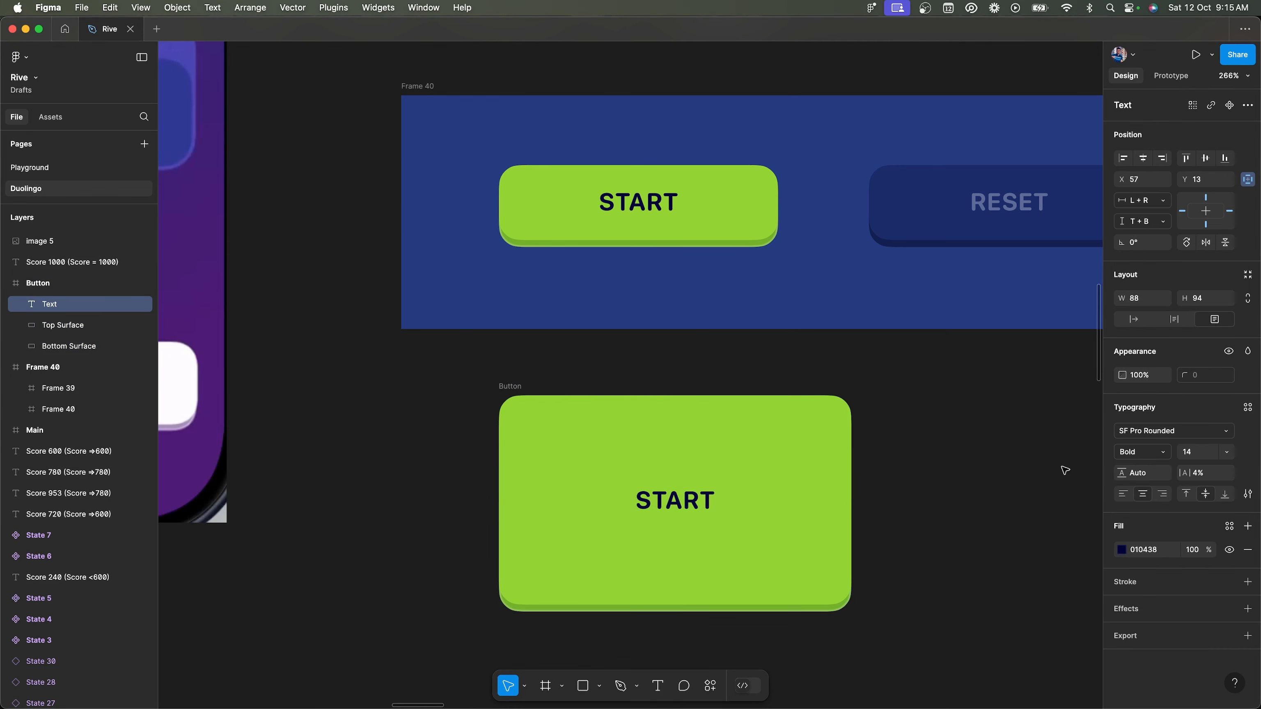
left_click(507, 386)
key("super+z")
key("super+z")
key("super+z")
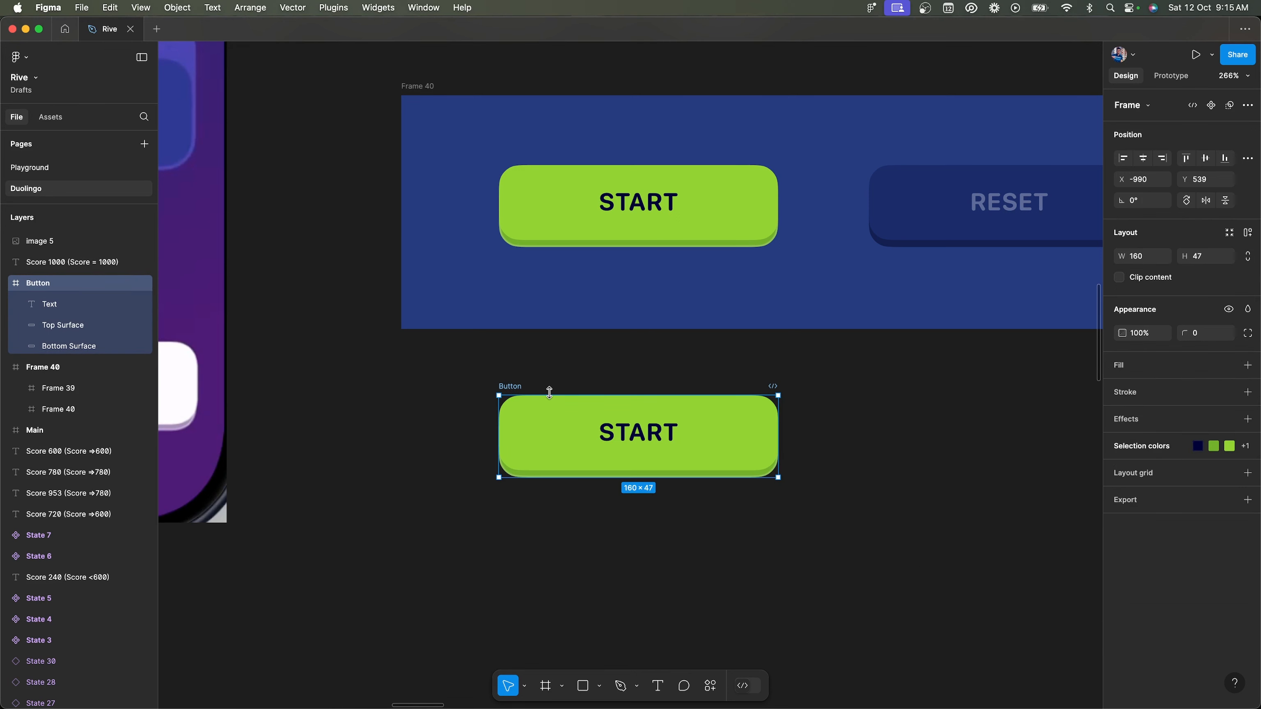
- Test the Button frame again by enlarging it in both directions and widening it to 280, undoing each resize
left_click(644, 443)
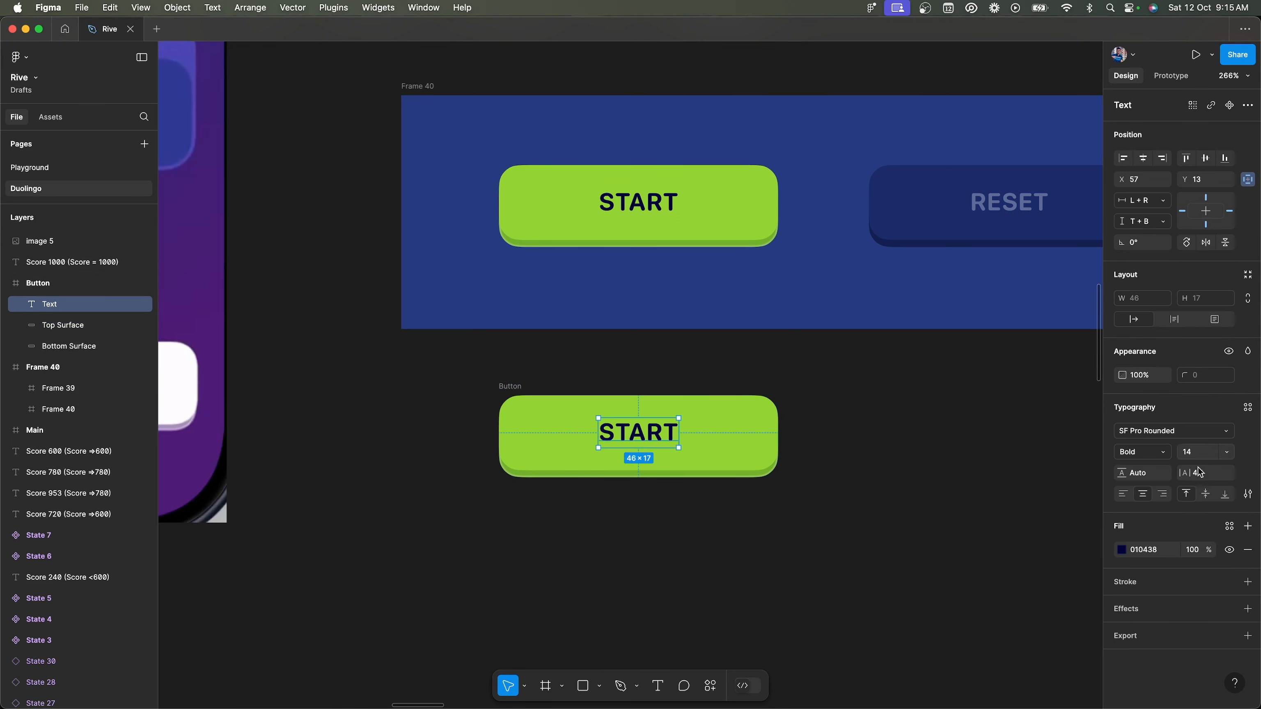
left_click(873, 428)
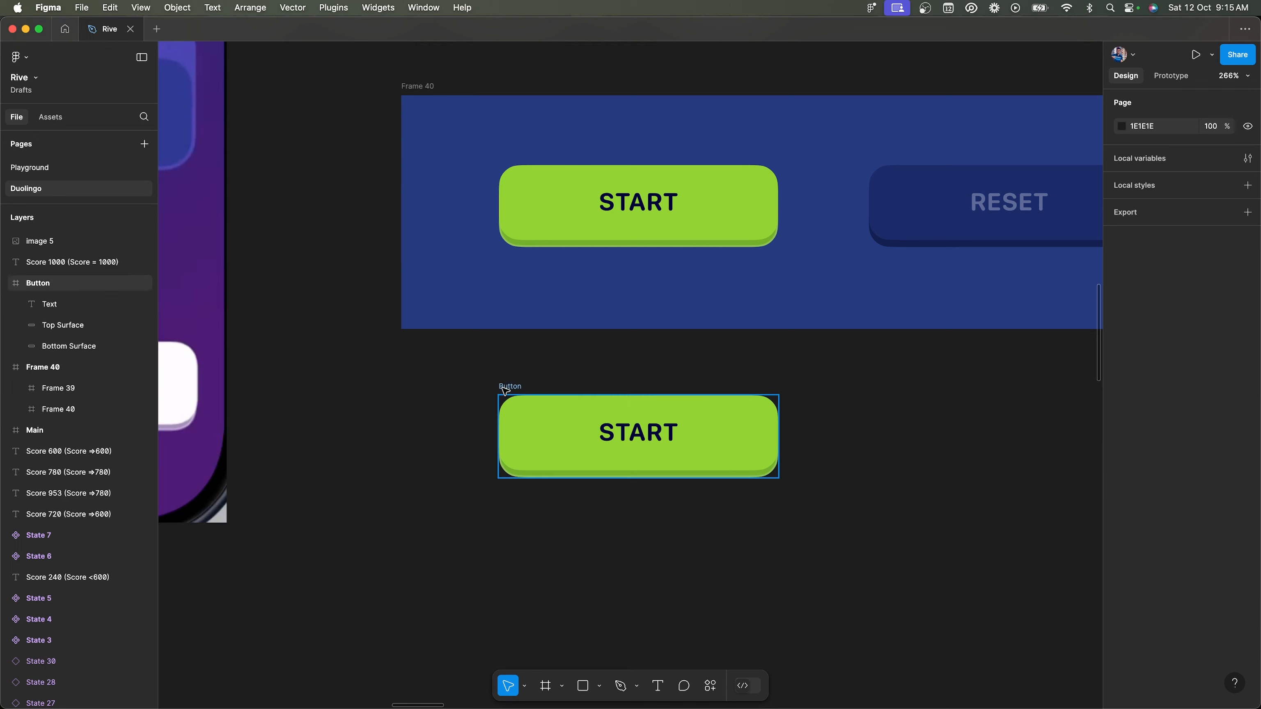
left_click(777, 478)
left_click_drag(777, 478, 826, 585)
key("super+z")
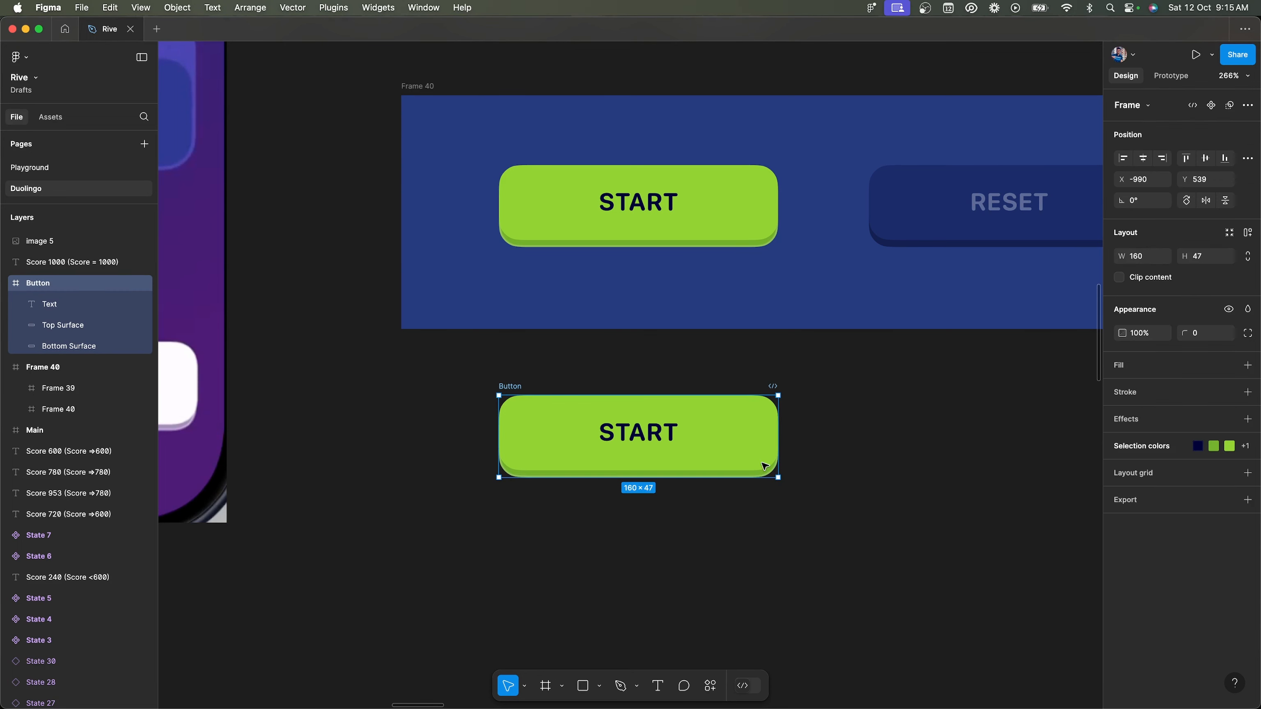
left_click_drag(778, 423, 988, 423)
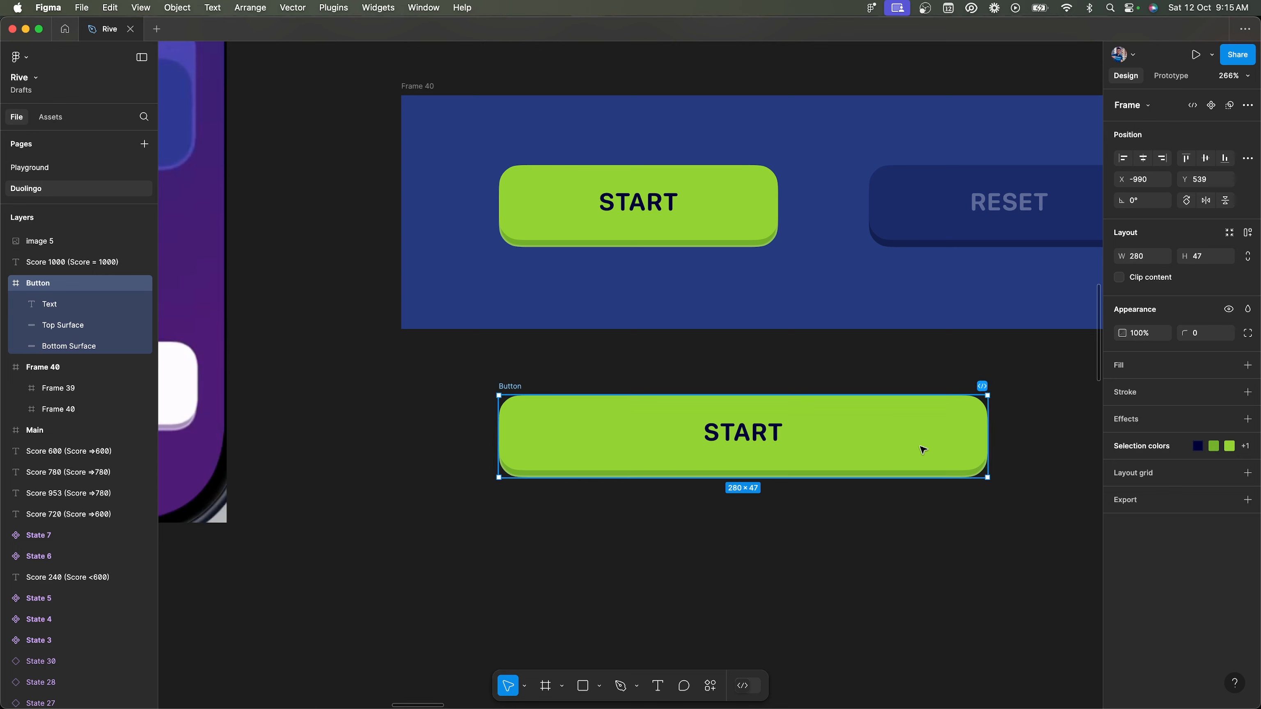
key("super+z")
- Remove the white 20% stroke from the Button frame's Bottom Surface layer
left_click(695, 358)
left_click(616, 409)
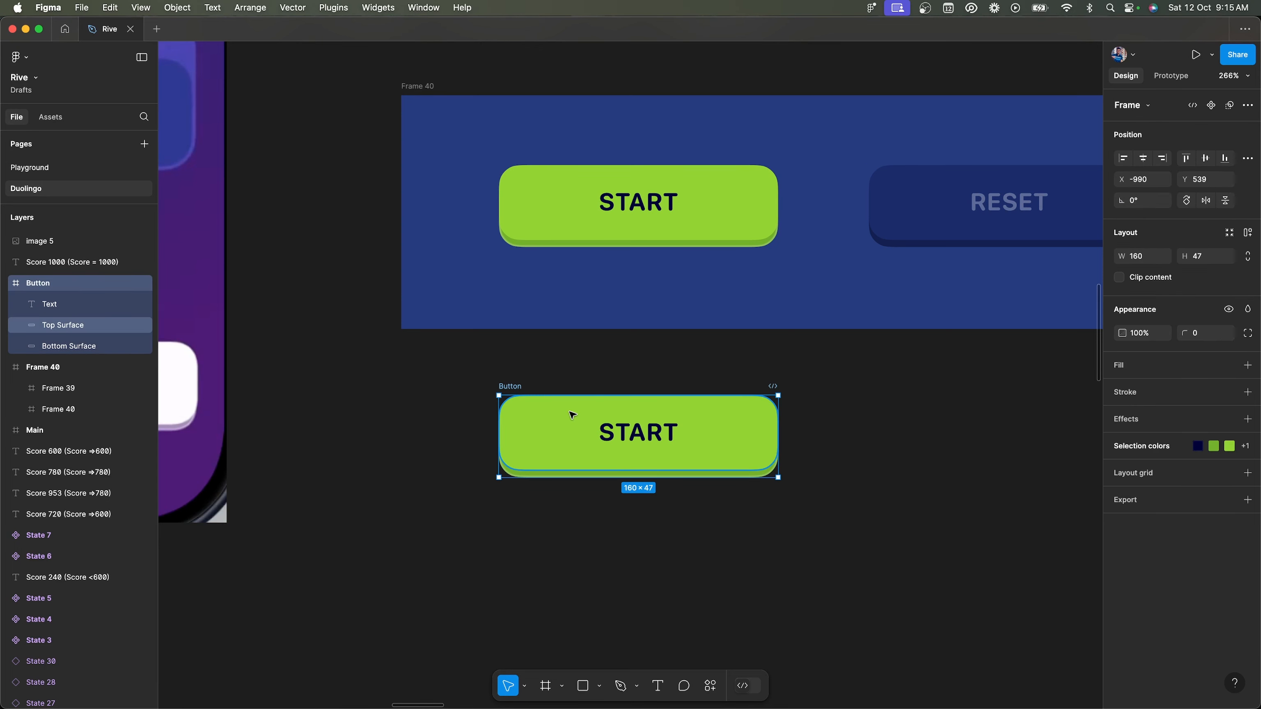
scroll(541, 462, "up", 10)
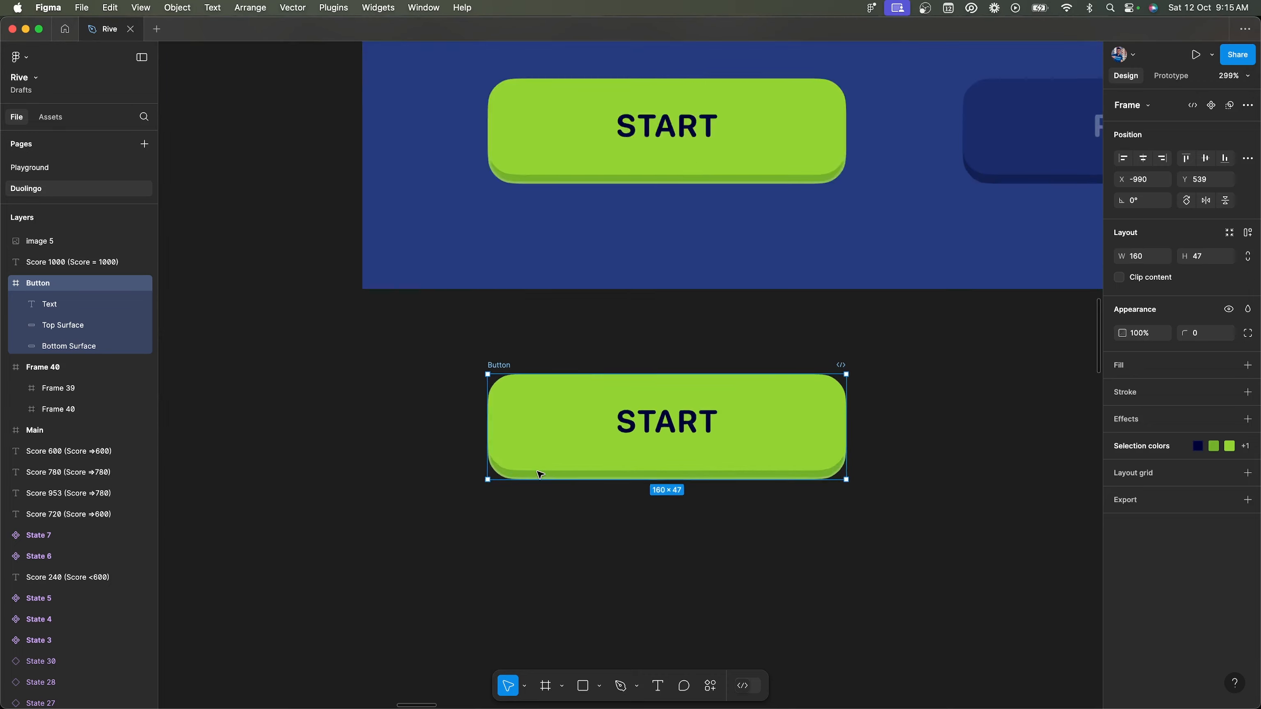
left_click(505, 494)
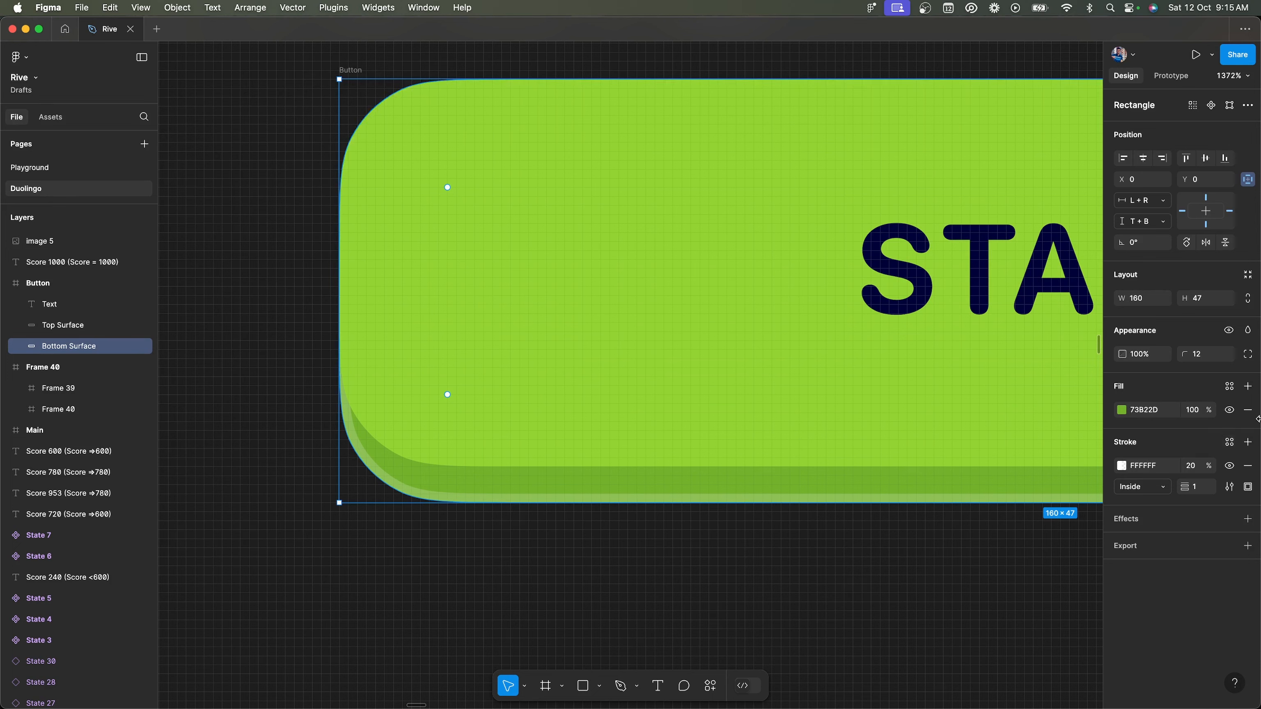
left_click(1250, 466)
left_click(894, 557)
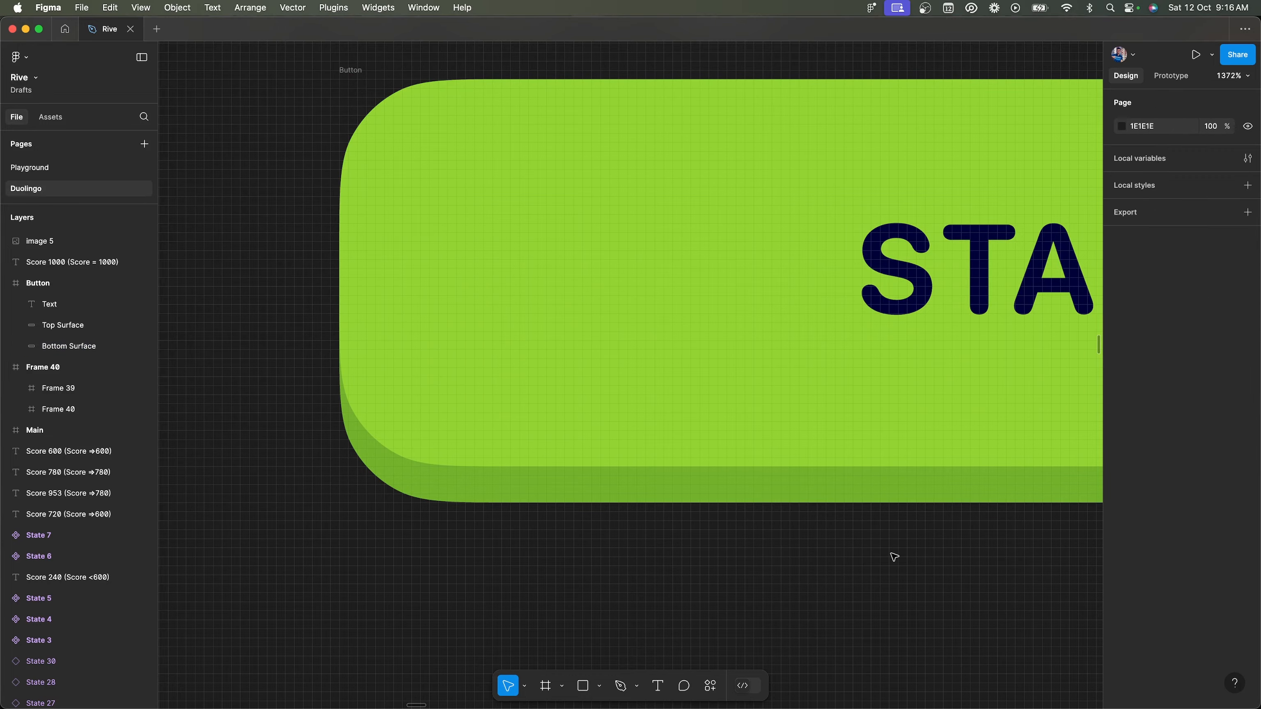
- Copy the Button frame from Figma and paste it onto the canvas of the Duolingo Score Animation Tutorial project in Play
scroll(894, 556, "down", 5)
scroll(746, 498, "up", 3)
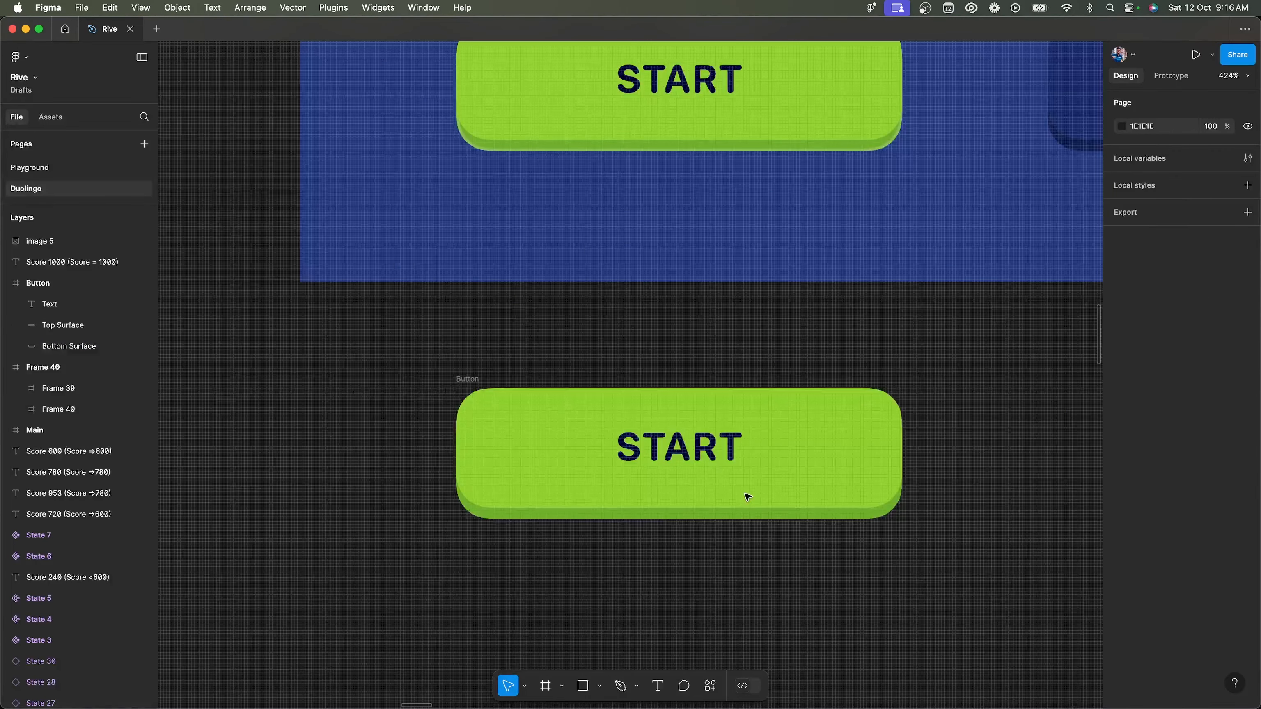
scroll(509, 406, "up", 2)
left_click(465, 381)
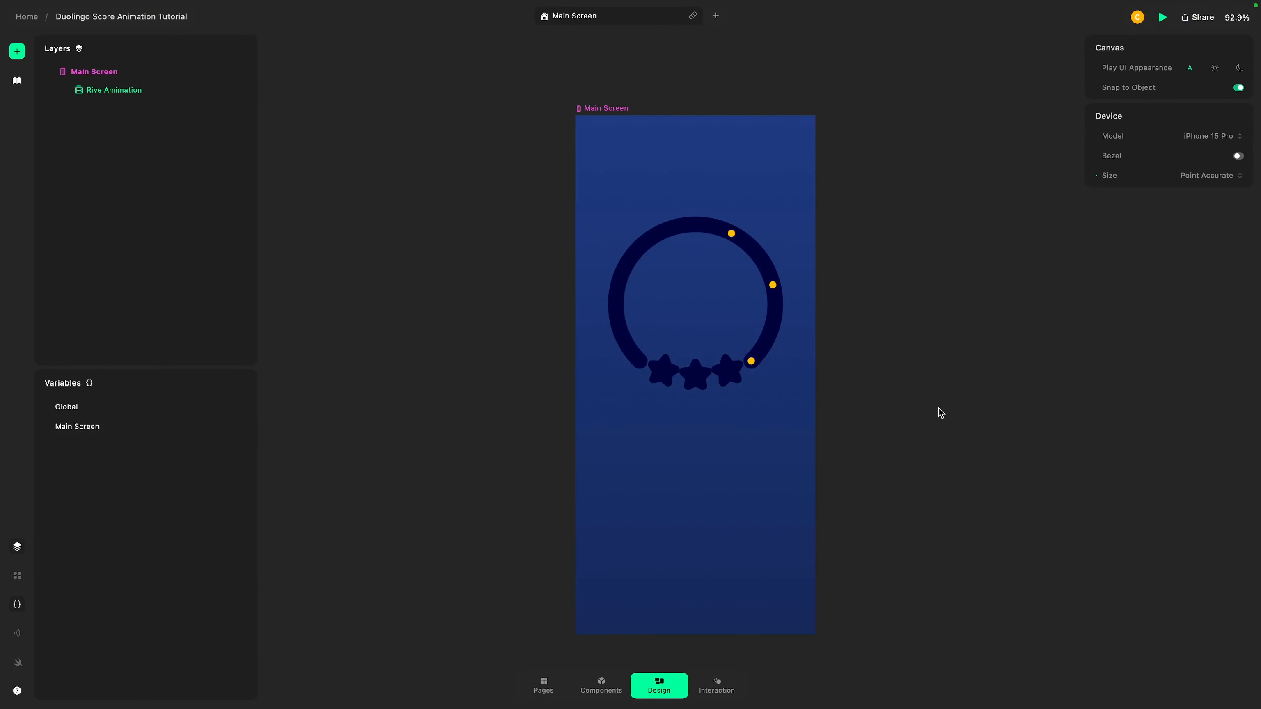
key("super+v")
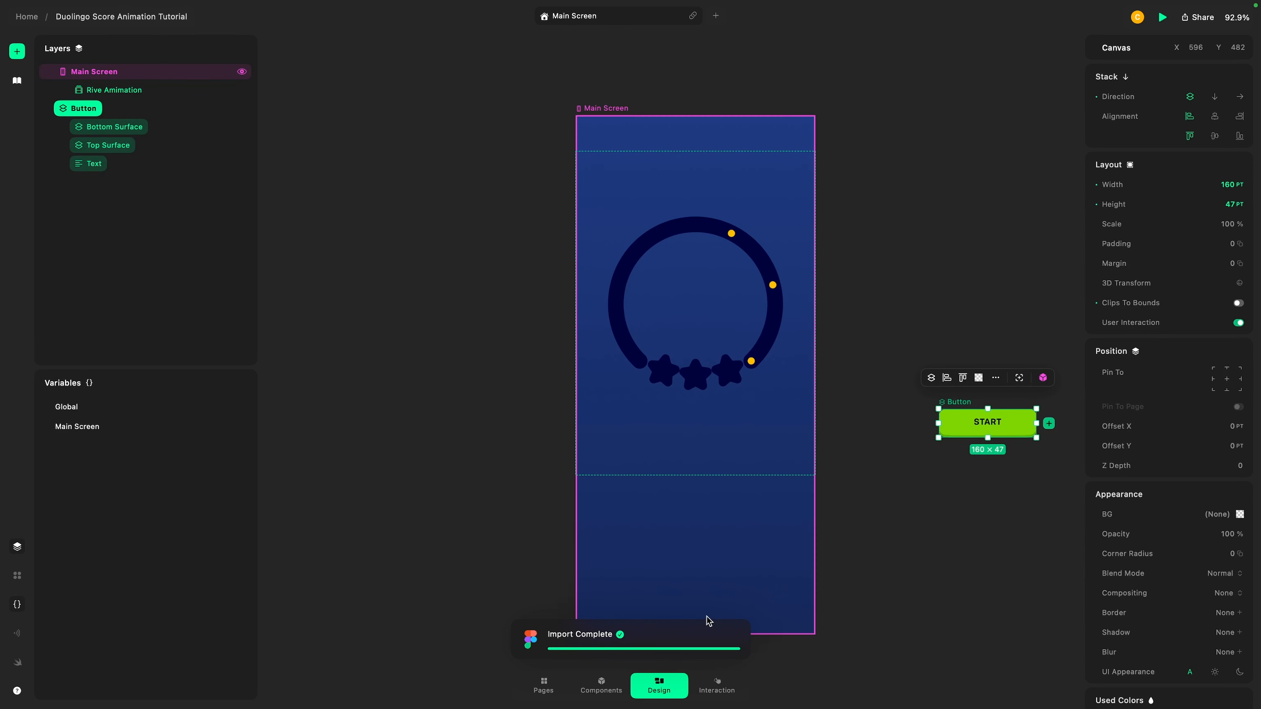
- Move the imported Button closer to Main Screen, to about X 509, Y 437 on the canvas, and deselect it
scroll(1003, 466, "up", 5)
left_click_drag(917, 390, 827, 343)
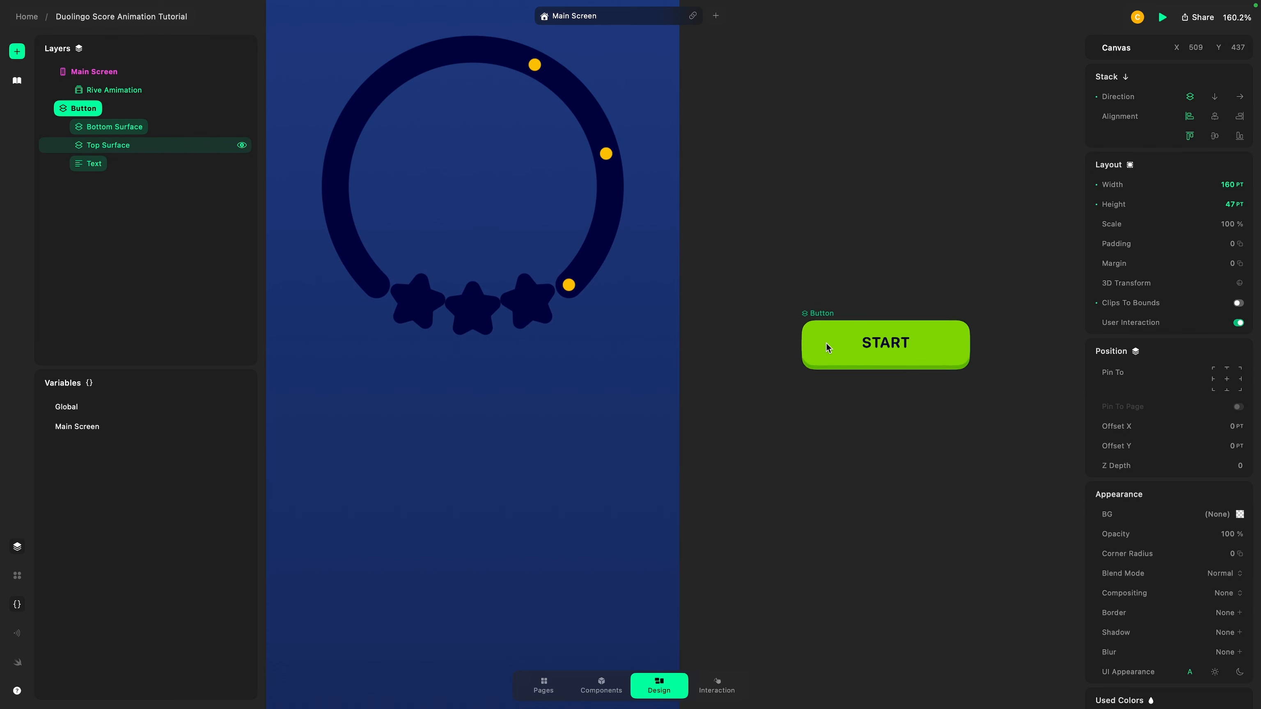
left_click(931, 214)
scroll(907, 365, "up", 5)
scroll(906, 365, "up", 3)
scroll(906, 366, "up", 3)
scroll(906, 367, "right", 3)
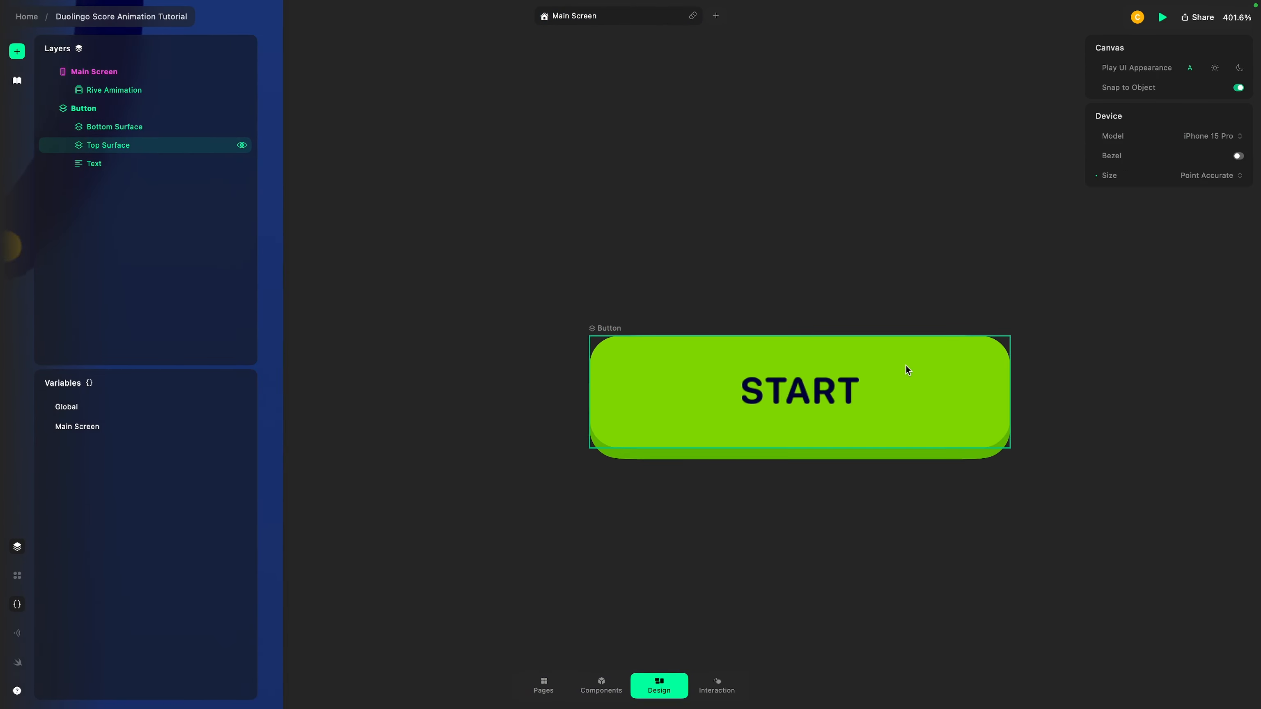
- Make the imported Figma START text in the Button editable
left_click(770, 362)
left_click(725, 412)
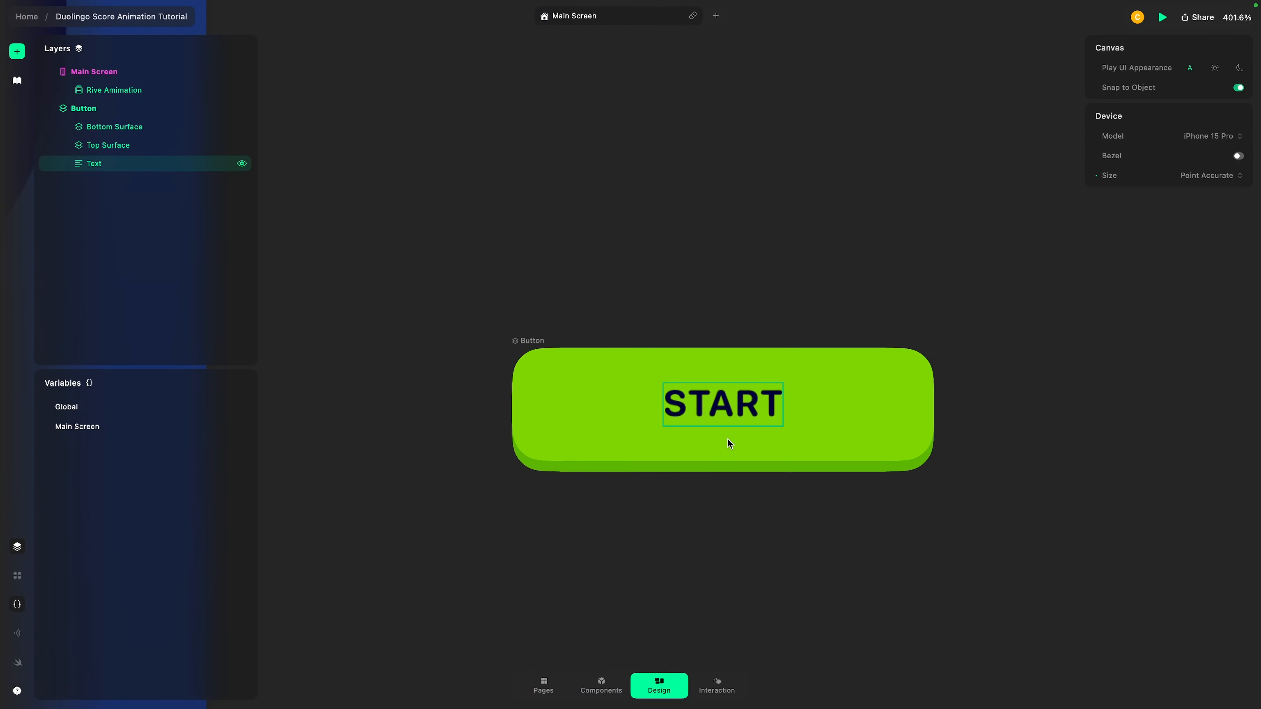
scroll(728, 440, "up", 5)
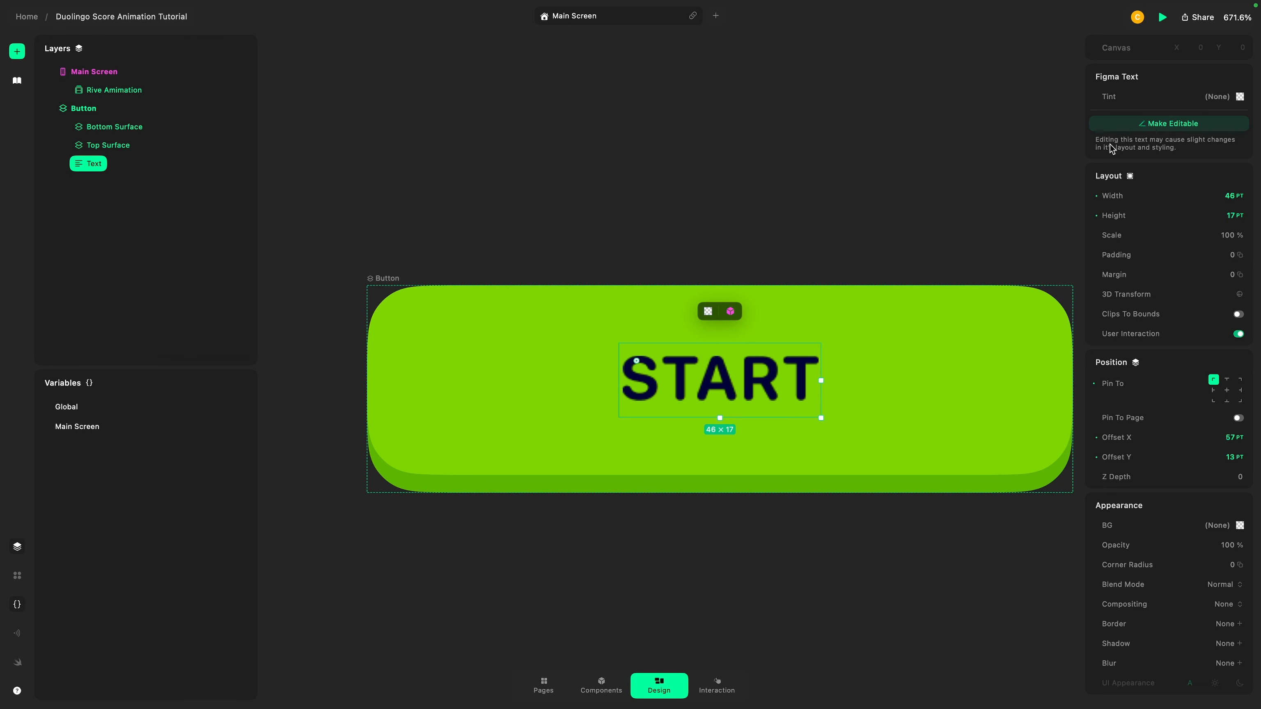
left_click(1168, 125)
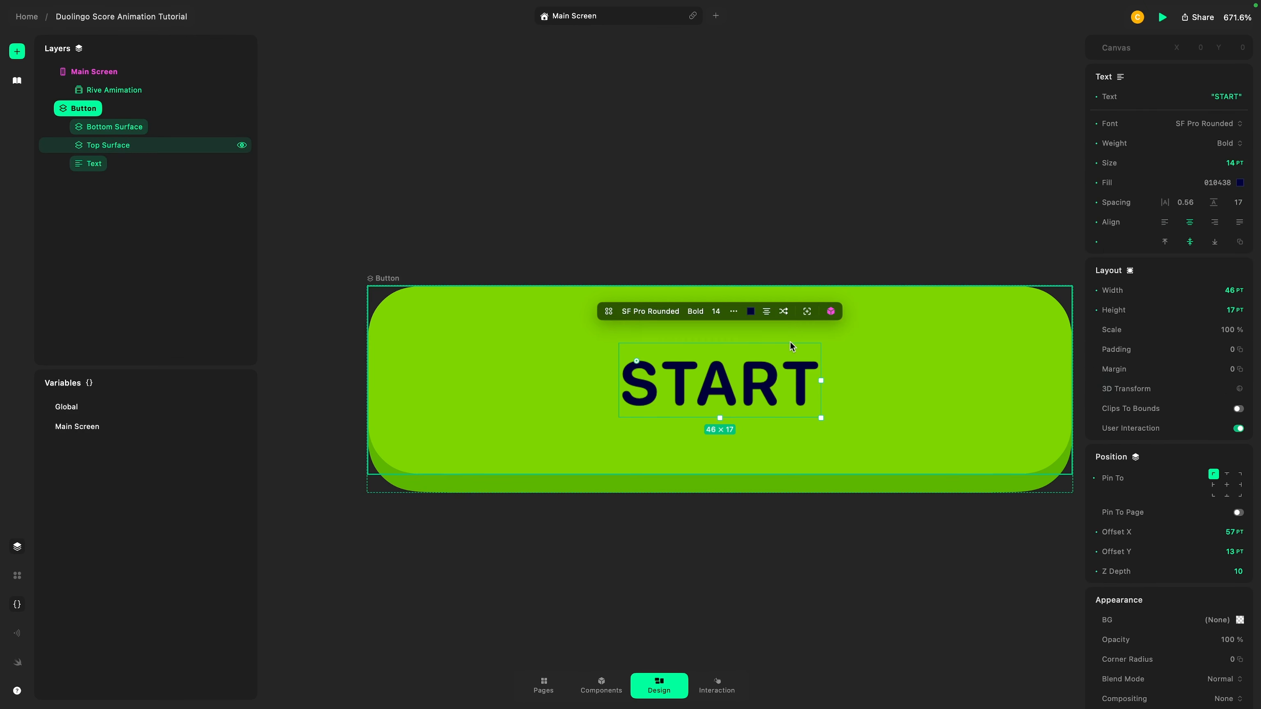
- Test editing the START text by replacing its A with a lowercase a and restoring the capital A
double_click(761, 378)
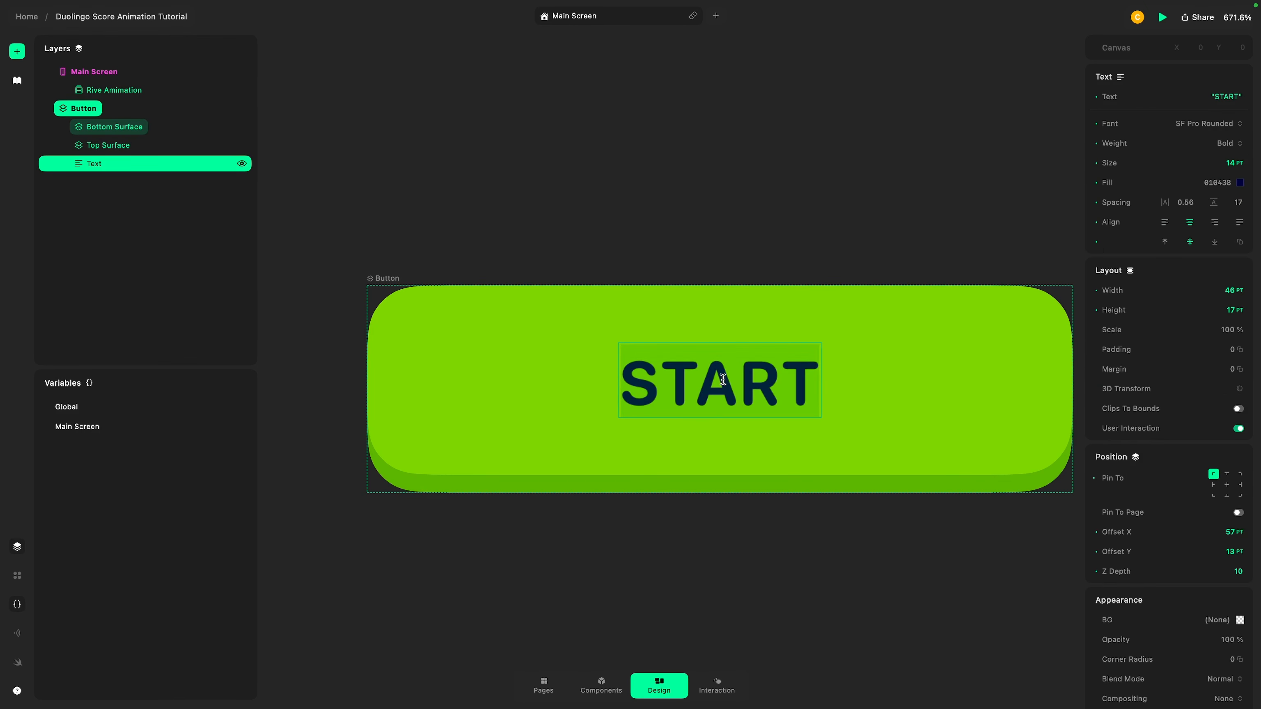
left_click(761, 379)
key("BackSpace")
type("a")
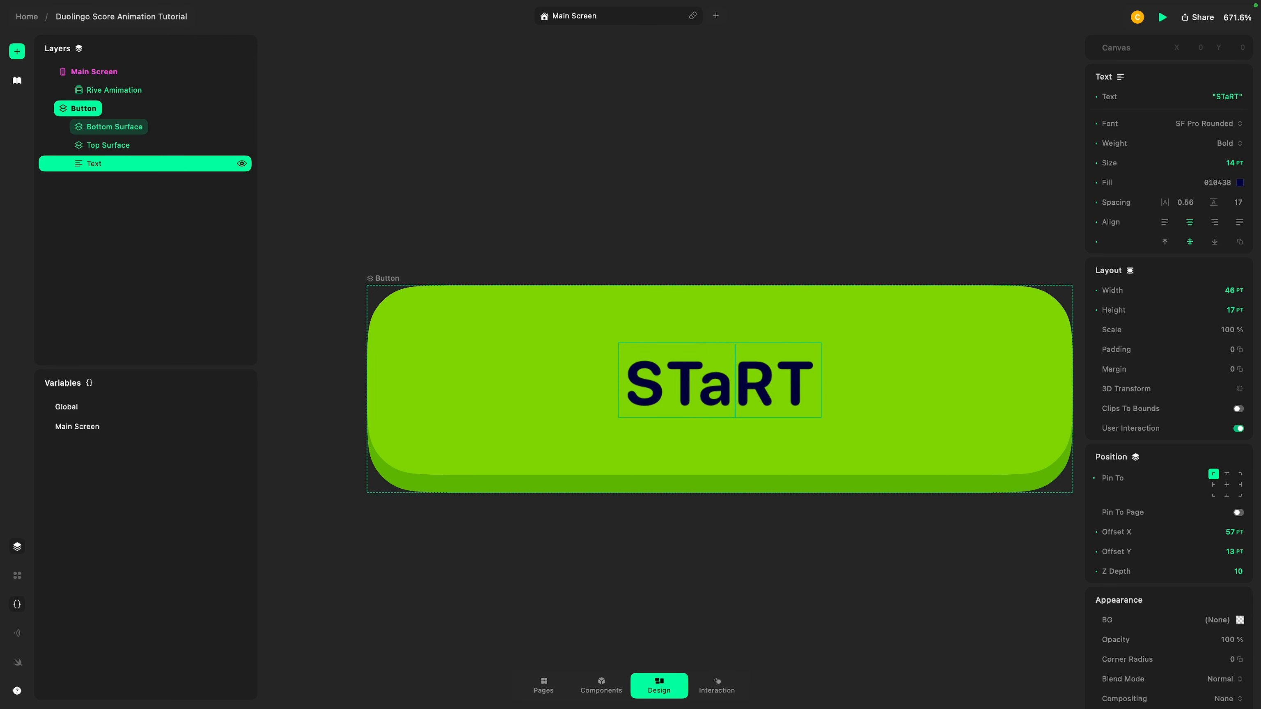
key("BackSpace")
type("A")
key("Escape")
left_click(757, 563)
left_click(734, 347)
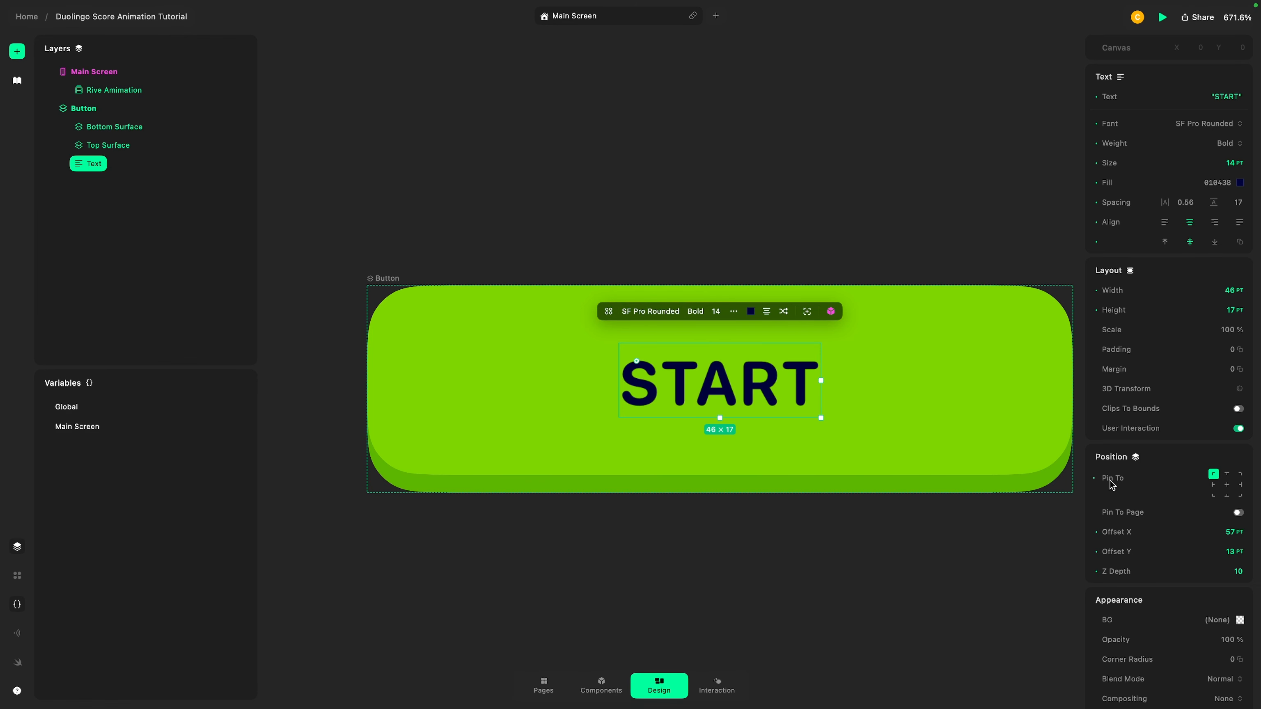
- Turn the whole Button stack into a component
scroll(886, 531, "down", 5)
left_click(524, 335)
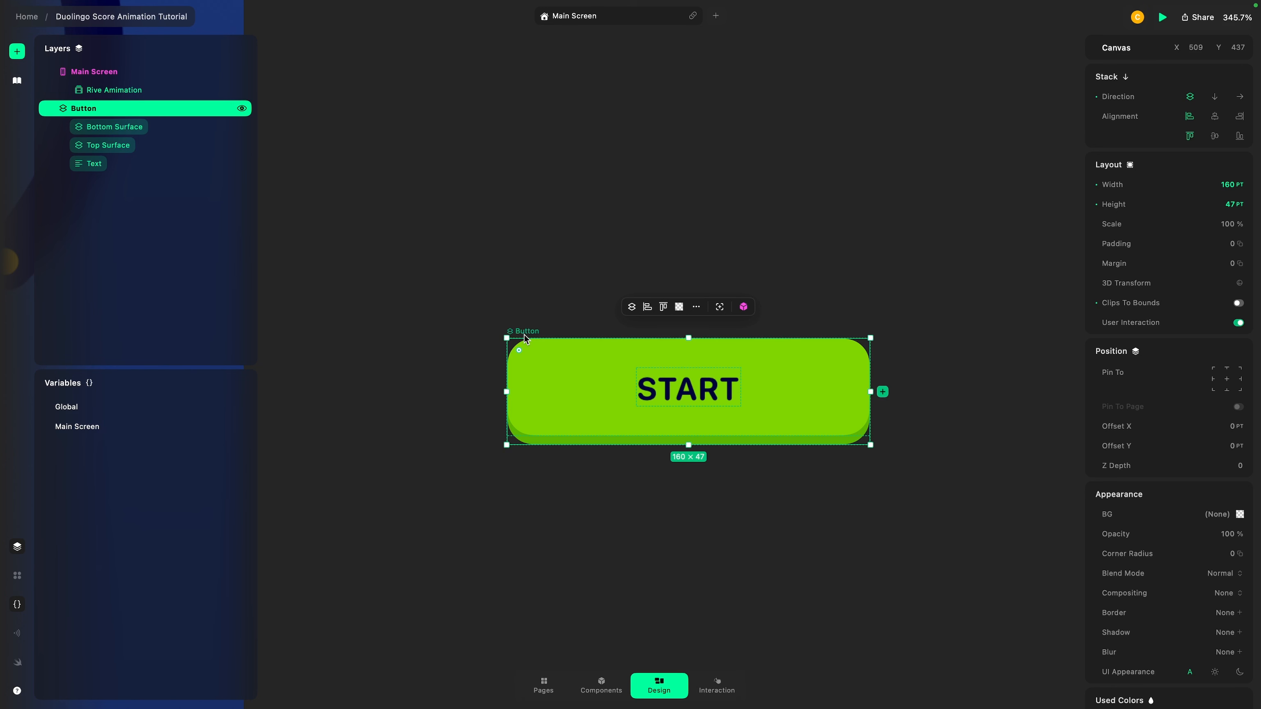
left_click(744, 307)
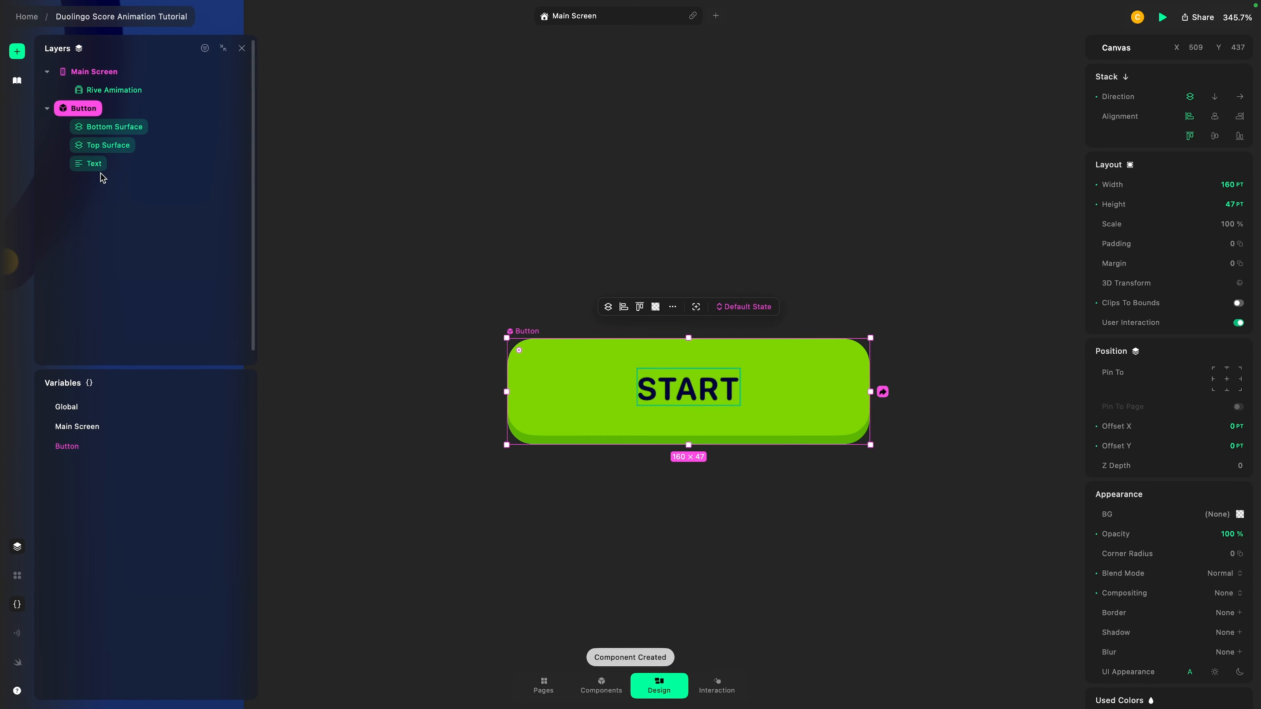
- Reorder the Button component's layers so Text comes first, followed by Top Surface and Bottom Surface
left_click(119, 127)
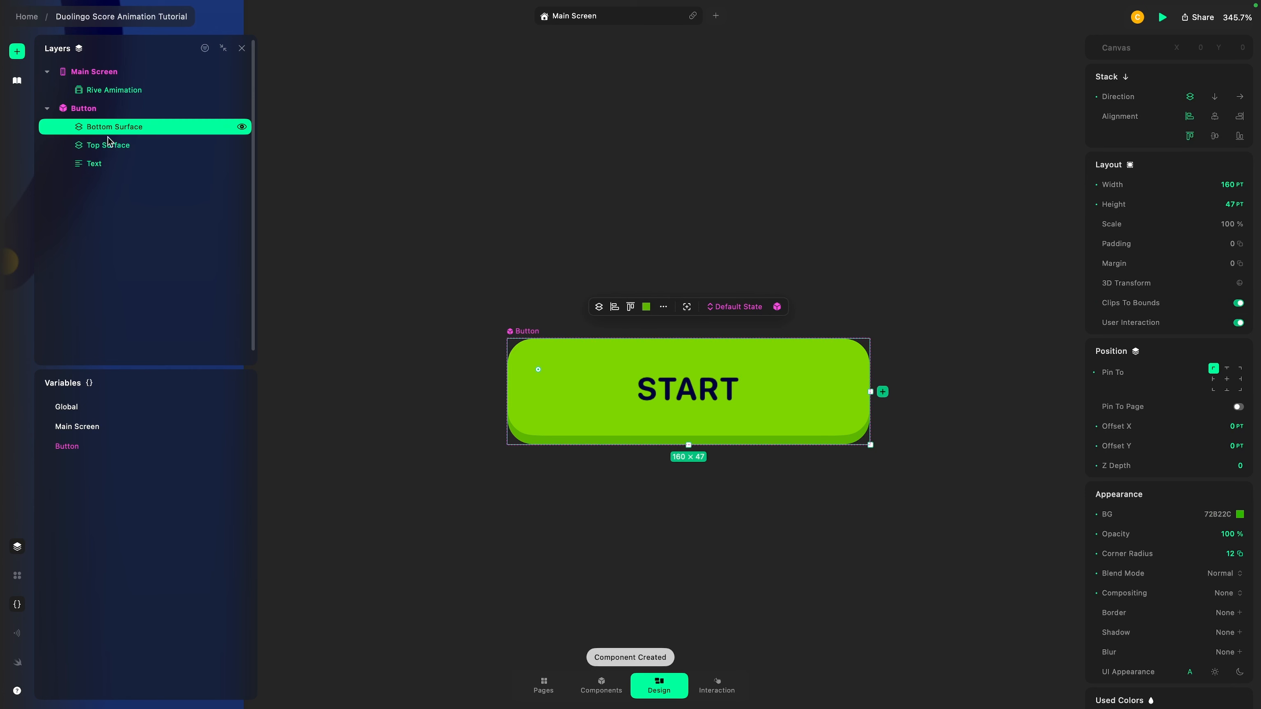
left_click(110, 144)
left_click(106, 130)
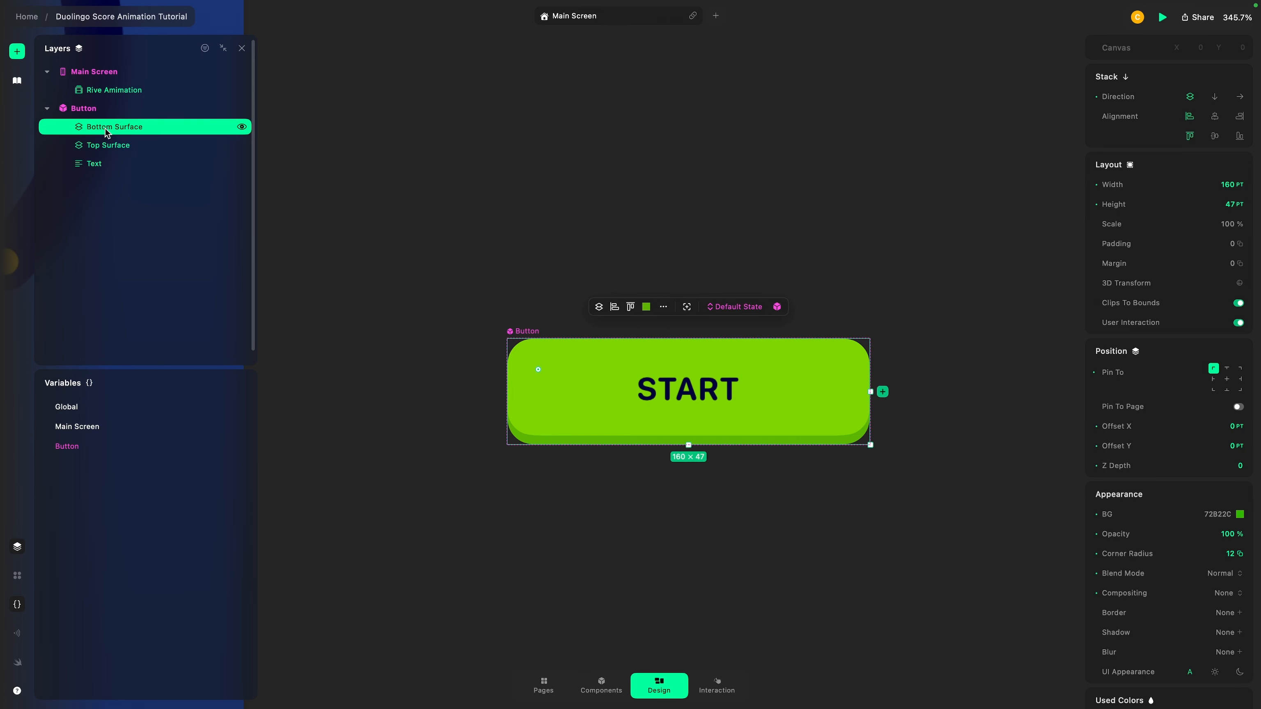
left_click(97, 164)
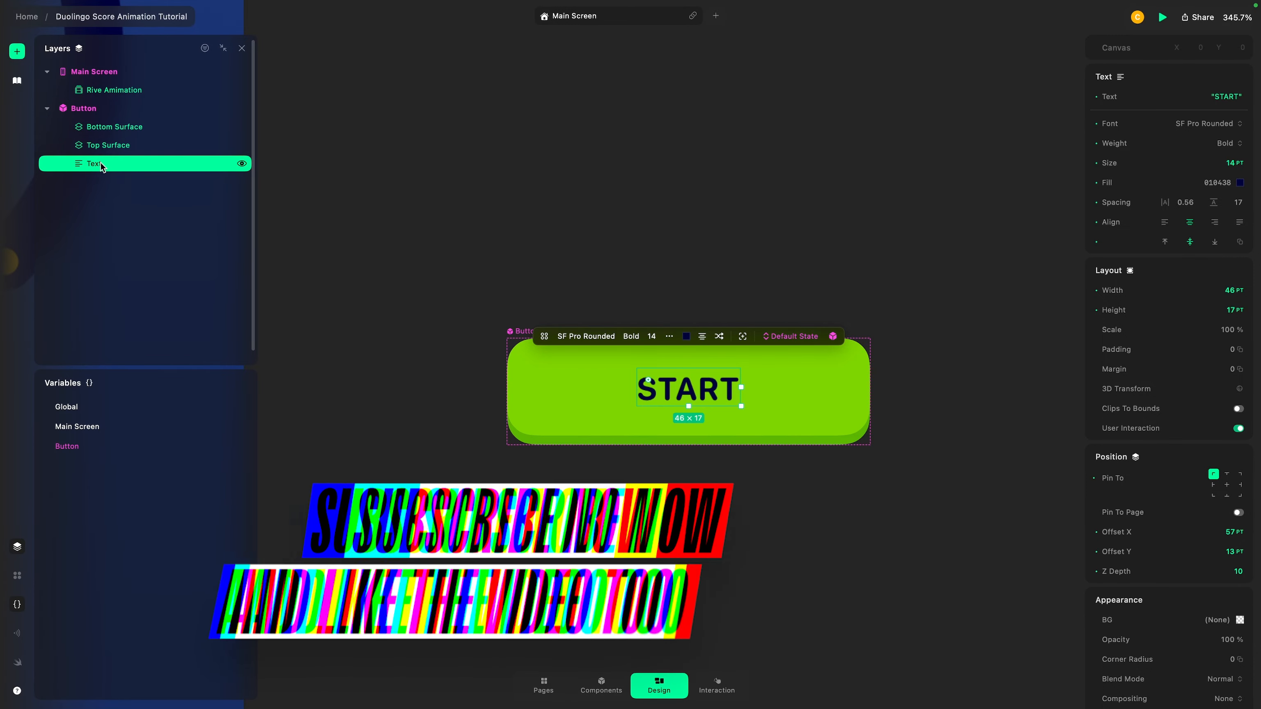
left_click_drag(99, 164, 99, 120)
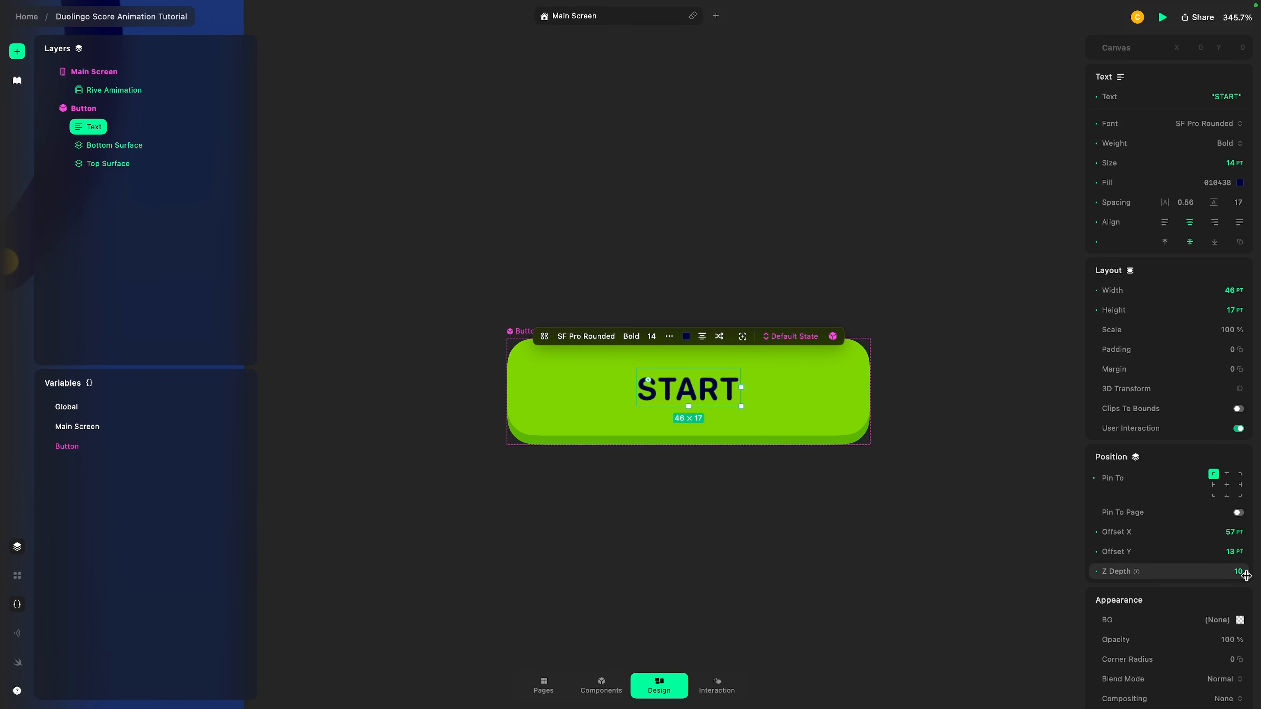
left_click(123, 146)
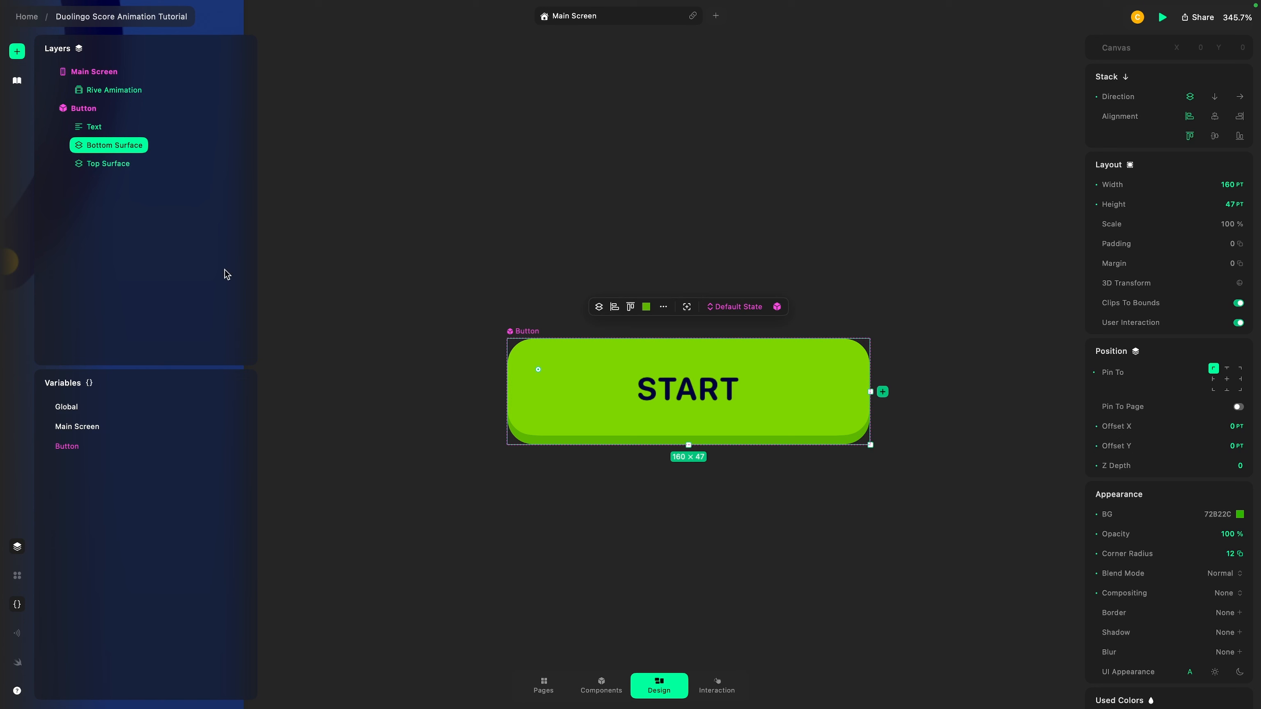
left_click_drag(107, 165, 109, 144)
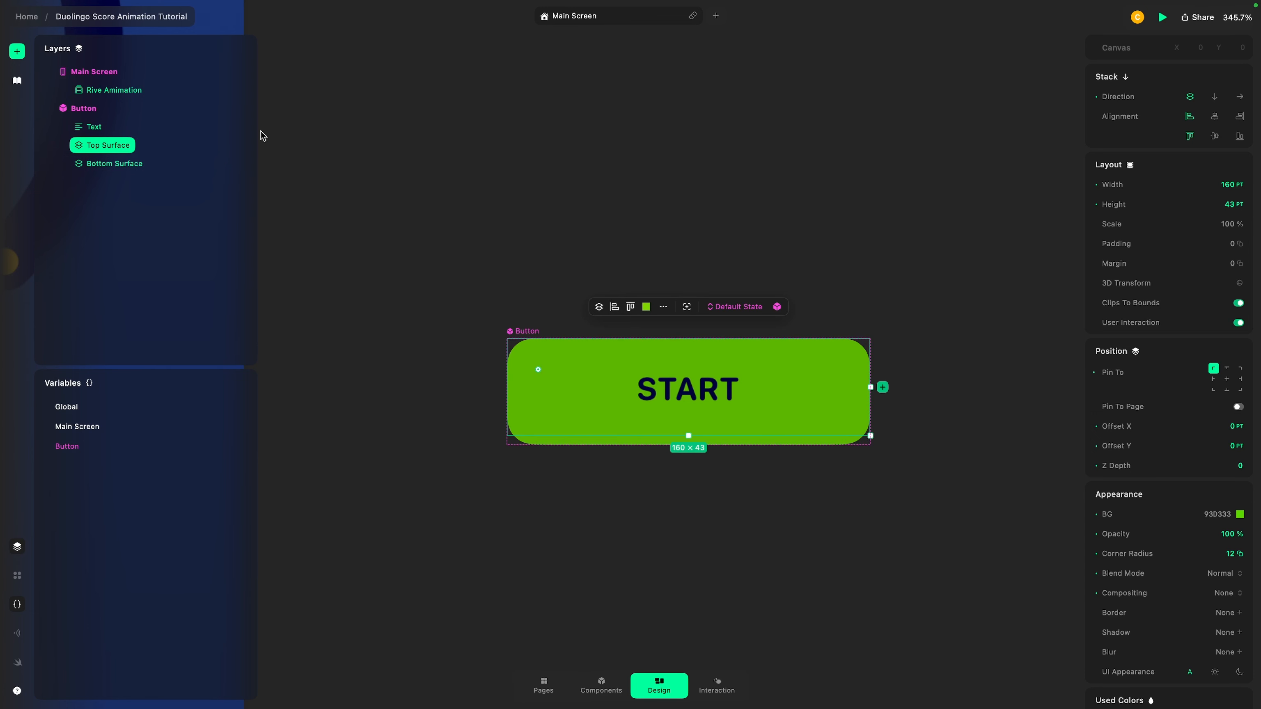
- Set the Top Surface layer's Z Depth to 5 and clear the selection
left_click(116, 165)
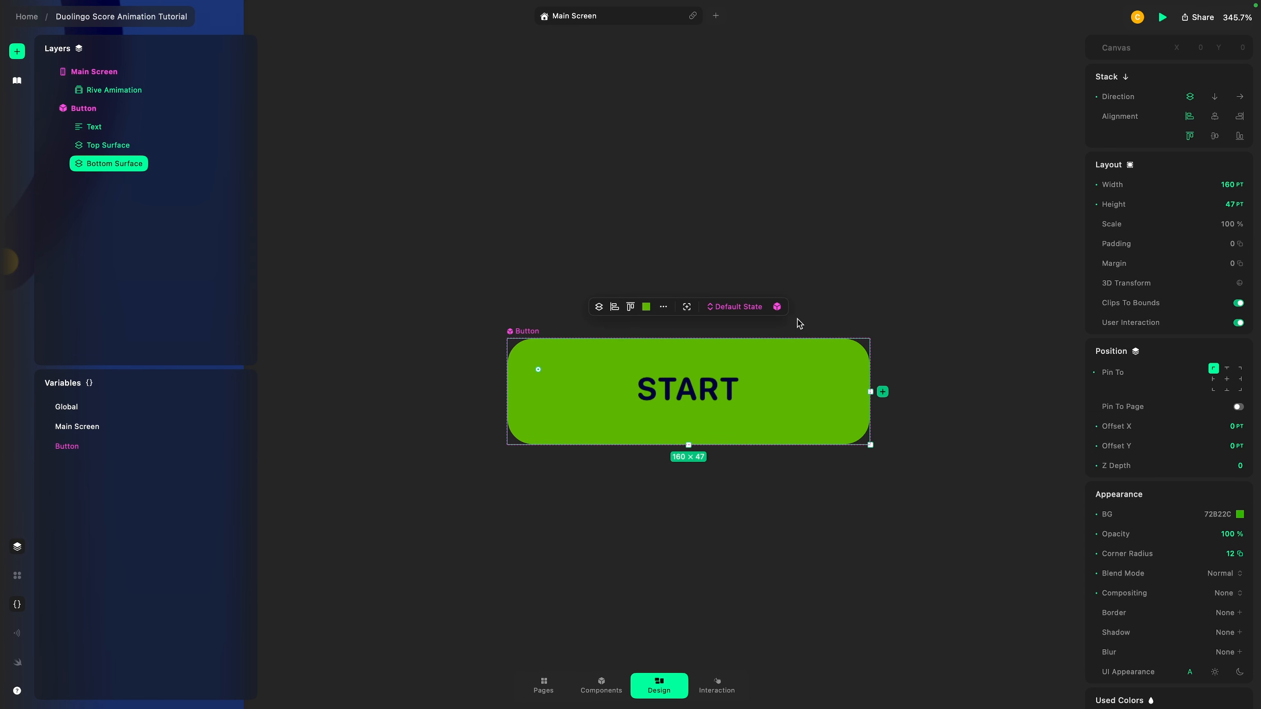
left_click(164, 144)
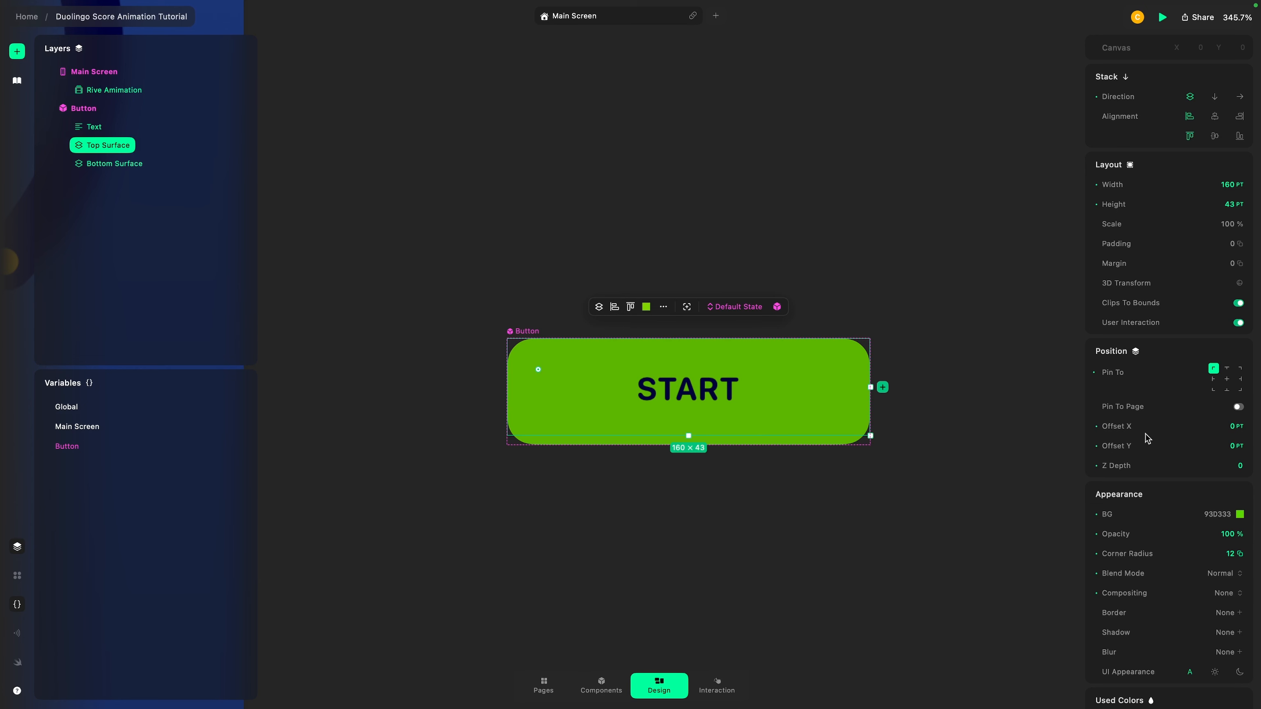
left_click(1240, 466)
type("5")
key("Return")
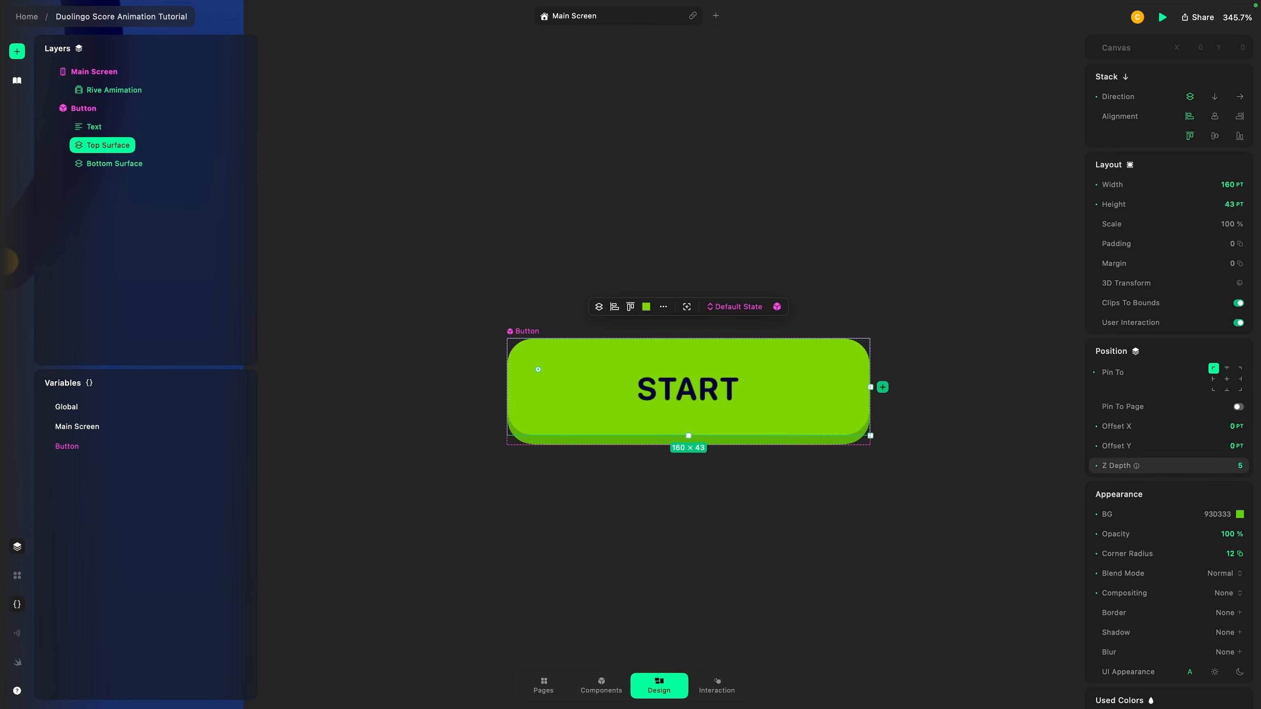
left_click(96, 128)
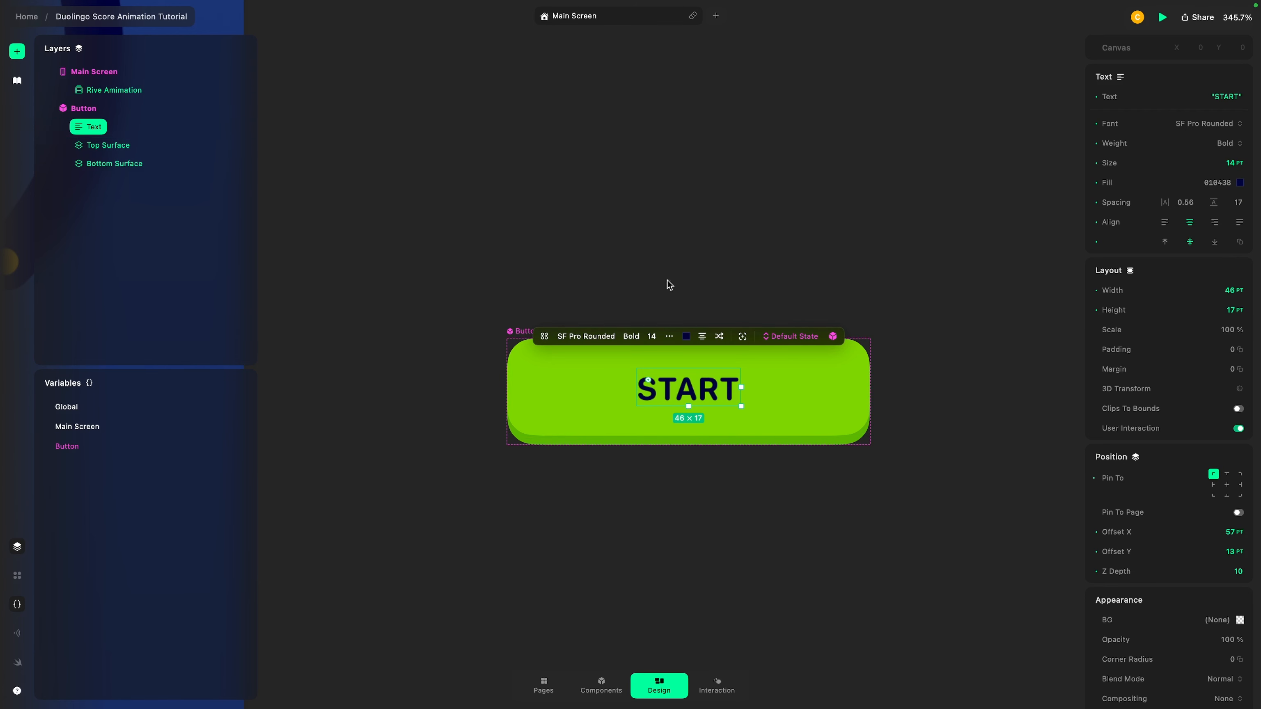
left_click(510, 469)
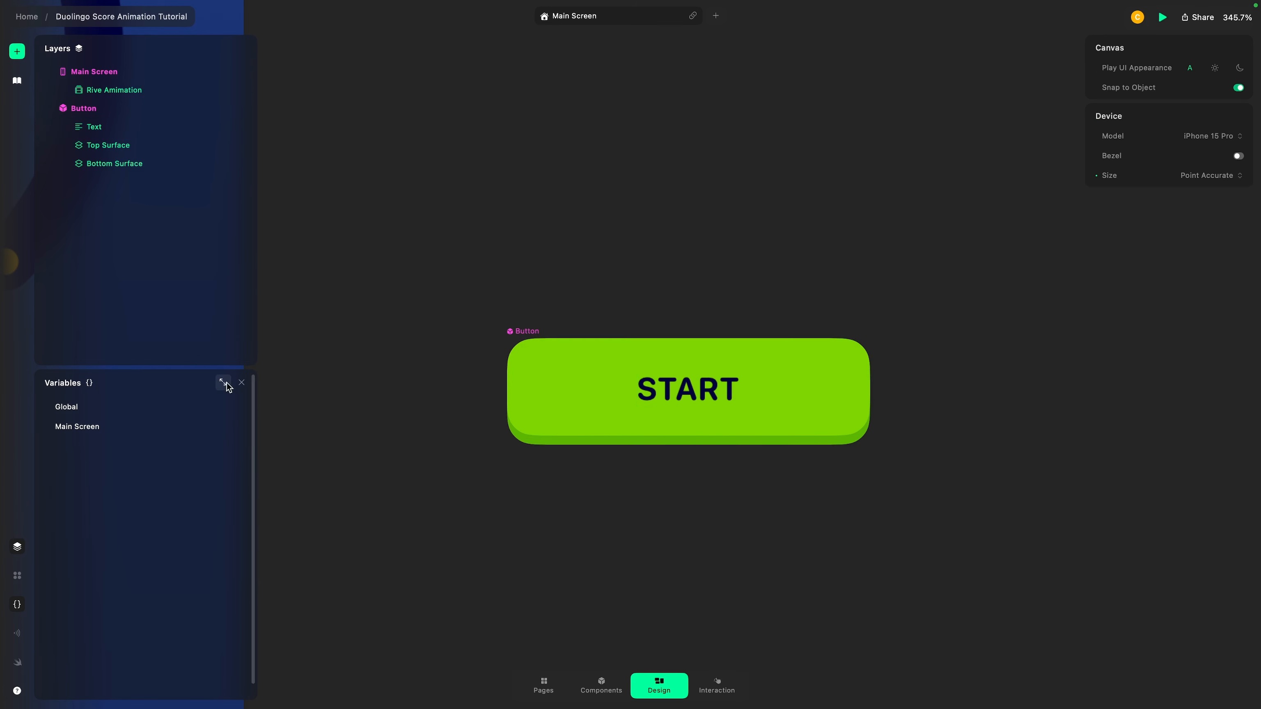
- Hide the variables list and add a Highlighted state to the Button component
left_click(242, 382)
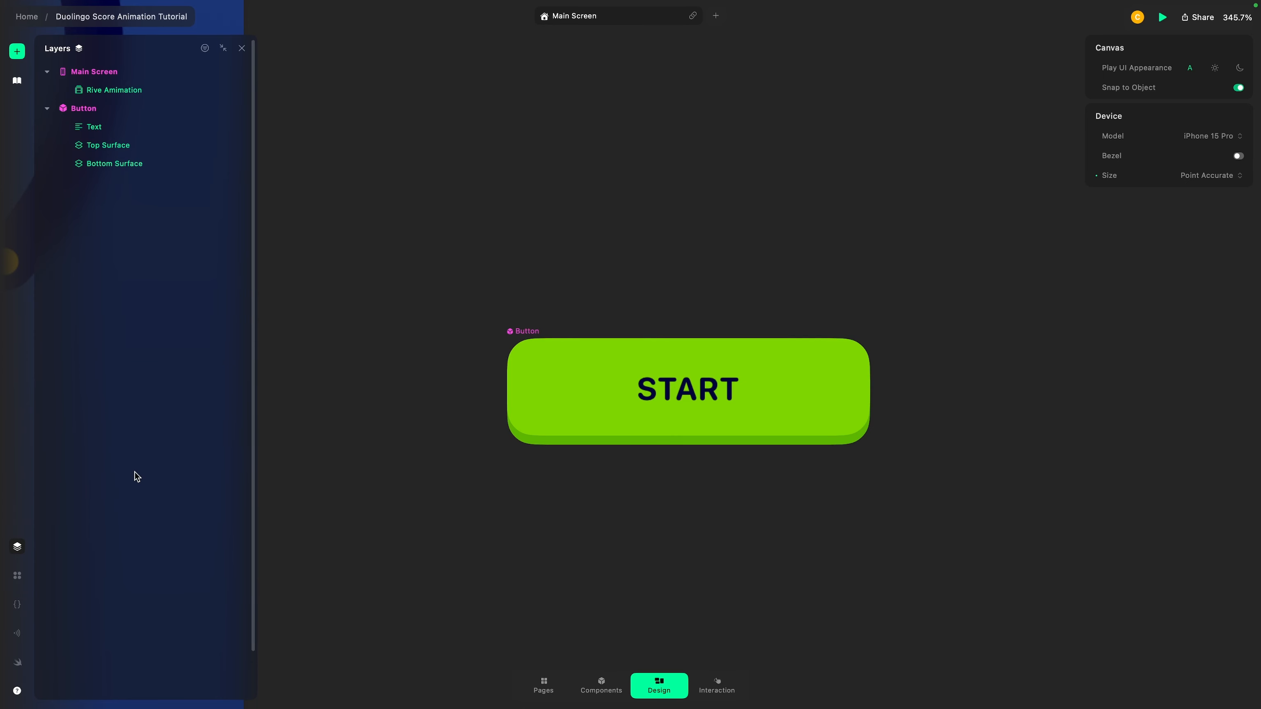
scroll(731, 412, "right", 1)
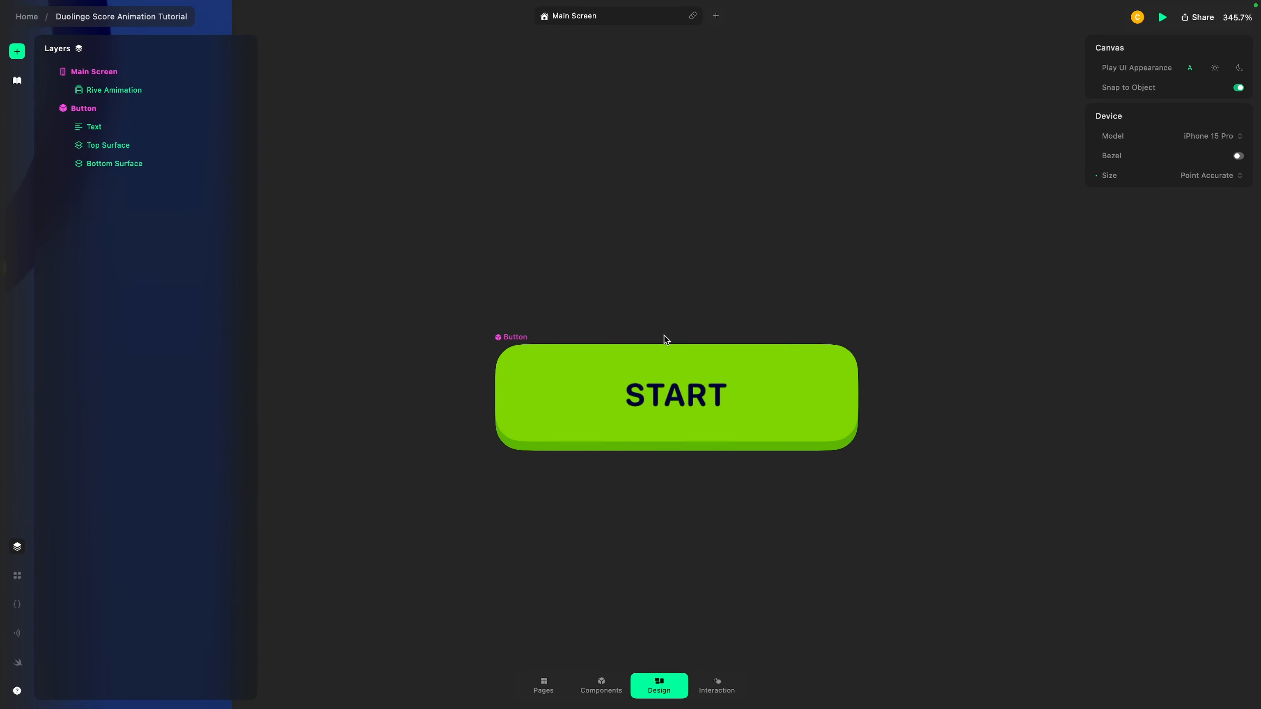
left_click(512, 337)
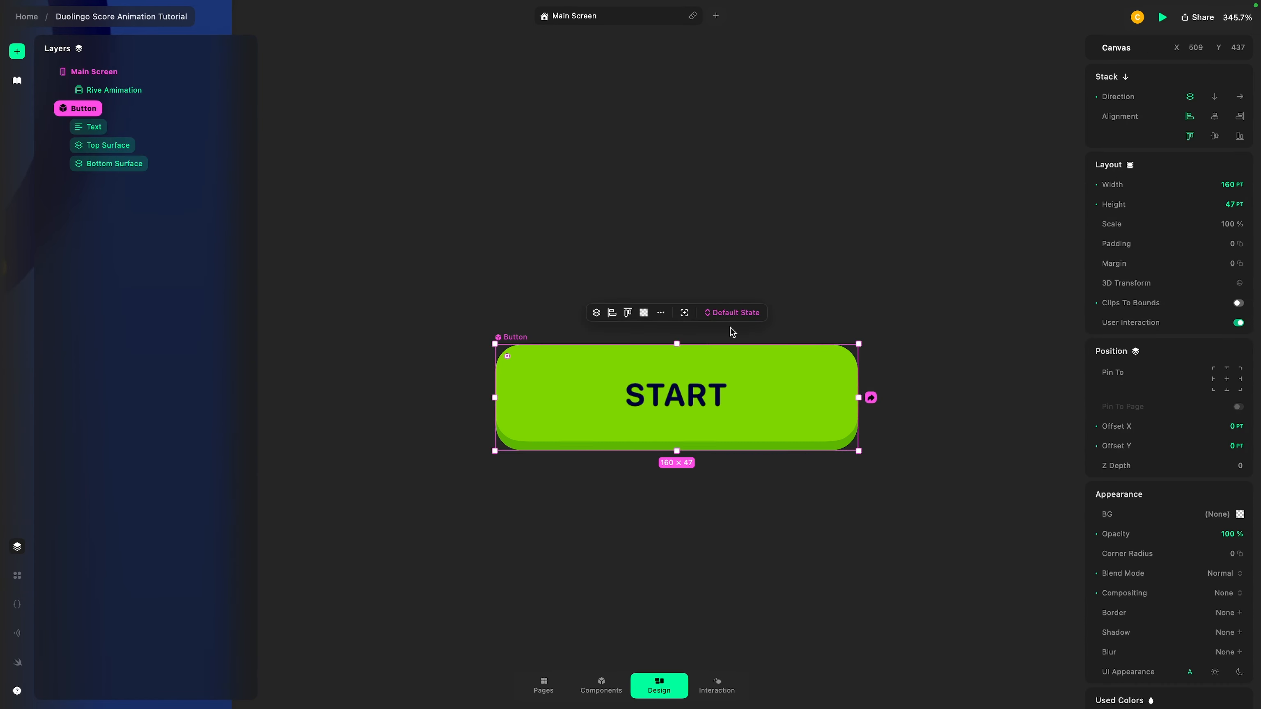
left_click(729, 314)
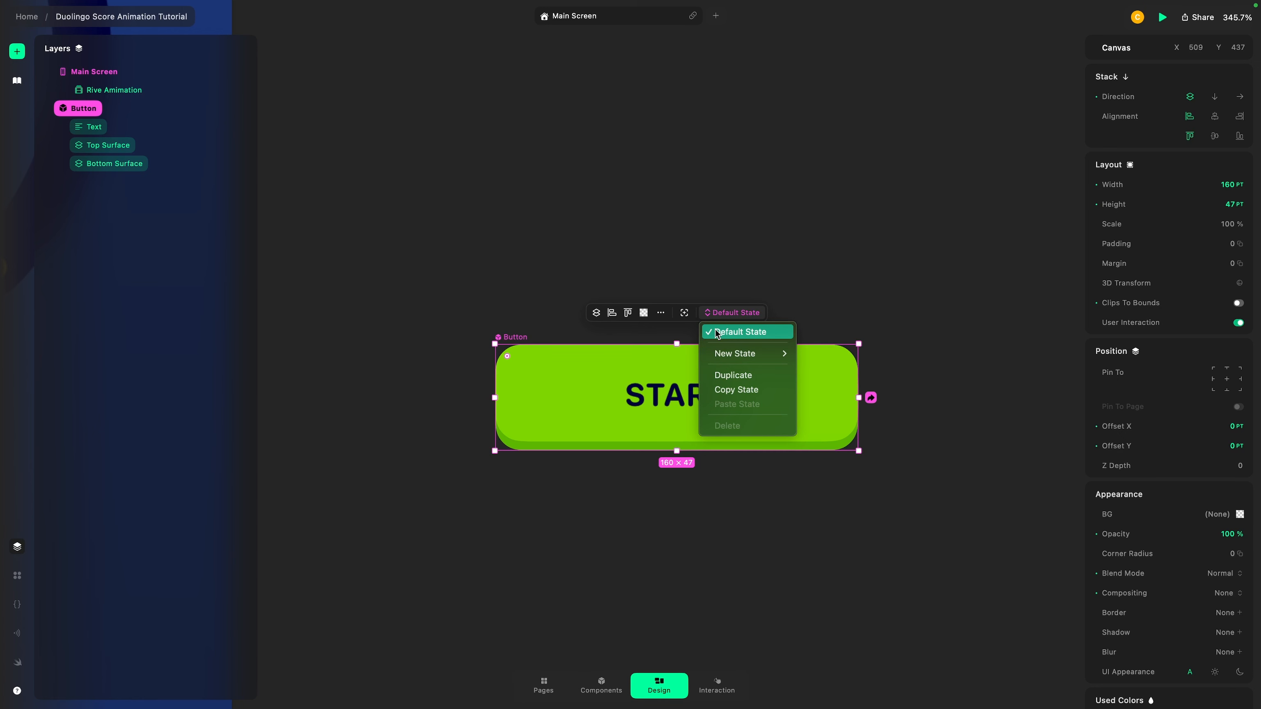
mouse_move(740, 356)
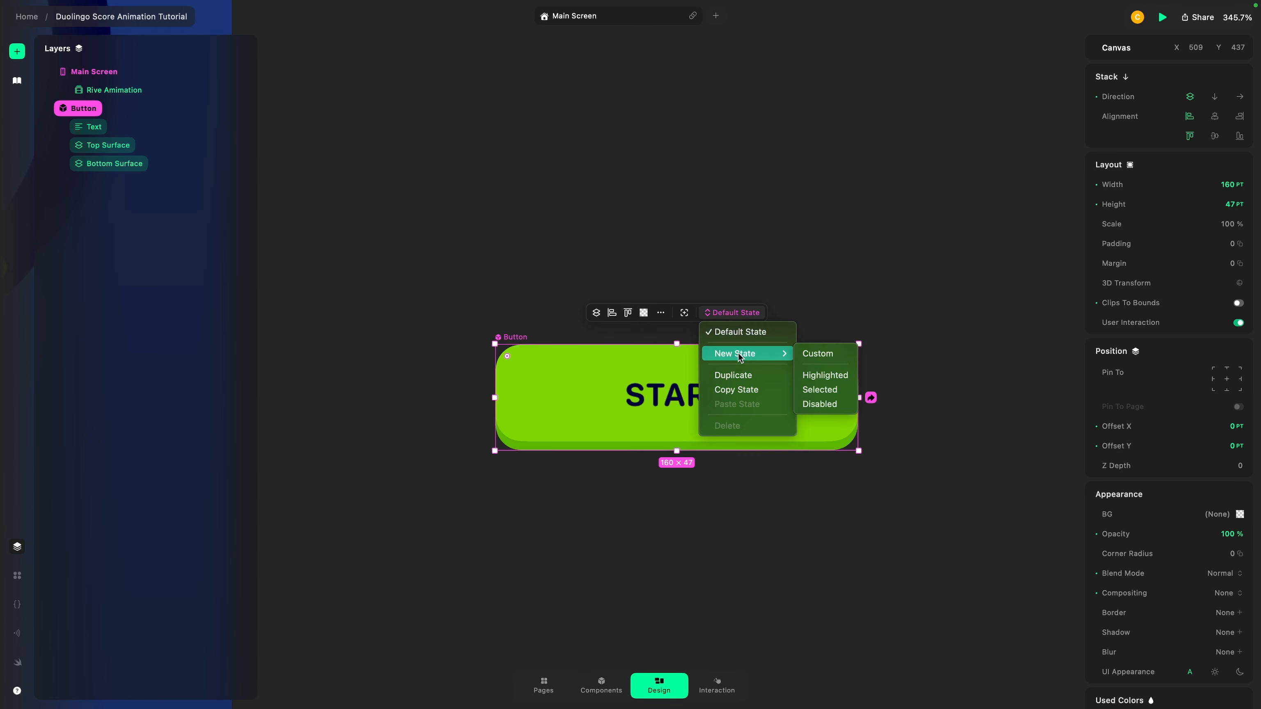
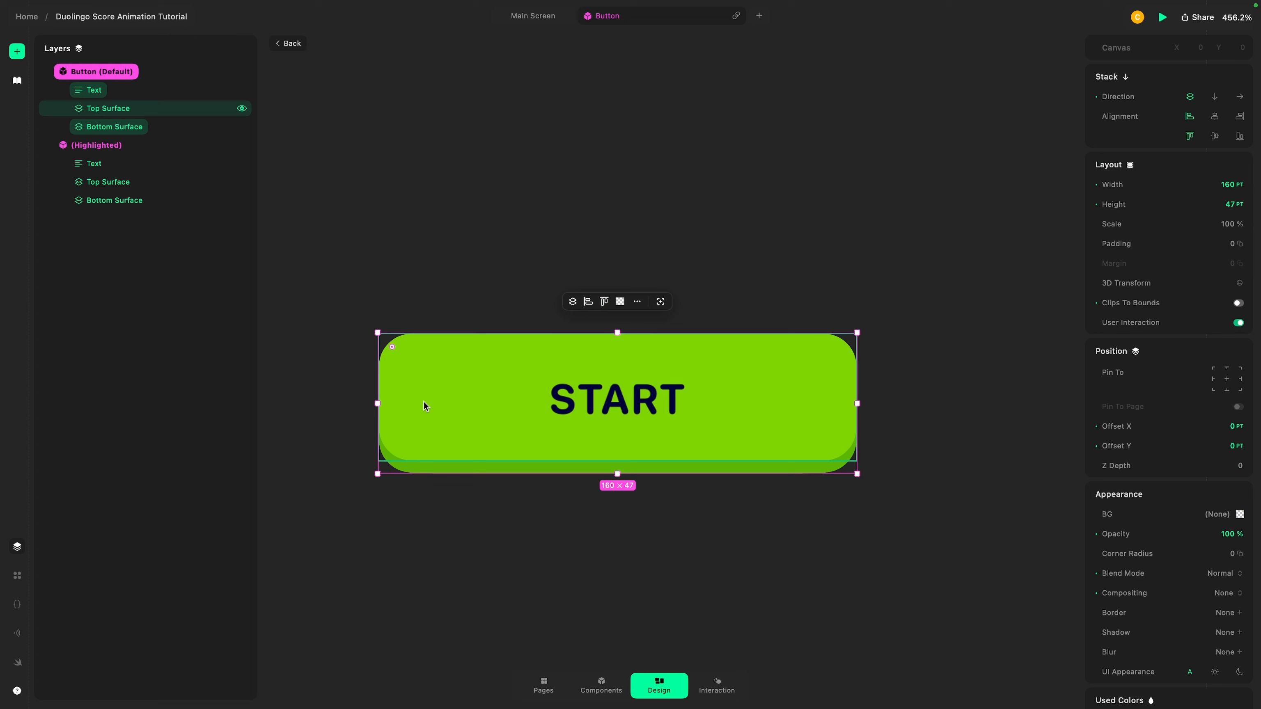
- Add a vertical stack named Bottom Surface to the default Button, directly beneath the imported Bottom Surface and at the same level
left_click(118, 128)
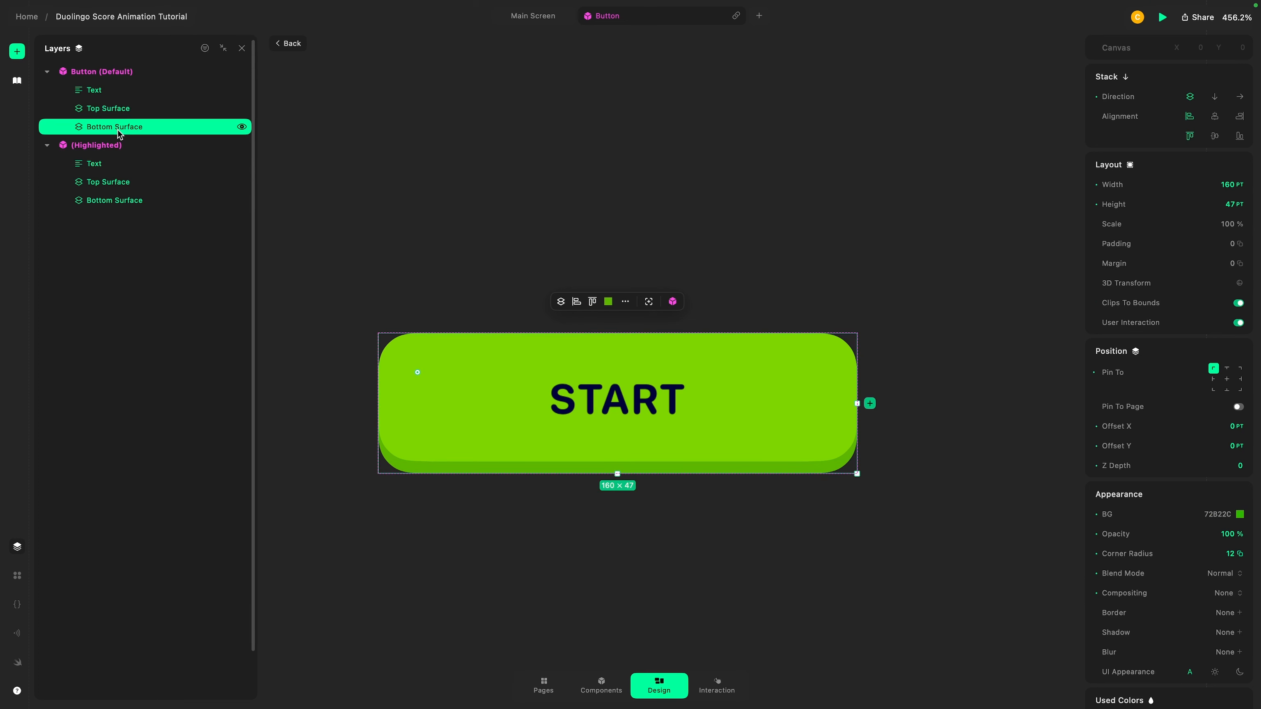
key("s")
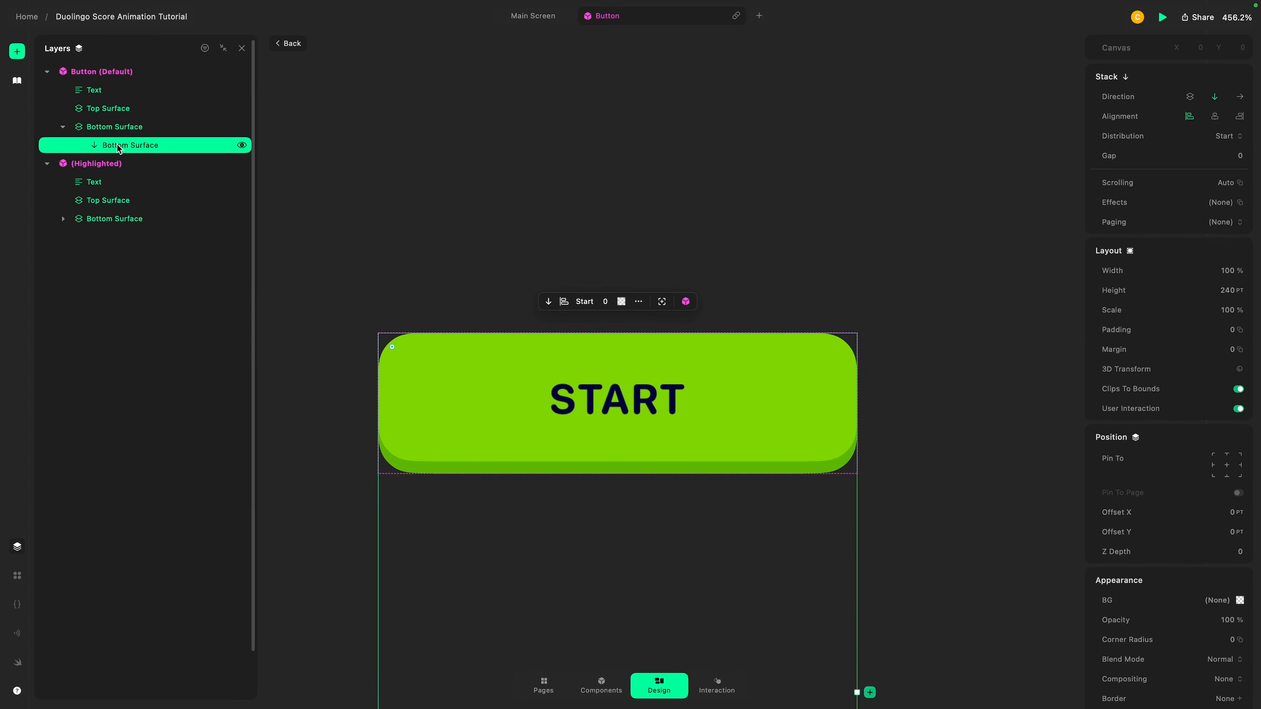
left_click(114, 130)
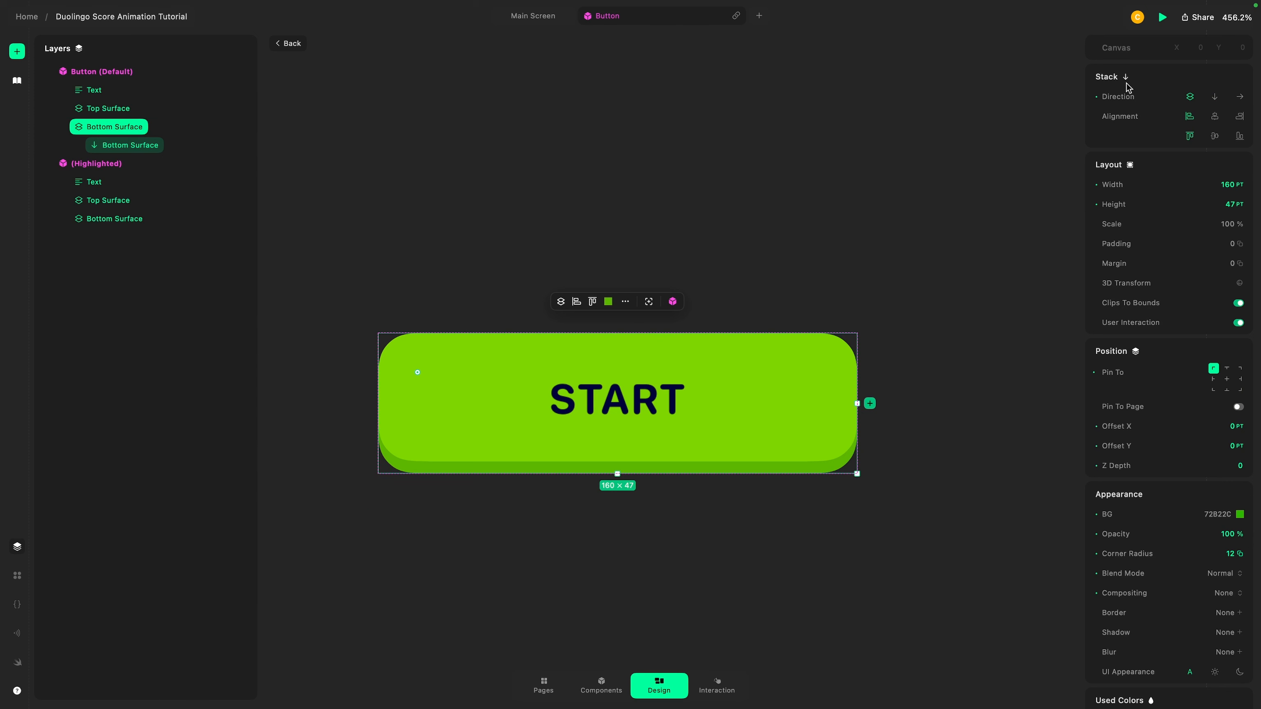
left_click(144, 145)
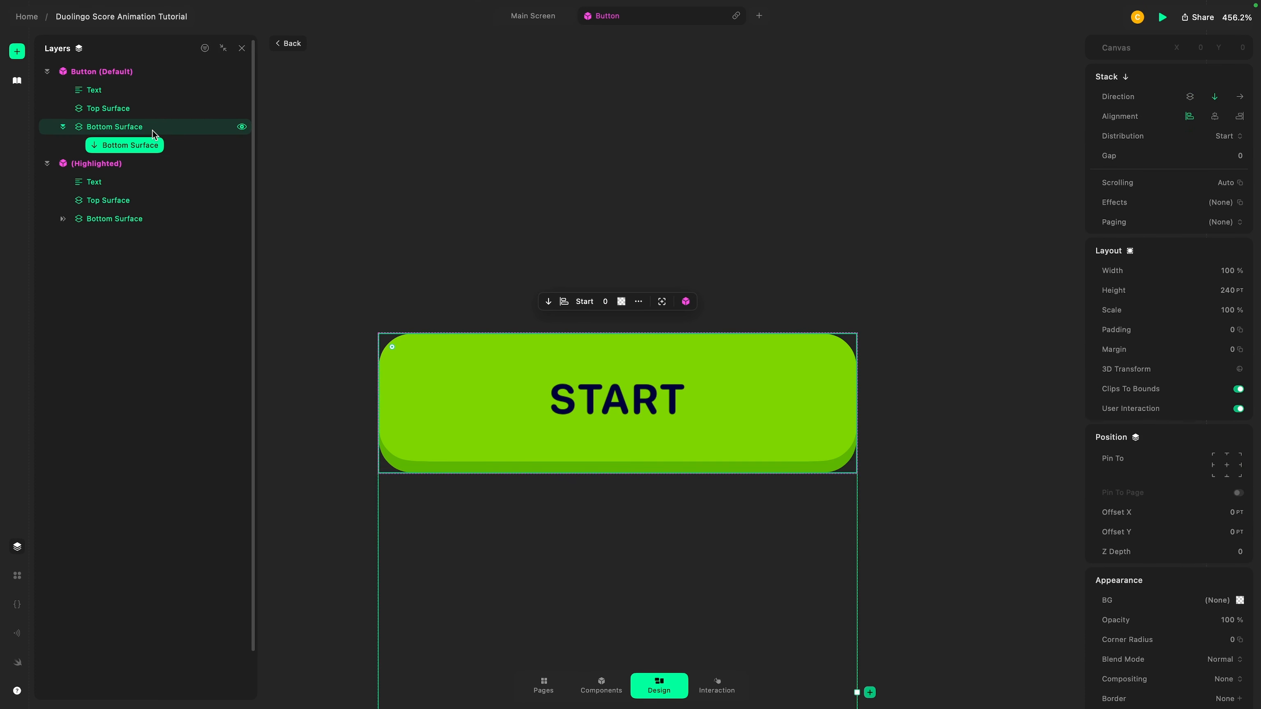
key("Delete")
key("ctrl+z")
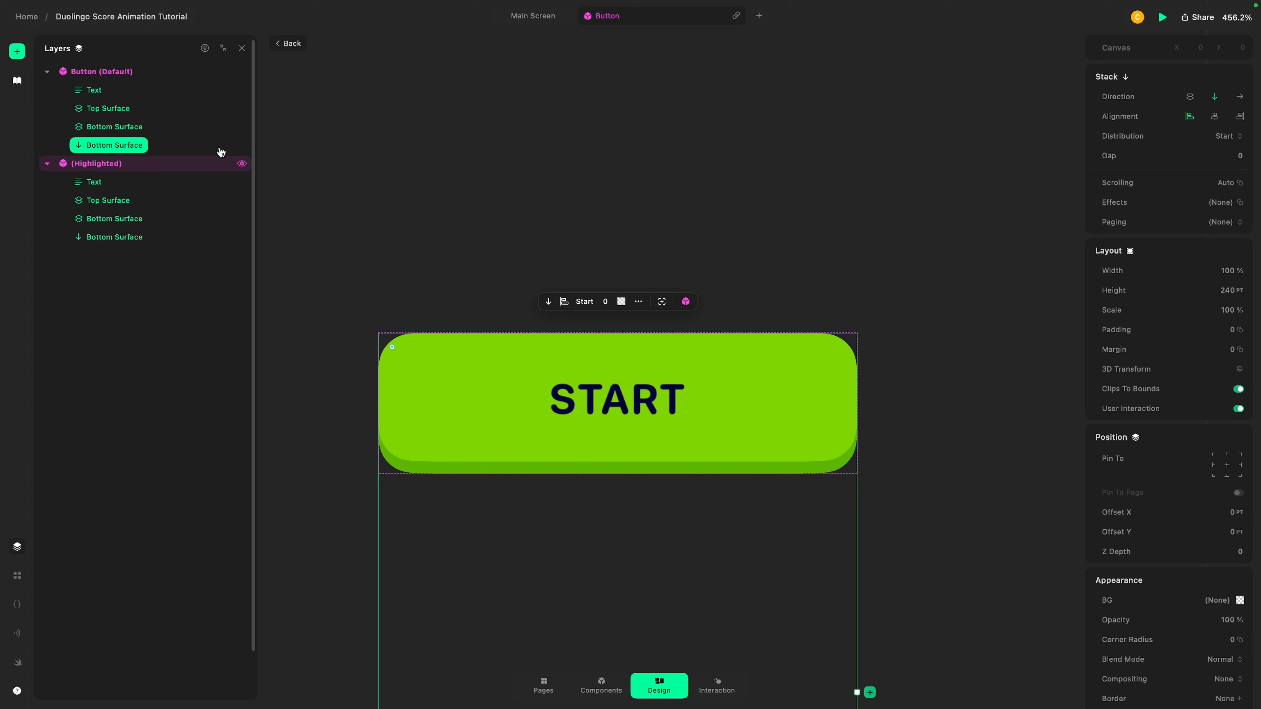
- Switch to Figma, copy the fill colour 010438 from the middle star of the empty score dial, and return to Play
scroll(1185, 467, "down", 3)
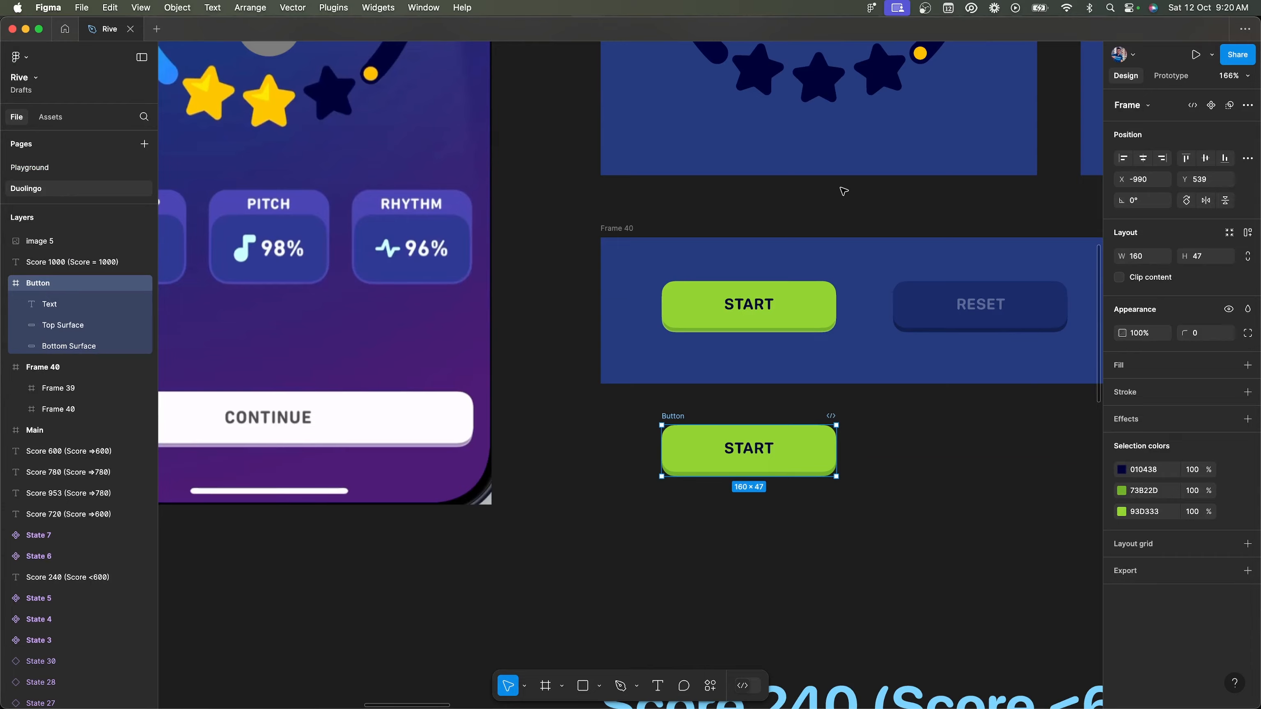
scroll(789, 242, "up", 3)
left_click(789, 243)
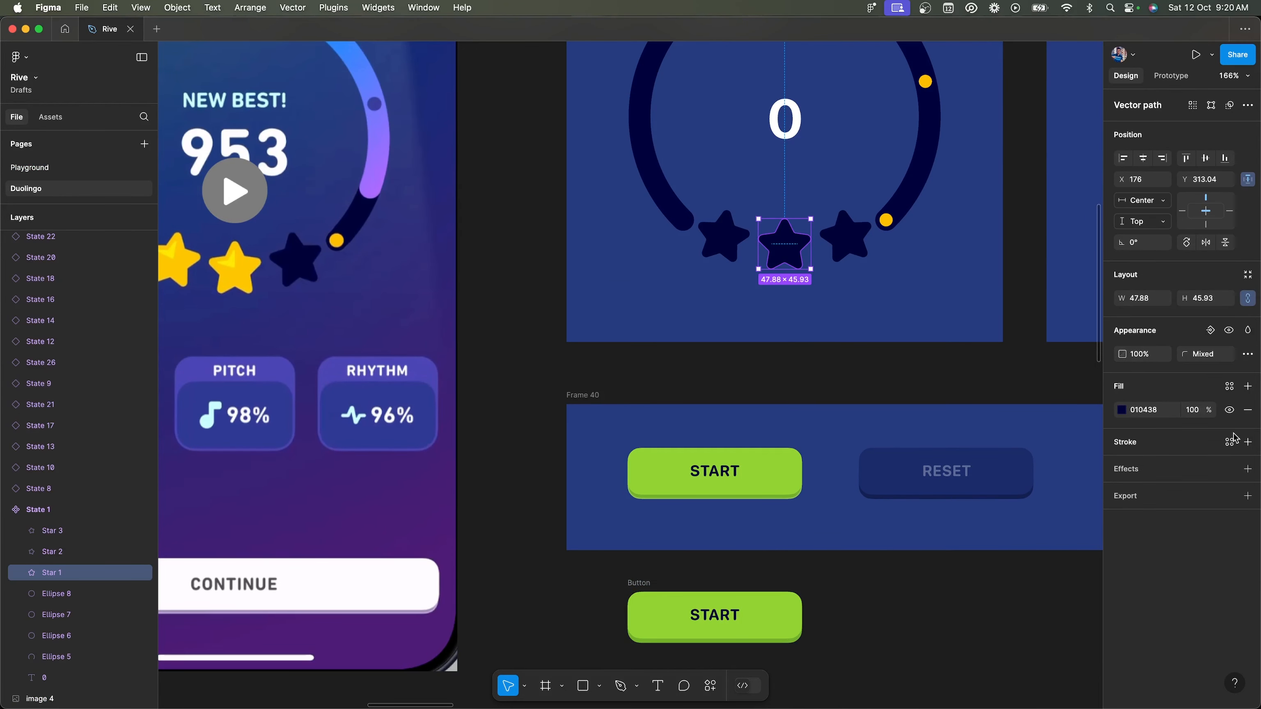
left_click(1152, 409)
key("super+c")
key("ctrl+Right")
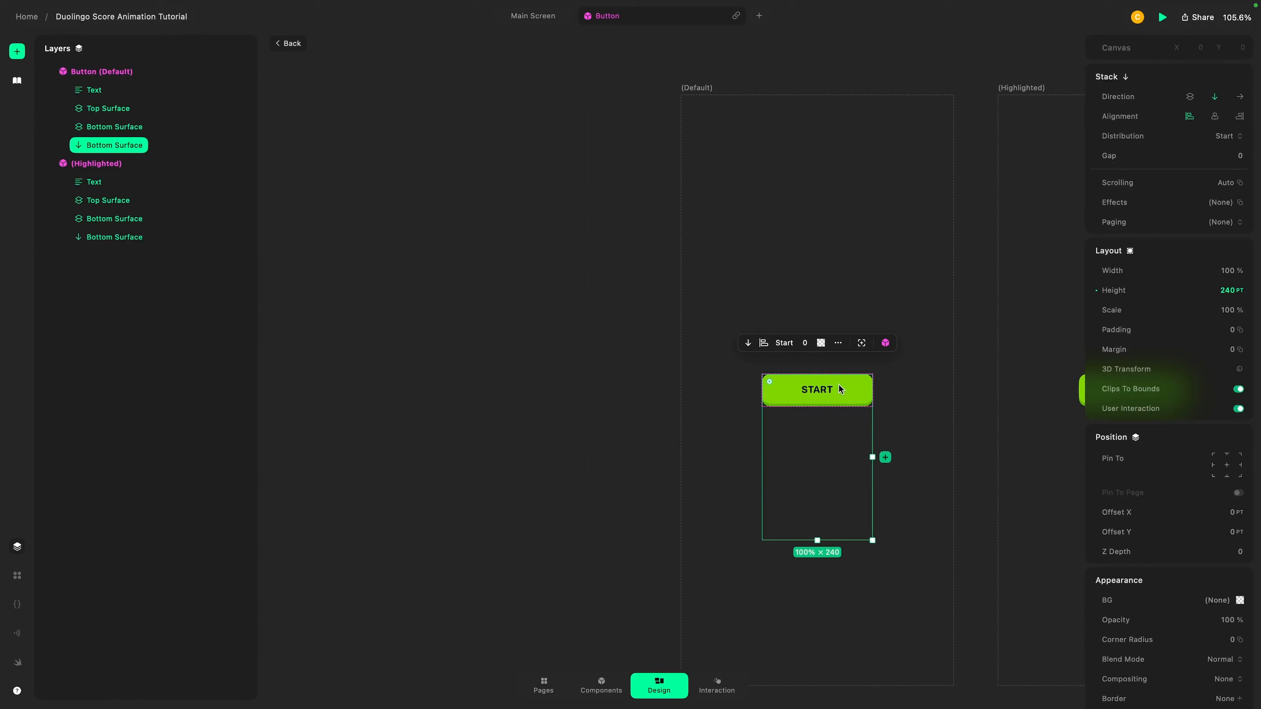
- Give the new Bottom Surface stack in the default Button a solid 010438 background at full opacity
scroll(864, 399, "up", 5)
scroll(864, 400, "down", 2)
scroll(1192, 581, "down", 3)
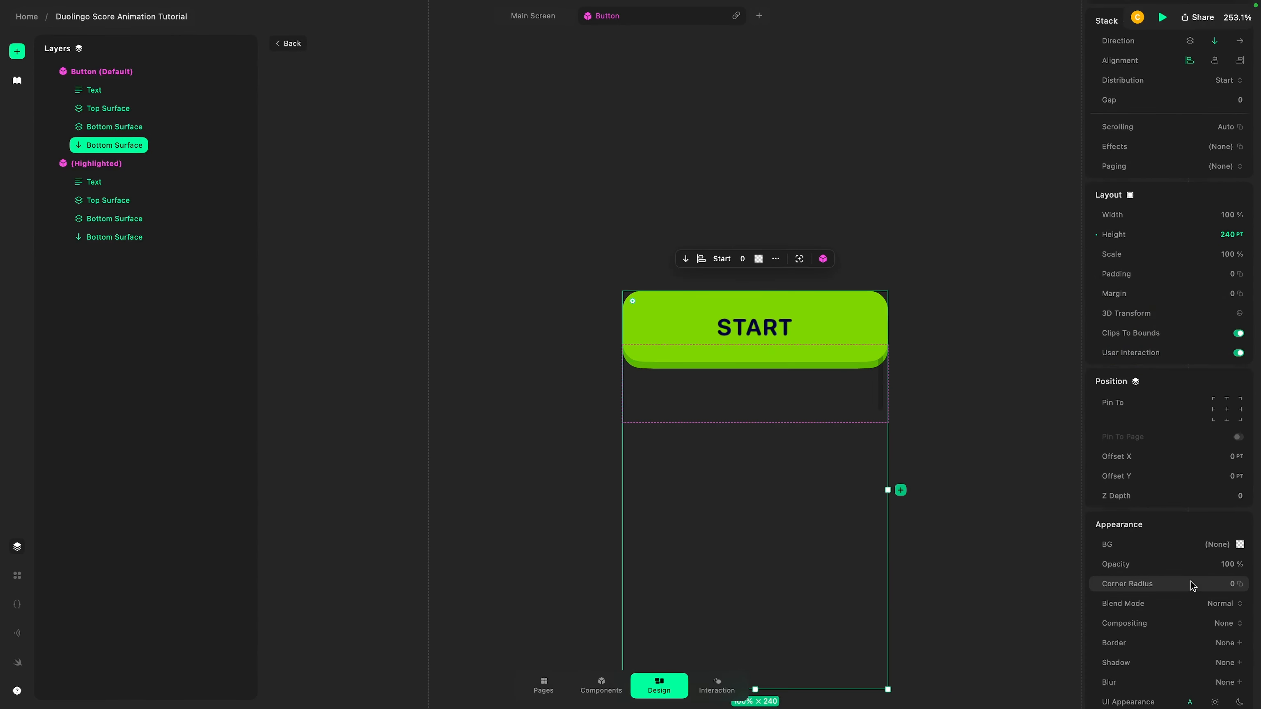
left_click(1225, 530)
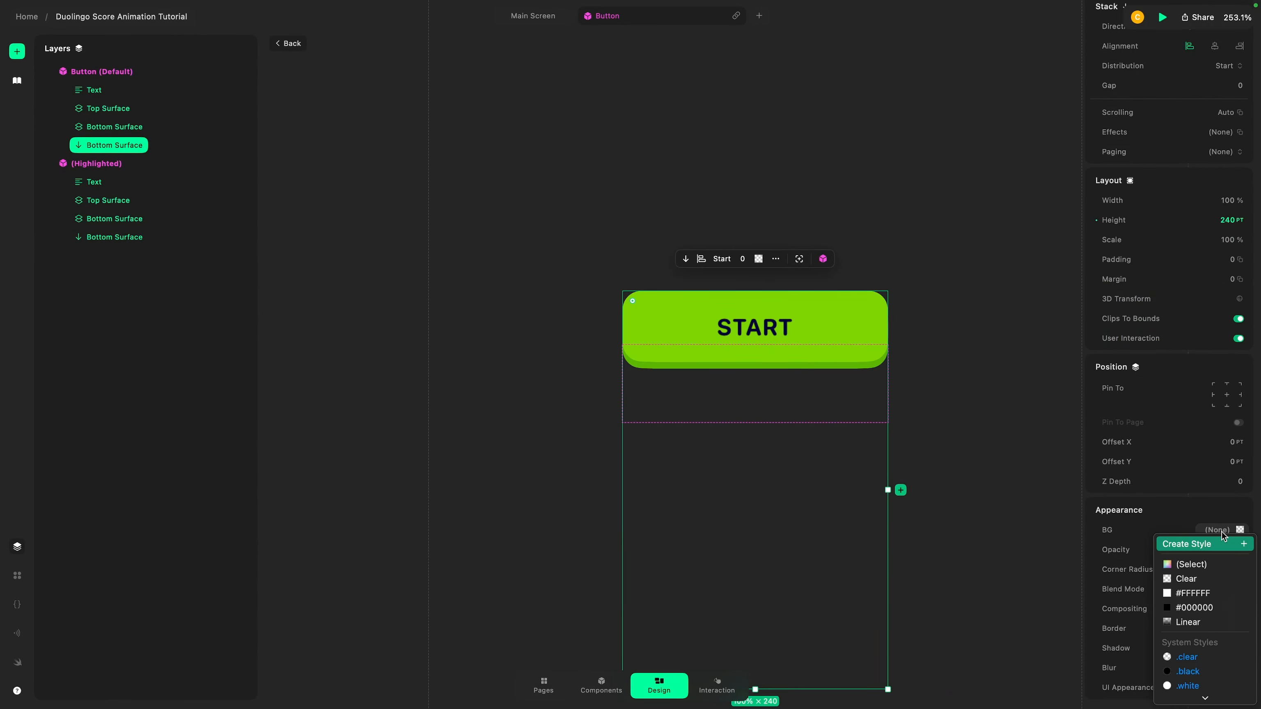
left_click(1224, 532)
left_click(1241, 530)
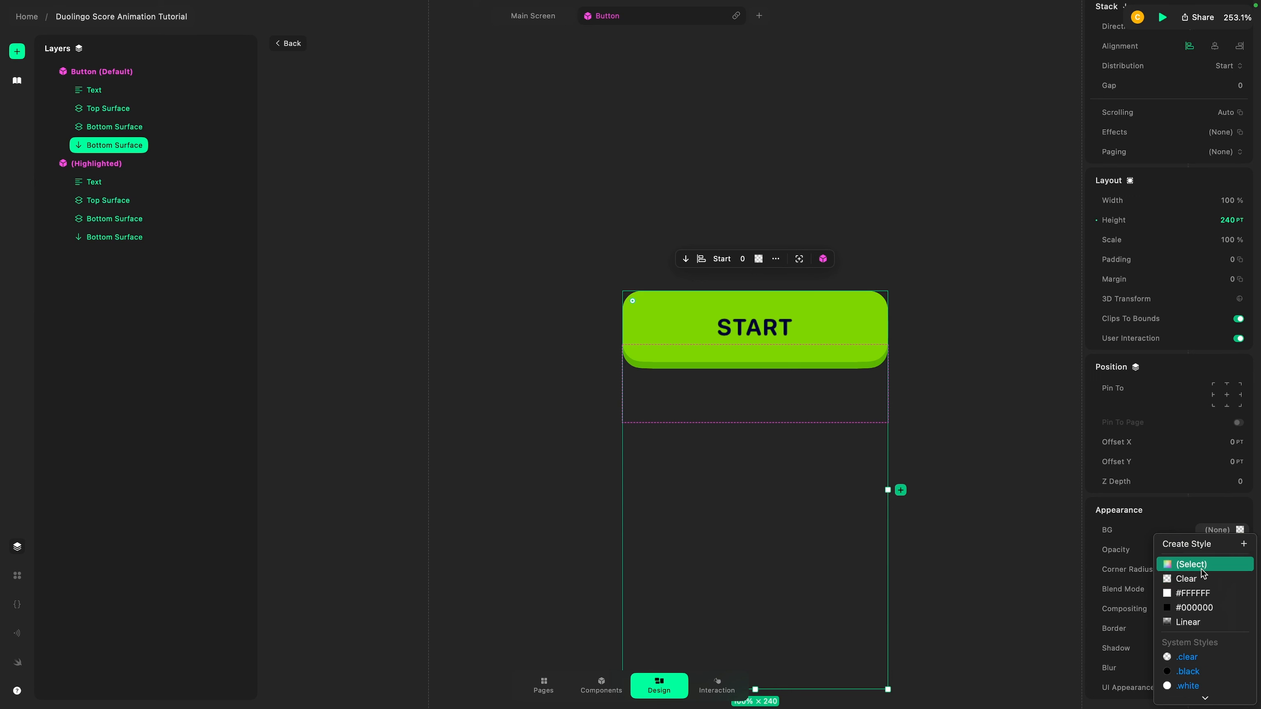
left_click(1203, 569)
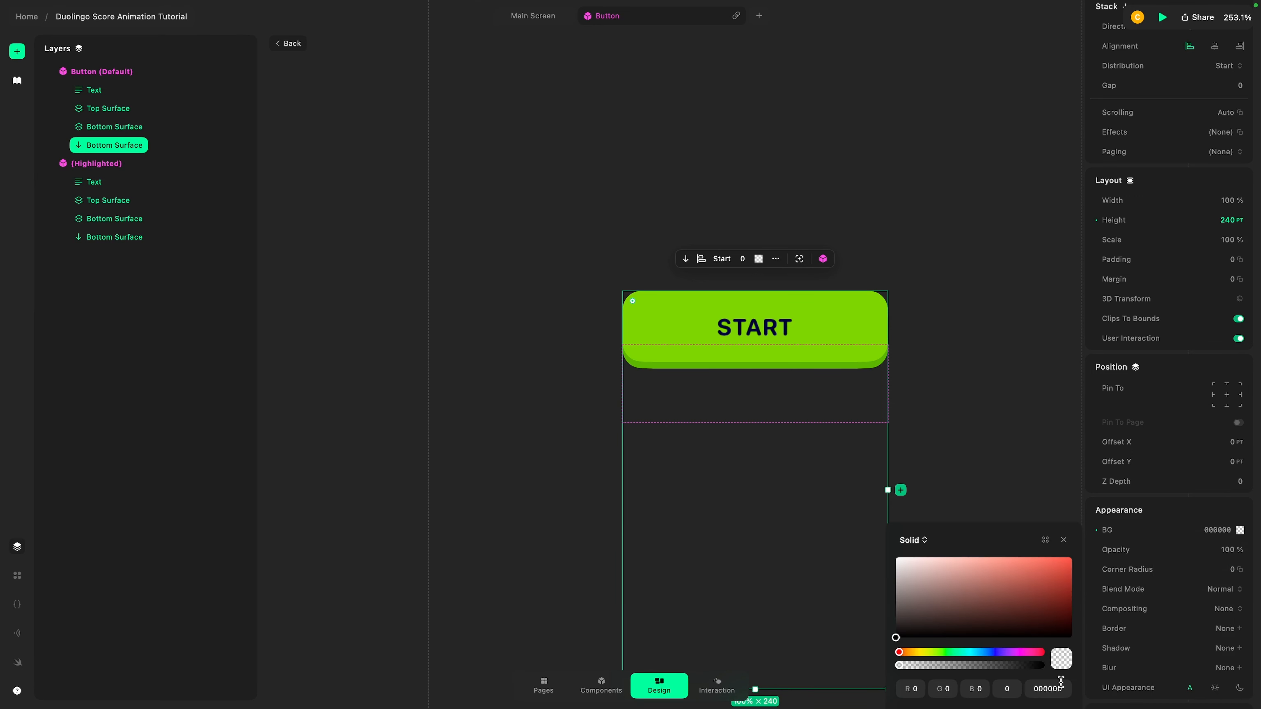
left_click(1062, 688)
key("super+v")
key("Return")
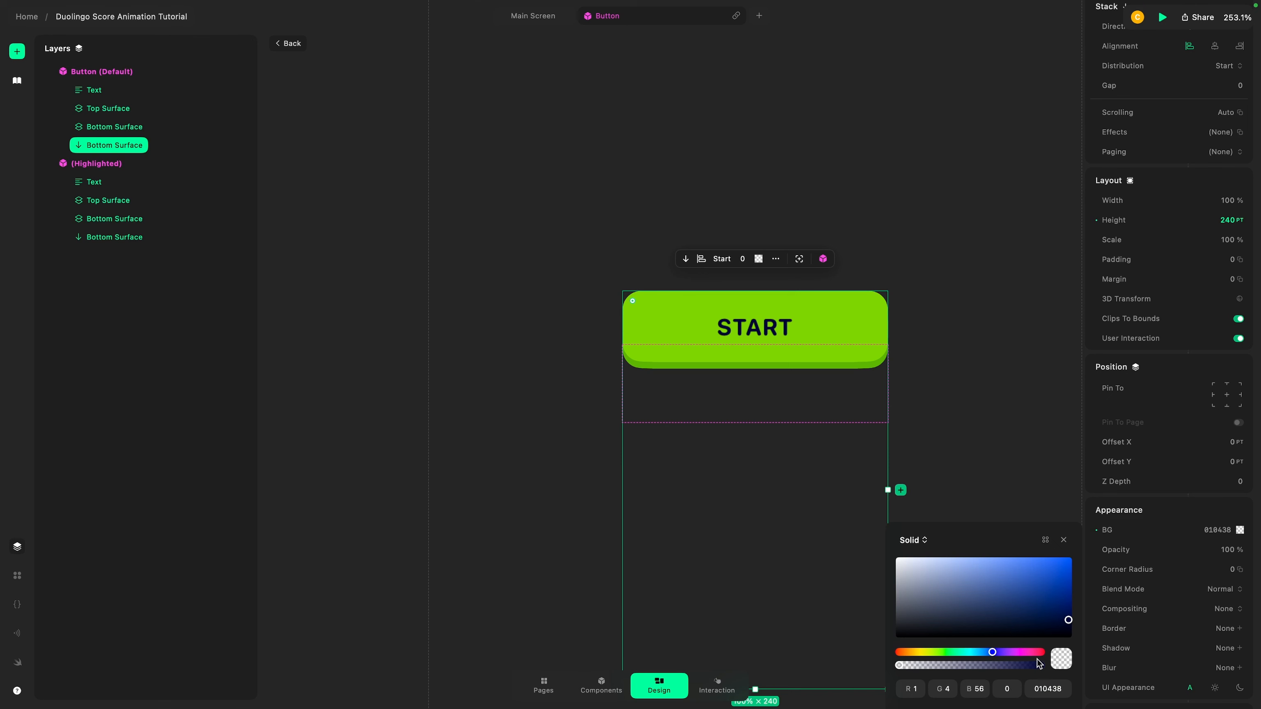
left_click_drag(1039, 664, 1076, 665)
left_click(999, 461)
scroll(786, 522, "down", 2)
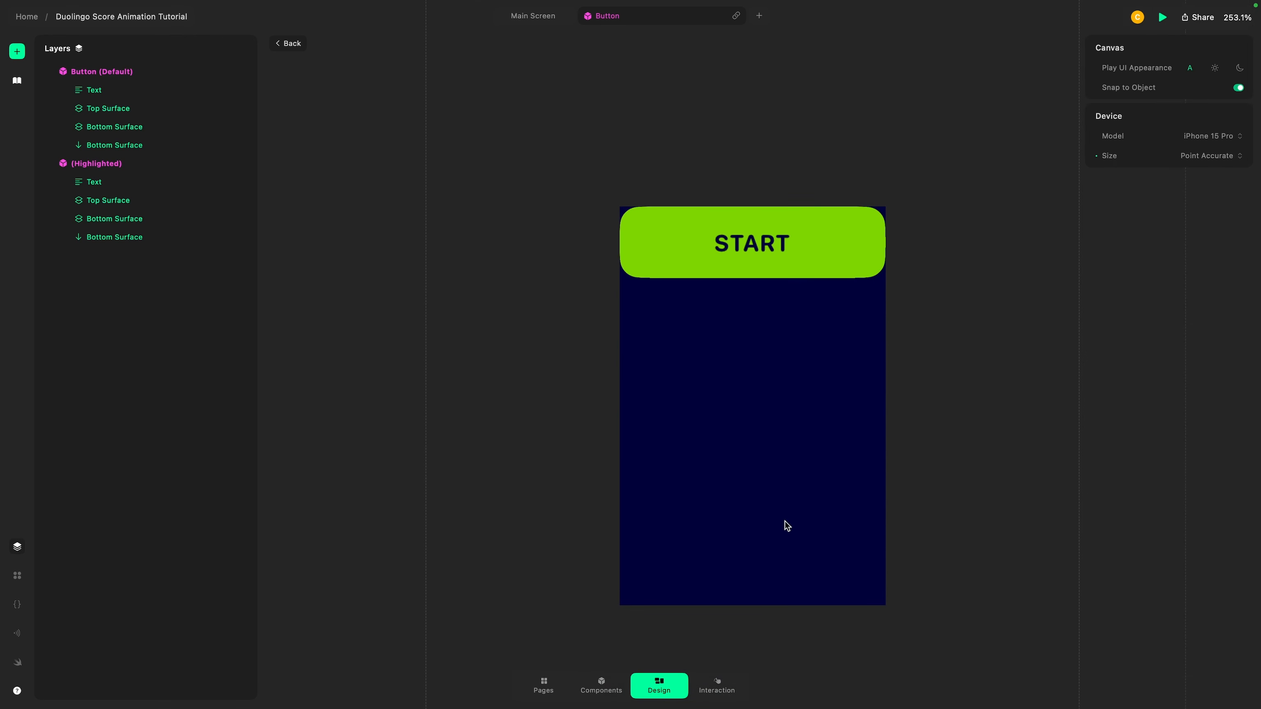
- Set the new Bottom Surface stack's height to 47 pt to match the imported Bottom Surface layer
left_click(111, 145)
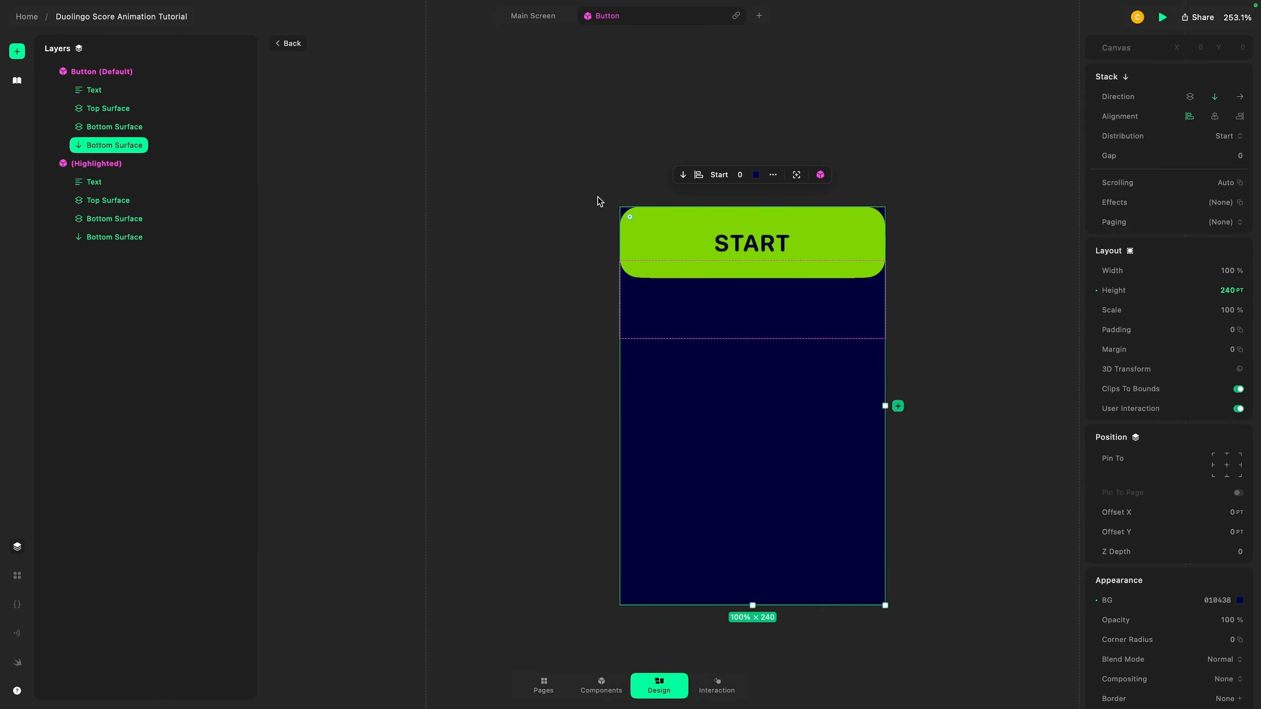
left_click(133, 128)
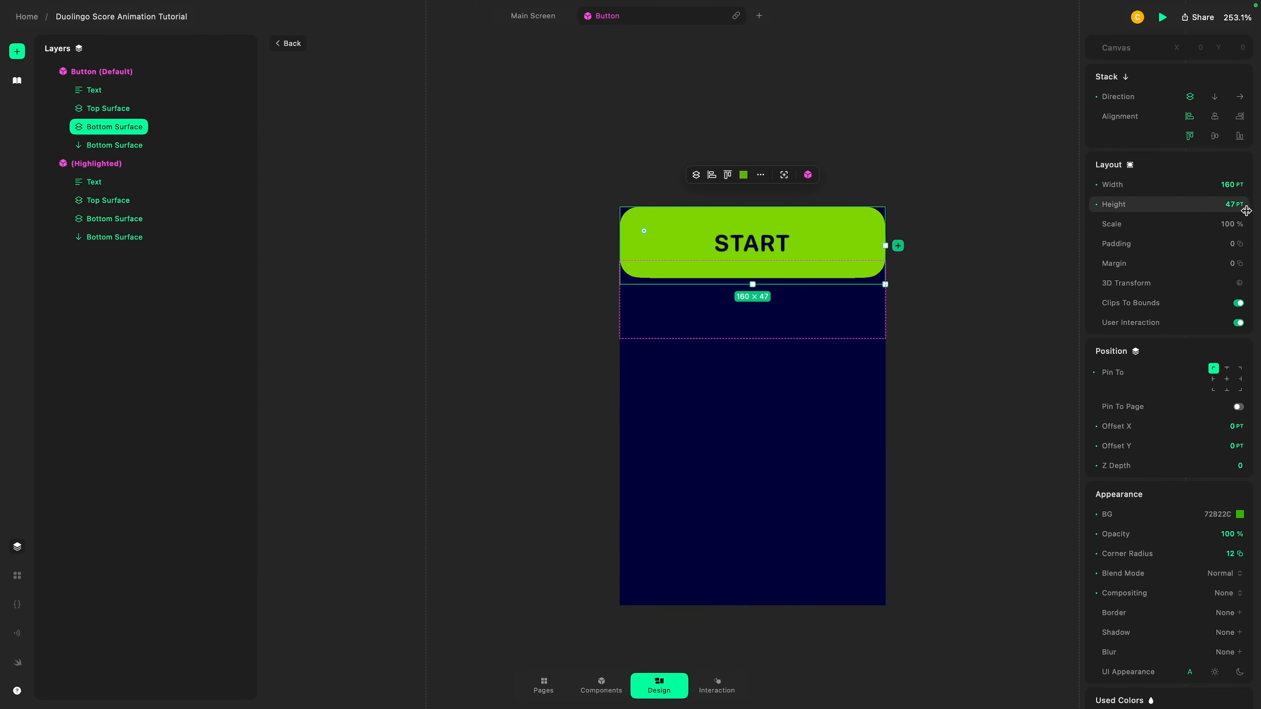
left_click(149, 144)
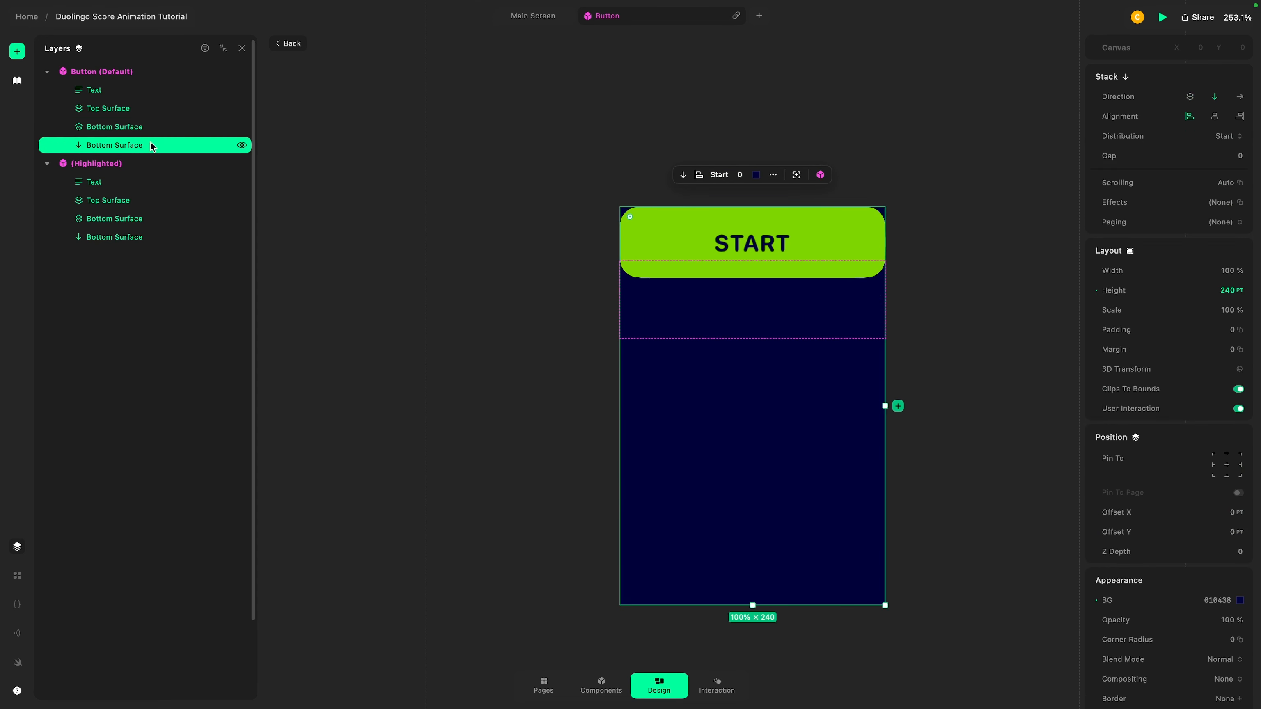
left_click(1229, 291)
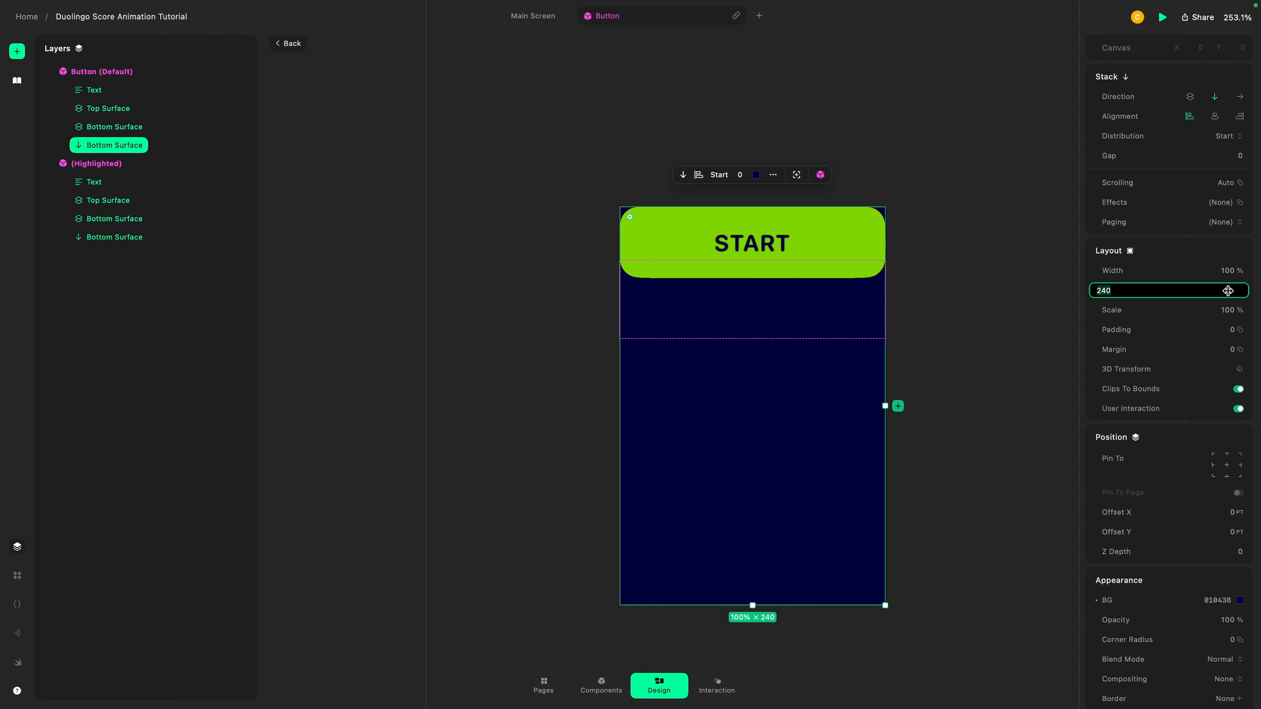
type("47")
key("Return")
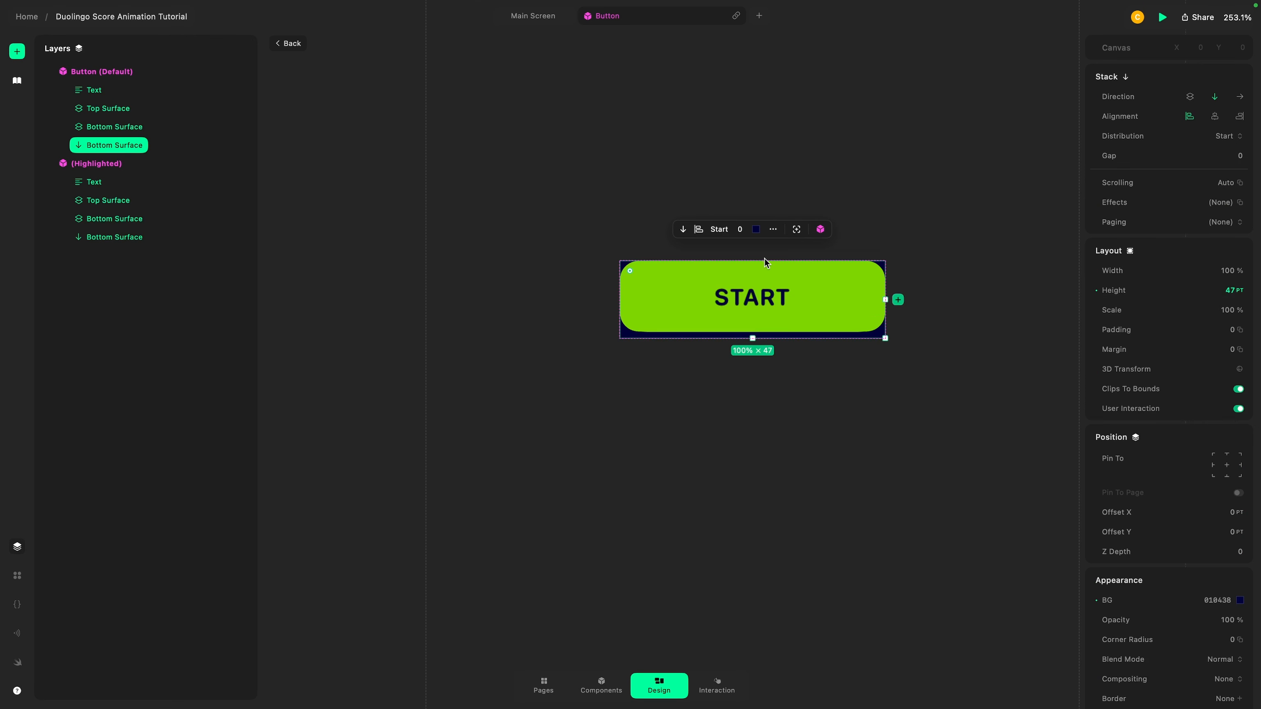
scroll(762, 277, "up", 5)
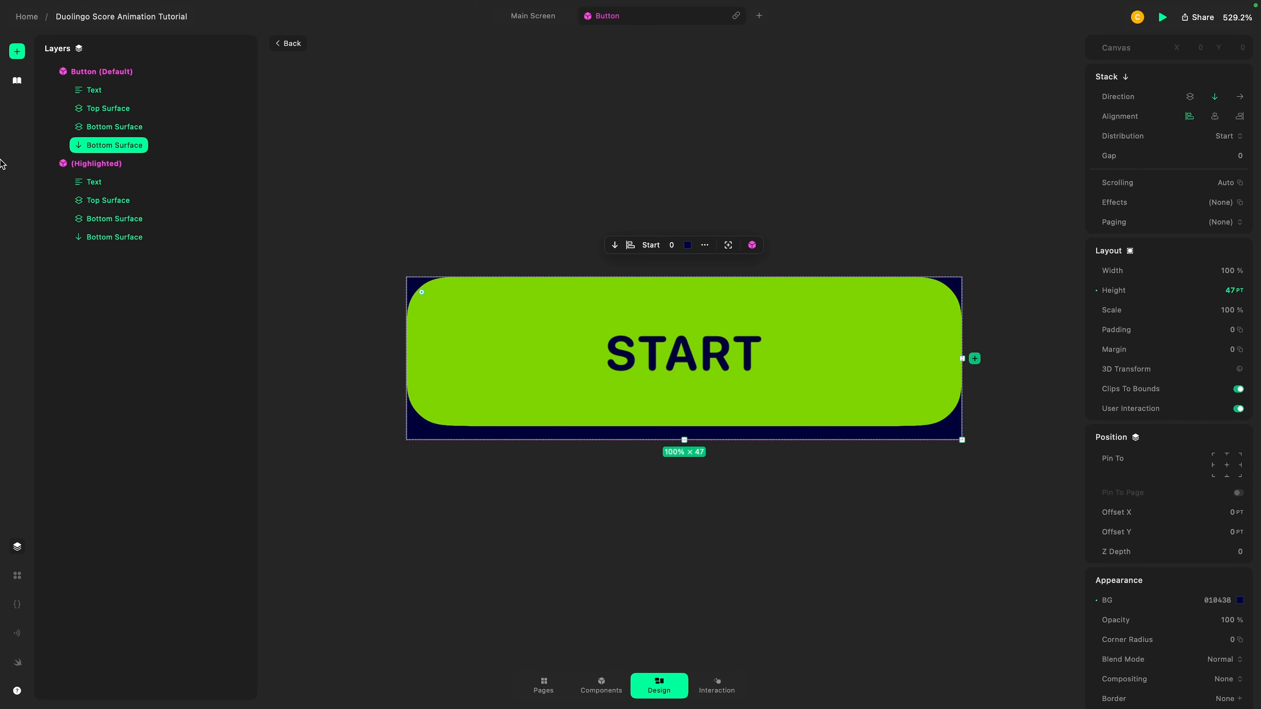
- Rename the new stack as Stroke and move it above the Bottom Surface layer in the default Button
double_click(114, 145)
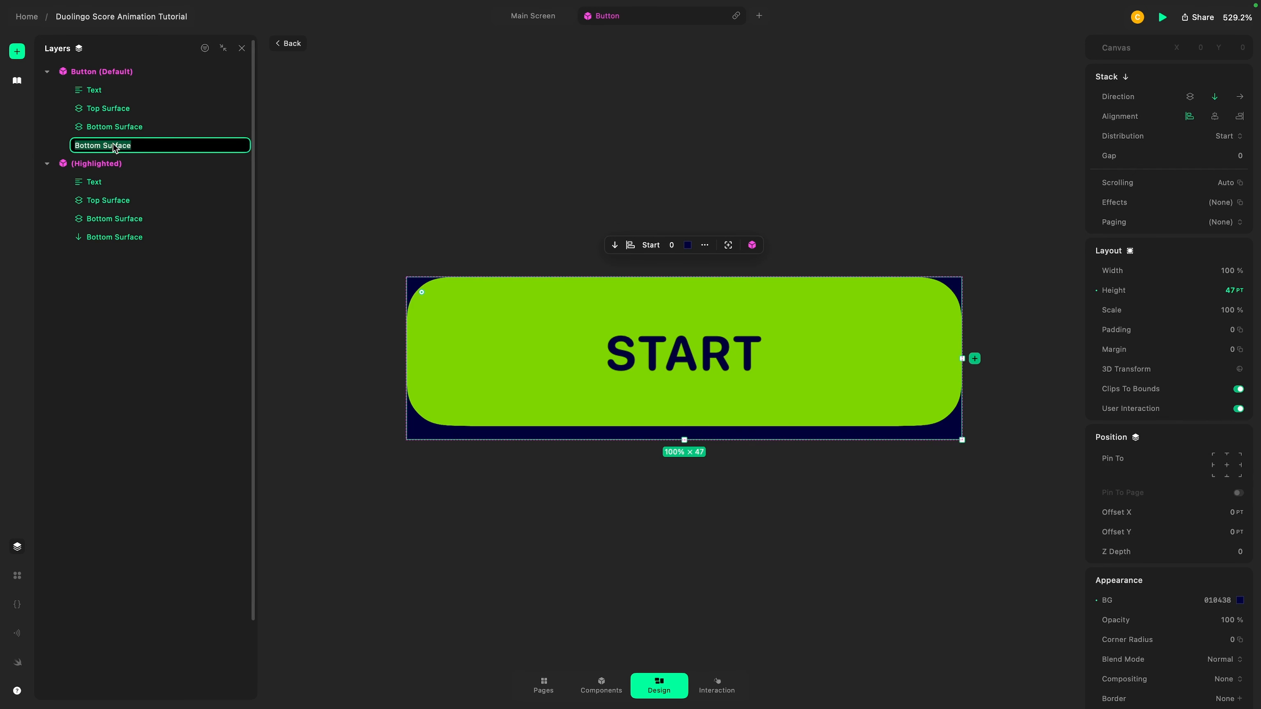
type("Stroke")
key("Return")
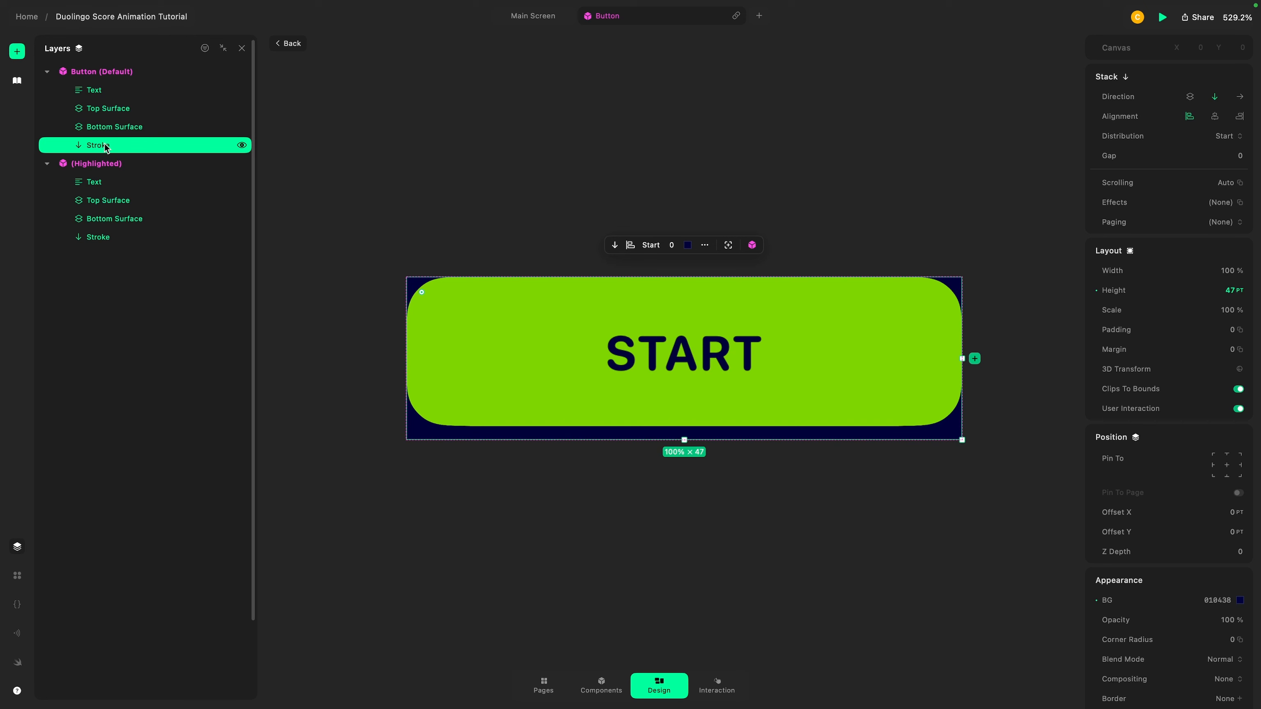
mouse_move(106, 147)
left_mouse_down()
mouse_move(106, 109)
mouse_move(99, 142)
mouse_move(69, 120)
left_mouse_up()
key("super+z")
left_click(392, 444)
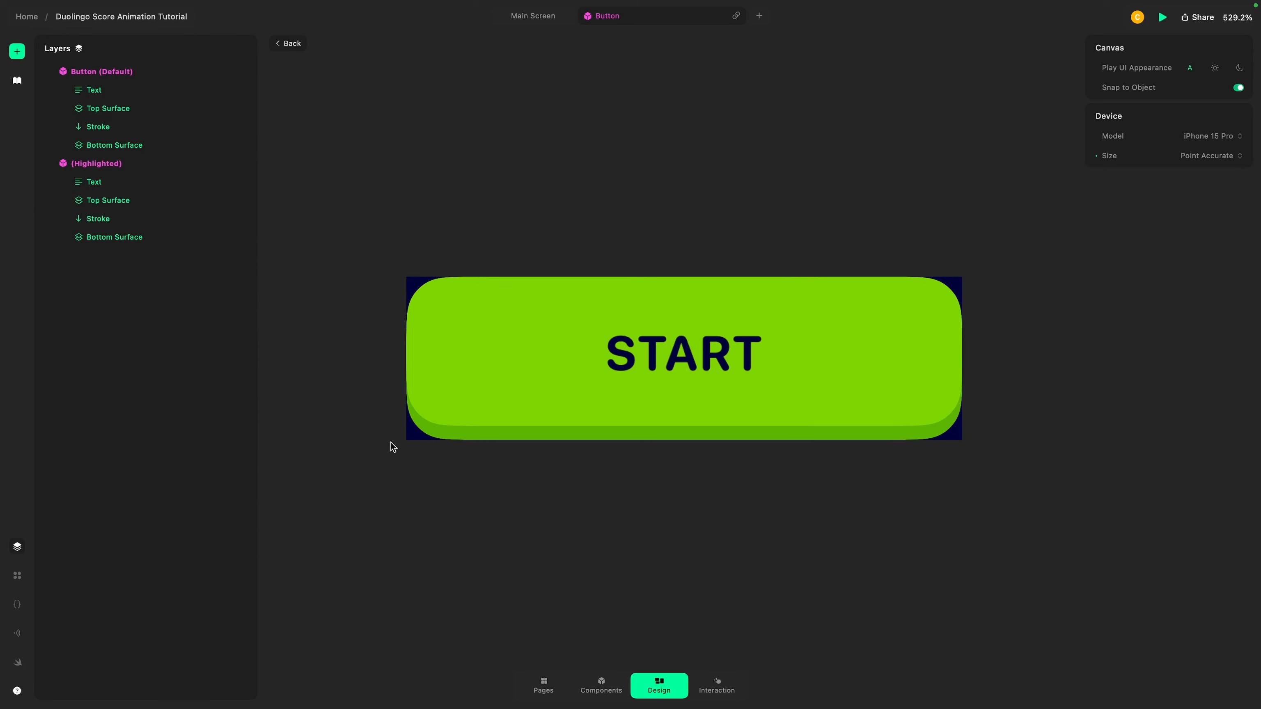
- Try widening the default Button's Bottom Surface layer to 166 pt
scroll(417, 436, "up", 5)
left_click(416, 436)
scroll(409, 424, "down", 5)
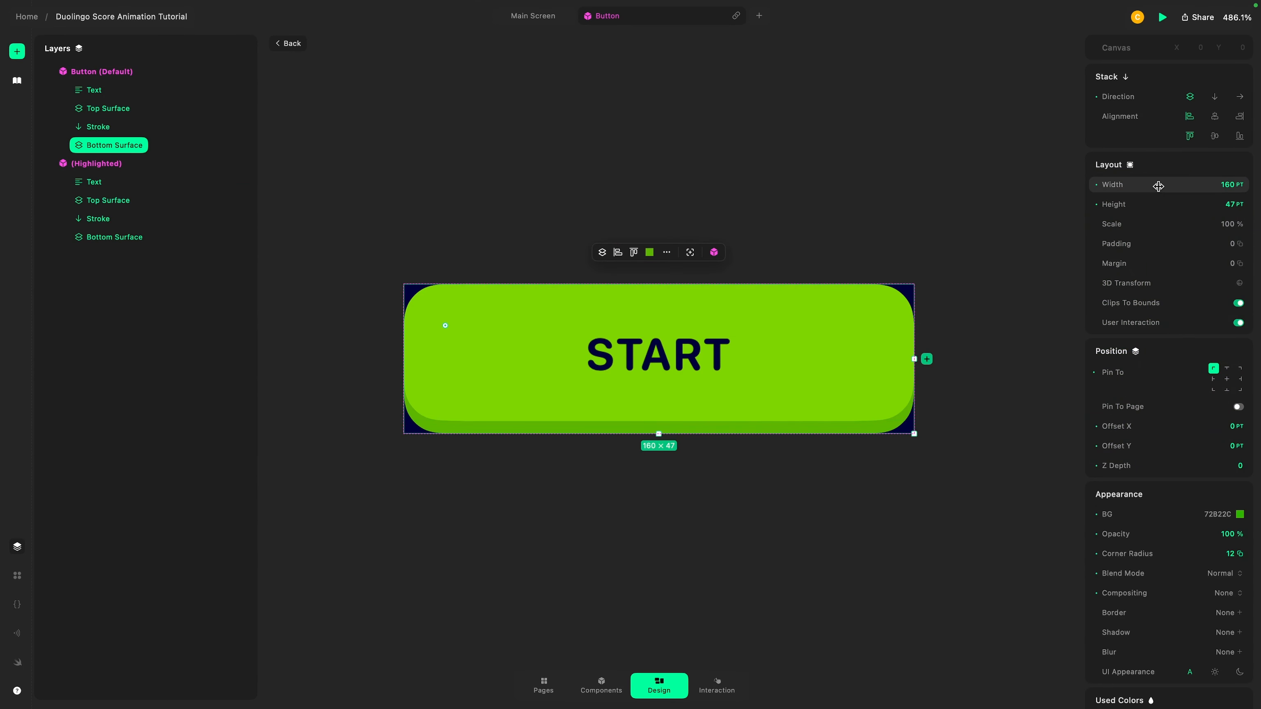
left_click(1212, 183)
key("Right")
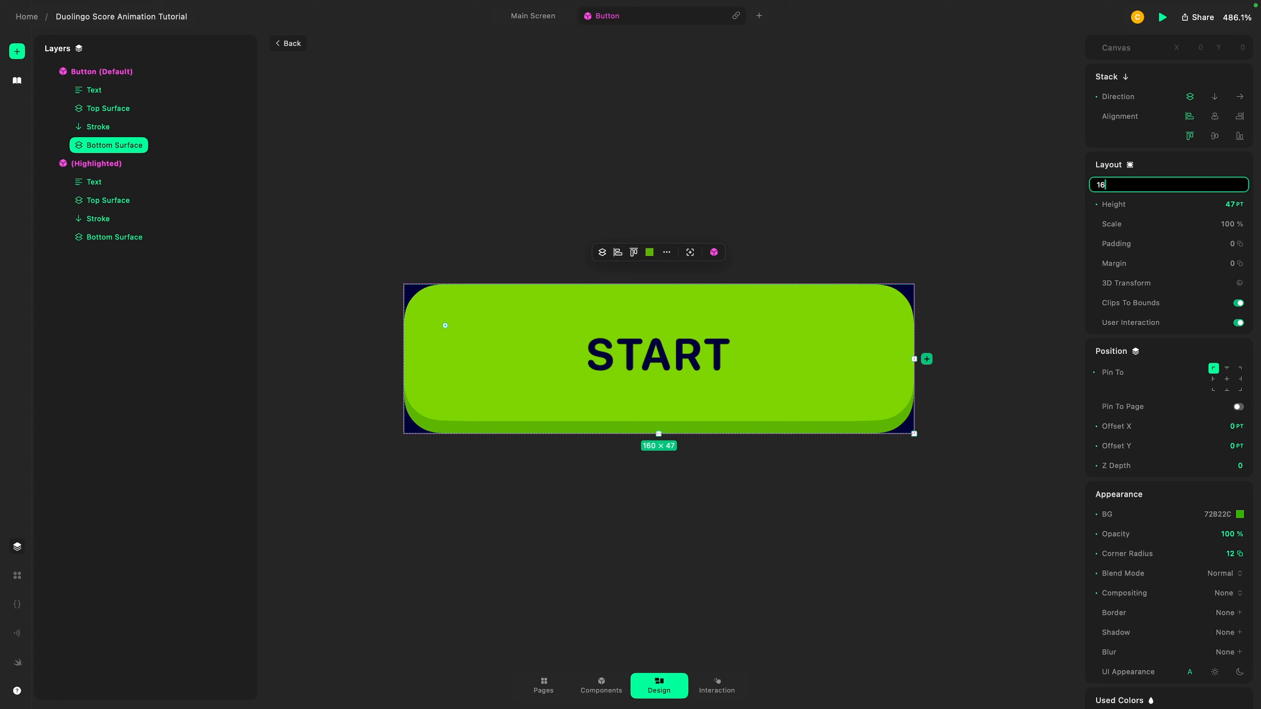
key("Return")
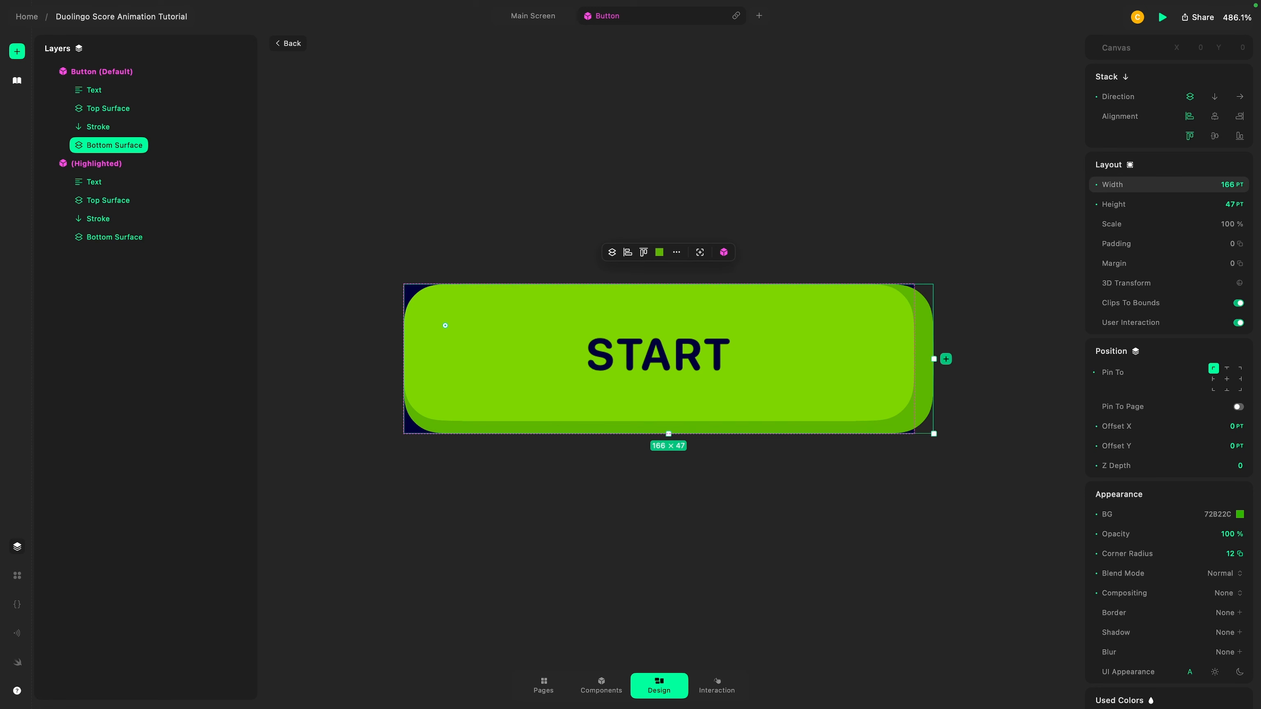
- Set the width of the default Button's Stroke layer to 104%
left_click(239, 127)
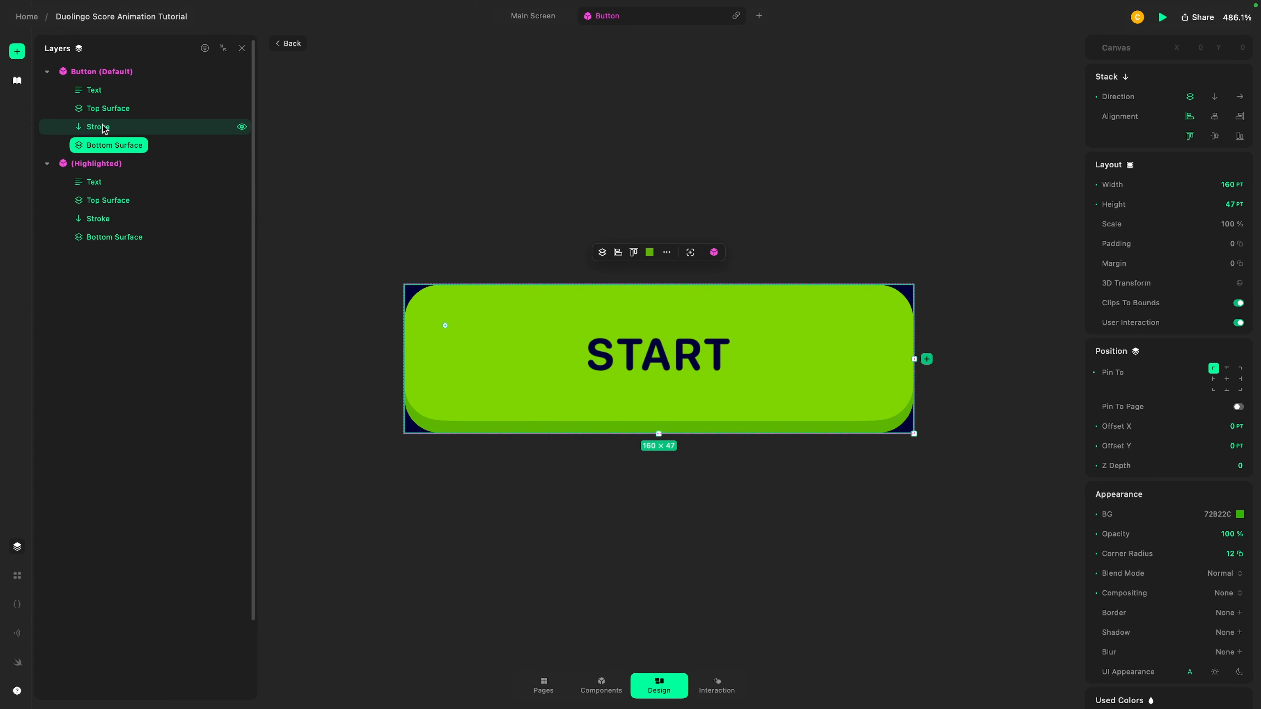
left_click(1211, 271)
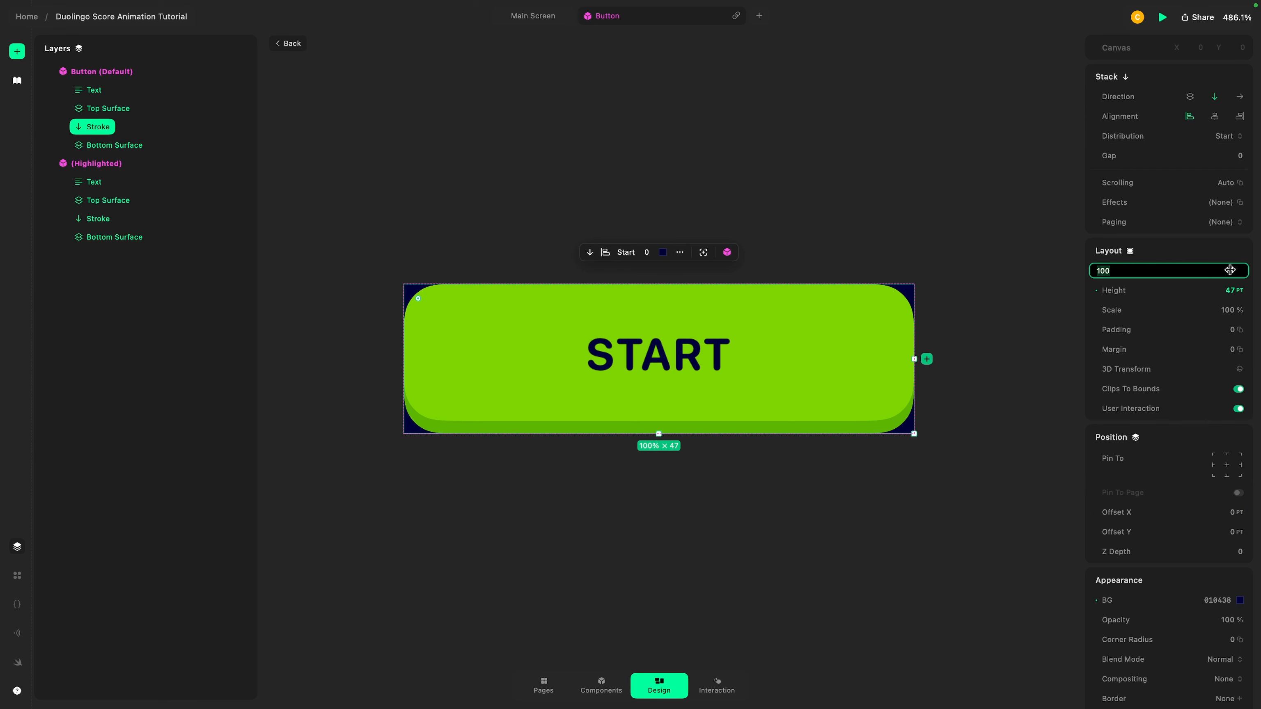
type("102.0")
key("Up")
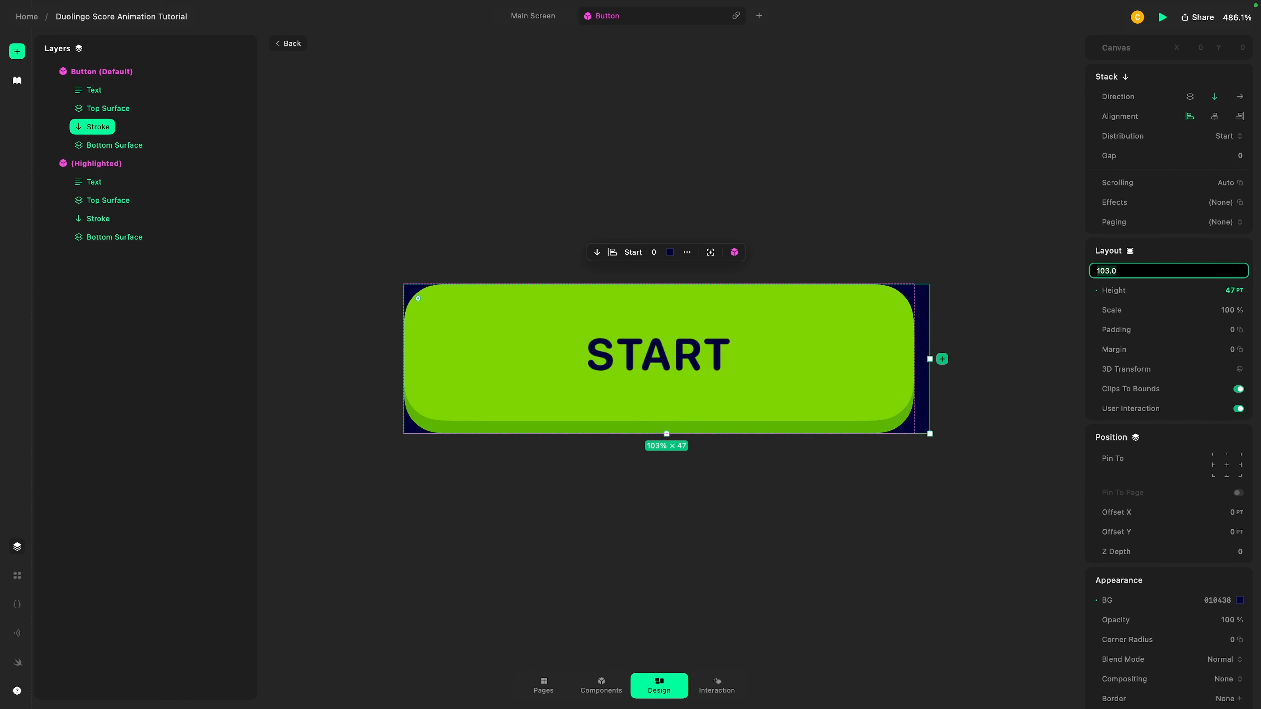
key("Up")
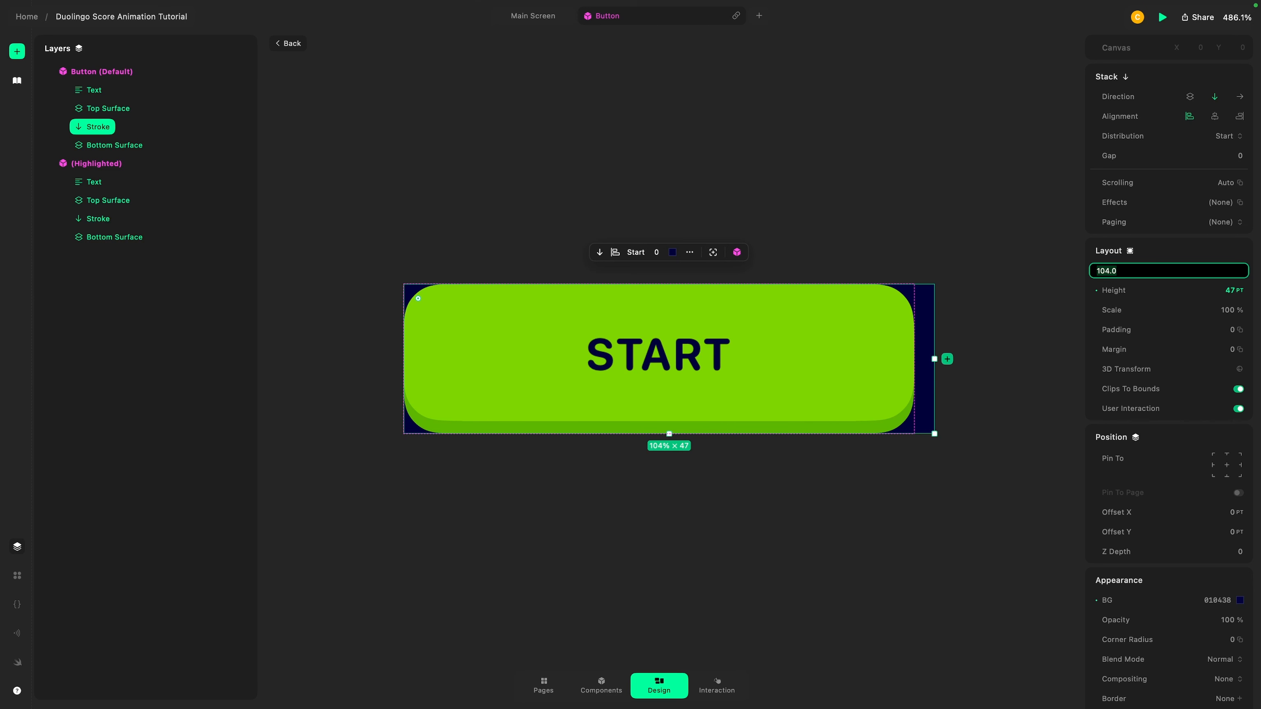
key("Return")
- Set the Stroke layer's height to 54 pt and clear the selection
left_click(1226, 291)
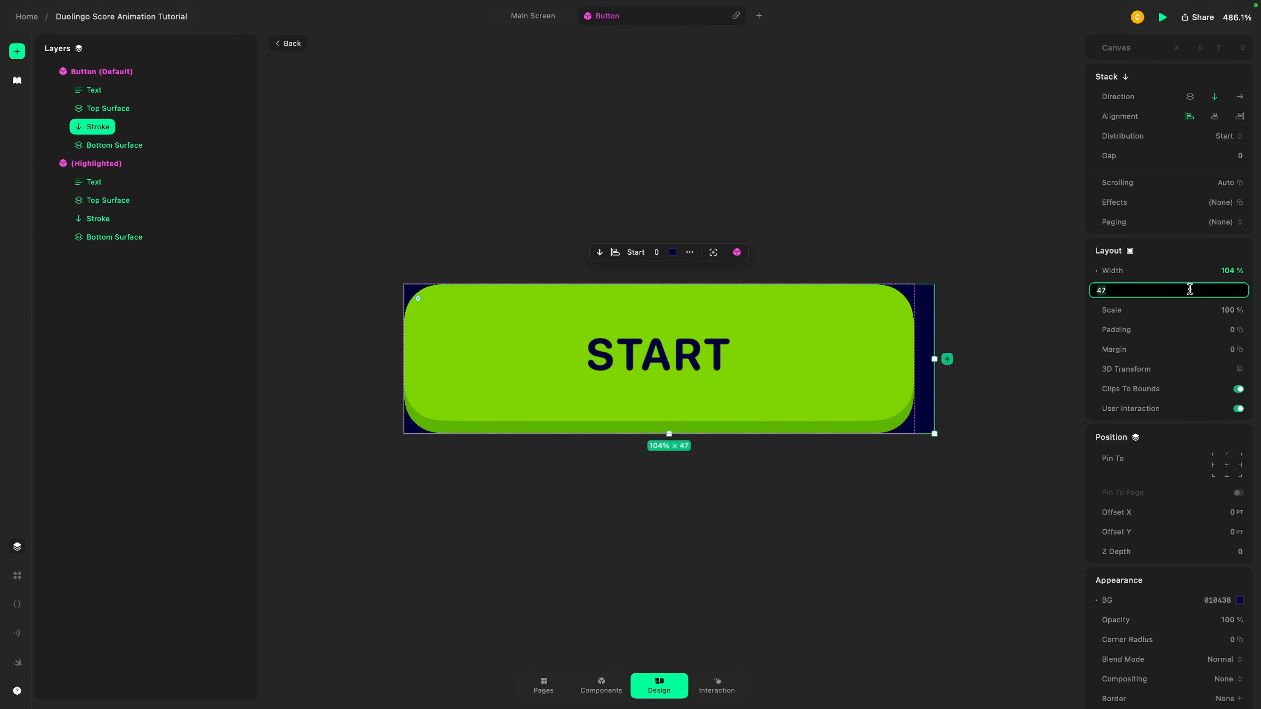
key("Up")
key("Up")
key("Up")
key("Up")
key("Up")
key("Up")
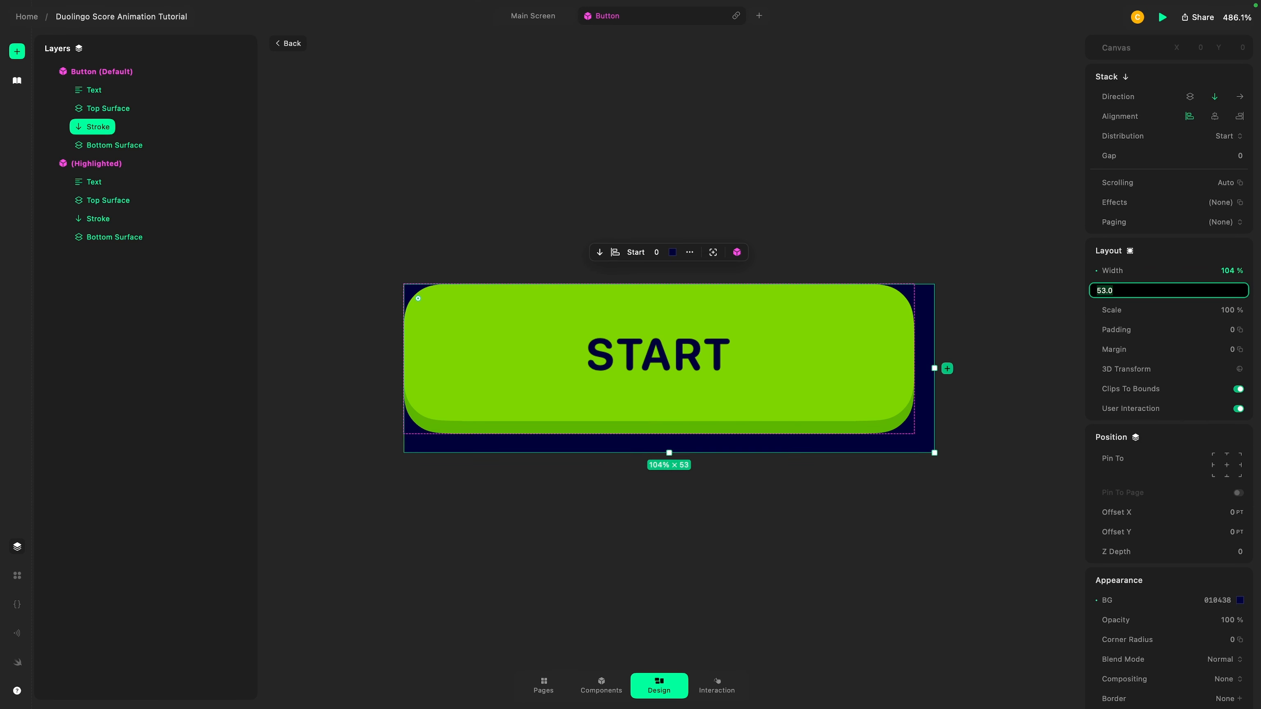
key("Up")
key("Escape")
key("Escape")
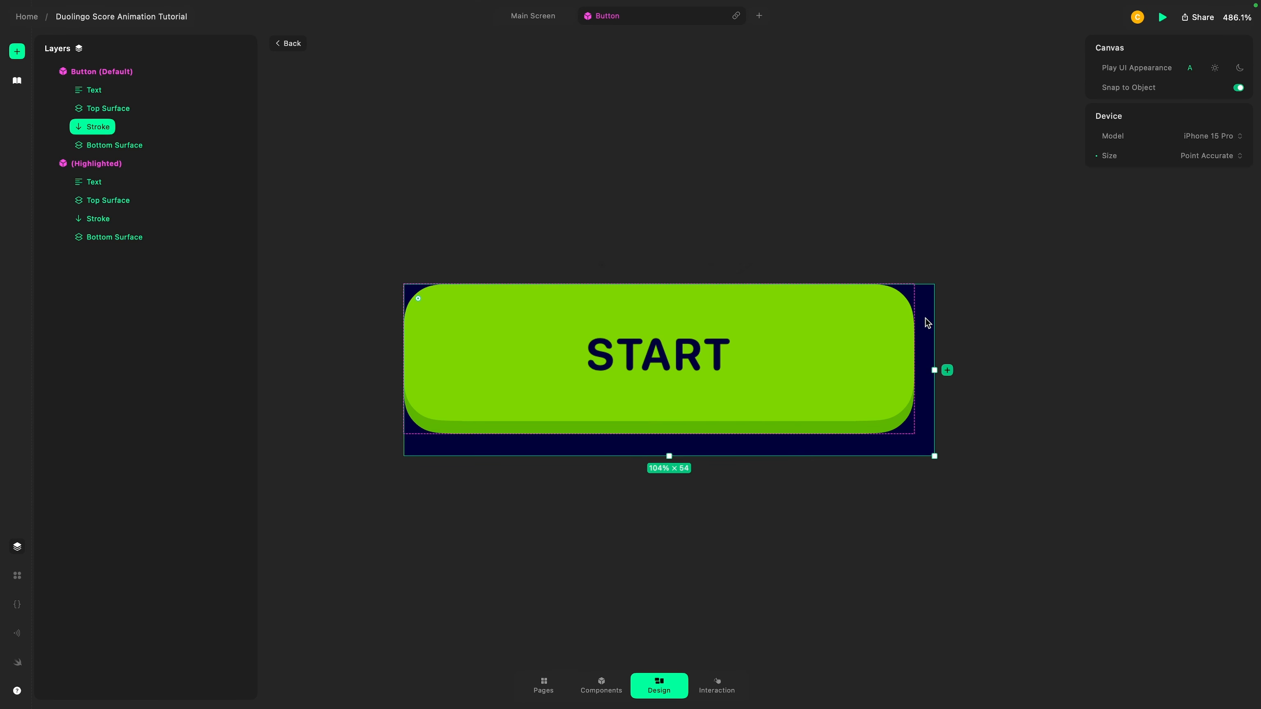
- Set the Offset X of the default Button's Stroke layer to -3 pt
left_click(112, 128)
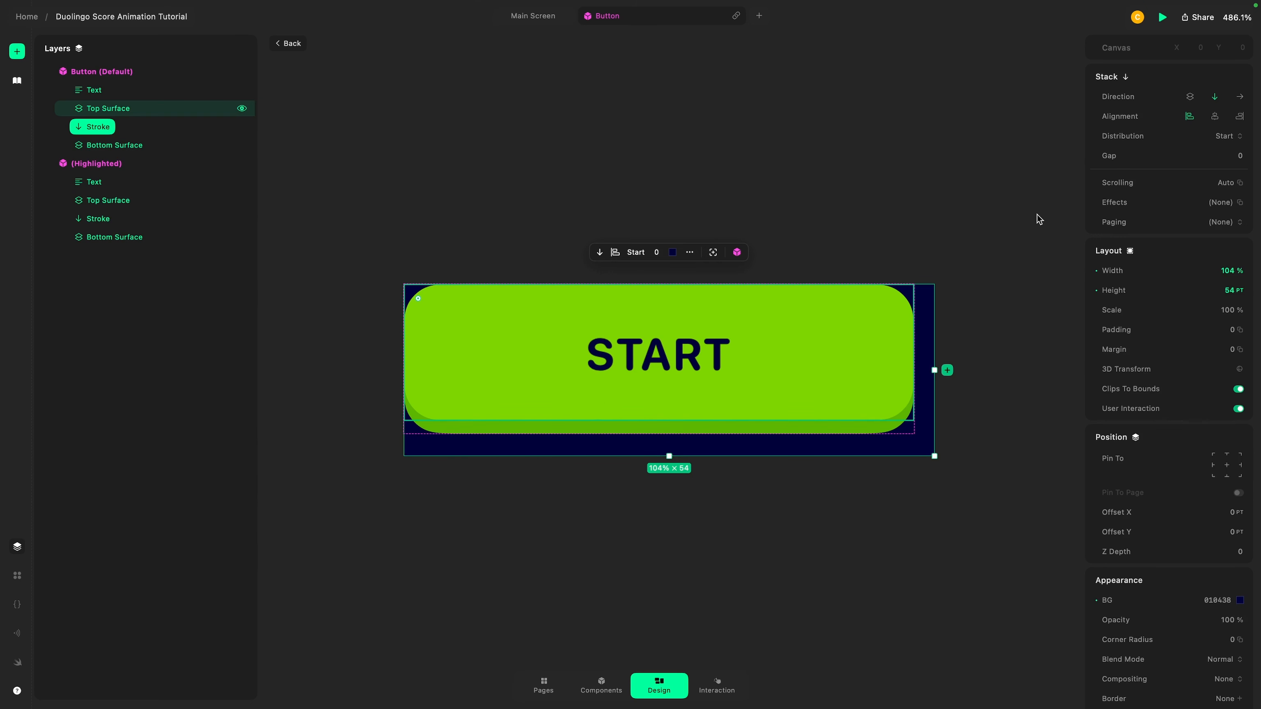
left_click(1238, 514)
left_click(1185, 513)
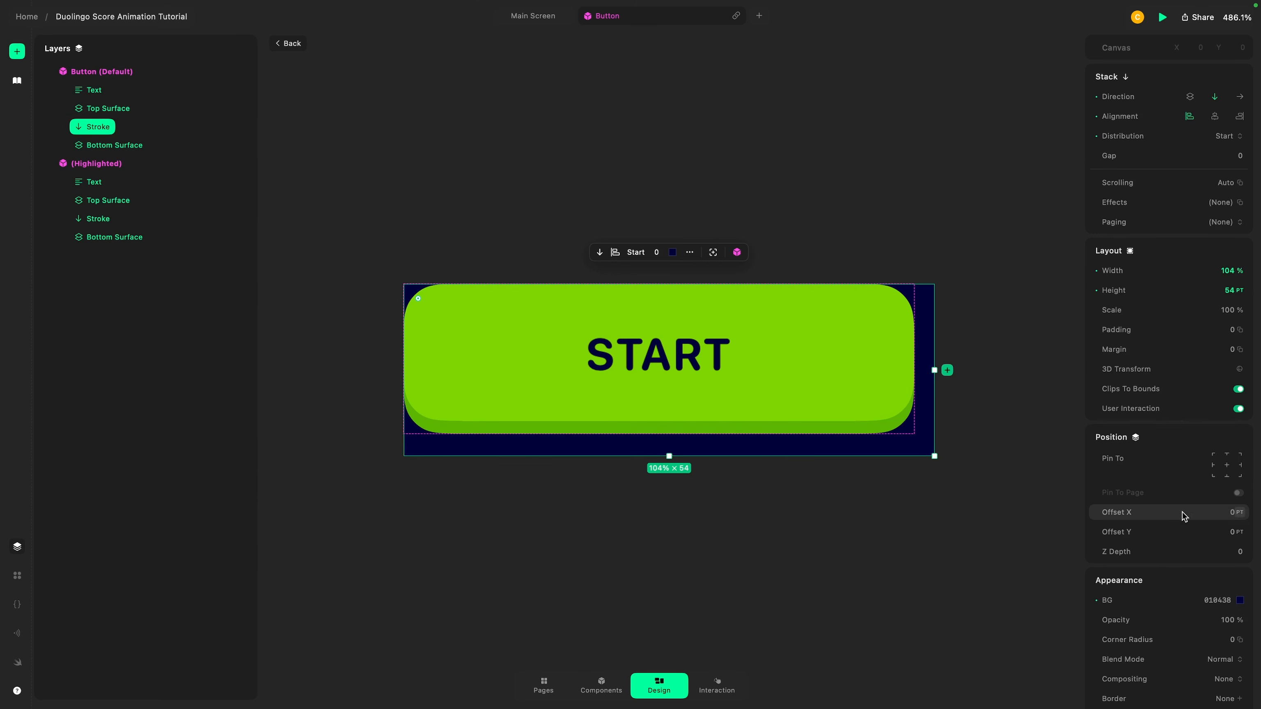
left_click(1232, 515)
key("Up")
key("Down")
key("Down")
key("Down")
key("Down")
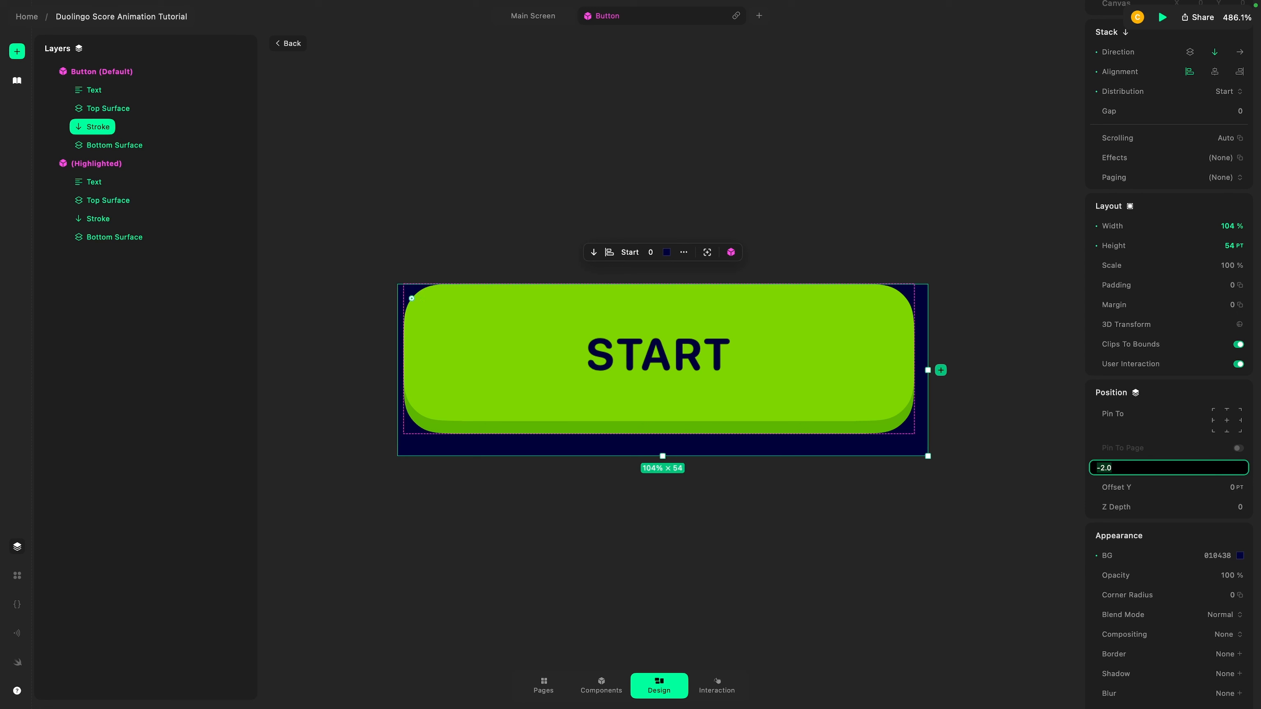
- Set the Stroke layer's Offset Y to -3 pt and clear the selection
left_click(1233, 487)
key("Down")
key("Down")
key("Down")
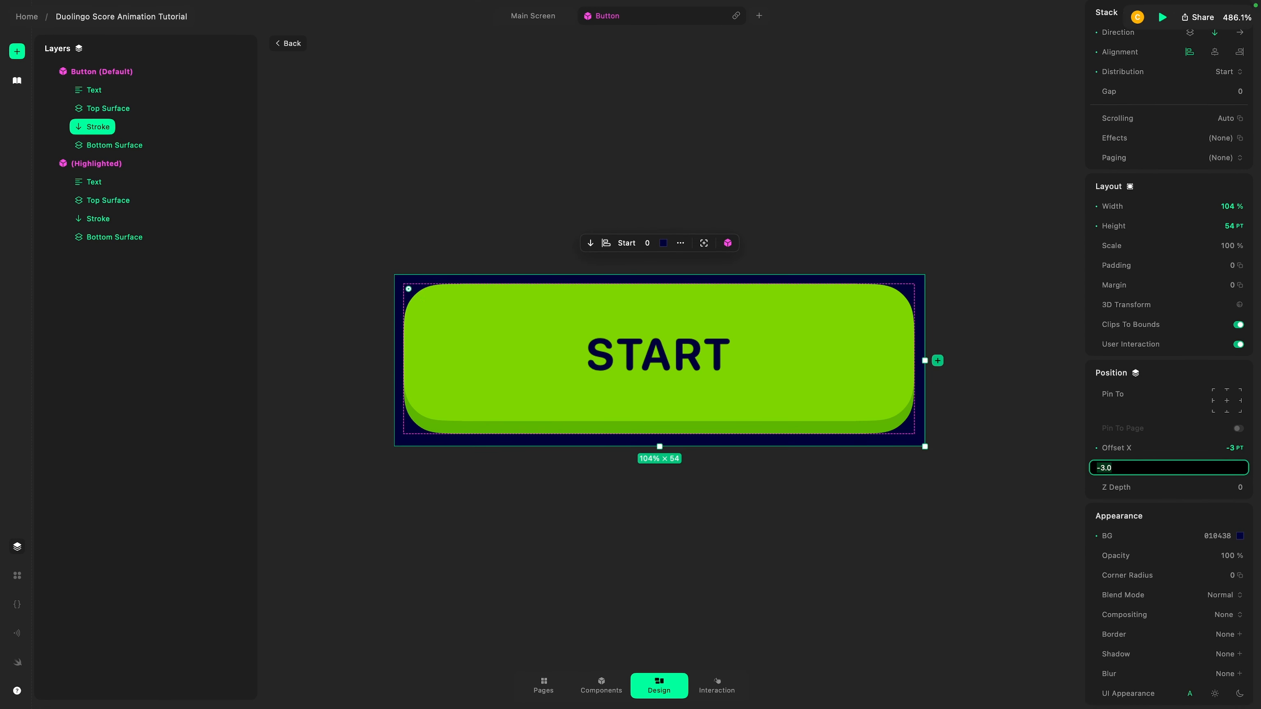
key("Return")
left_click(951, 494)
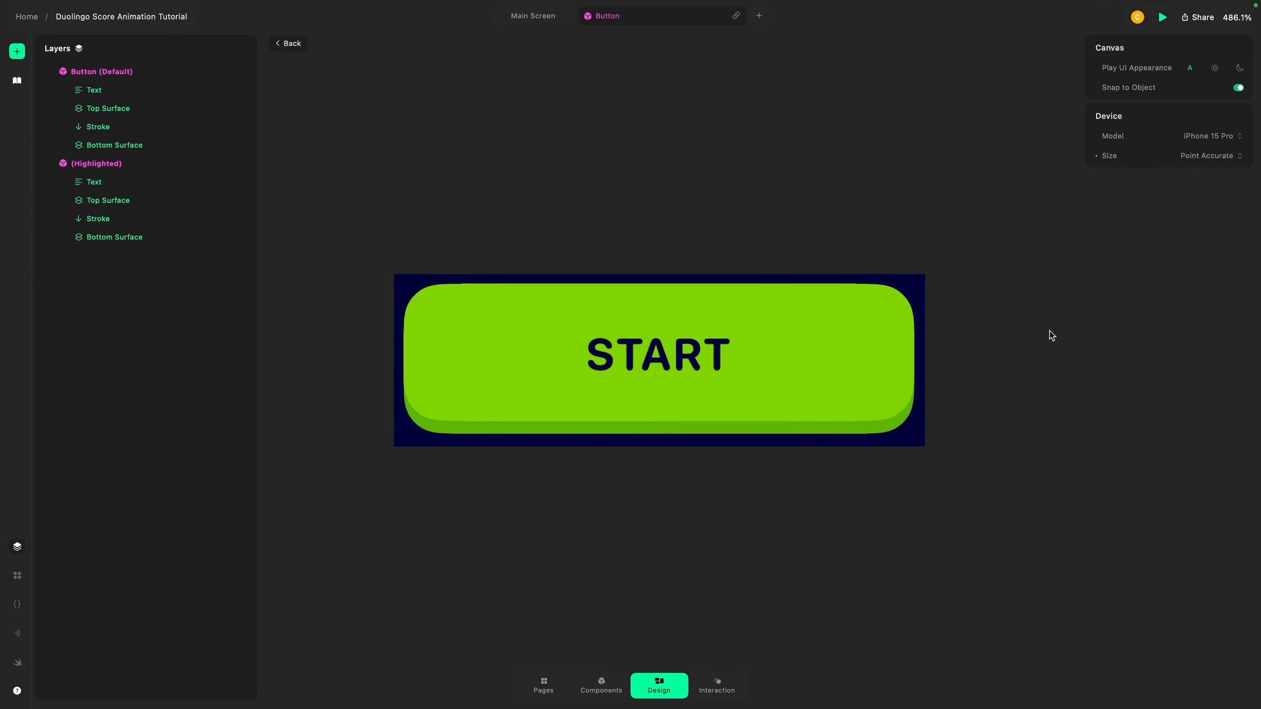
- Set the corner radius of the default Button's Stroke layer to 12 pt on all corners
scroll(882, 286, "up", 3)
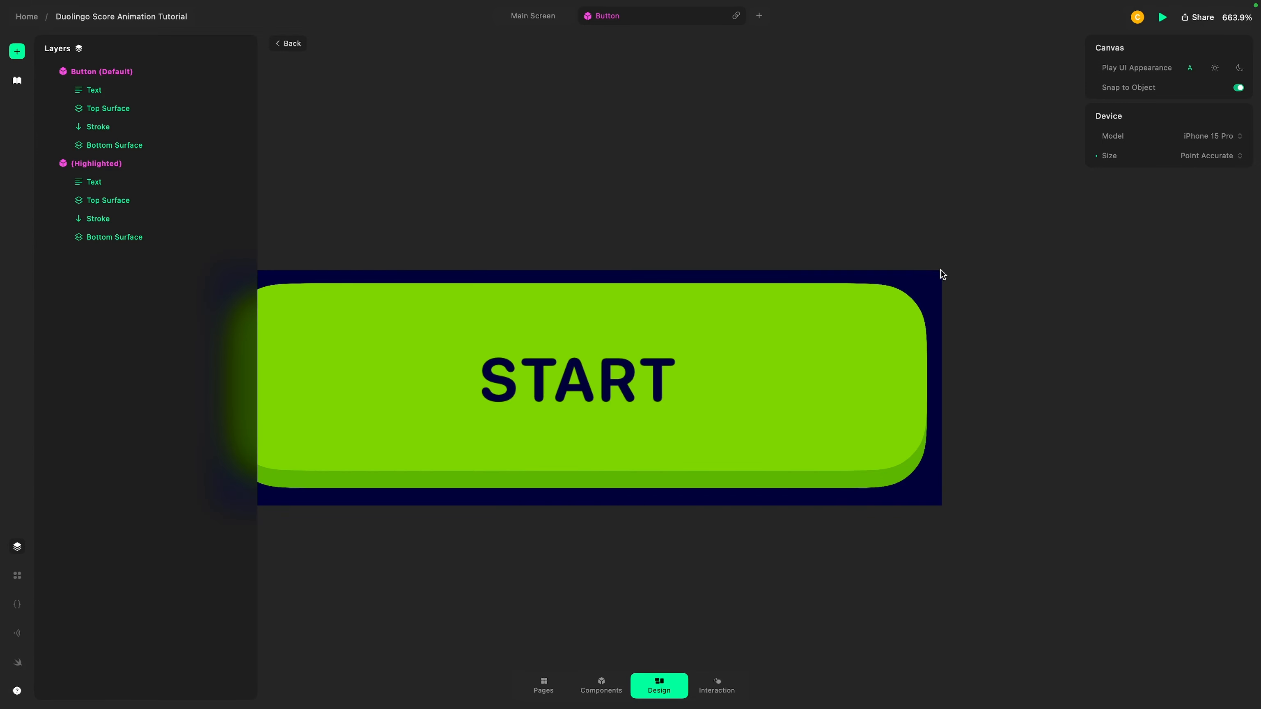
left_click(164, 128)
scroll(1159, 574, "down", 5)
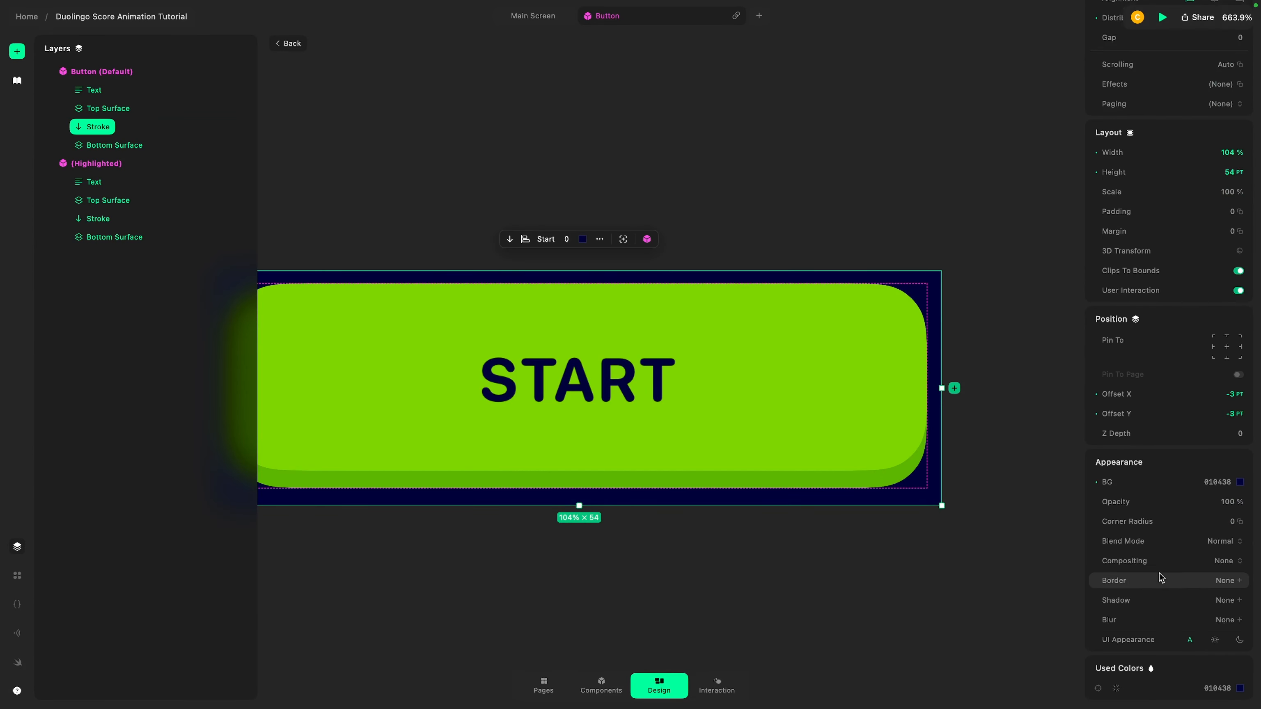
left_click(1225, 481)
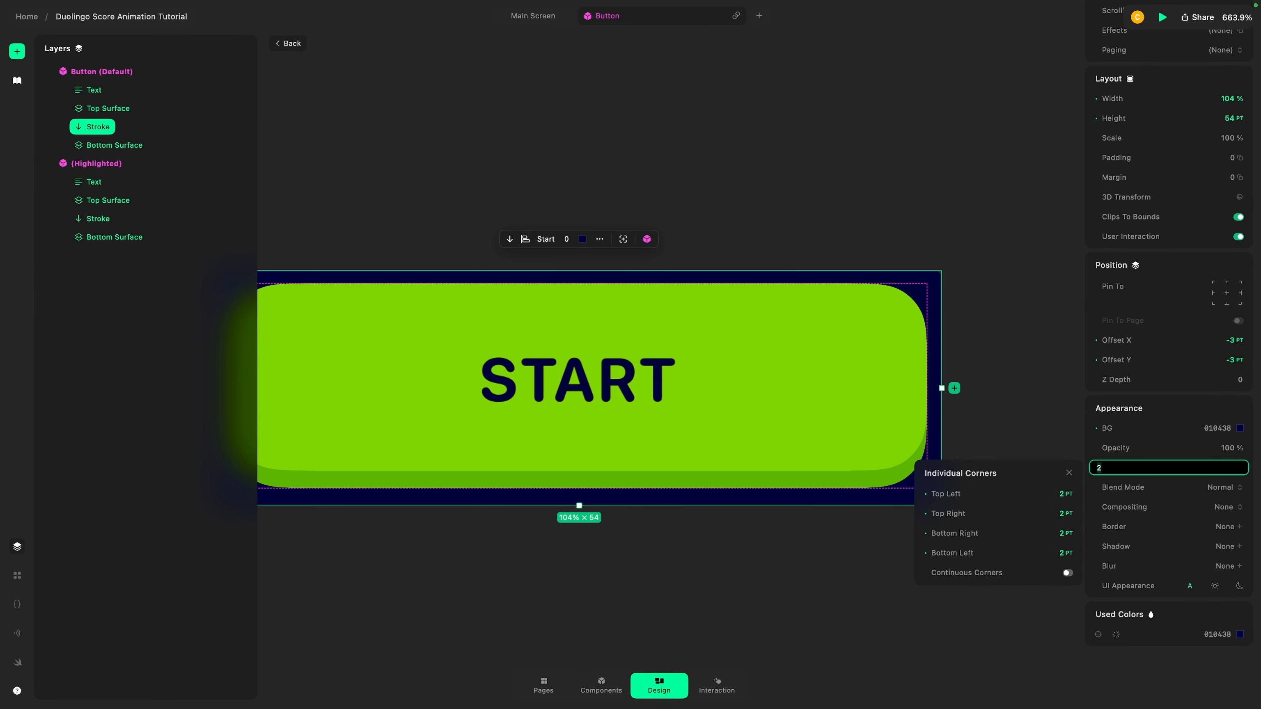
type("7")
key("BackSpace")
type("10")
key("Up")
key("Up")
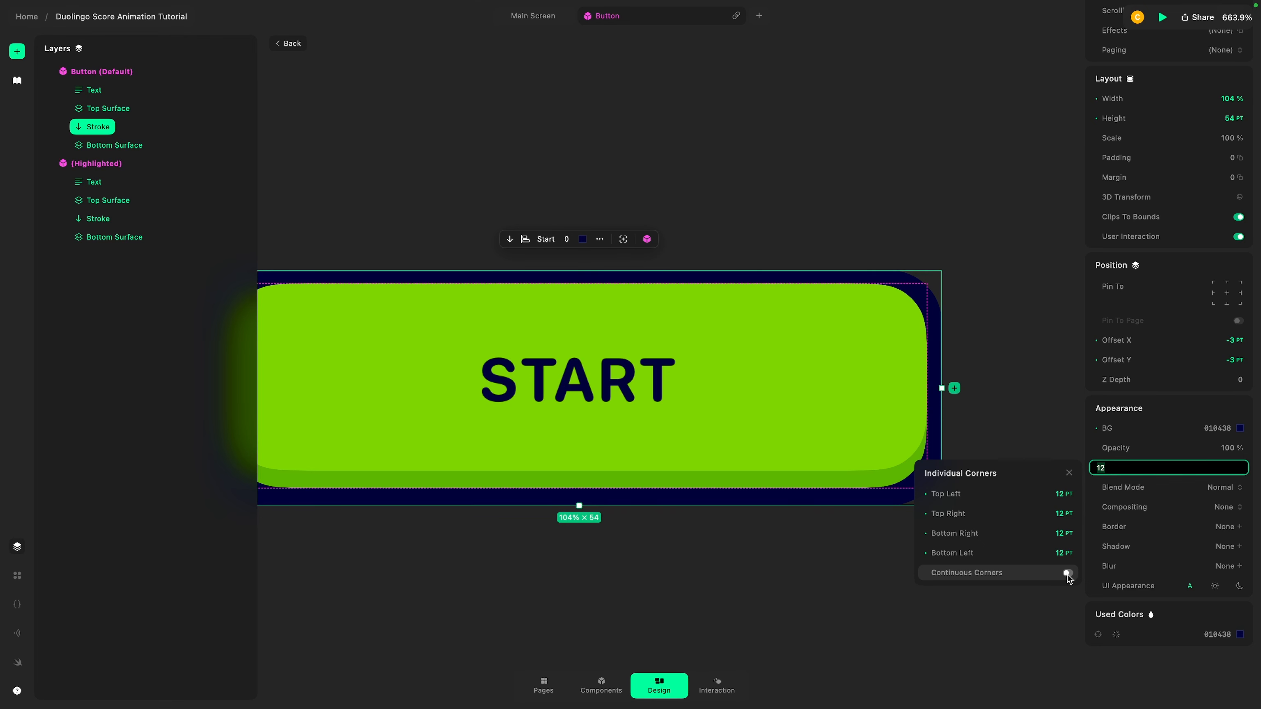
scroll(886, 215, "up", 5)
scroll(1037, 350, "up", 5)
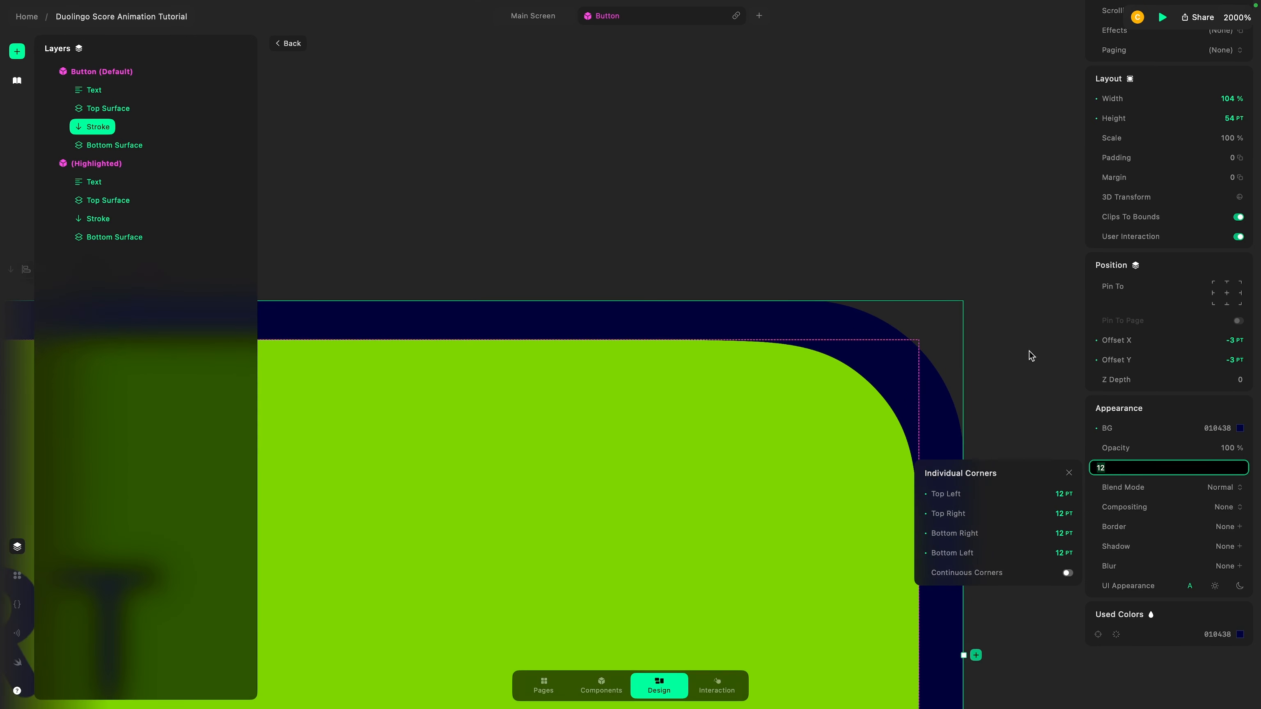
- Enable Continuous Corners on the default Button's Stroke layer
scroll(937, 363, "right", 2)
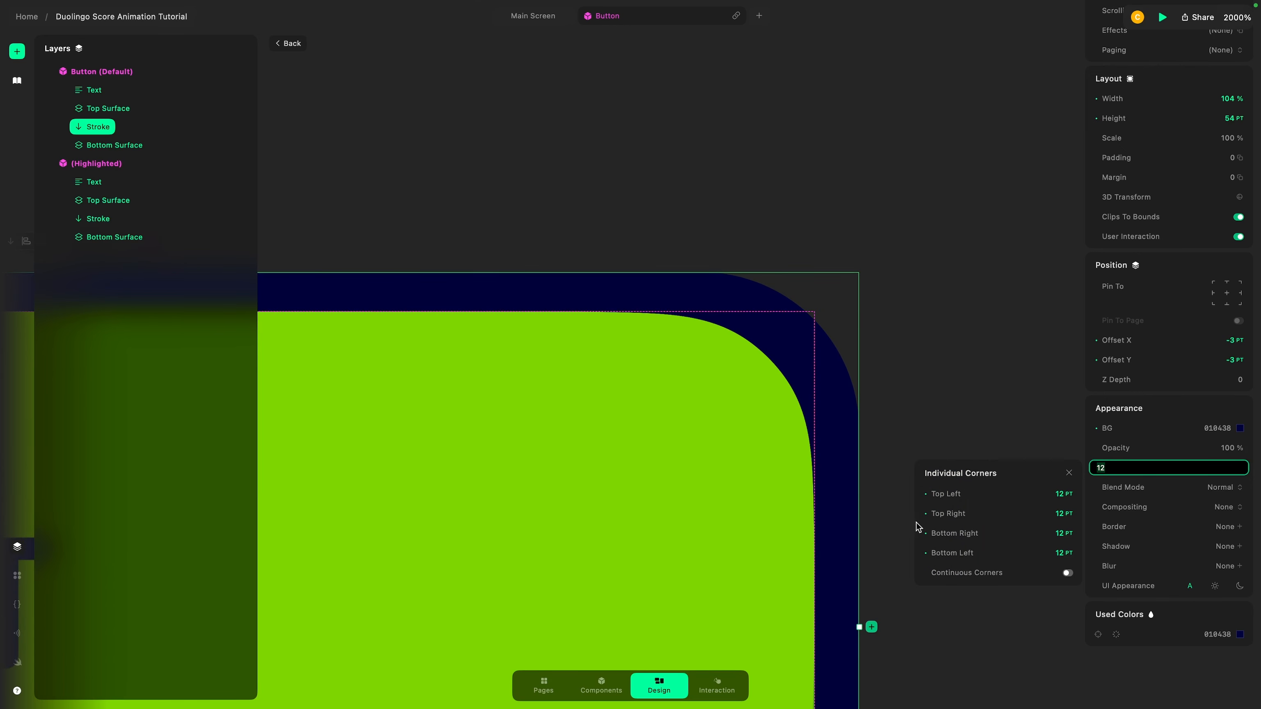
left_click(1067, 574)
left_click(1067, 572)
left_click(1067, 572)
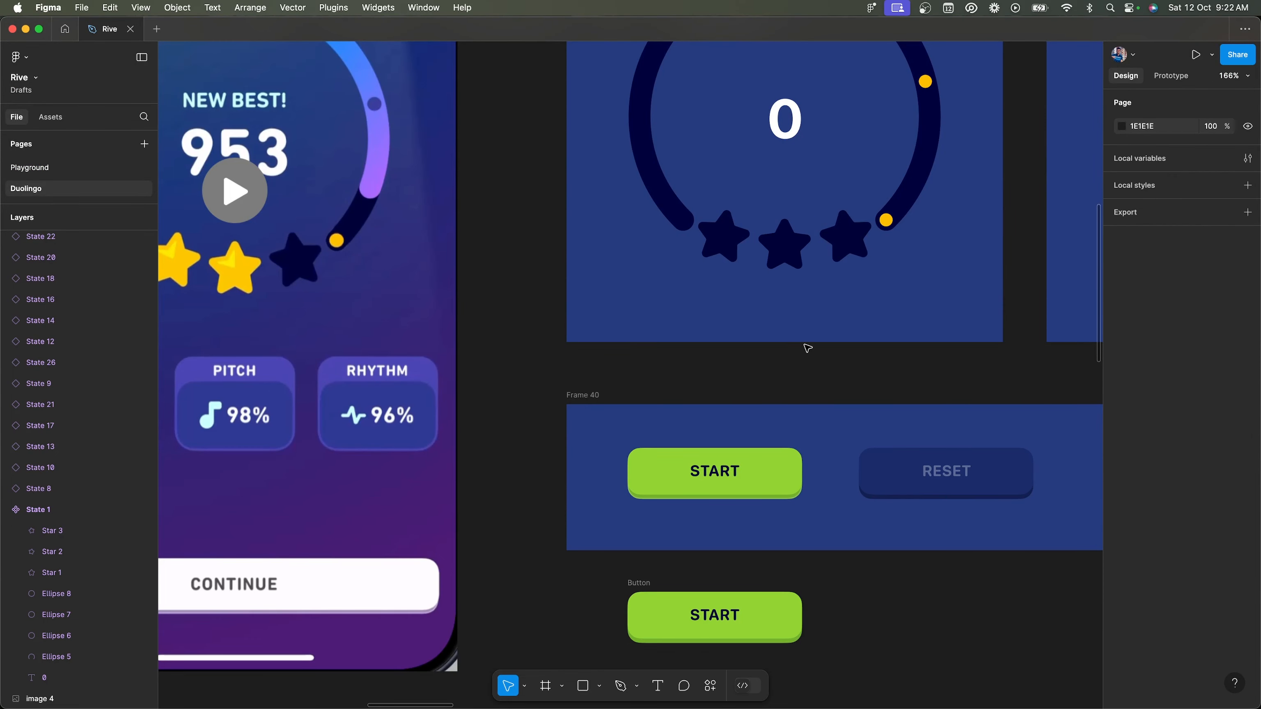
- Inspect the corner smoothing of the START button's top rectangle in Figma and return to Play
left_click(789, 467)
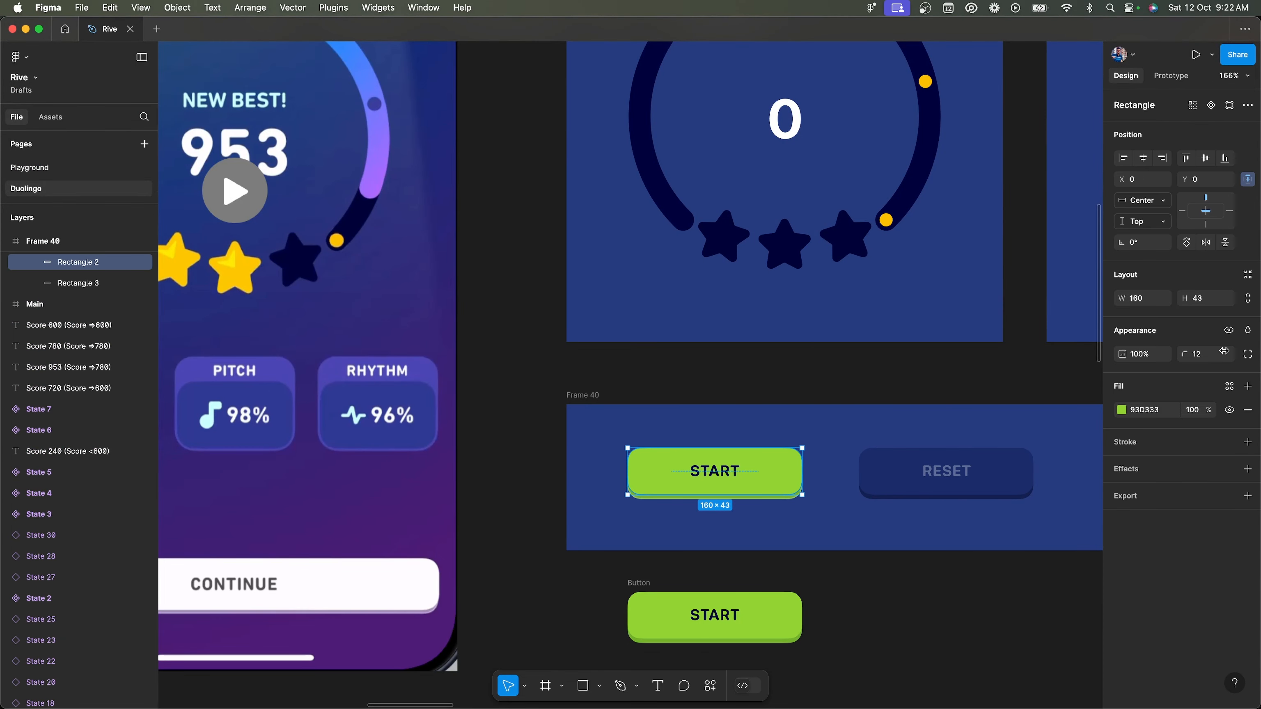
left_click(1247, 354)
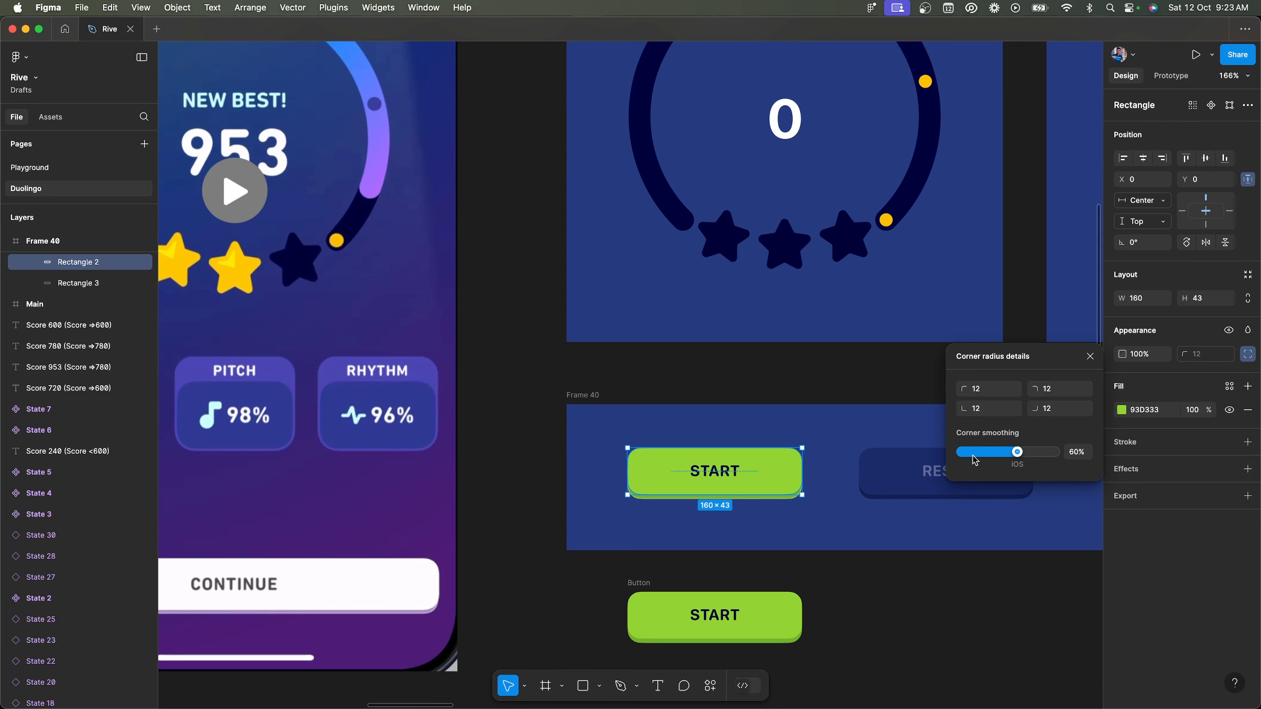
mouse_move(1017, 452)
left_mouse_down()
mouse_move(981, 452)
mouse_move(1019, 459)
left_mouse_up()
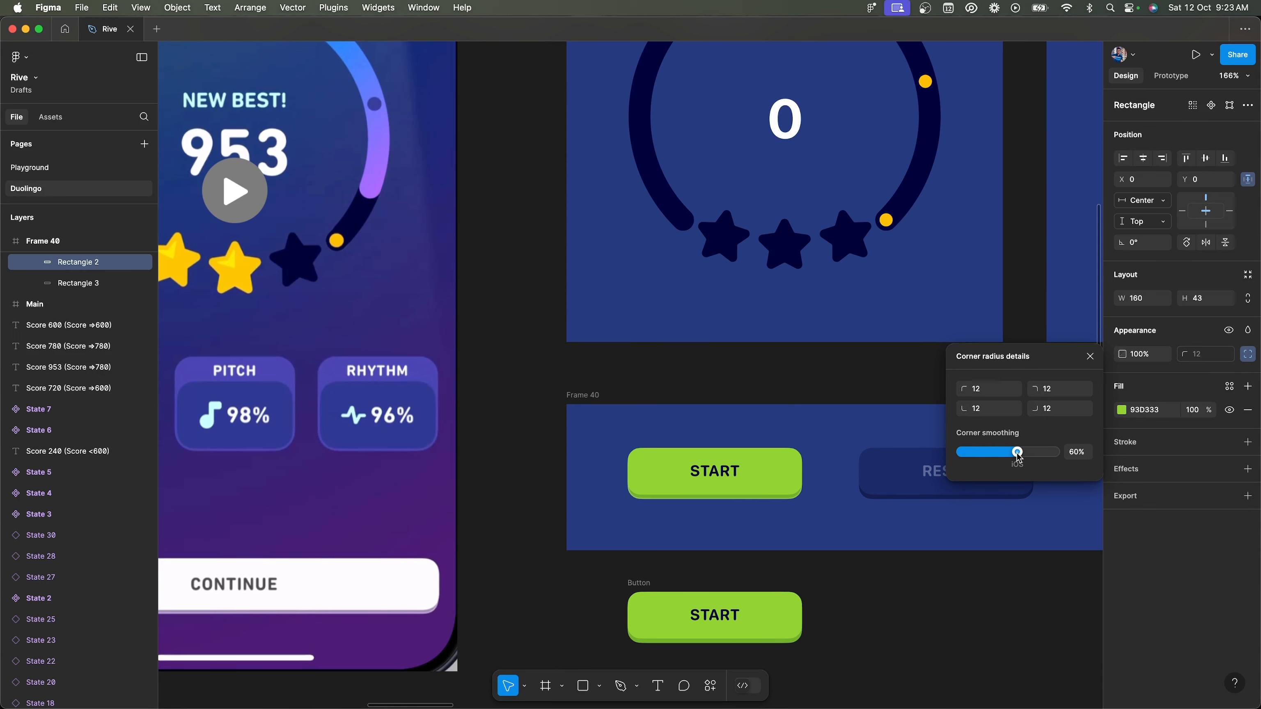
left_click(1090, 357)
key("ctrl+Right")
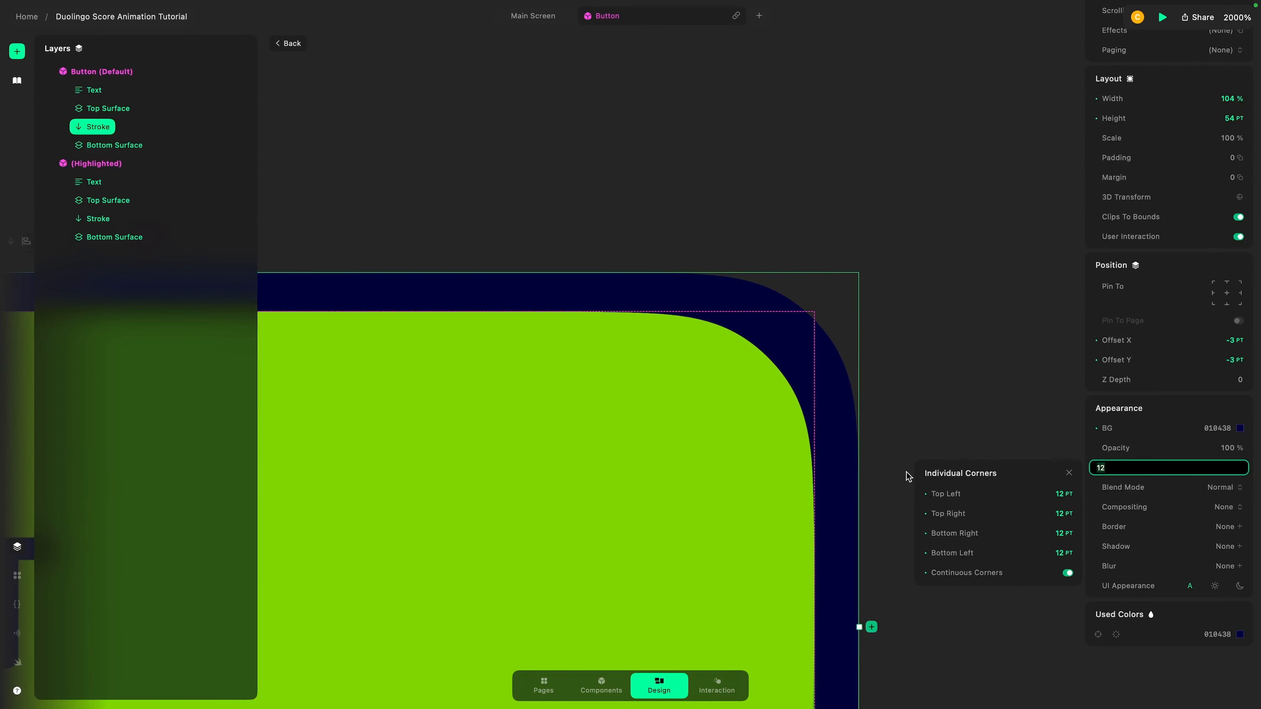
- Try a 13 pt corner radius on the default Button's Stroke layer and clear the selection
left_click(1131, 468)
key("Up")
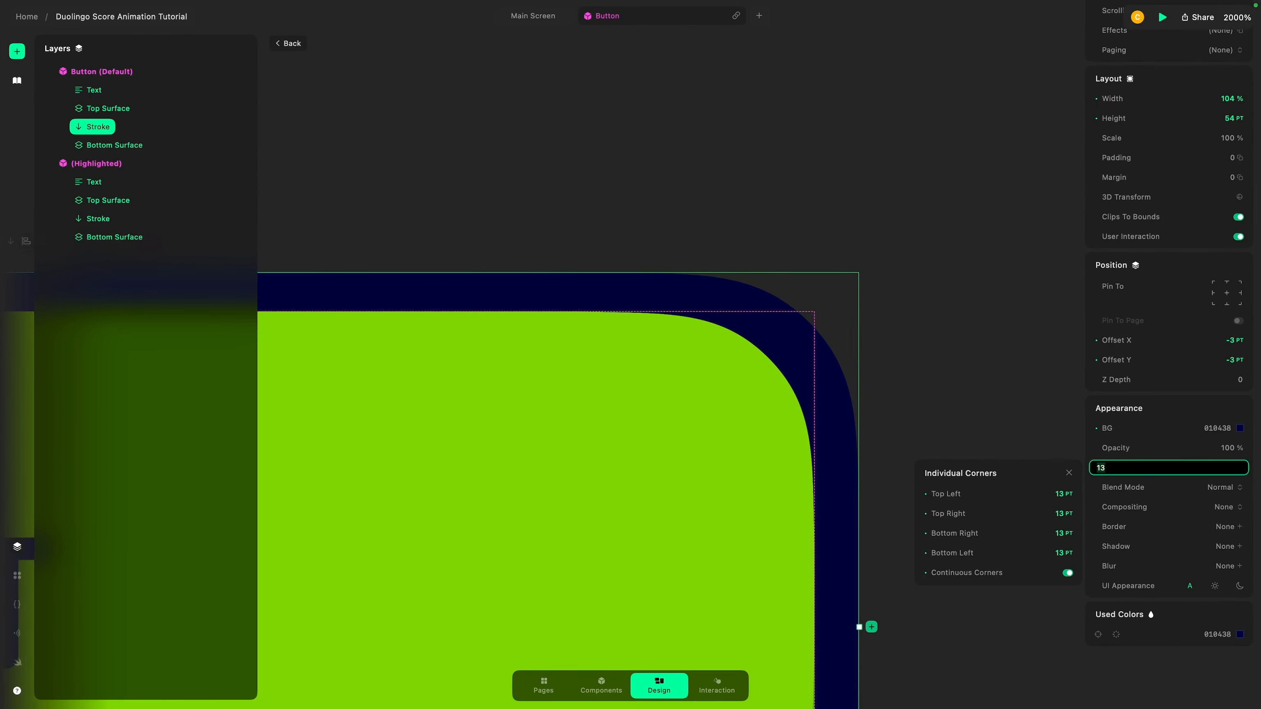
left_click(957, 310)
scroll(957, 309, "down", 5)
left_click(958, 310)
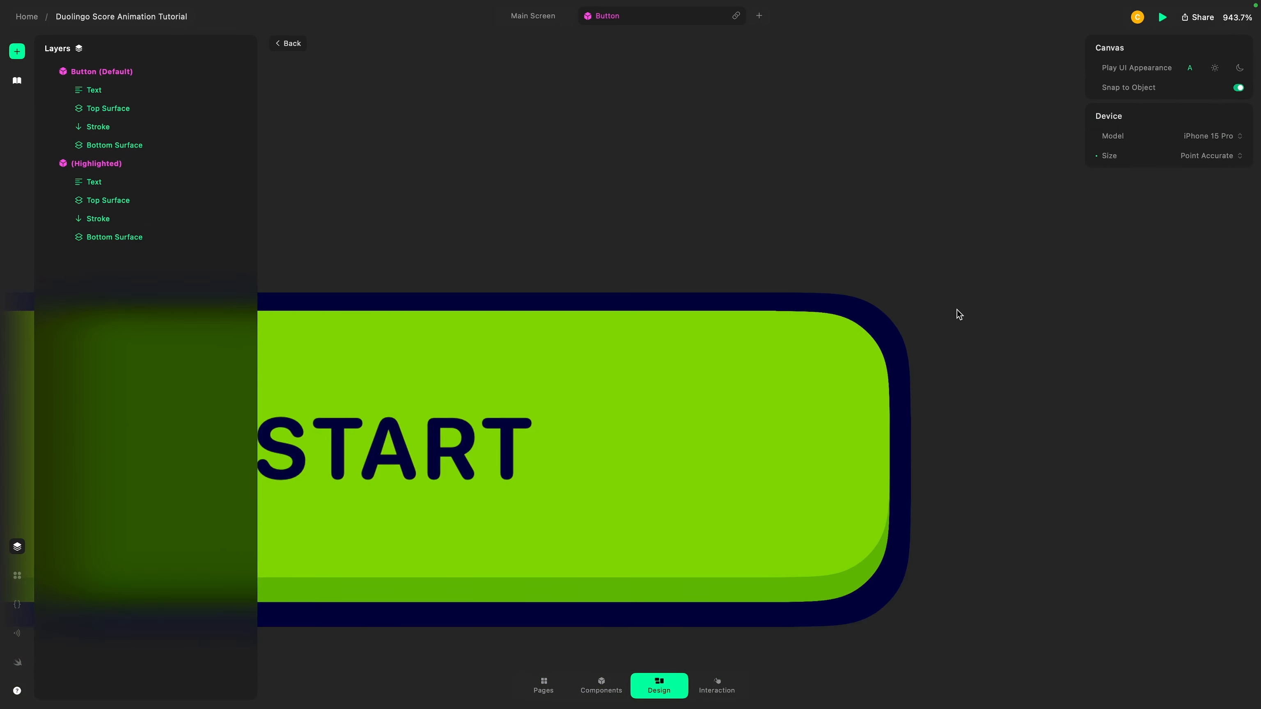
scroll(957, 310, "down", 6)
scroll(868, 277, "up", 6)
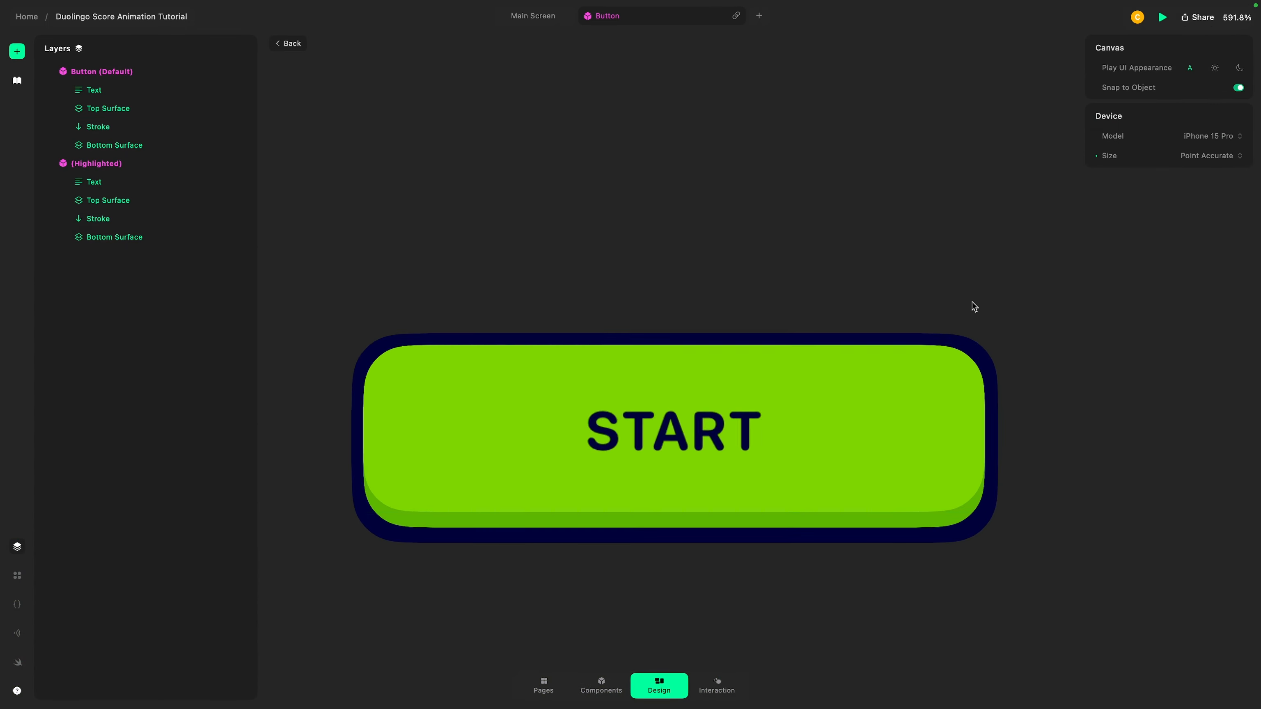
- Set the default Button's Stroke layer corner radius to 14 pt and clear the selection
left_click(971, 357)
left_click(110, 129)
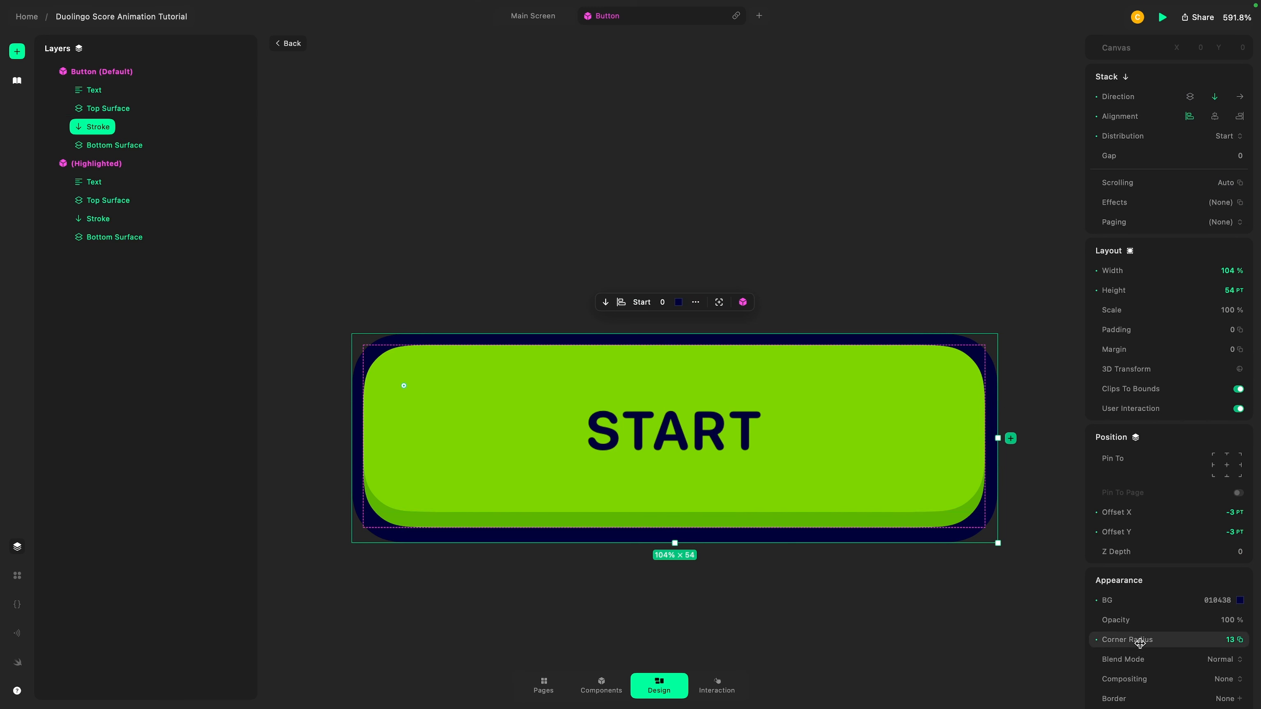
left_click(1167, 639)
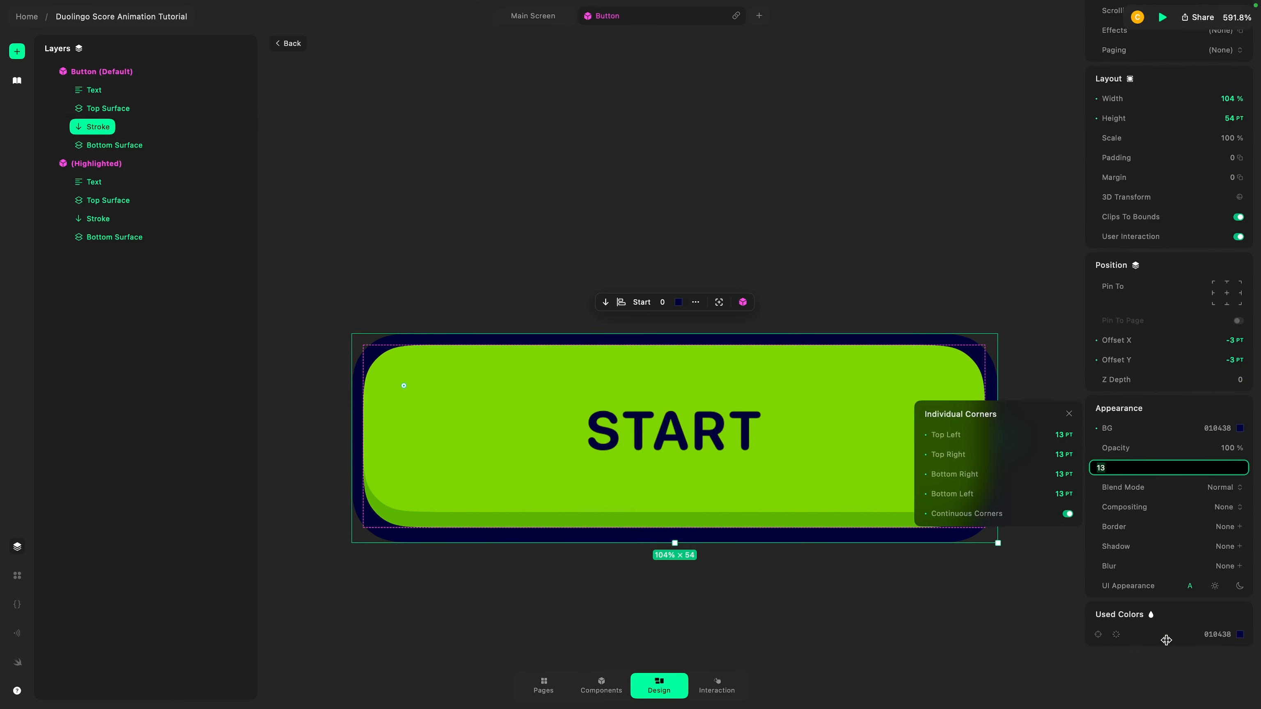
left_click(998, 239)
left_click(998, 238)
scroll(998, 239, "down", 10)
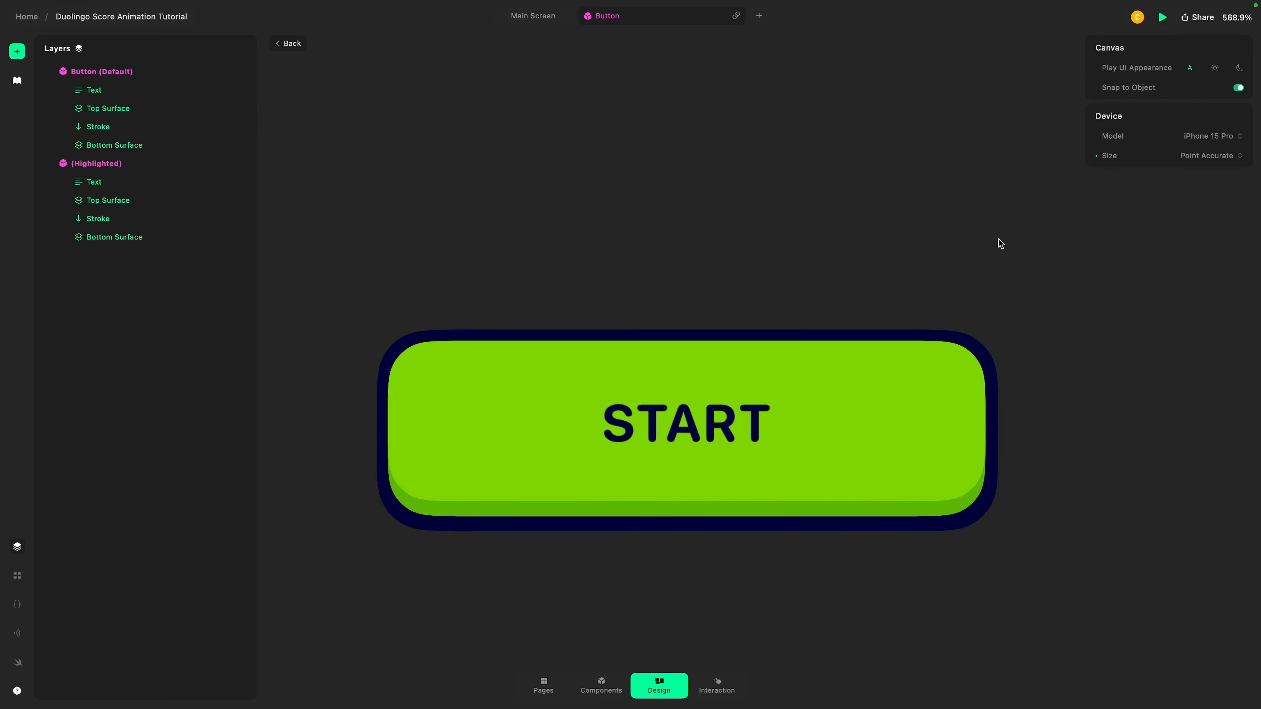
scroll(885, 306, "up", 6)
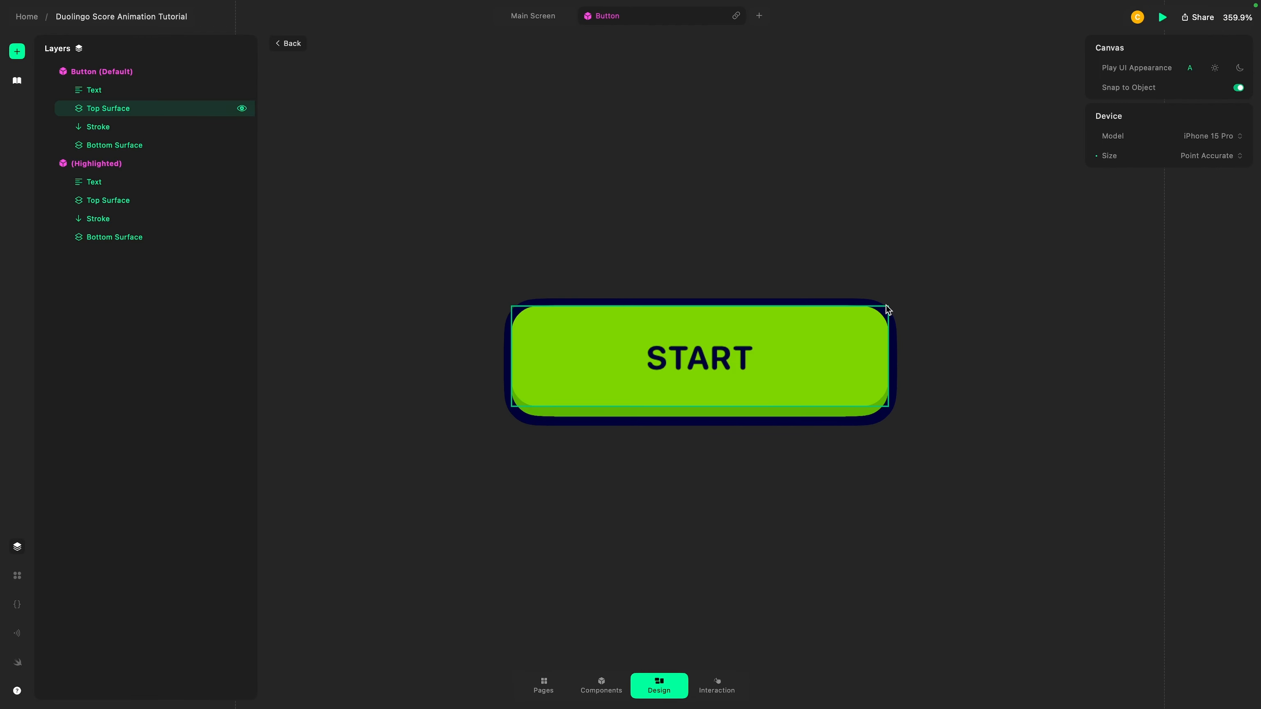
- Examine the stroke and its rounded corners on the default and highlighted START buttons
left_click(102, 125)
scroll(668, 243, "right", 15)
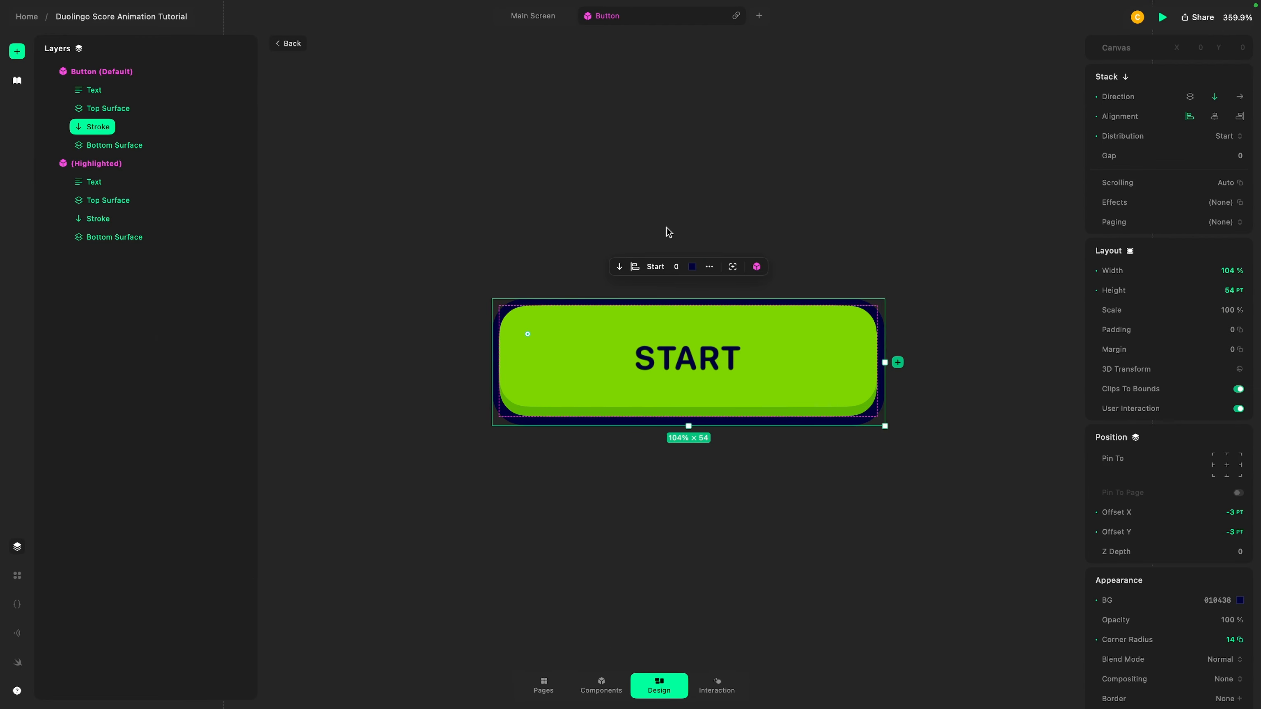
scroll(667, 243, "down", 10)
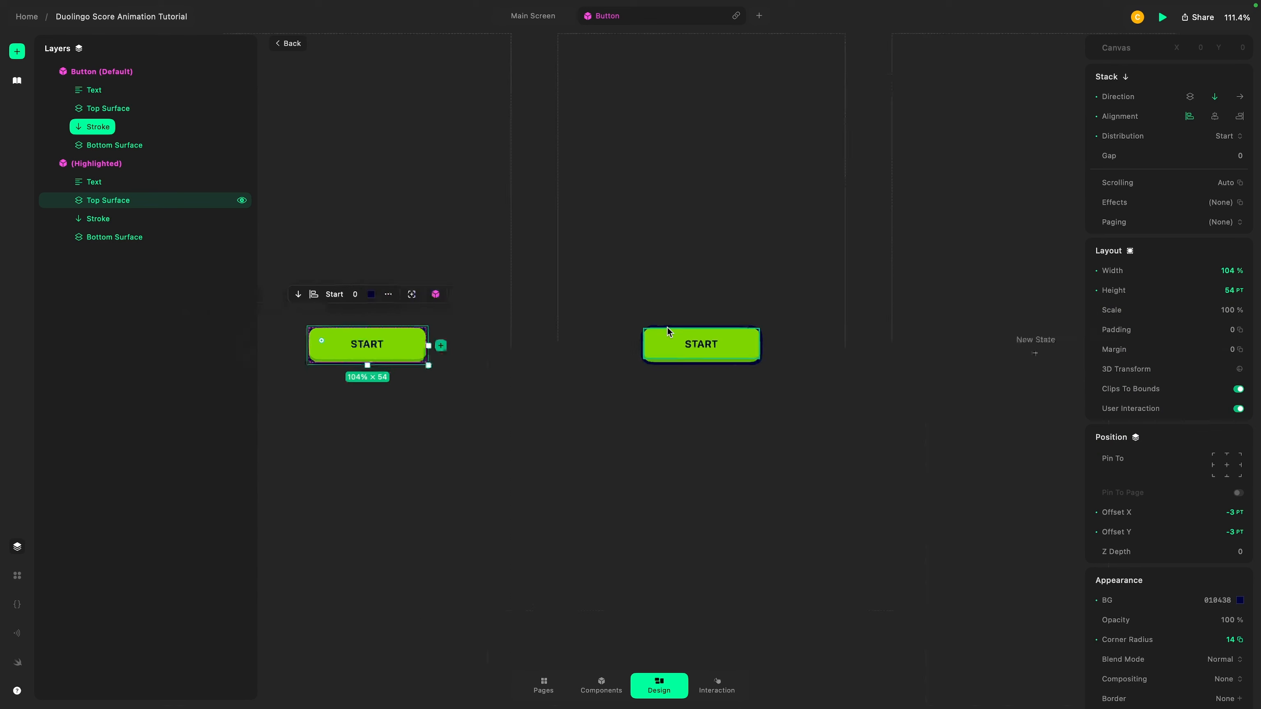
scroll(346, 336, "up", 3)
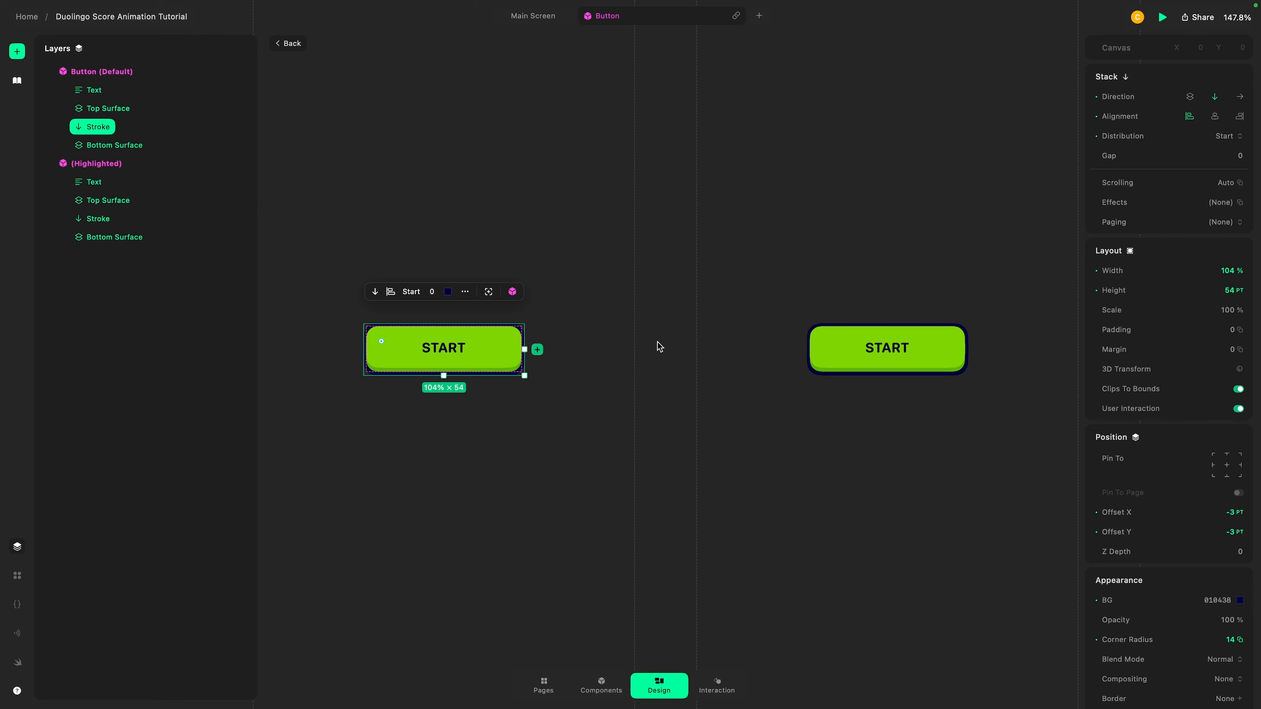
scroll(447, 363, "up", 6)
left_click(684, 395)
scroll(684, 396, "down", 6)
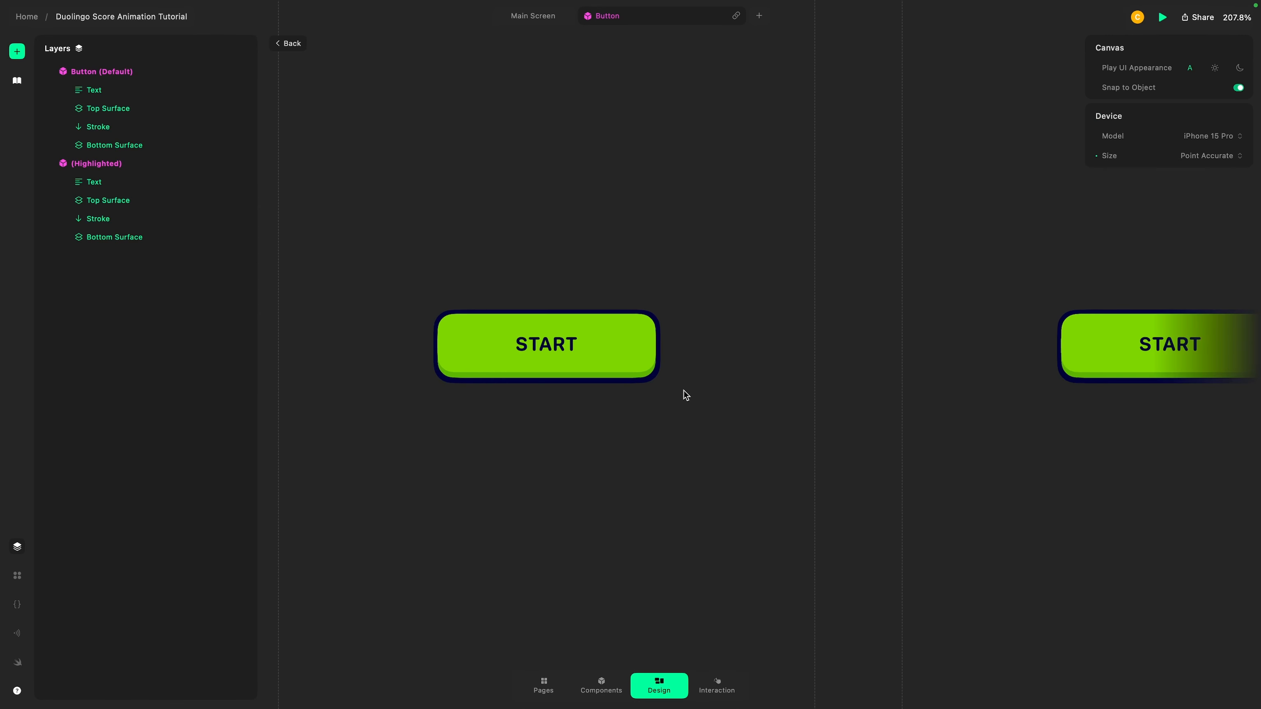
scroll(684, 395, "right", 3)
scroll(683, 395, "up", 2)
scroll(841, 442, "up", 5)
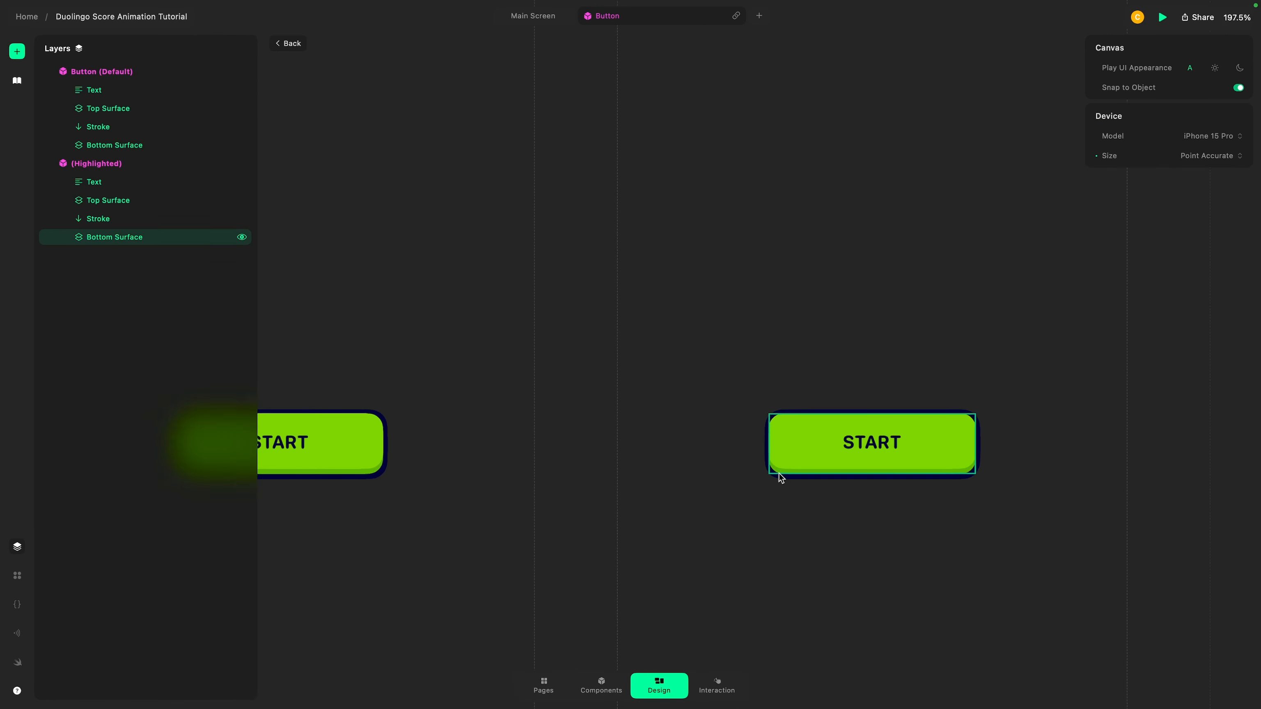
scroll(846, 441, "up", 5)
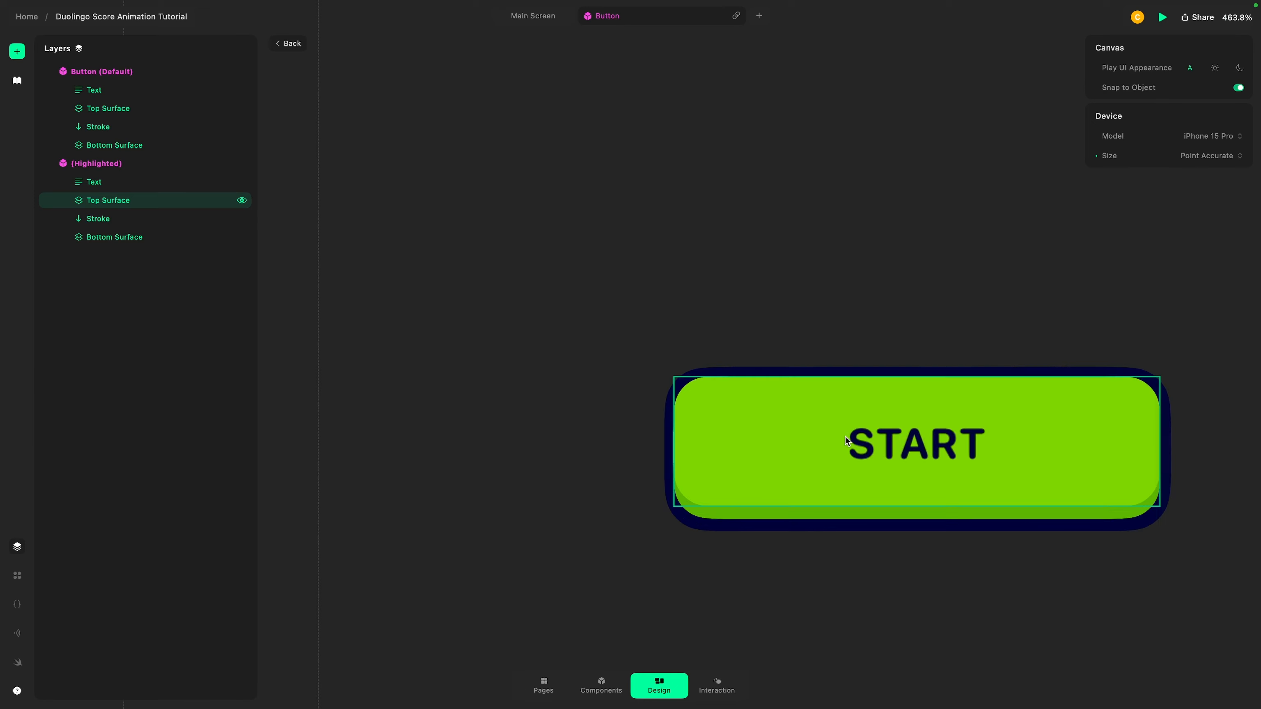
- Move the highlighted state's Top Surface down to an Offset Y of 4 pt
left_click(710, 435)
left_click(704, 532)
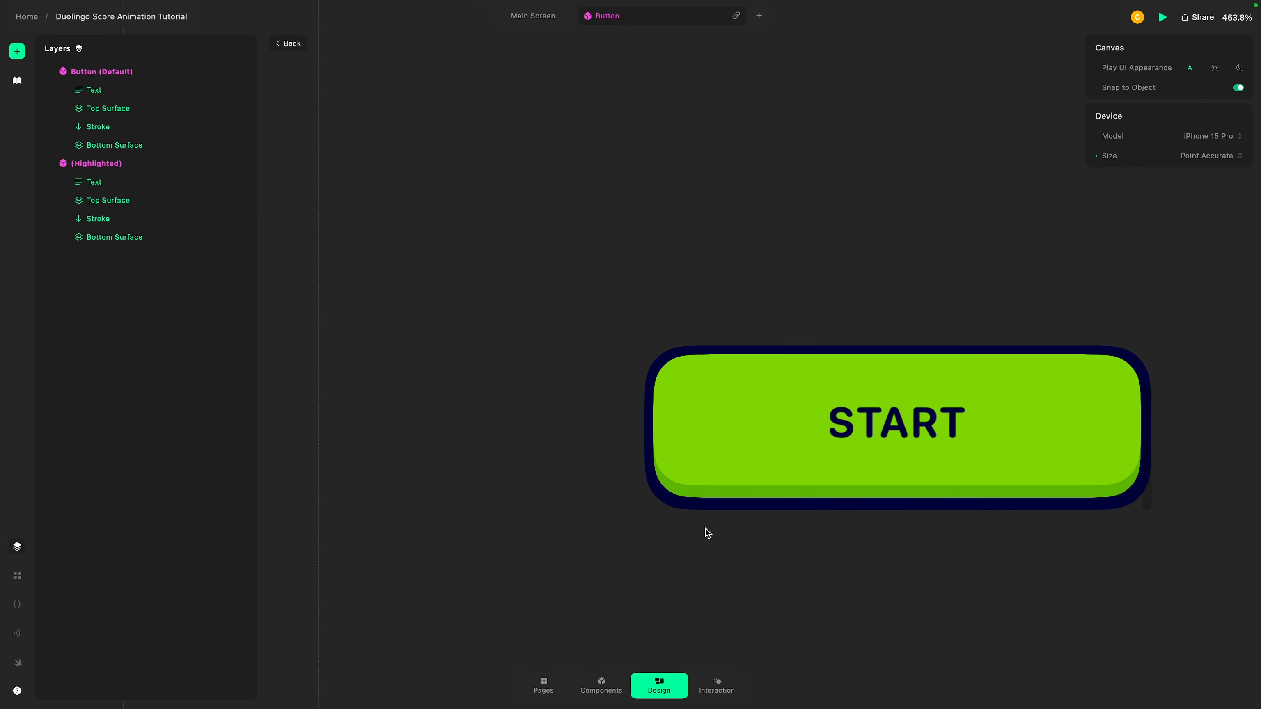
scroll(704, 532, "right", 5)
left_click(602, 451)
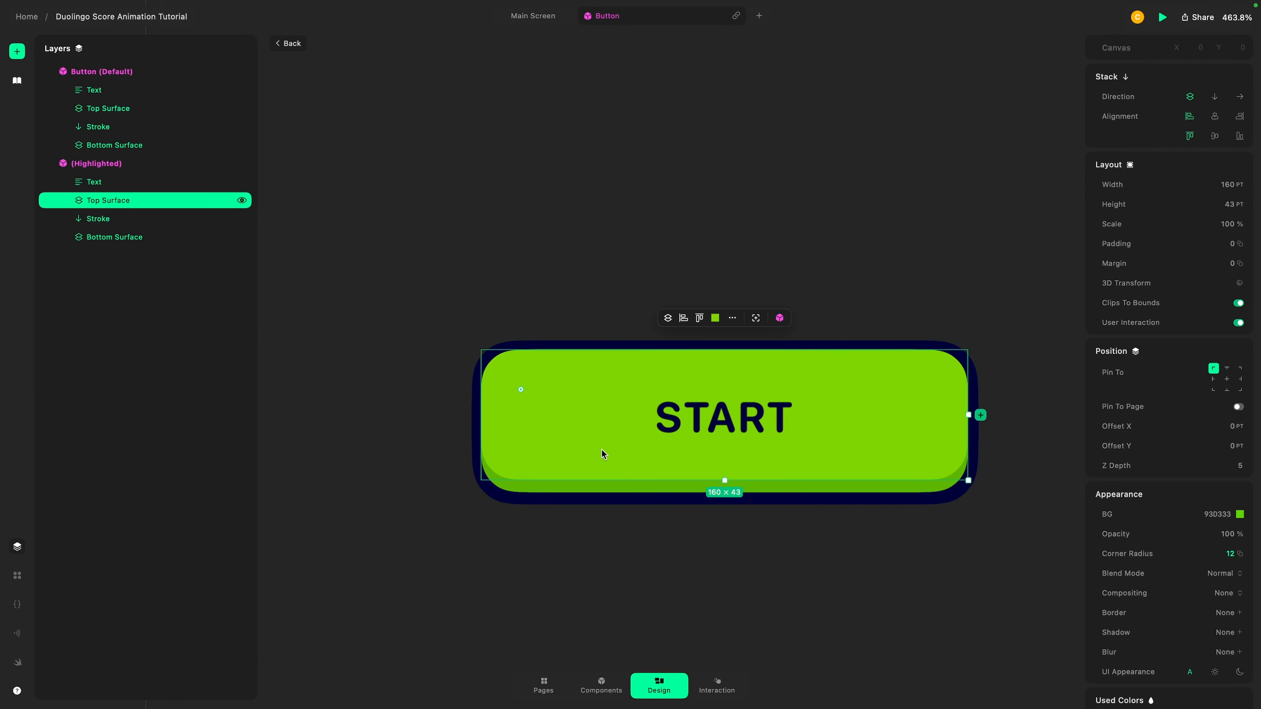
key("Down")
key("Down")
key("Down")
key("Down")
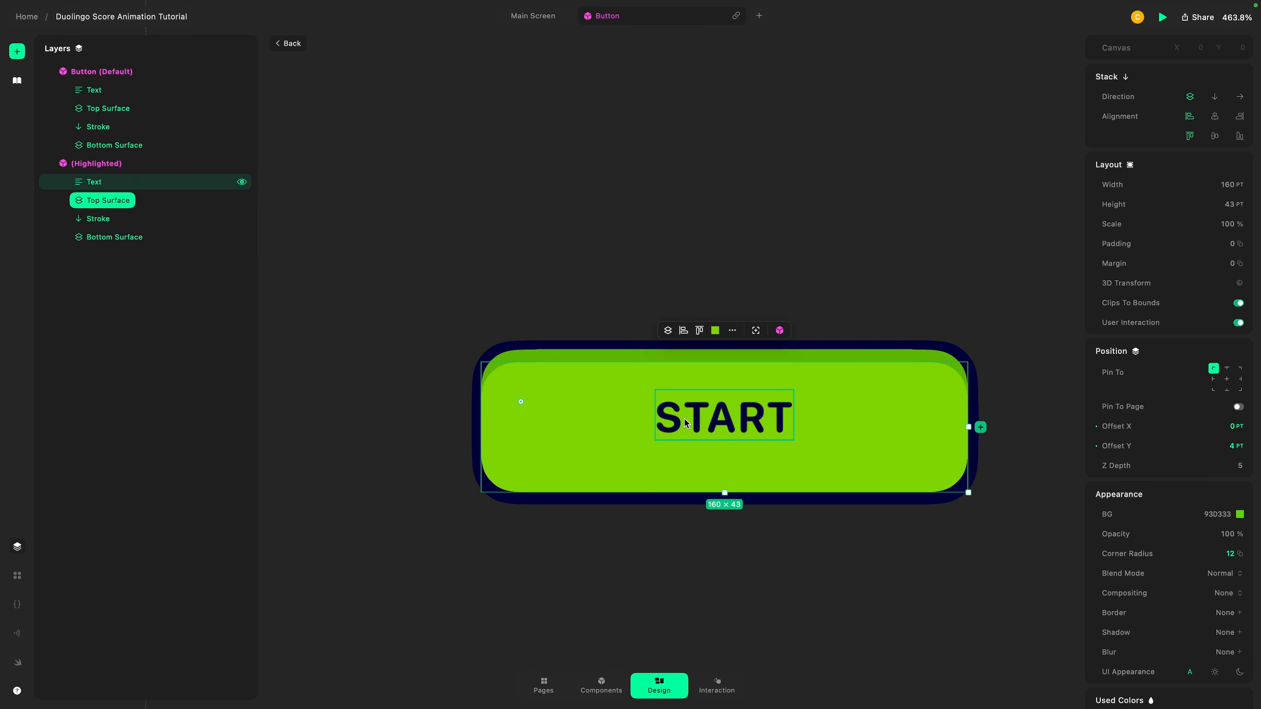
key("Up")
key("Up")
key("Up")
key("Up")
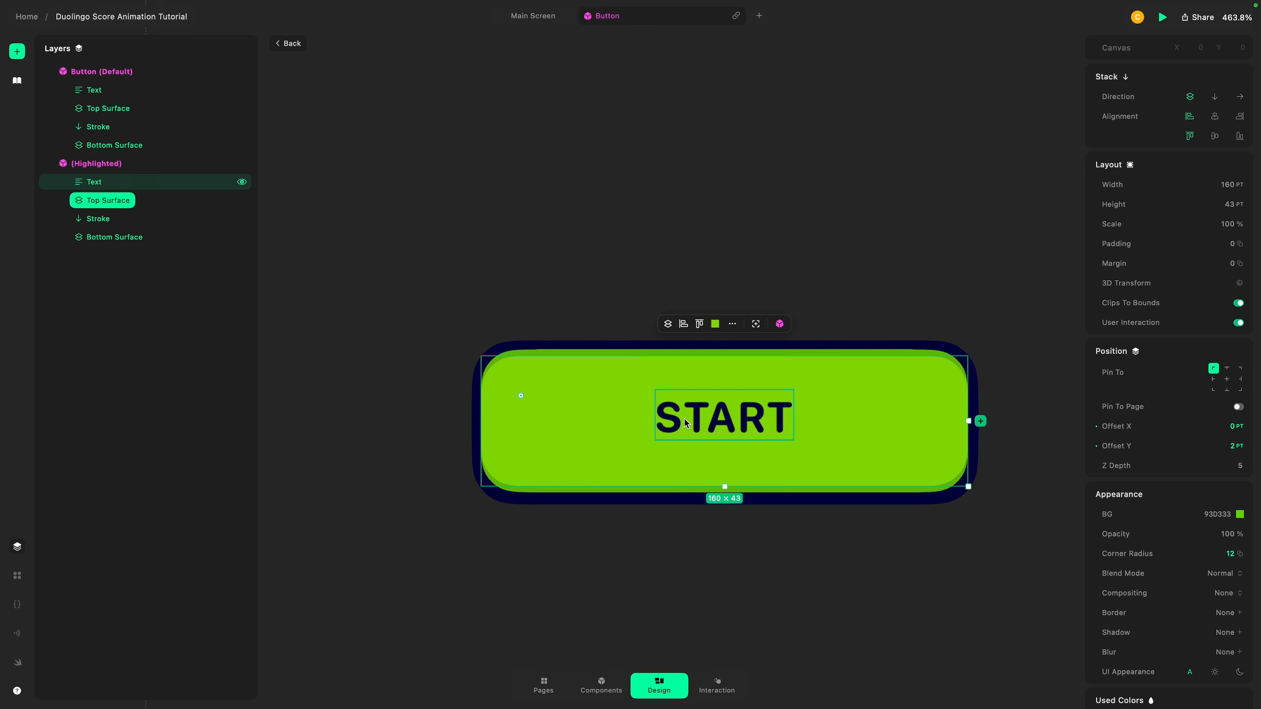
- Move the highlighted state's START text down by 4 pt
left_click(747, 430)
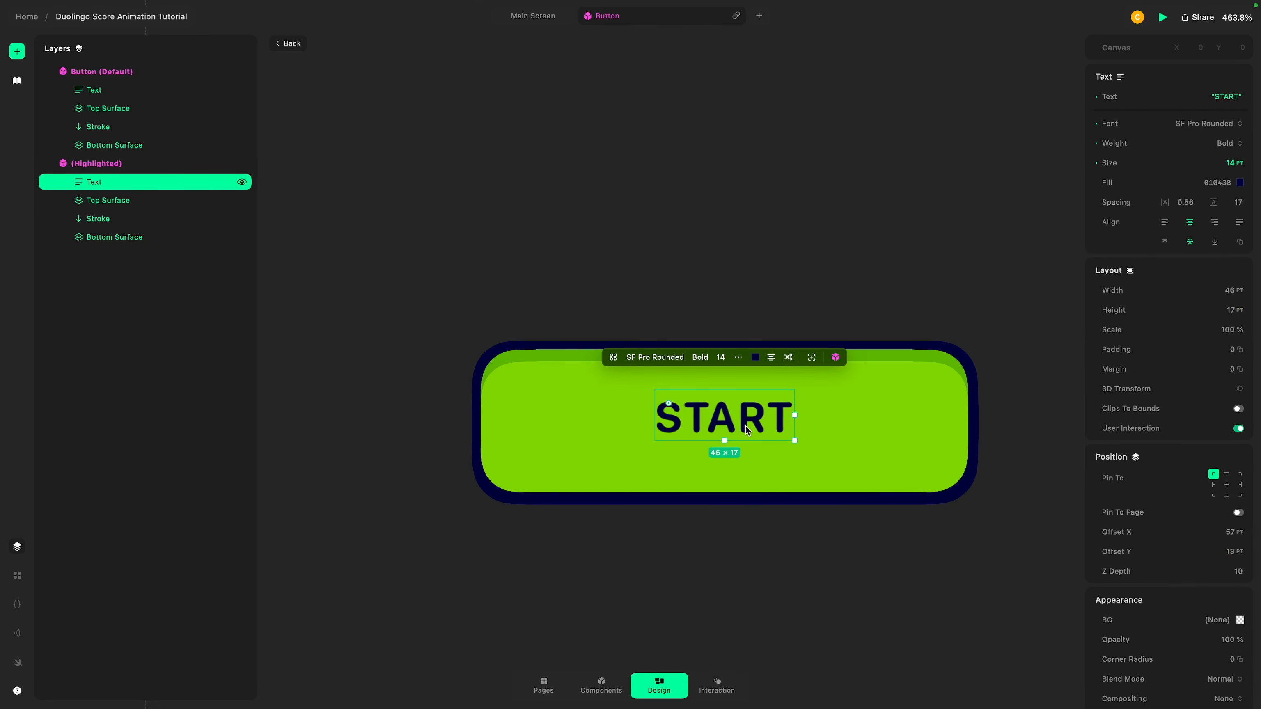
key("Down")
key("Down")
key("Down")
key("Down")
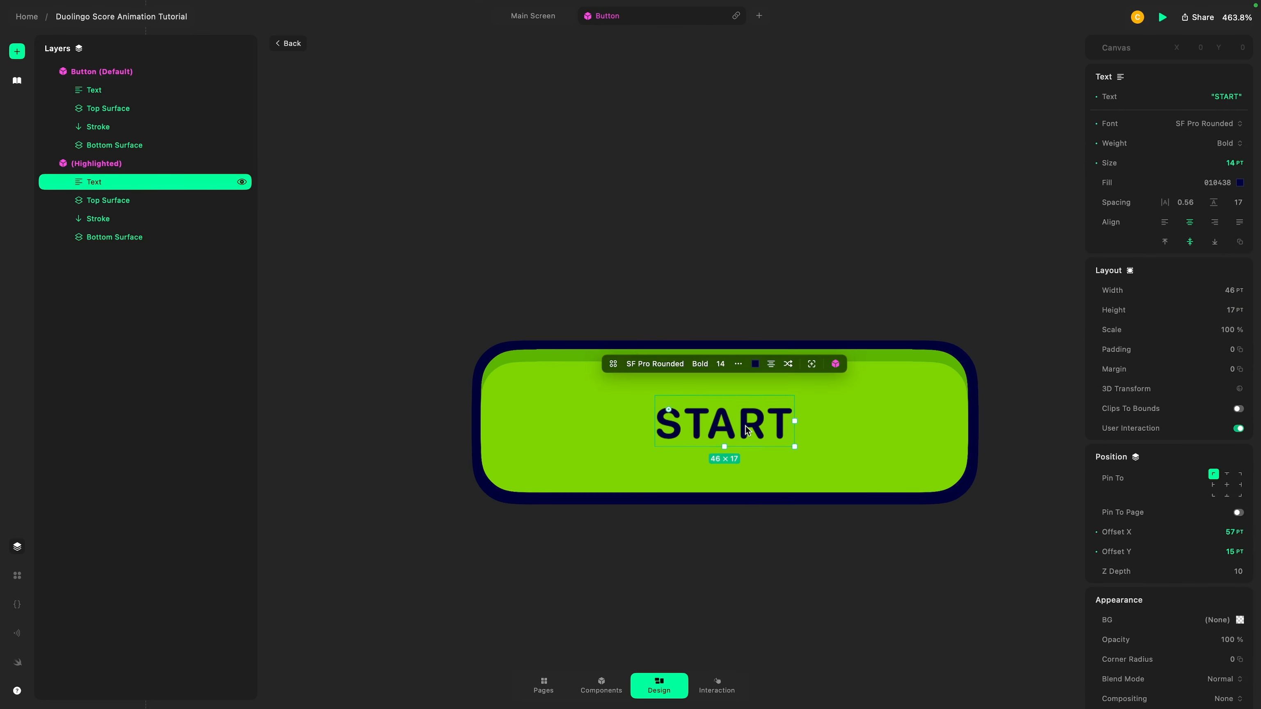
- Set the highlighted state's Top Surface background to the dark olive colour 465037 and clear the selection
left_click(898, 421)
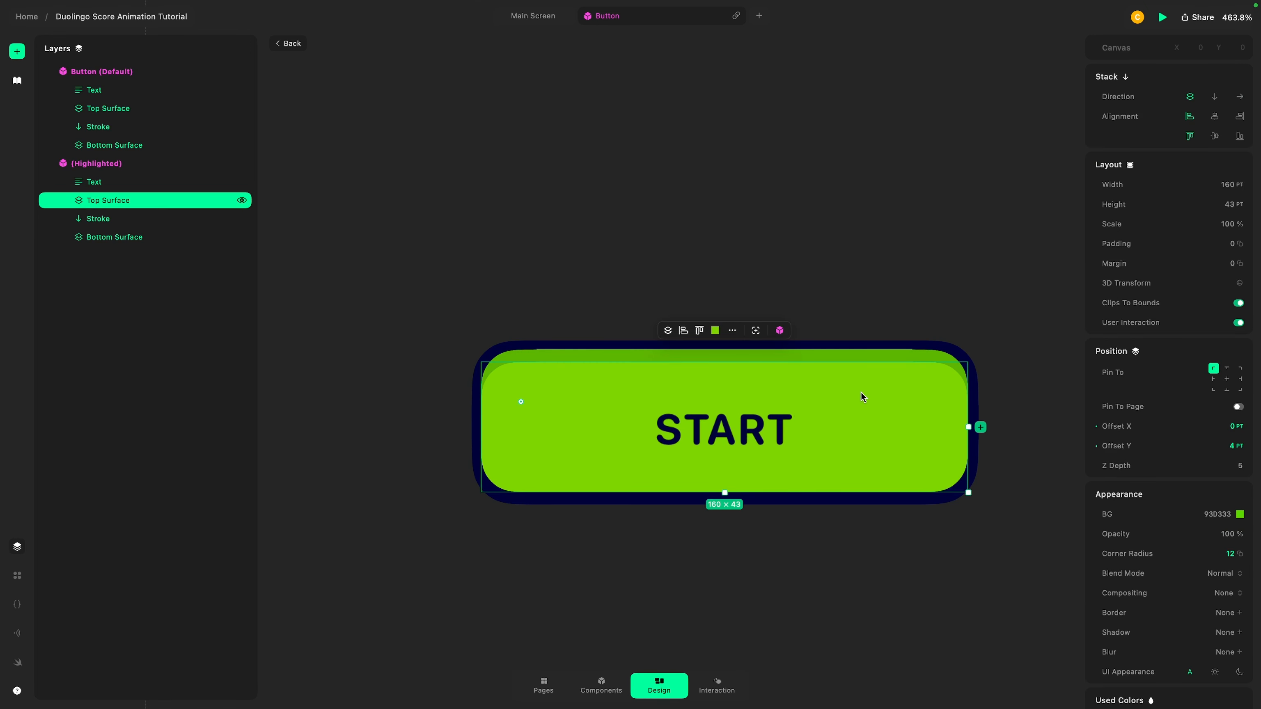
left_click(1240, 514)
scroll(1166, 480, "down", 4)
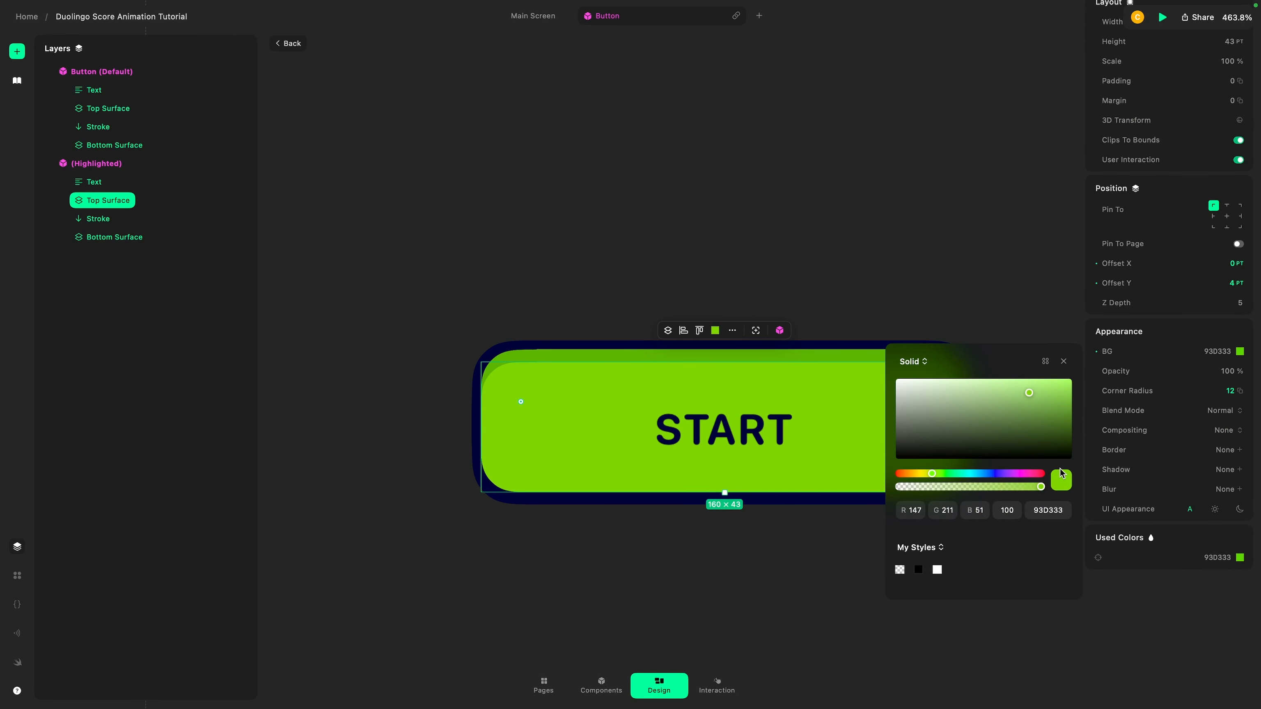
left_click(1239, 352)
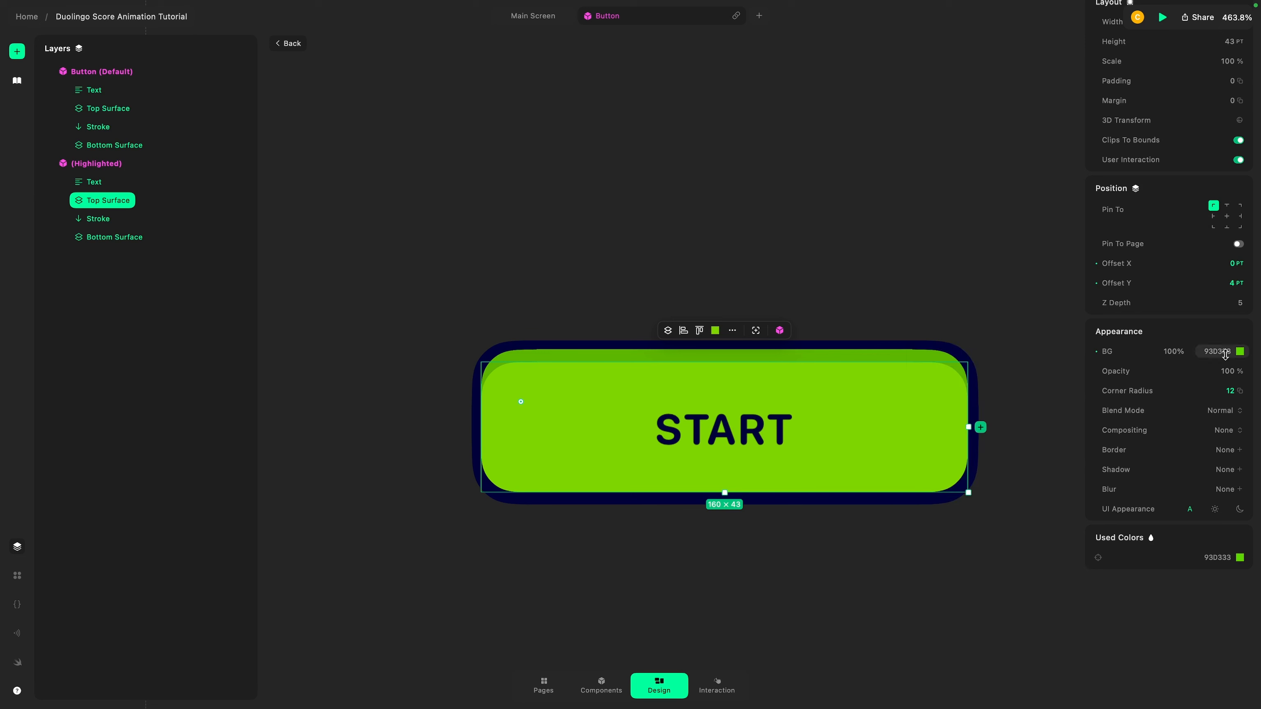
left_click(1240, 352)
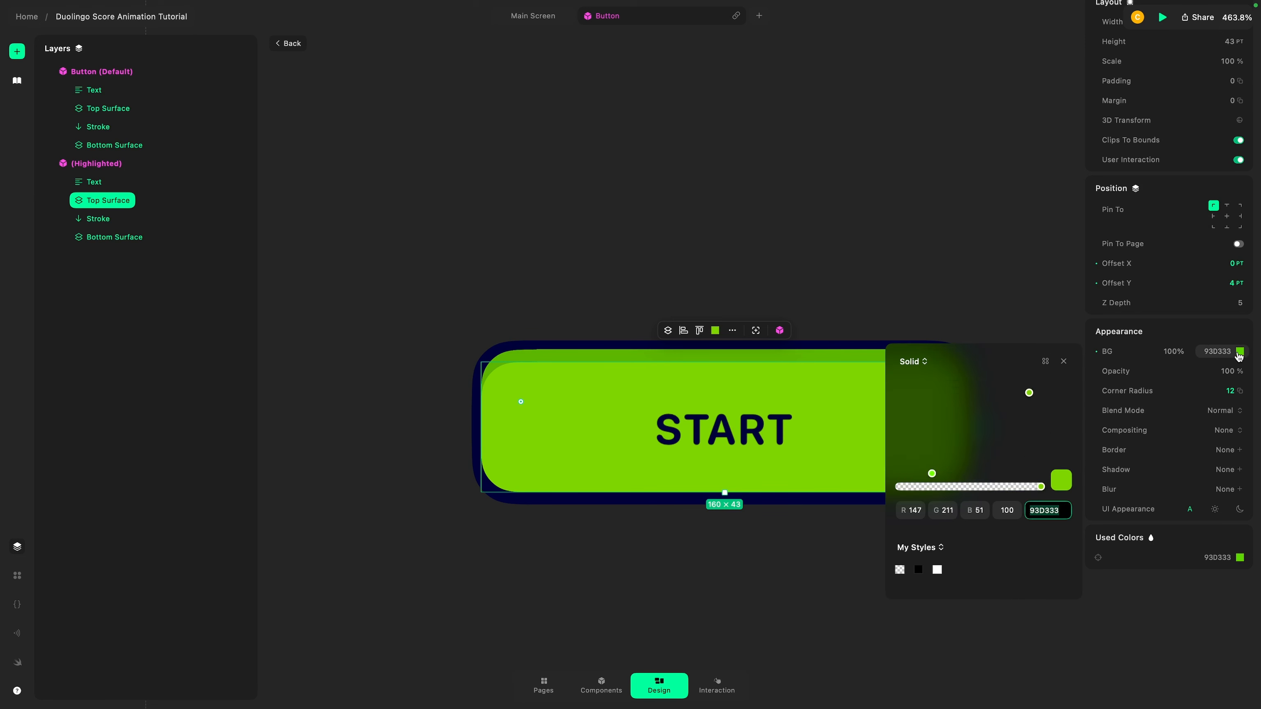
left_click(1063, 362)
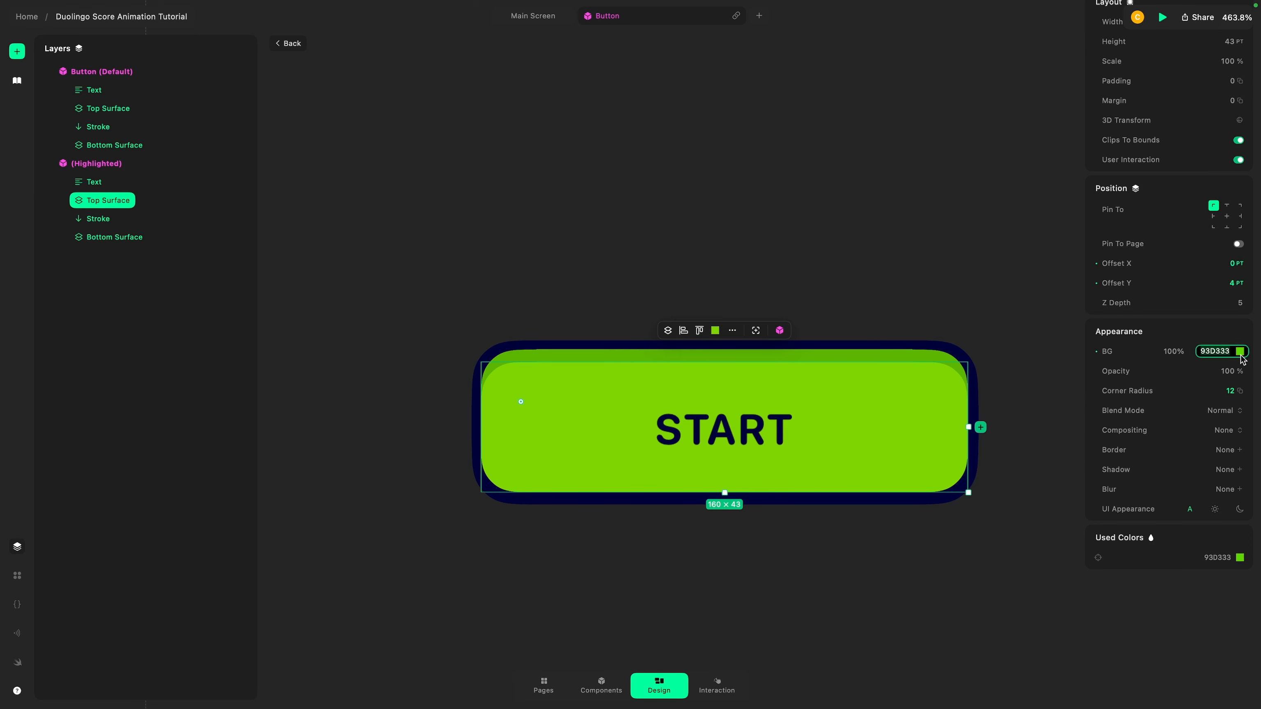
left_click(1240, 353)
left_click(950, 435)
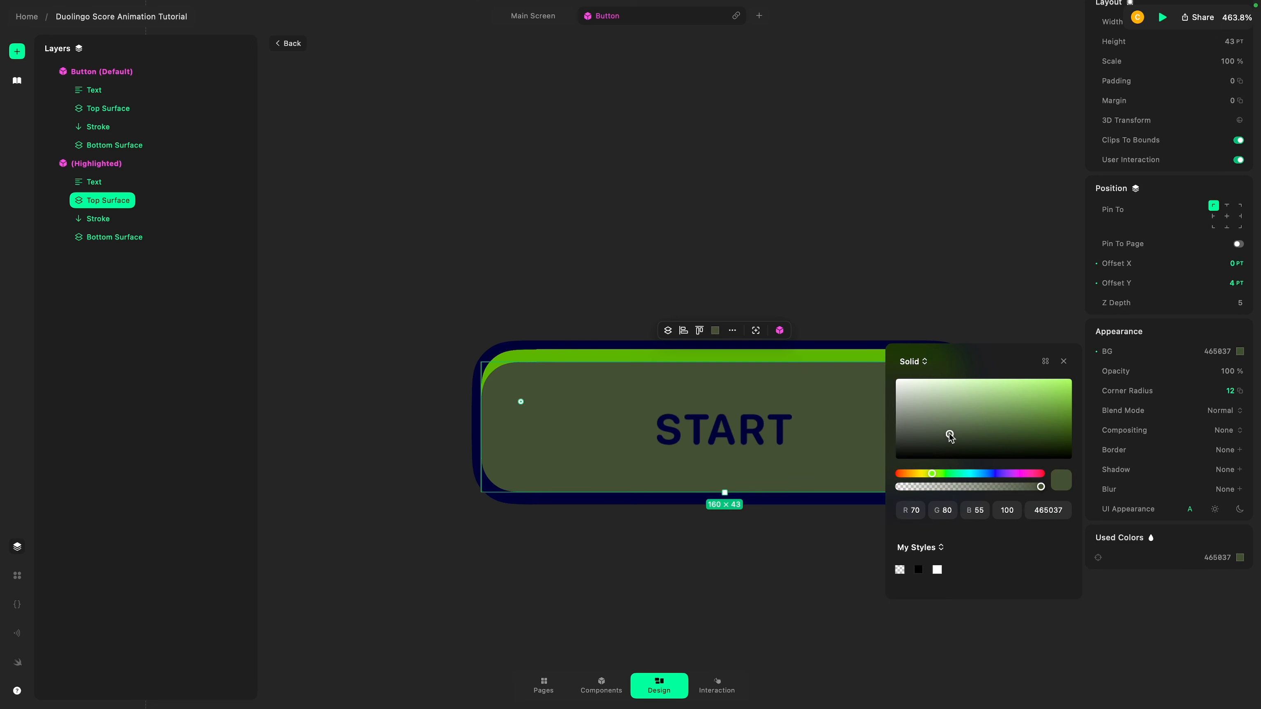
left_click(923, 317)
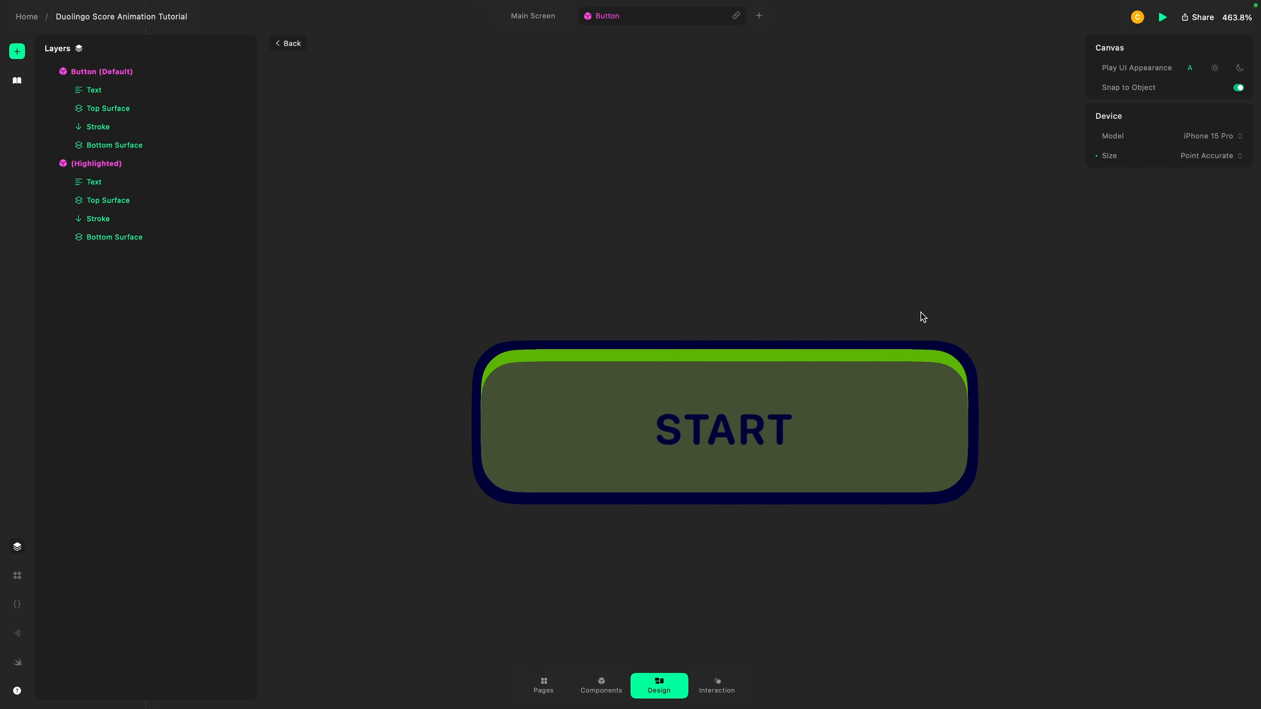
- Set the highlighted state's Top Surface background to 72B22C, copied from the default state's Bottom Surface
left_click(144, 147)
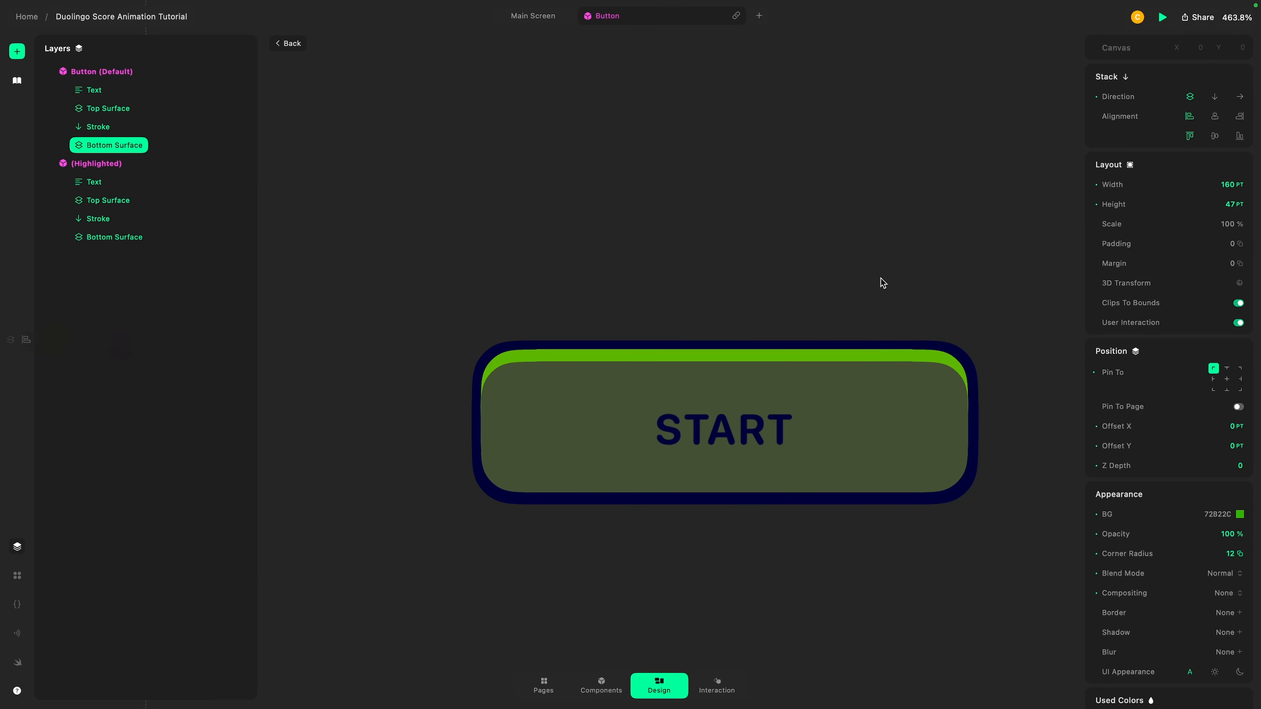
scroll(1212, 517, "down", 2)
left_click(915, 414)
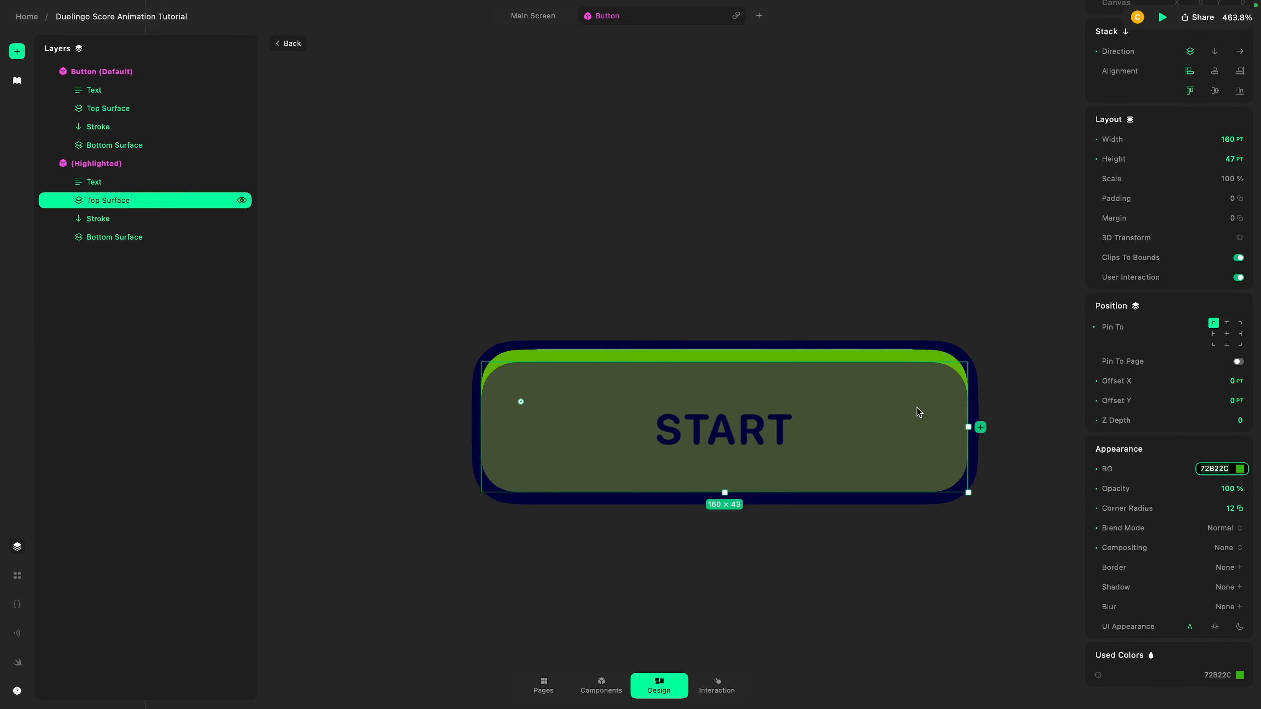
left_click(1216, 469)
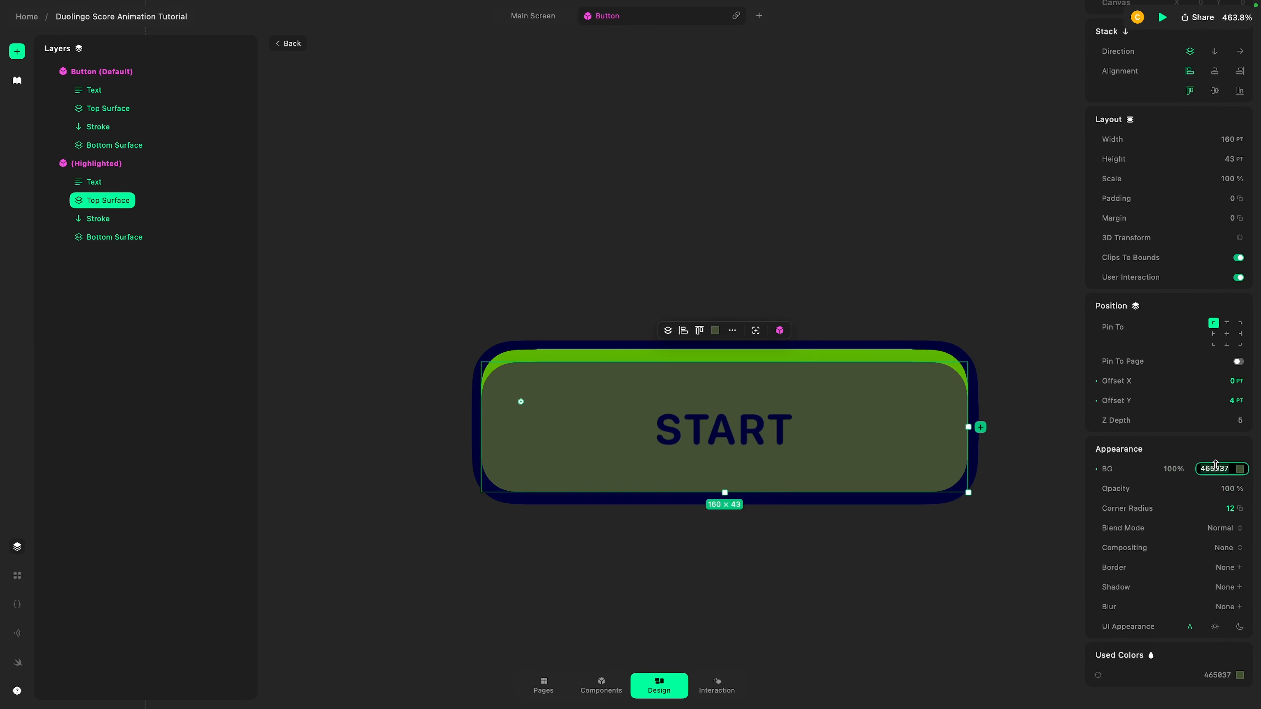
type("72B22C")
left_click(1008, 342)
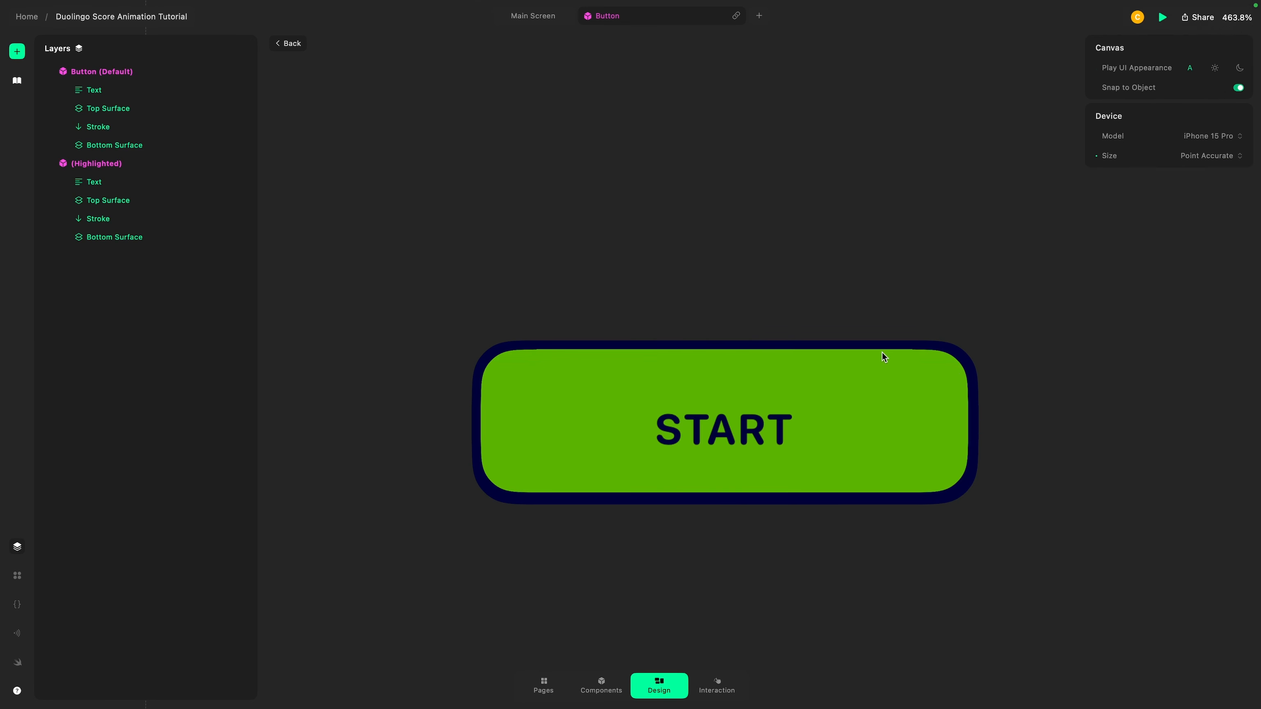
- Lighten the highlighted state's Top Surface background to the green 96C662
left_click(117, 237)
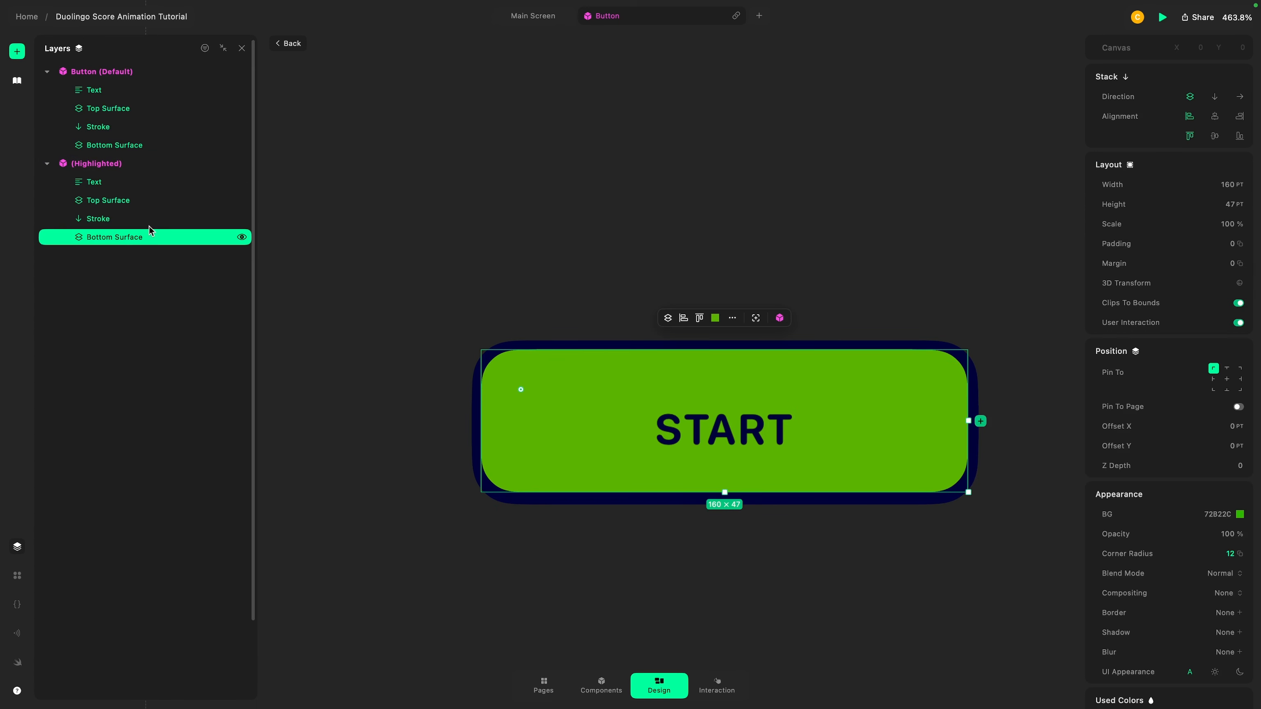
scroll(709, 386, "up", 5)
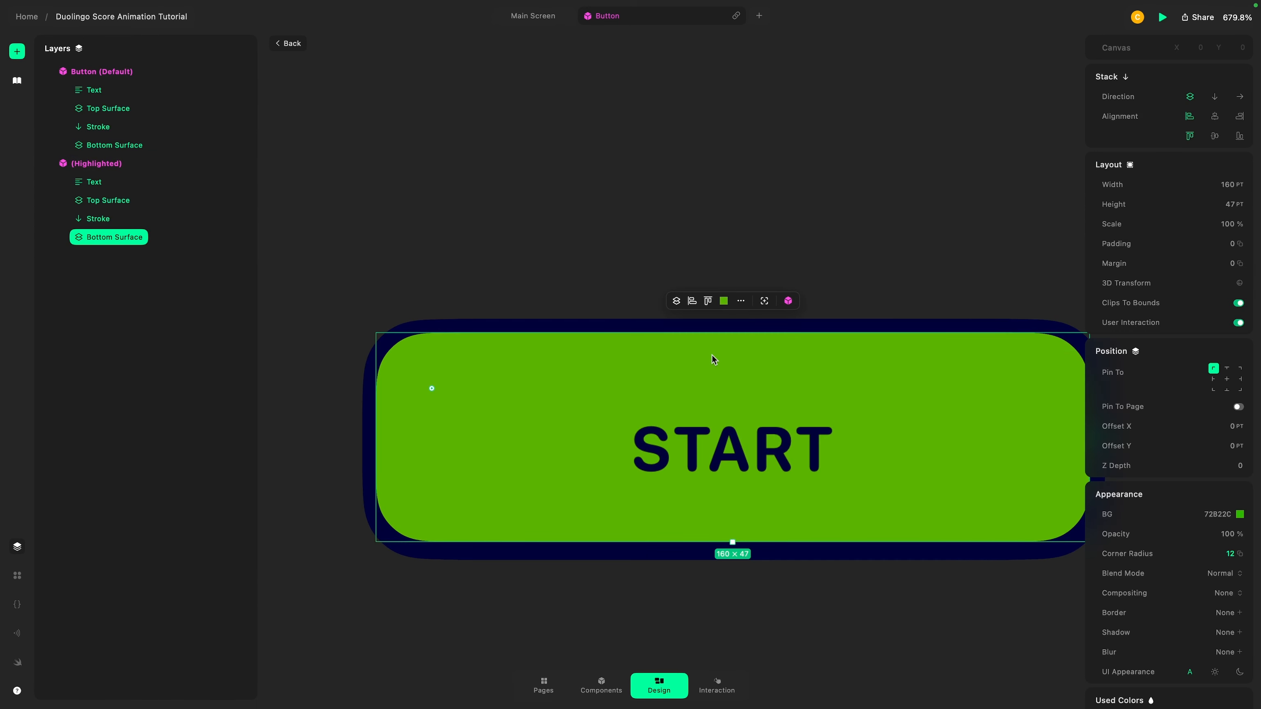
left_click(708, 385)
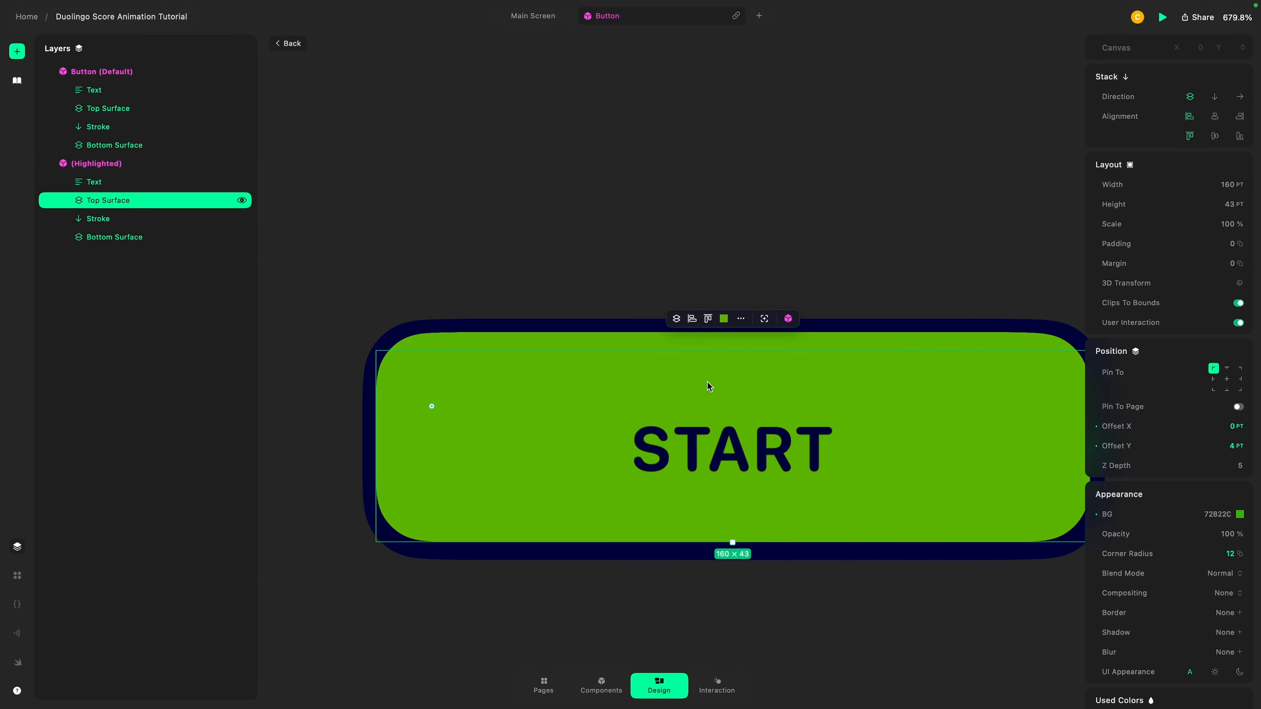
left_click(1240, 515)
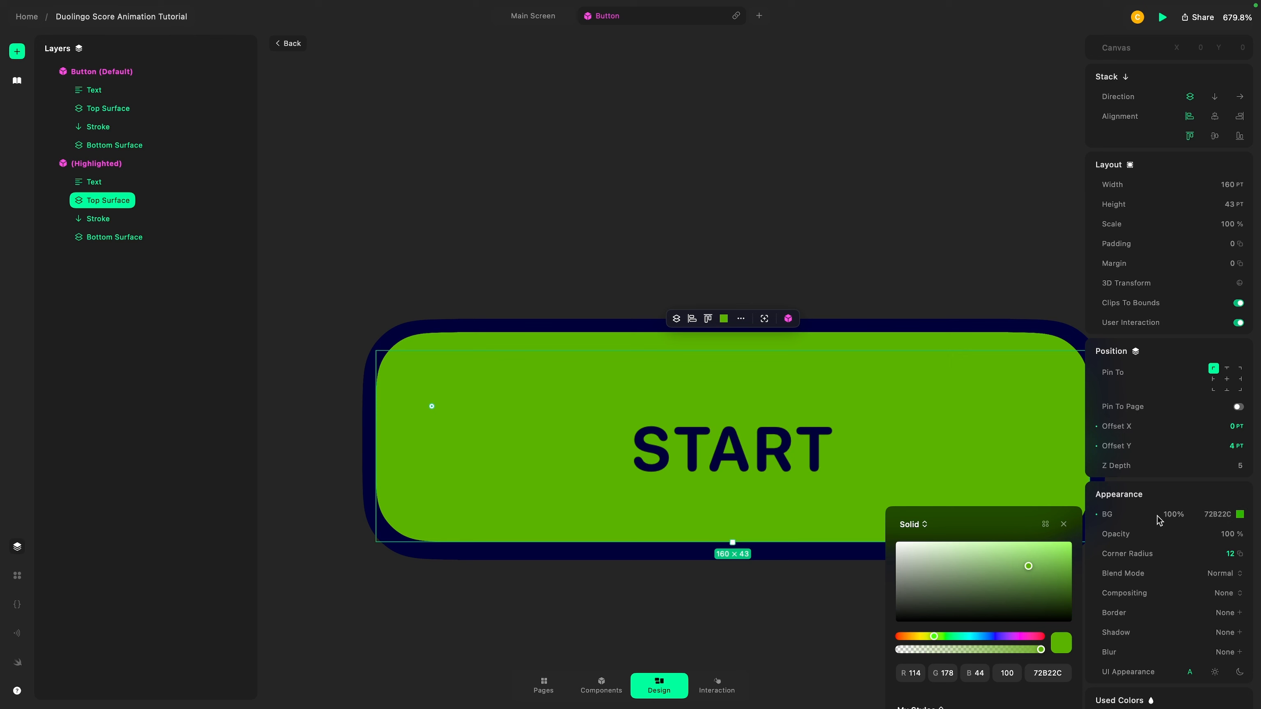
scroll(1171, 513, "down", 1)
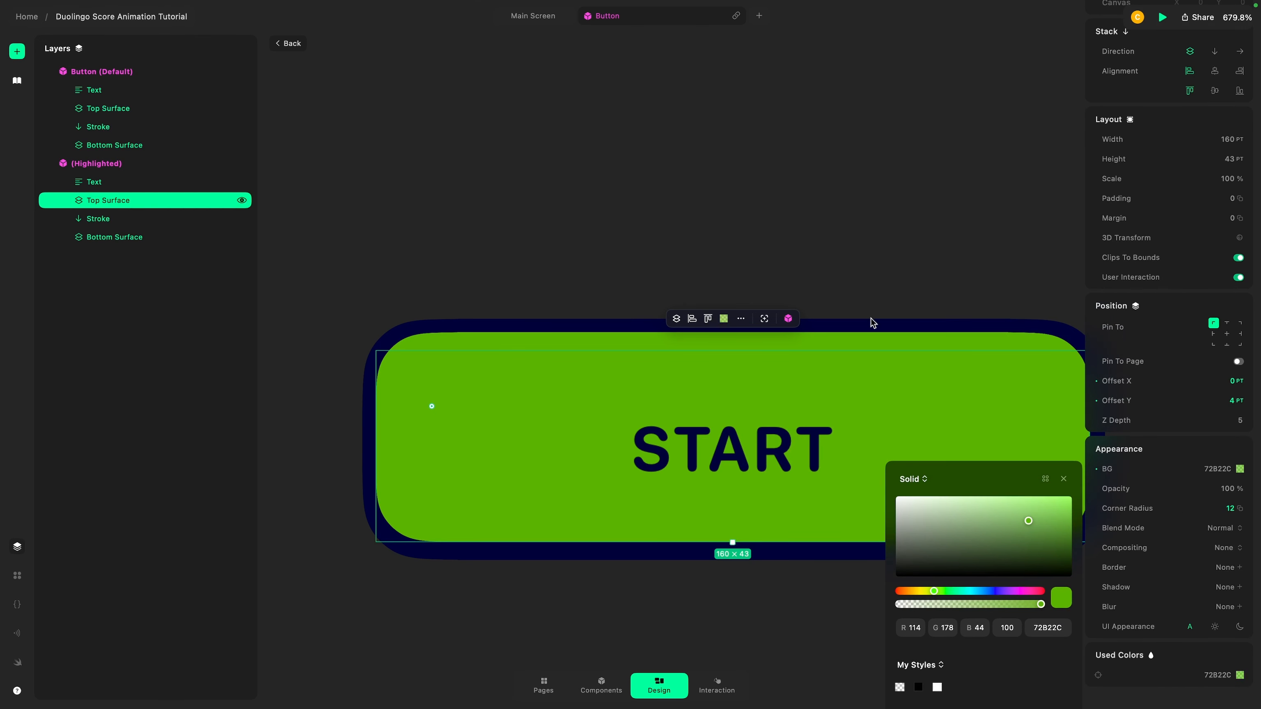
left_click(917, 277)
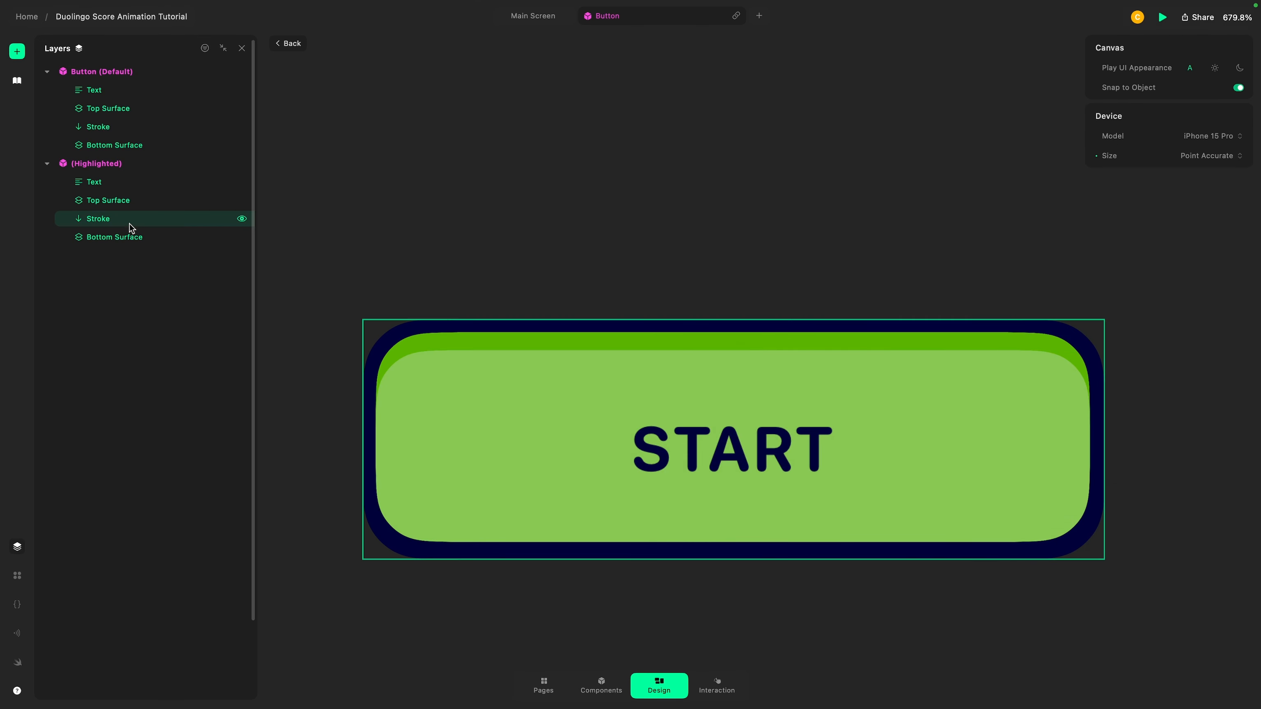
- Set the highlighted state's Bottom Surface height to 43 pt
left_click(124, 238)
scroll(894, 375, "up", 1)
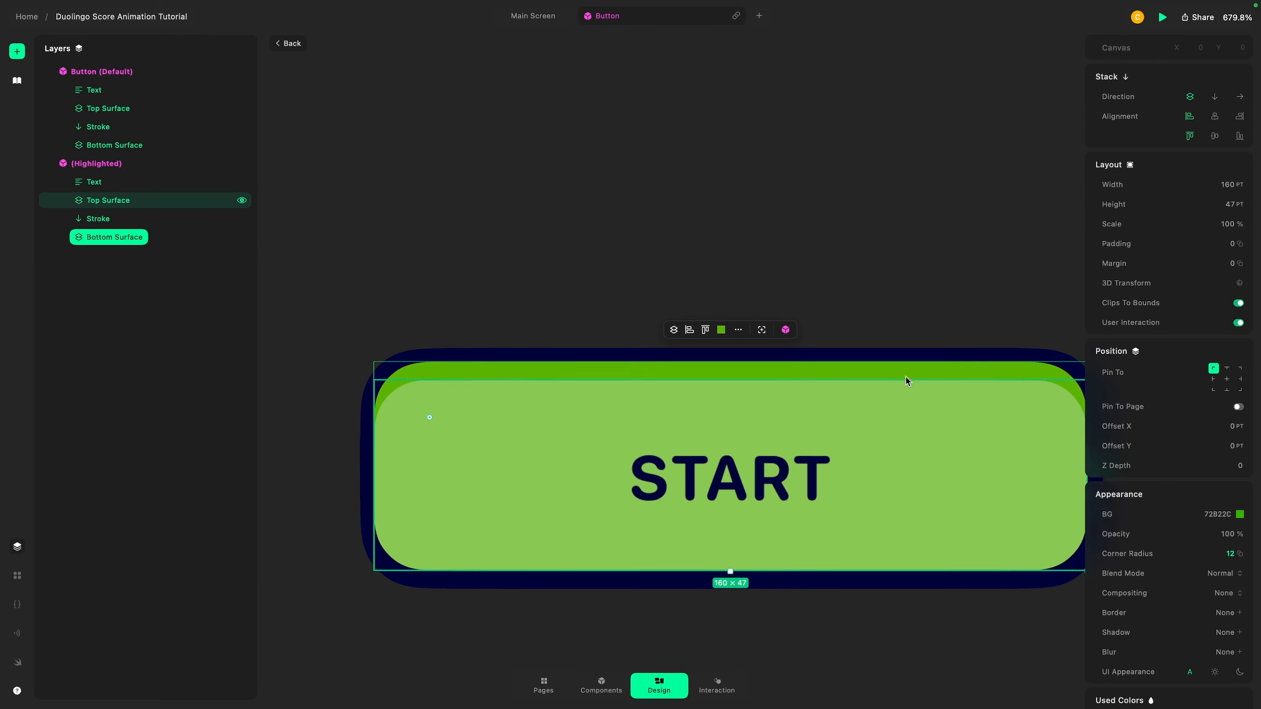
scroll(822, 403, "up", 3)
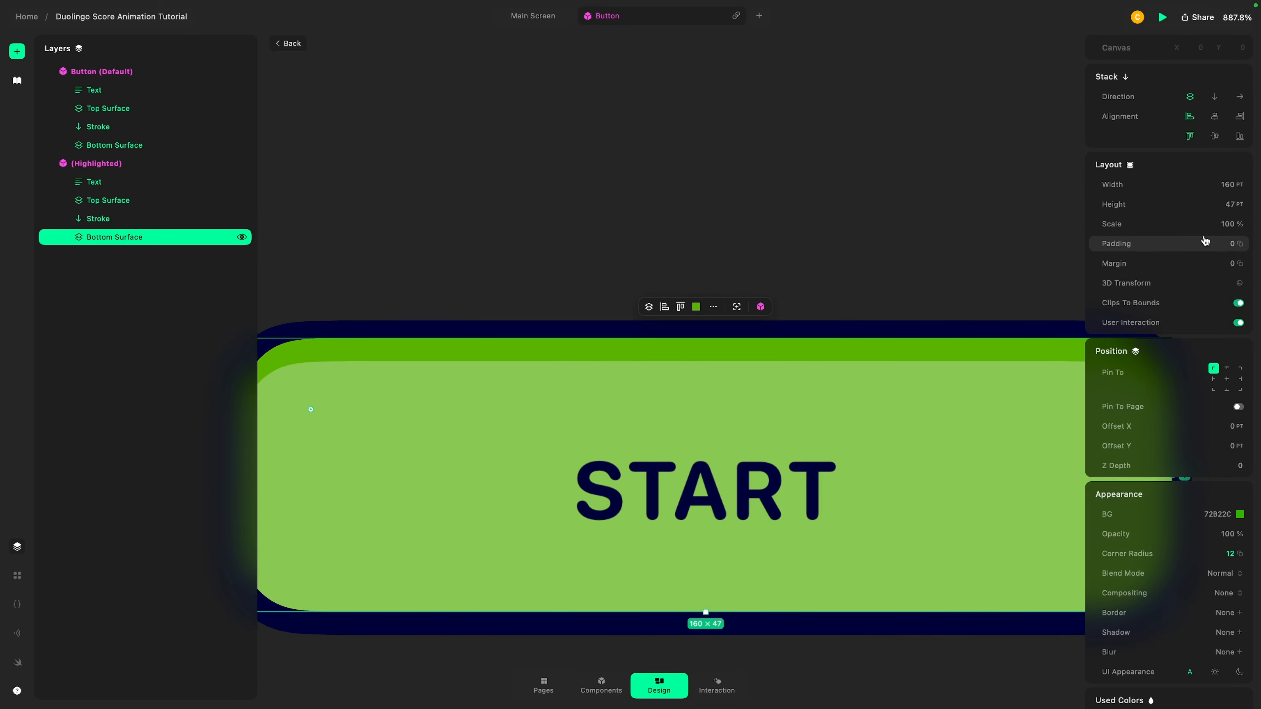
scroll(955, 218, "down", 3)
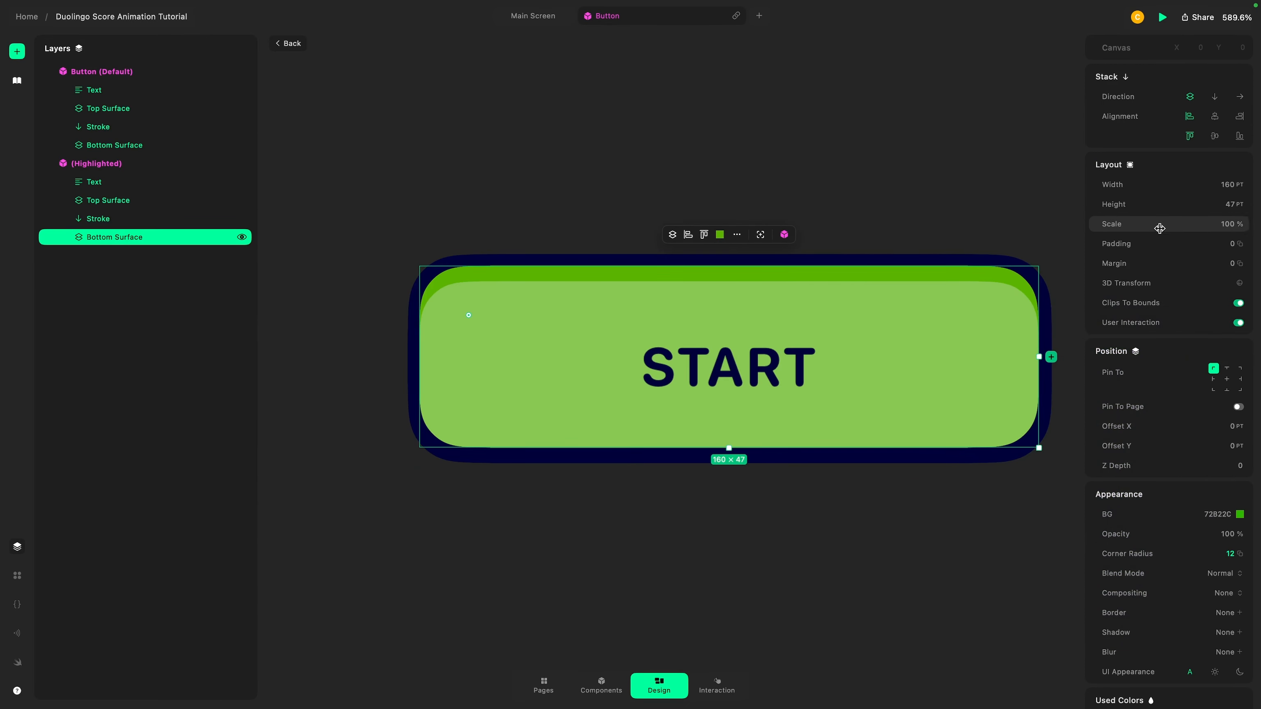
left_click(1230, 204)
type("45")
key("Return")
key("Down")
key("Down")
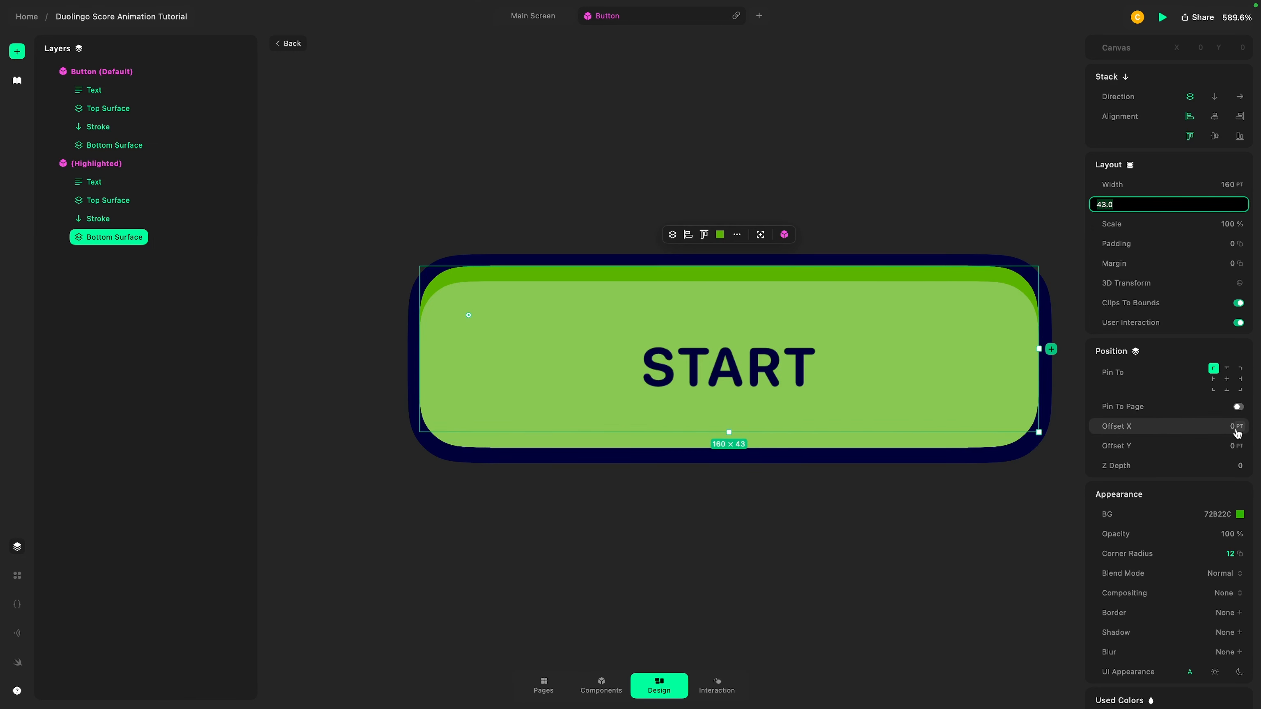
- Move the highlighted state's Bottom Surface down to an Offset Y of 4 pt
left_click(1238, 447)
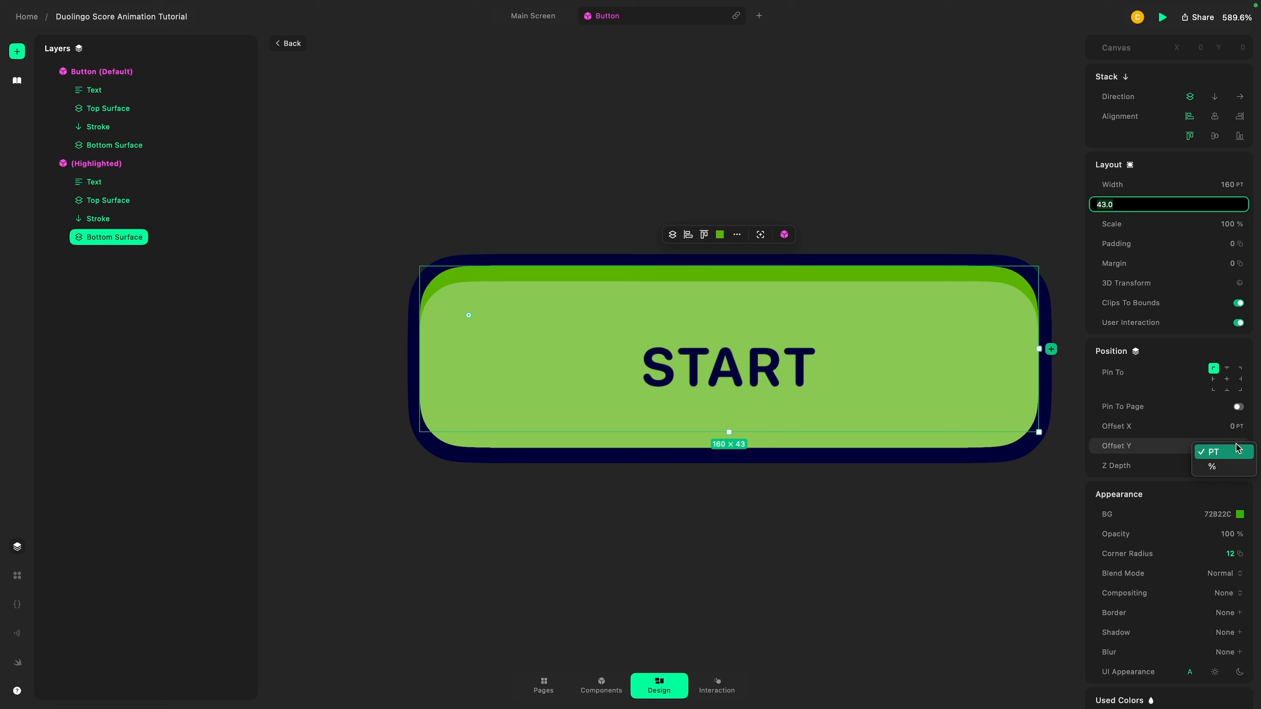
left_click(1238, 452)
left_click(1226, 445)
type("2")
key("Return")
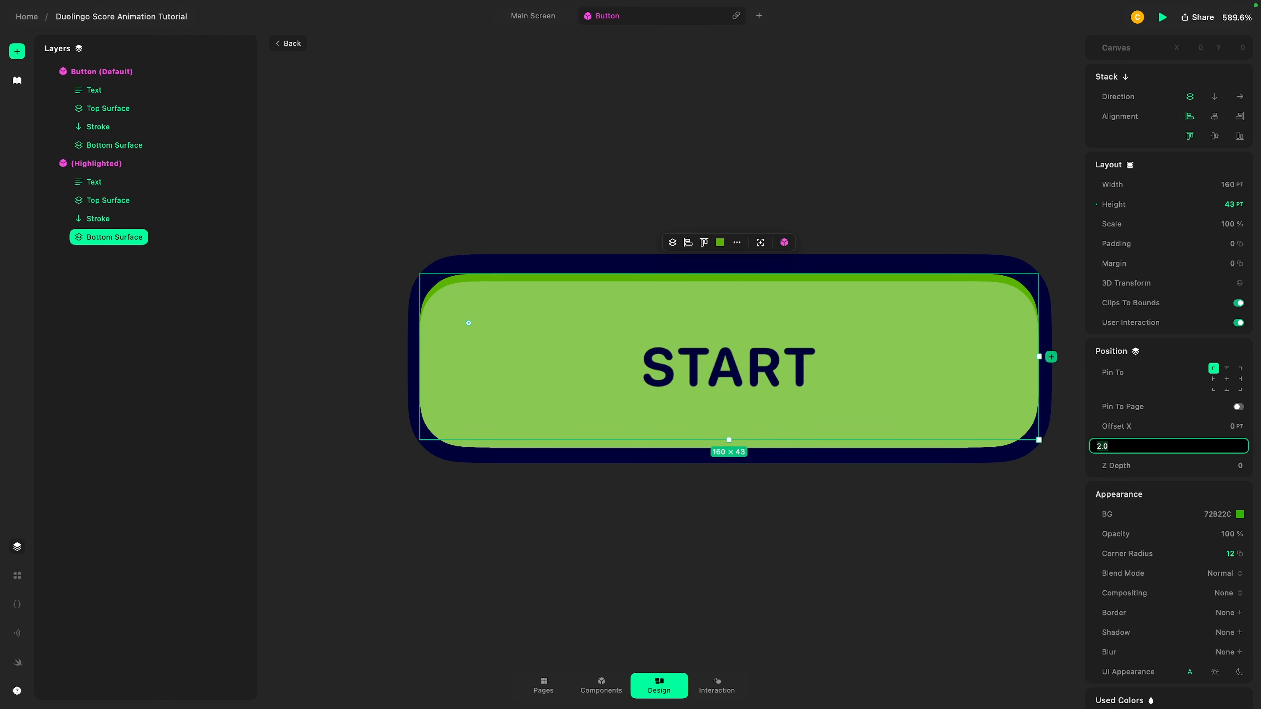
key("Up")
key("Up")
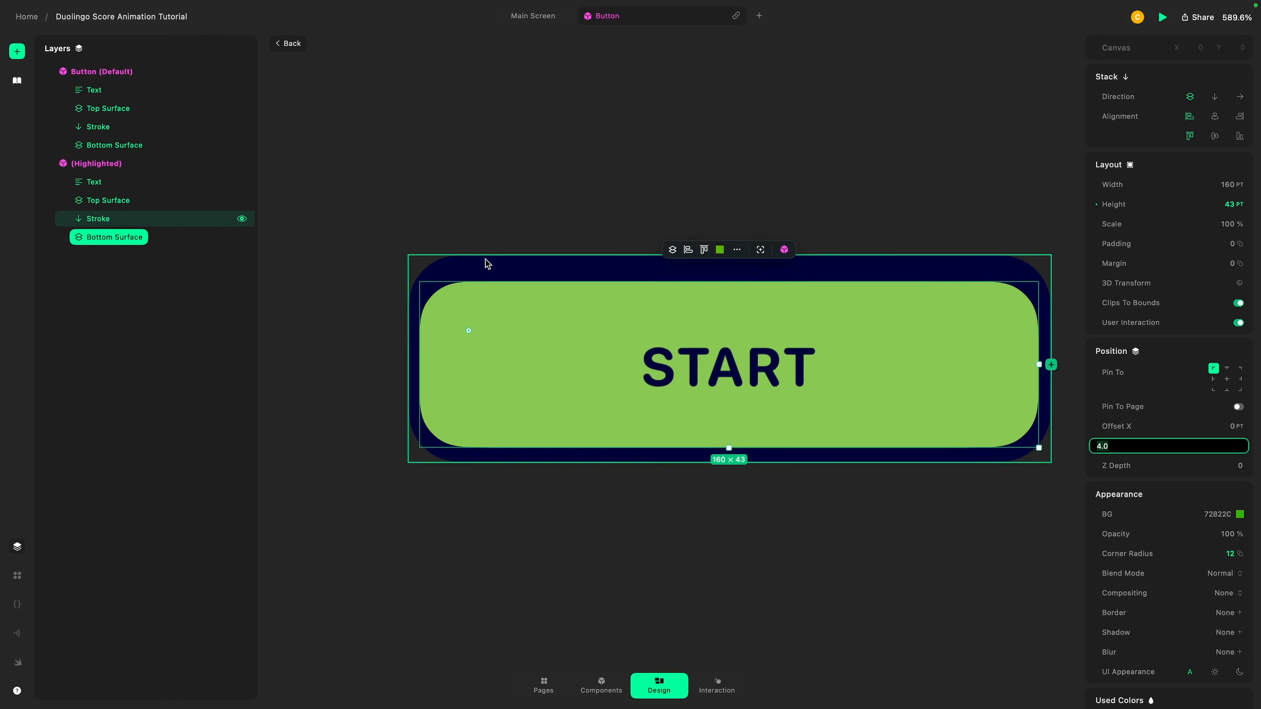
- Set the highlighted state's Stroke height to 50 pt
left_click(102, 201)
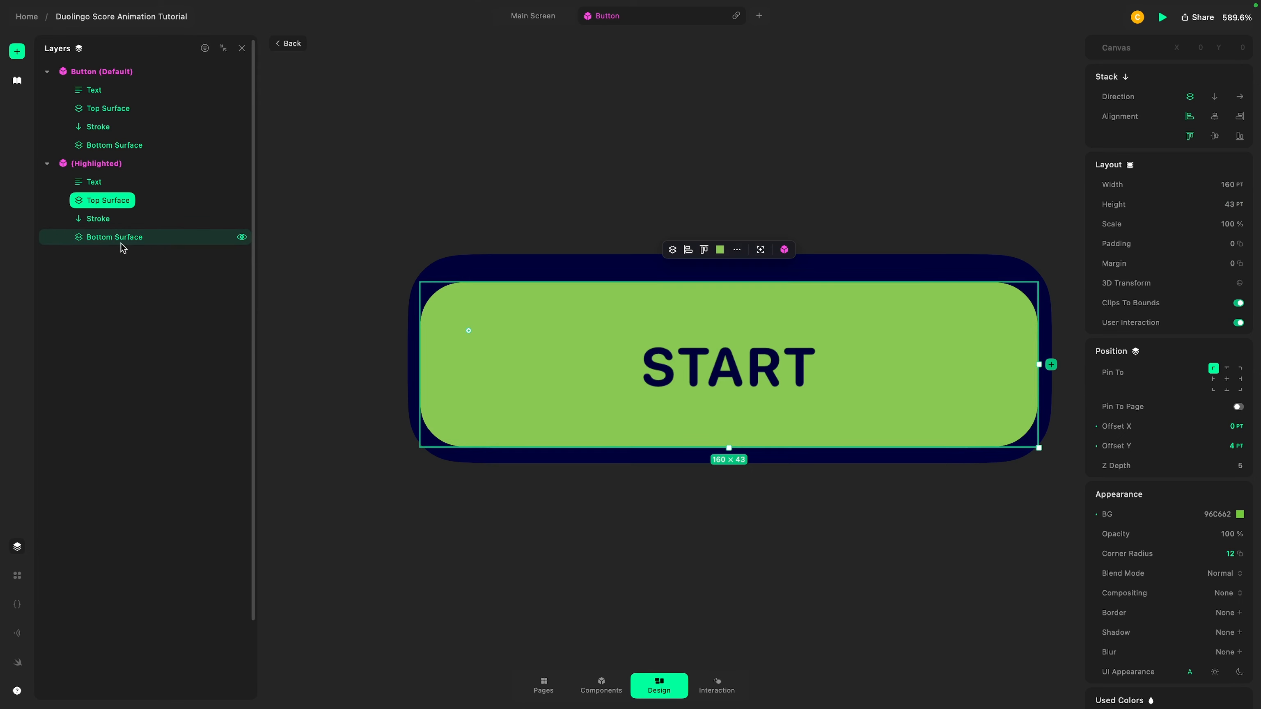
left_click(104, 220)
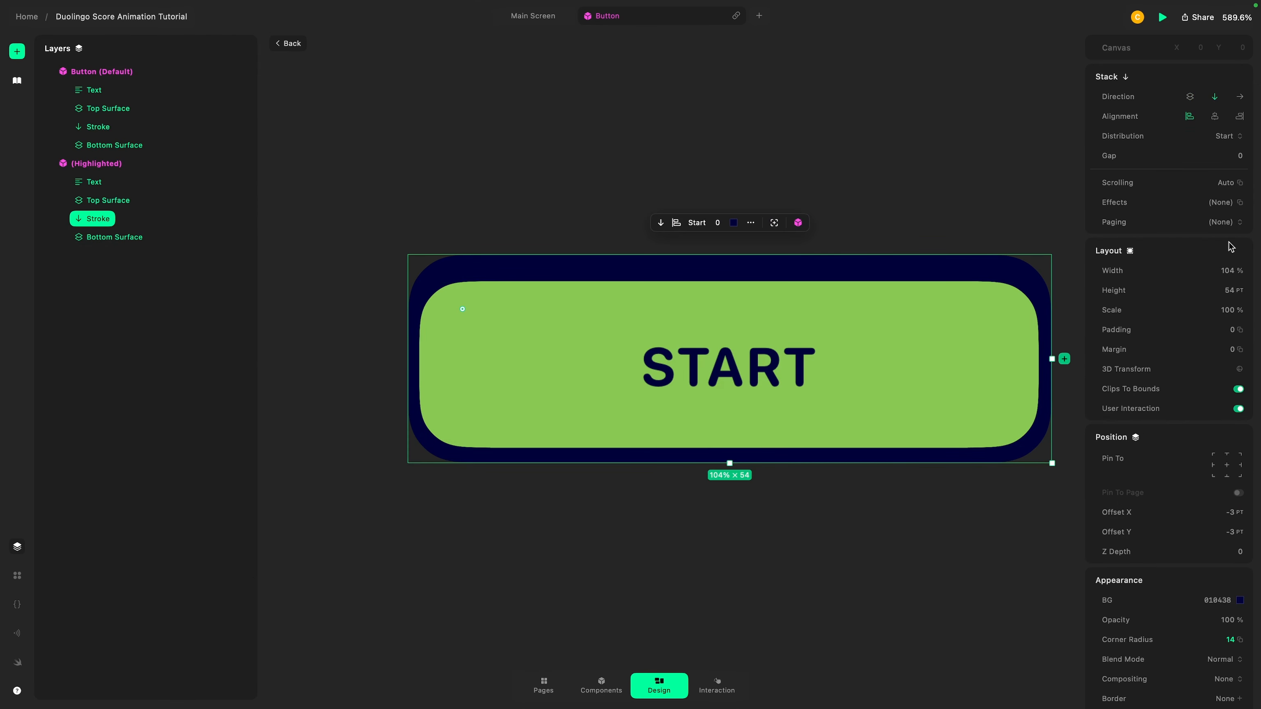
left_click(1230, 289)
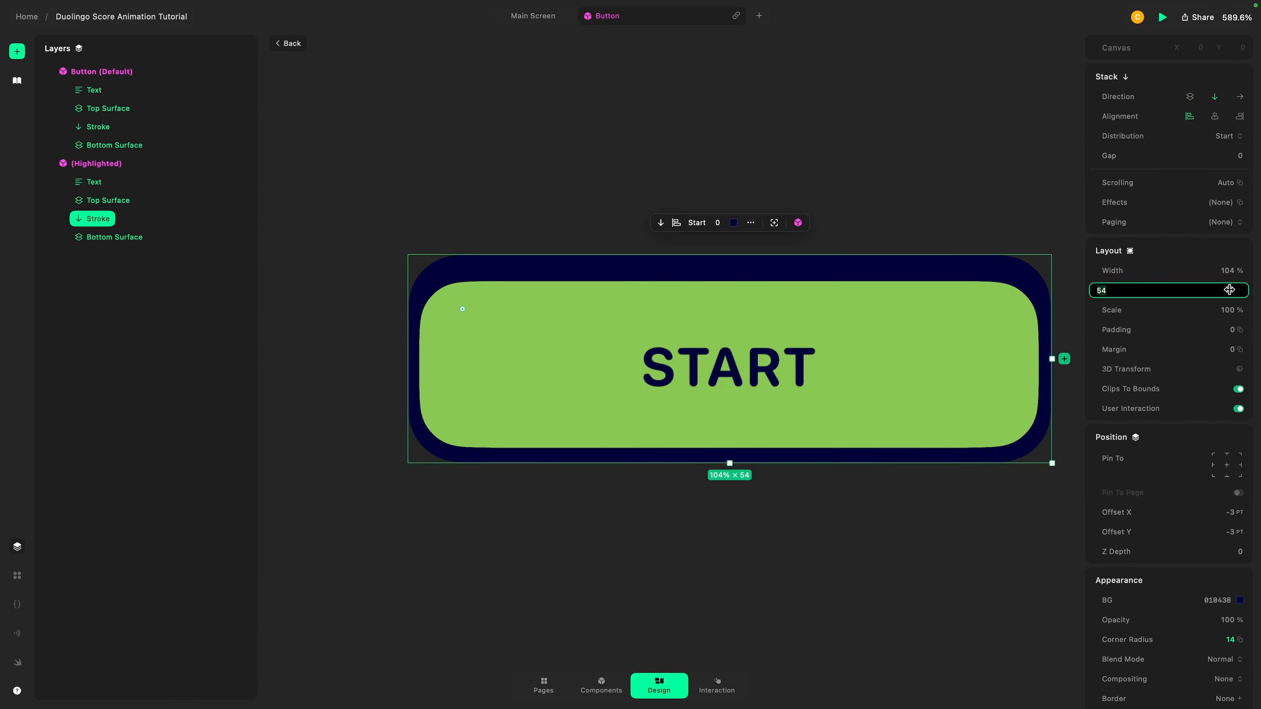
type("50")
key("Return")
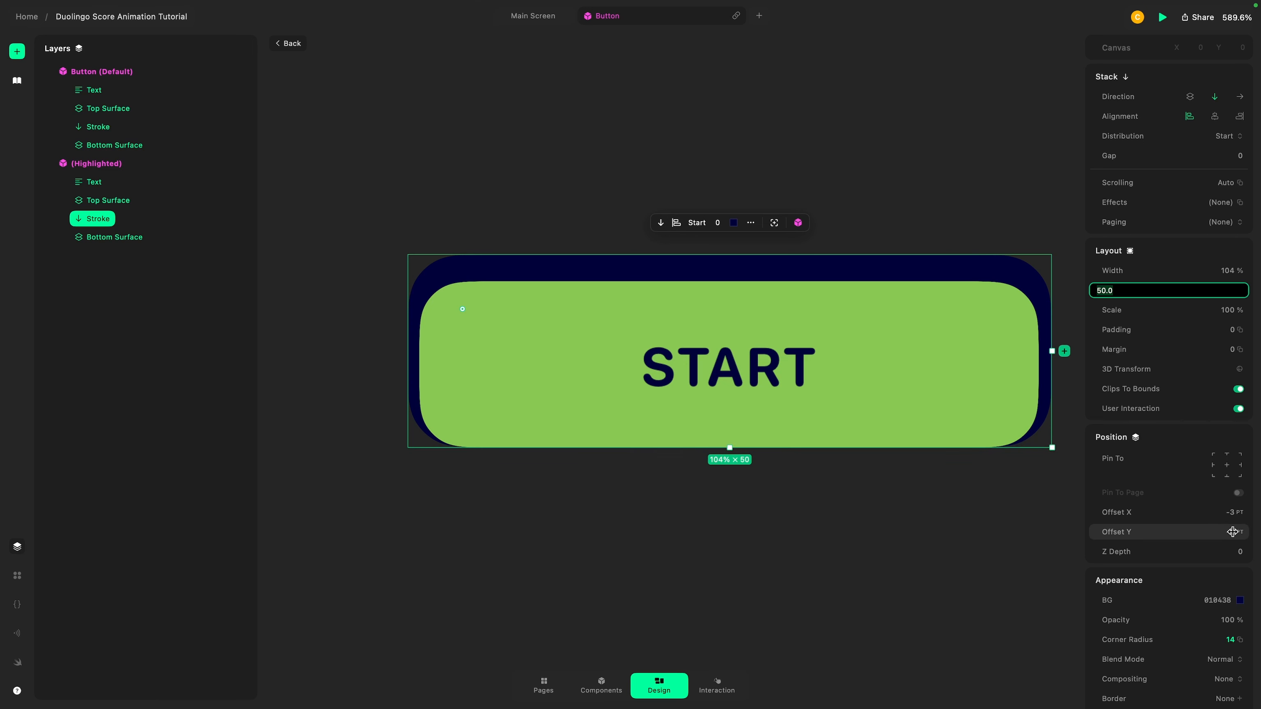
- Set the highlighted state's Stroke Offset Y to 0 pt
left_click(1238, 532)
left_click(1194, 527)
scroll(1245, 528, "down", 2)
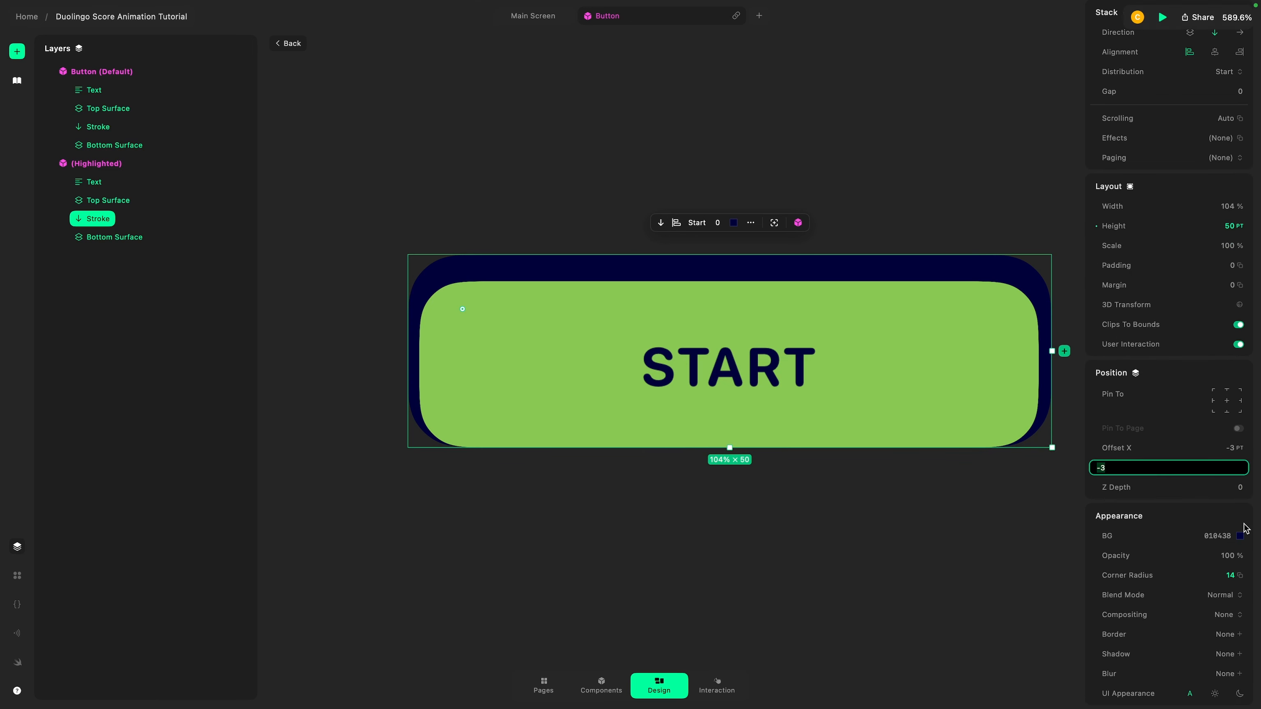
key("Up")
key("Up")
key("Up")
key("Up")
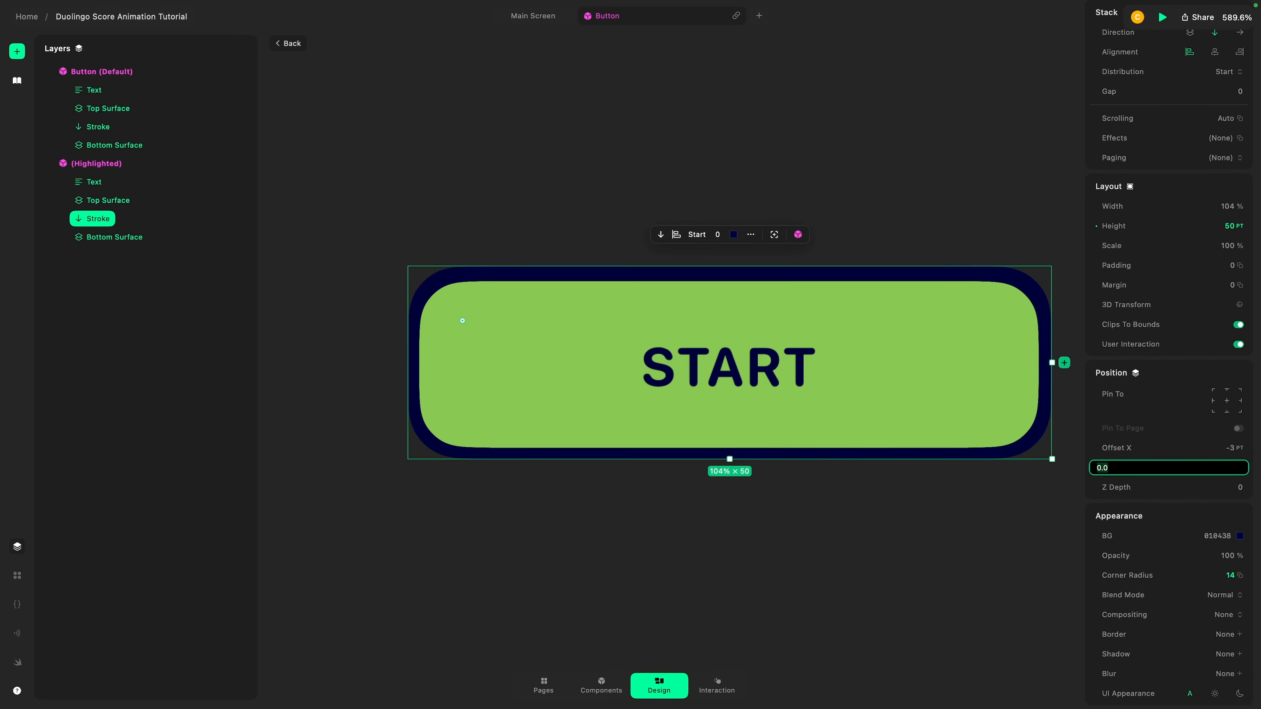
key("Down")
- Refine the highlighted state's Stroke to a height of 49 pt and an Offset Y of 1 pt
left_click(1214, 226)
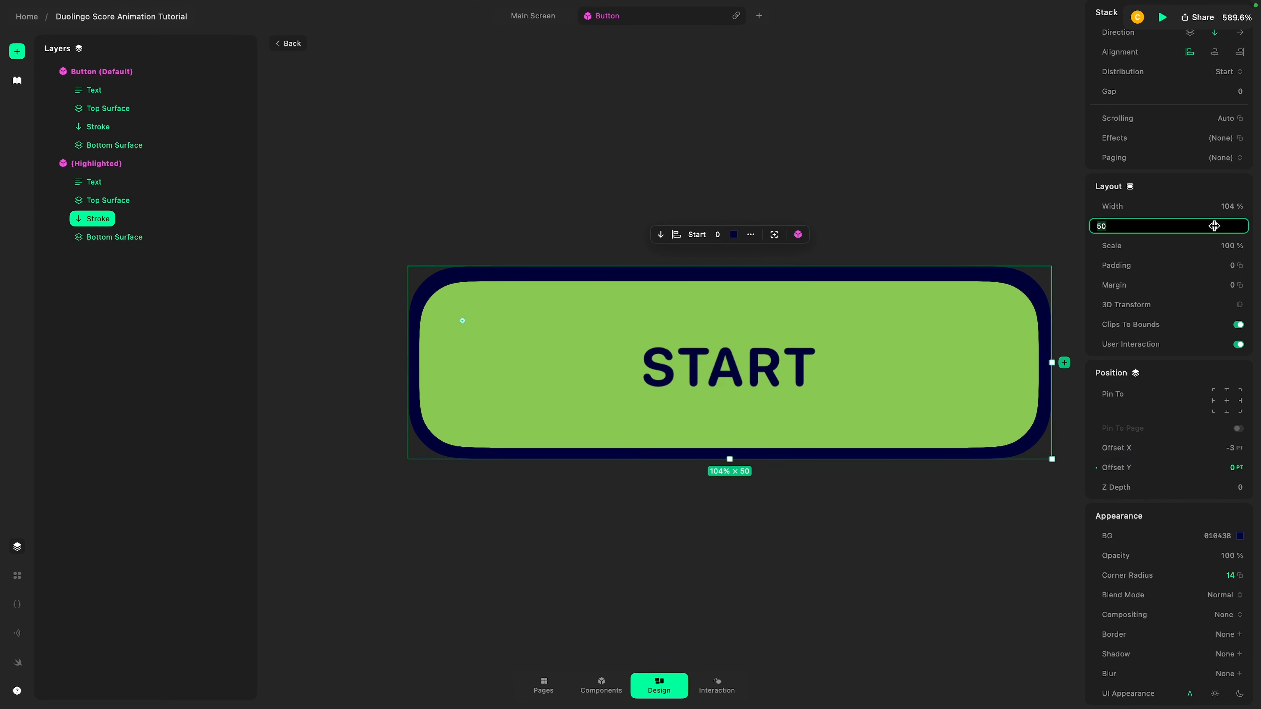
key("Down")
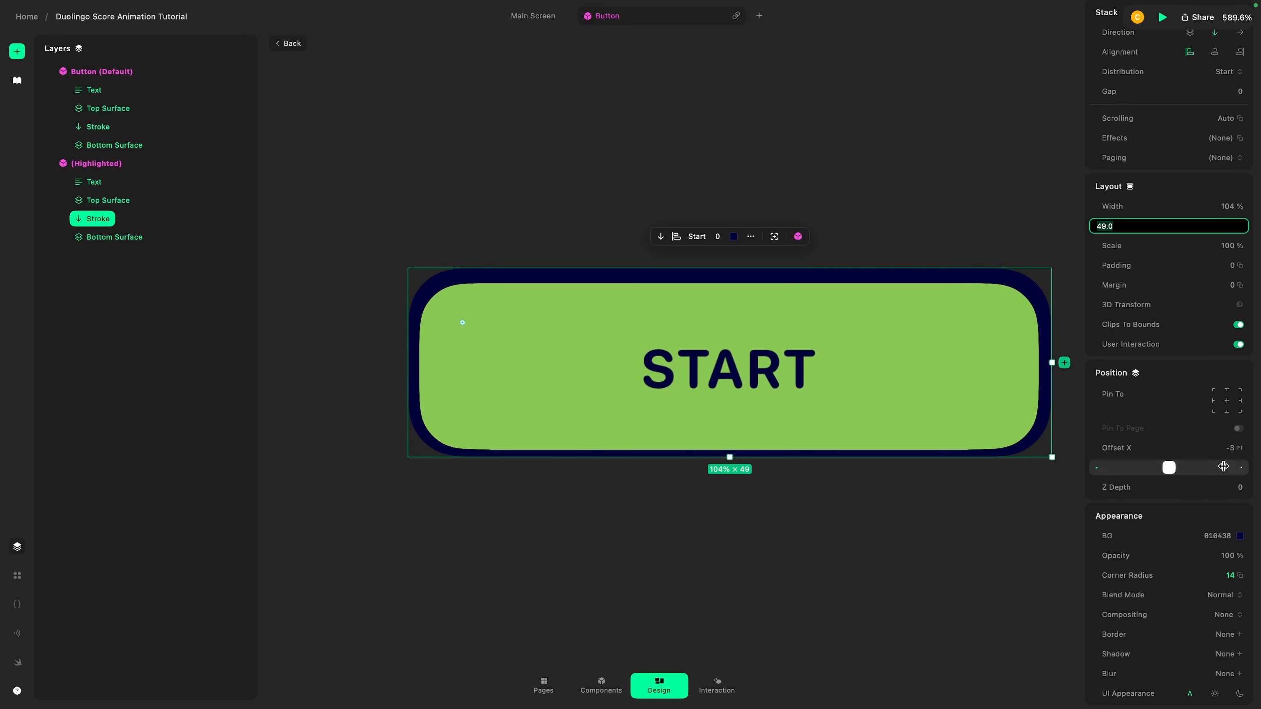
left_click(1225, 468)
key("Down")
key("Up")
key("Up")
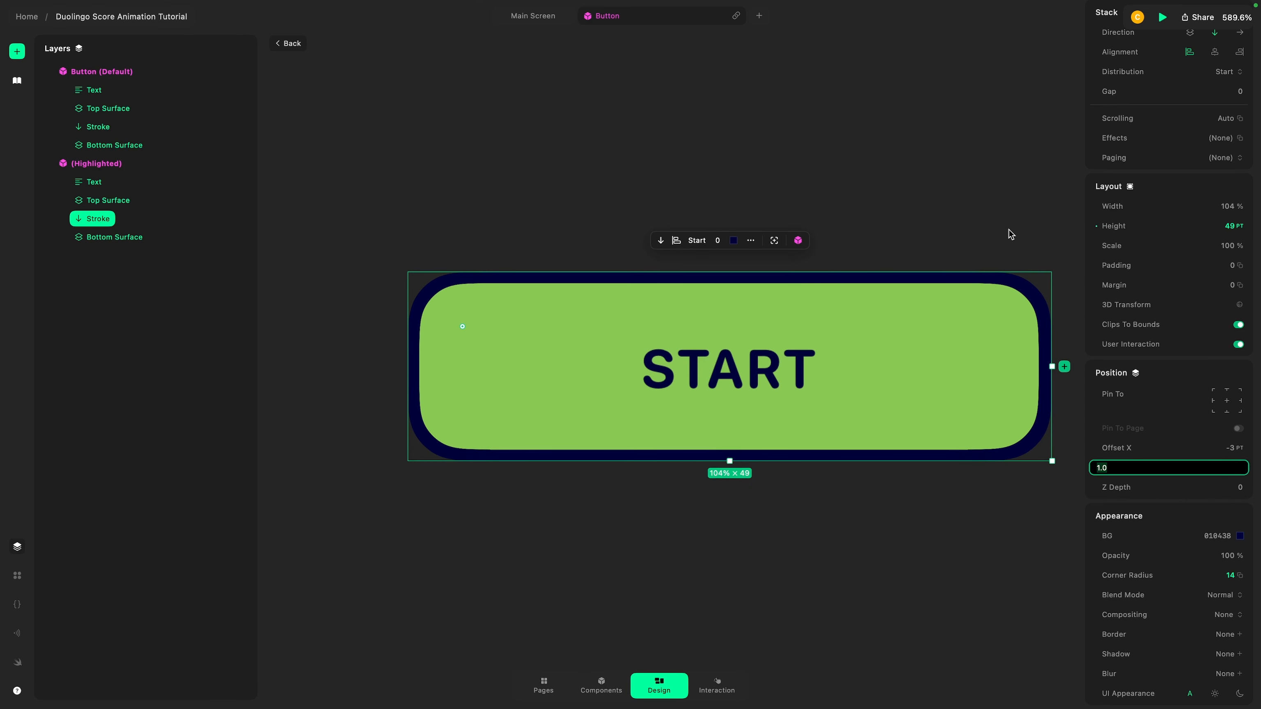
key("Return")
- Move the default state's Stroke up to an Offset Y of -4 pt
scroll(927, 164, "down", 10)
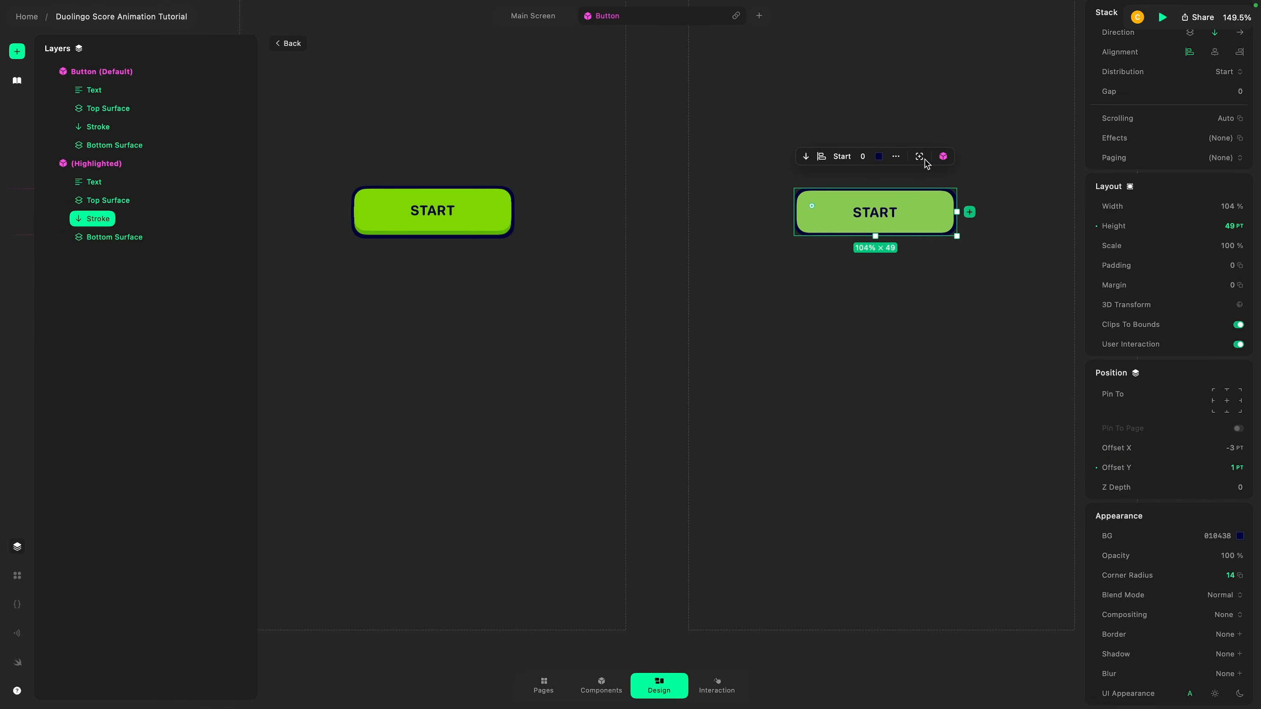
scroll(450, 211, "up", 10)
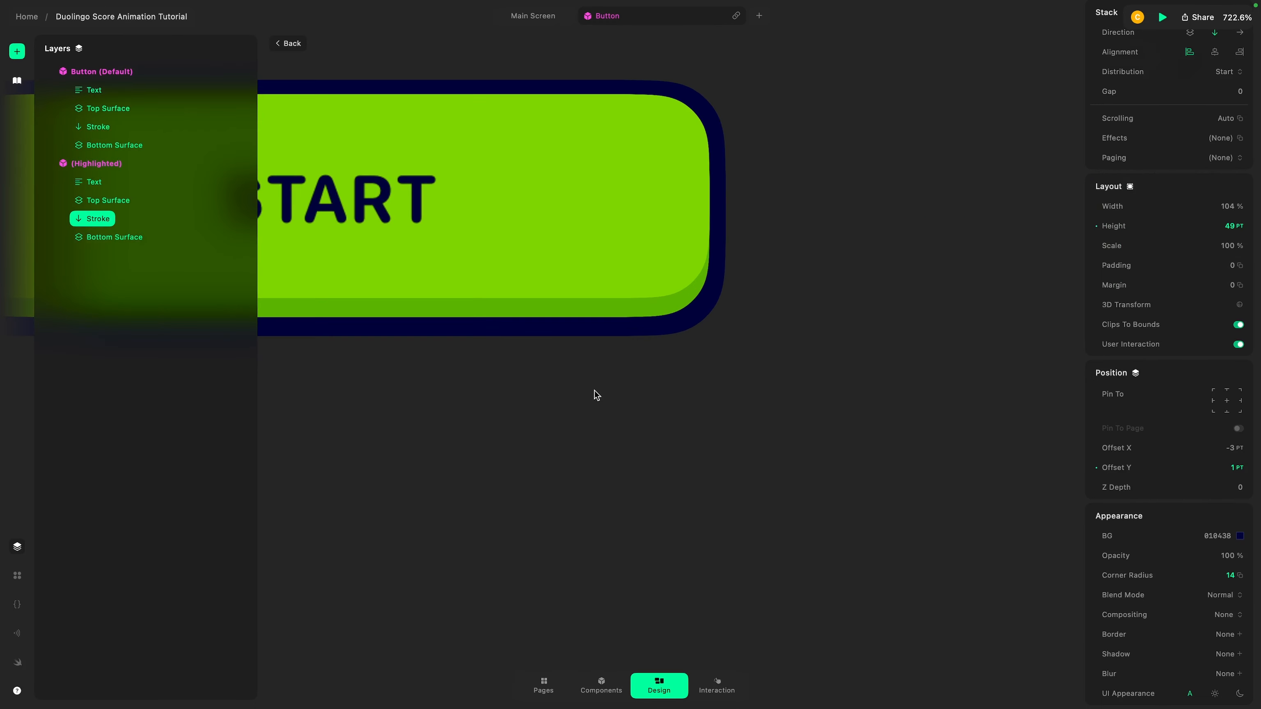
left_click(712, 300)
left_click(336, 200)
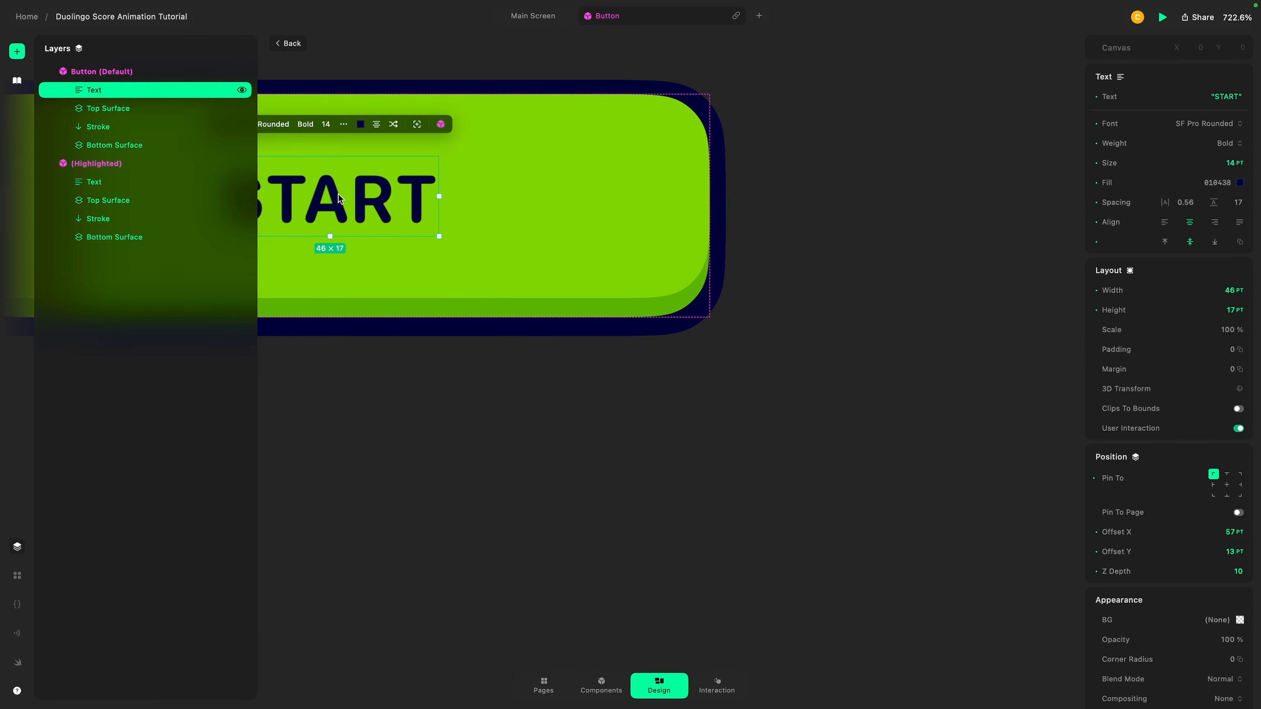
left_click(160, 130)
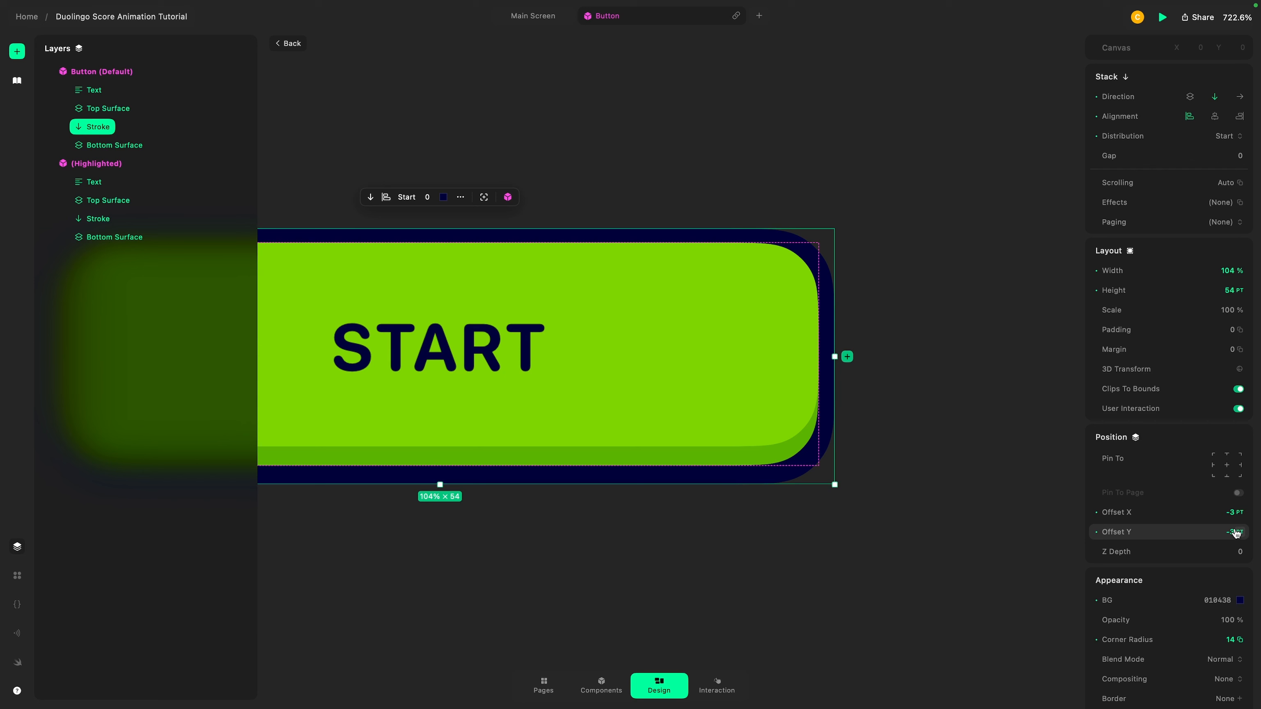
left_click(1097, 533)
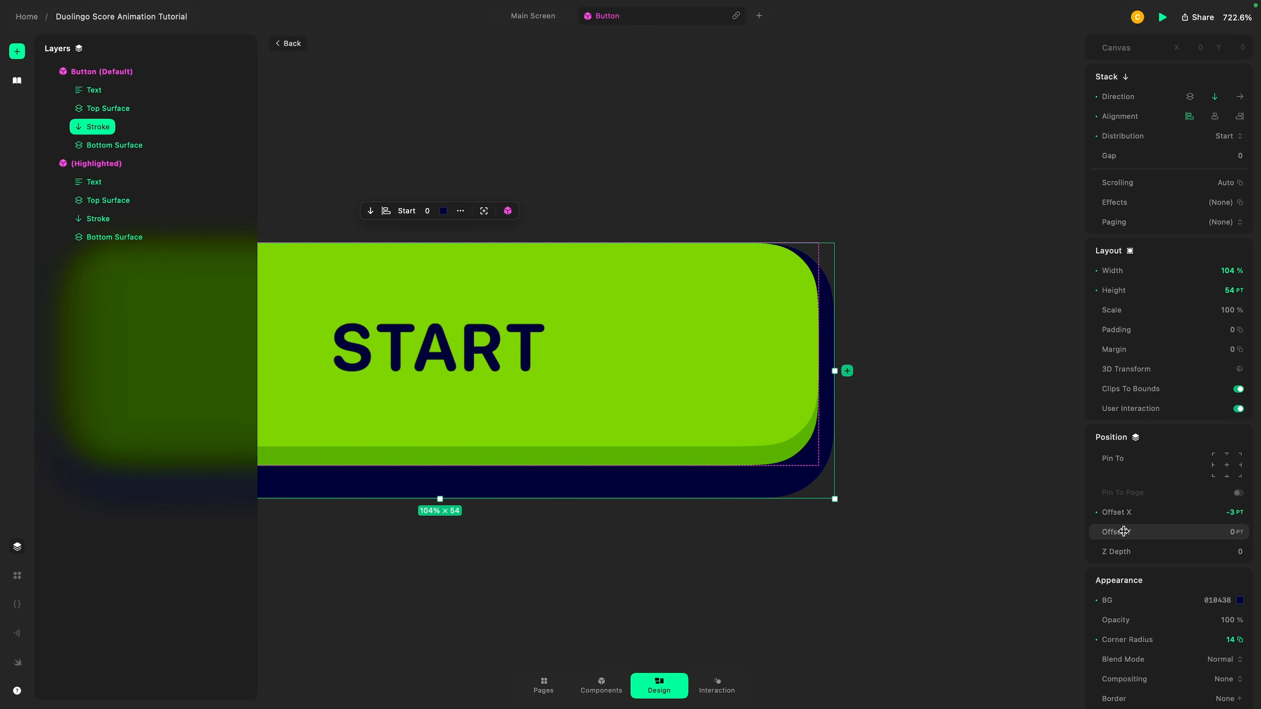
left_click(1213, 532)
scroll(1214, 530, "down", 2)
scroll(1213, 529, "down", 2)
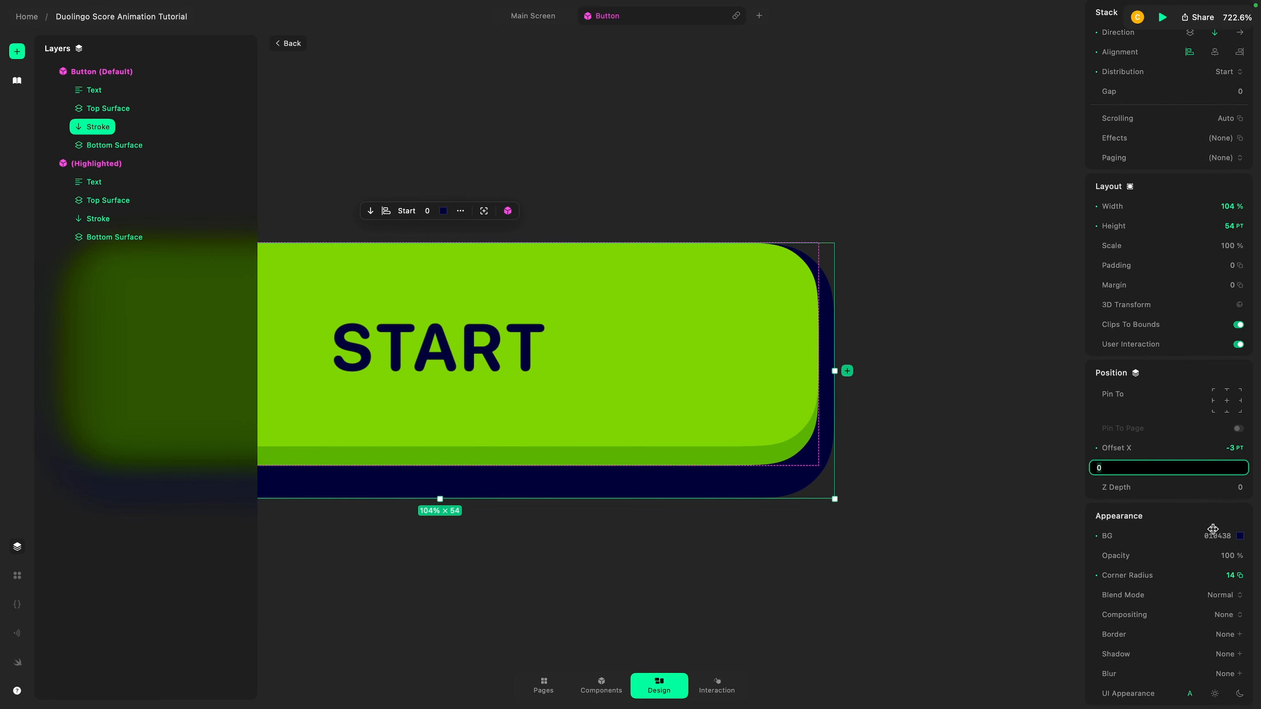
key("Down")
key("Down")
key("Down")
key("Down")
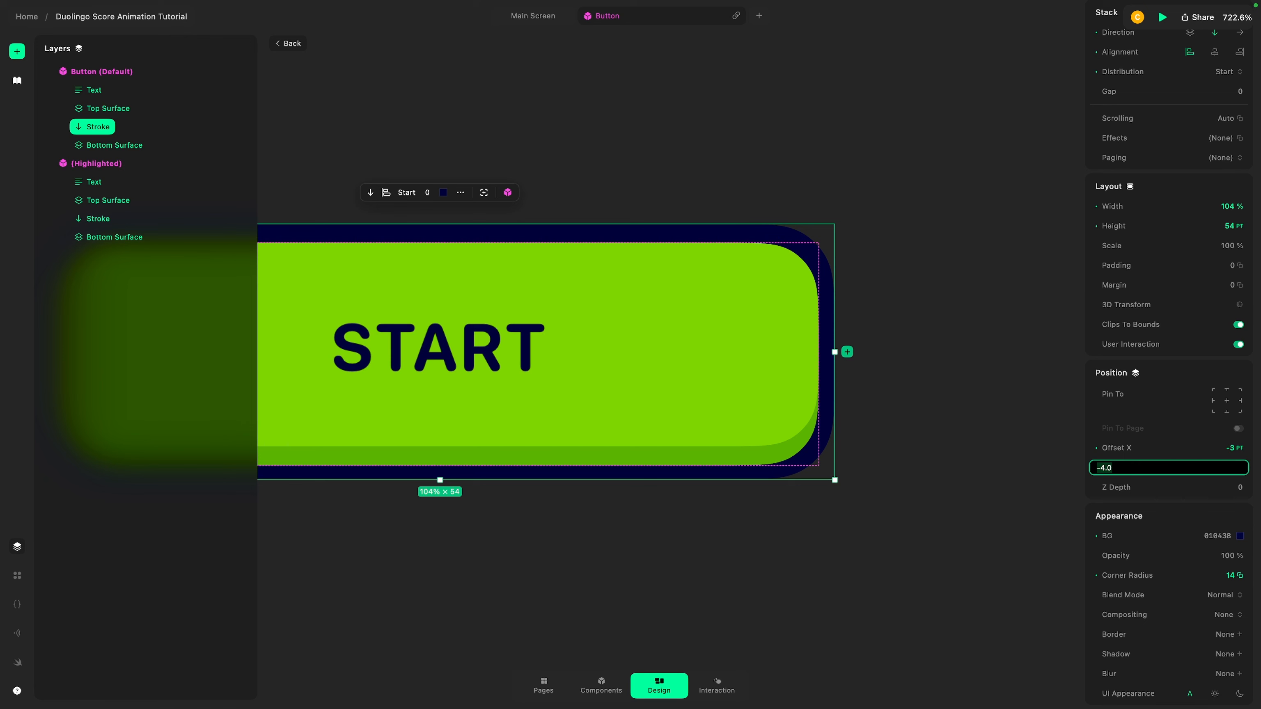
- Set the default state's Stroke height to 55 pt
left_click(1230, 227)
key("Up")
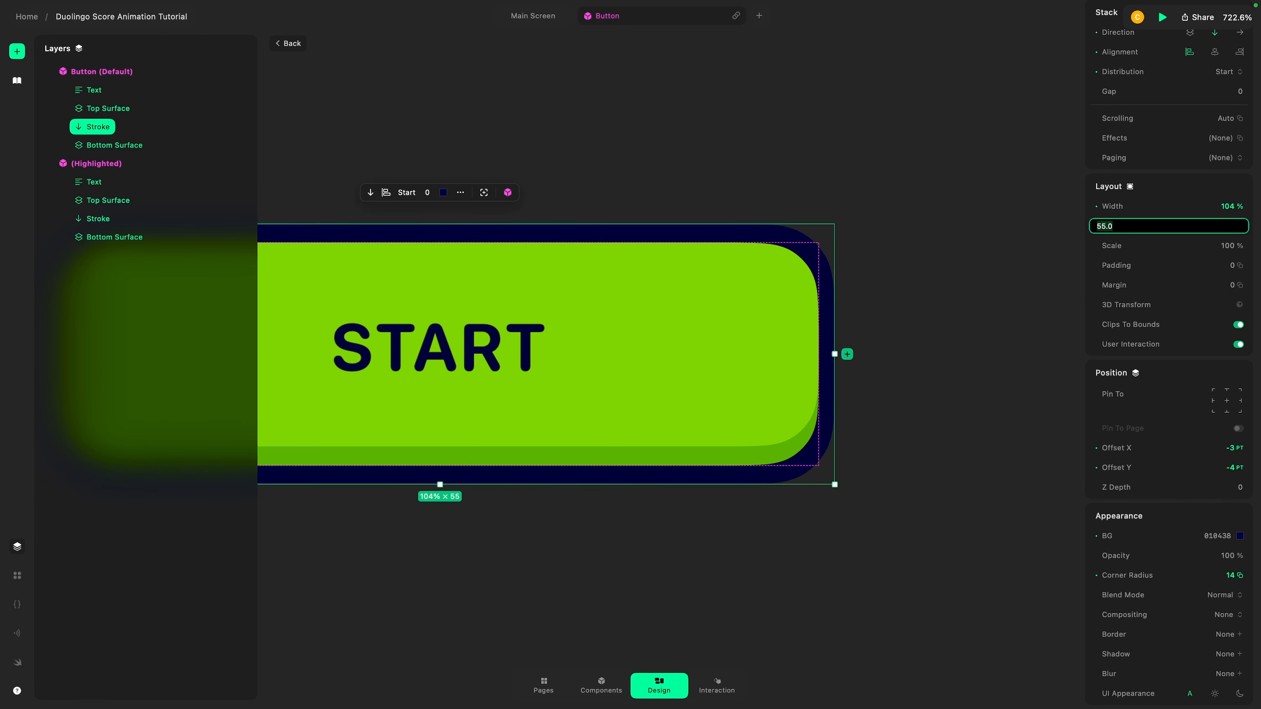
key("Return")
scroll(744, 388, "down", 5)
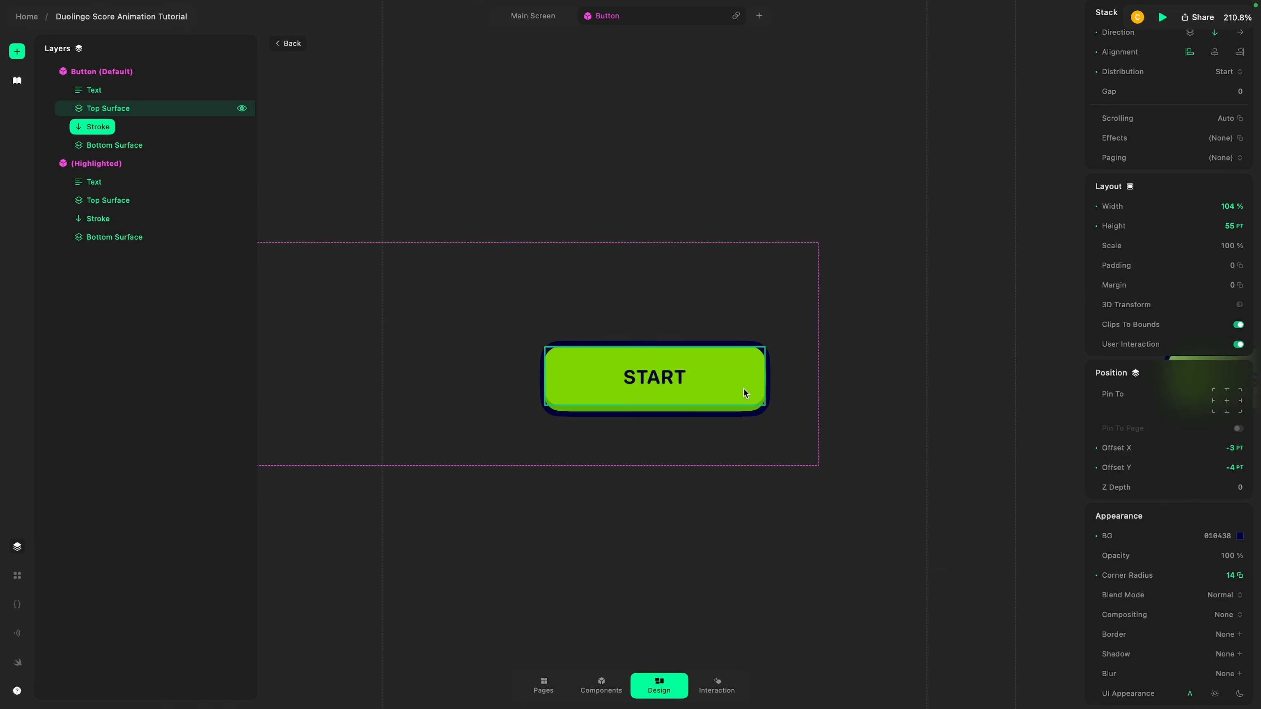
- Apply the highlighted state's Bottom Surface color, 72B22C, as the background of its Top Surface
left_click(905, 339)
scroll(977, 341, "right", 5)
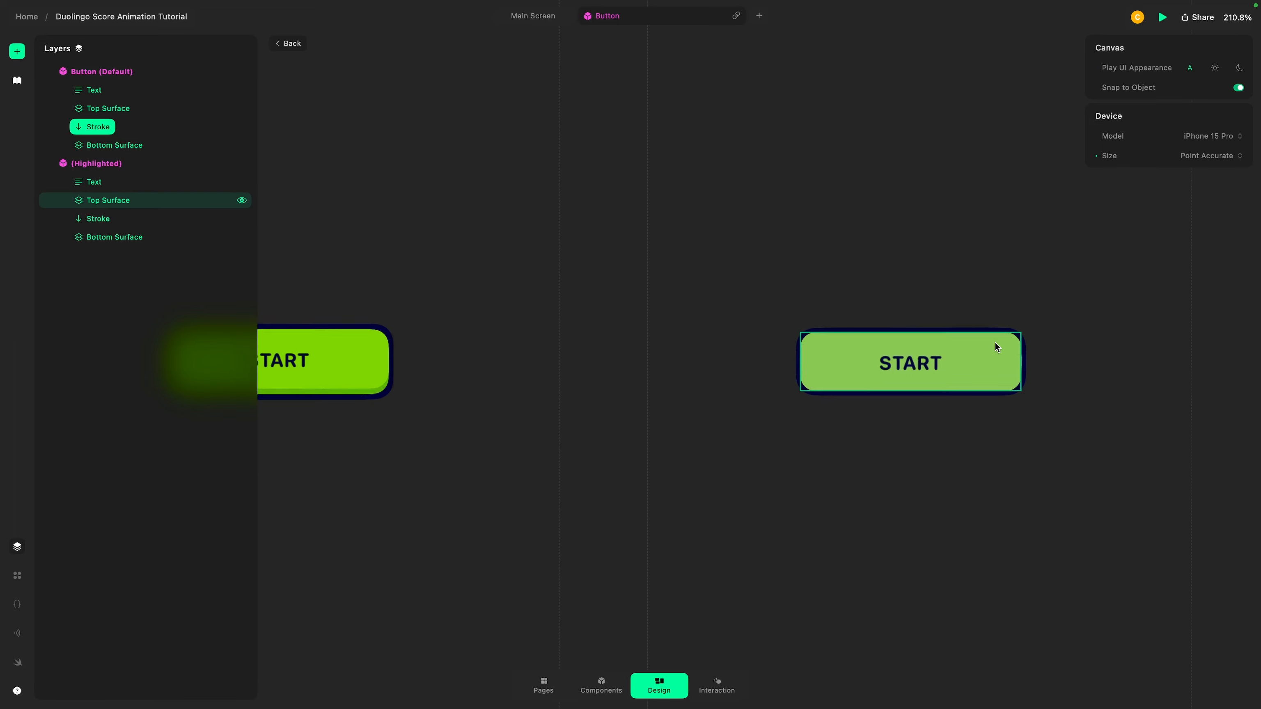
scroll(995, 343, "up", 3)
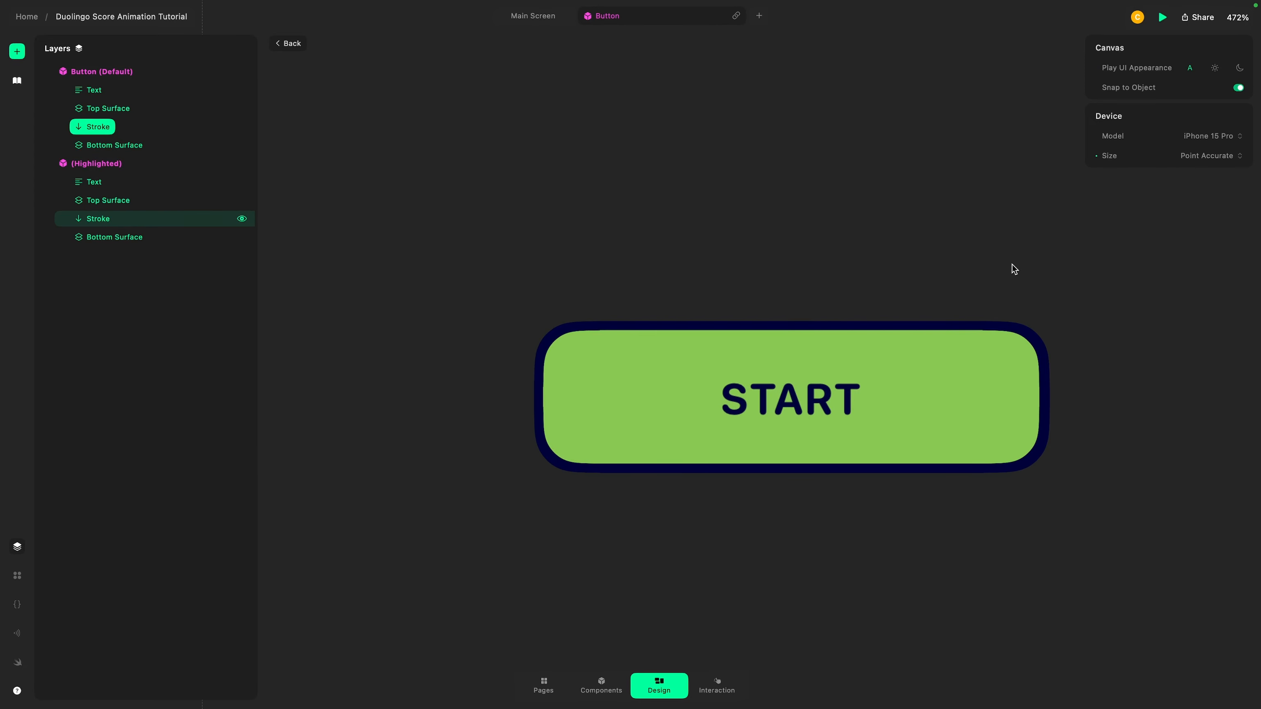
left_click(928, 383)
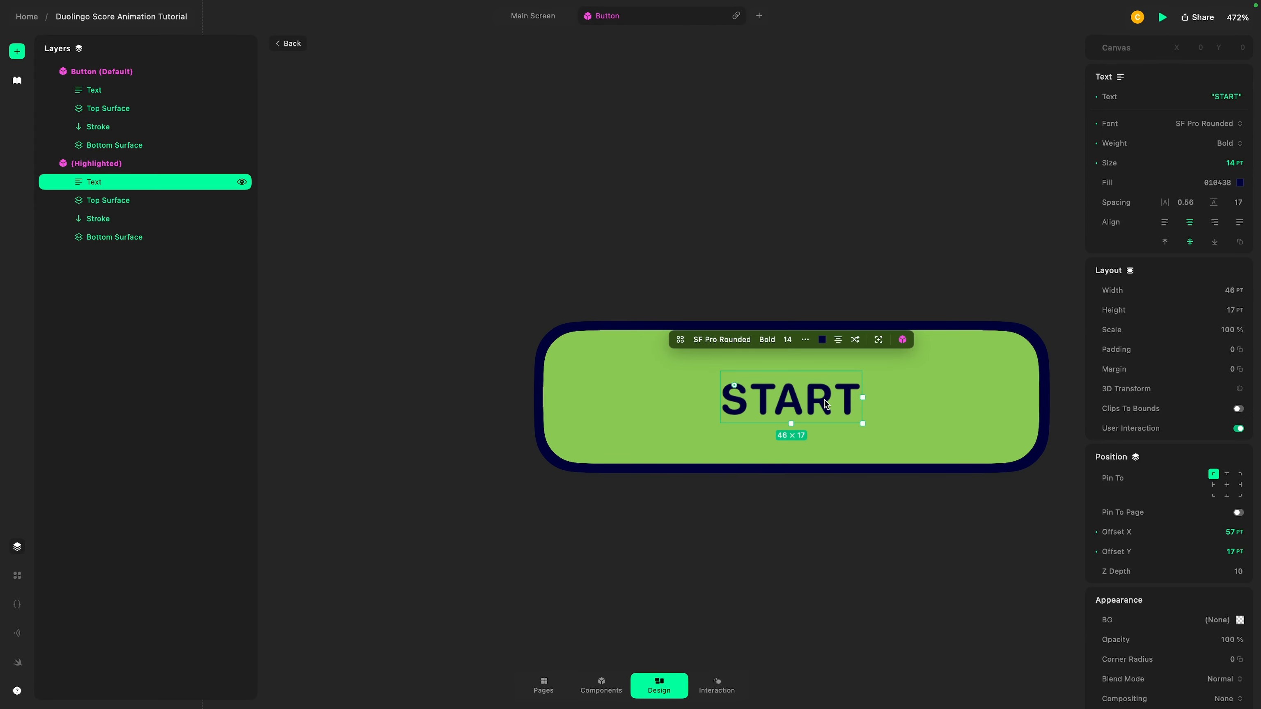
left_click(926, 383)
left_click(115, 237)
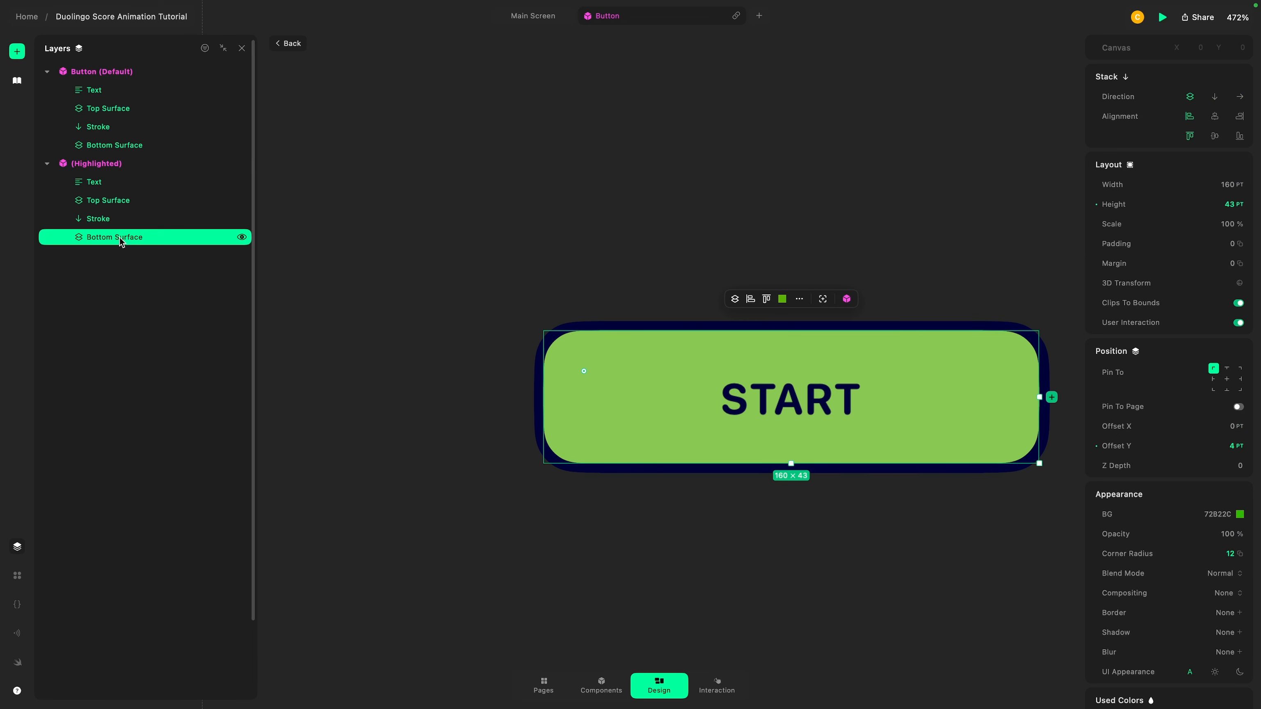
scroll(1214, 514, "down", 2)
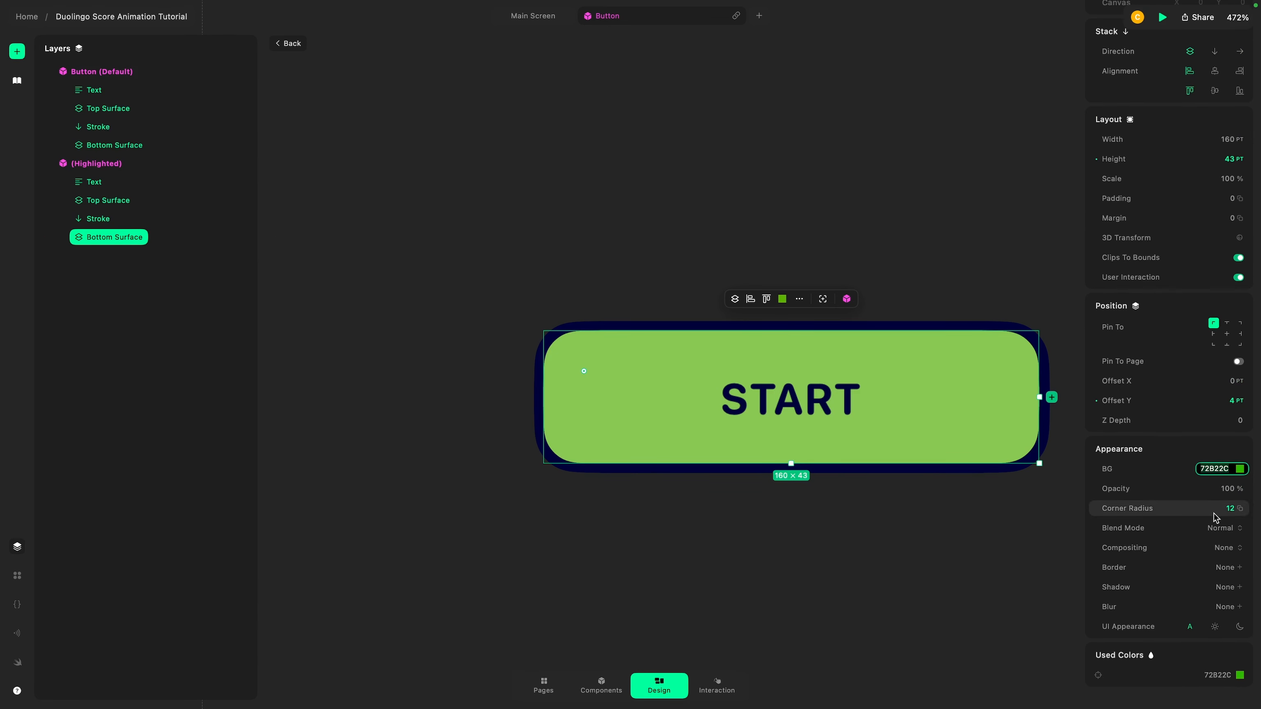
left_click(932, 383)
left_click(1214, 470)
key("super+v")
key("Return")
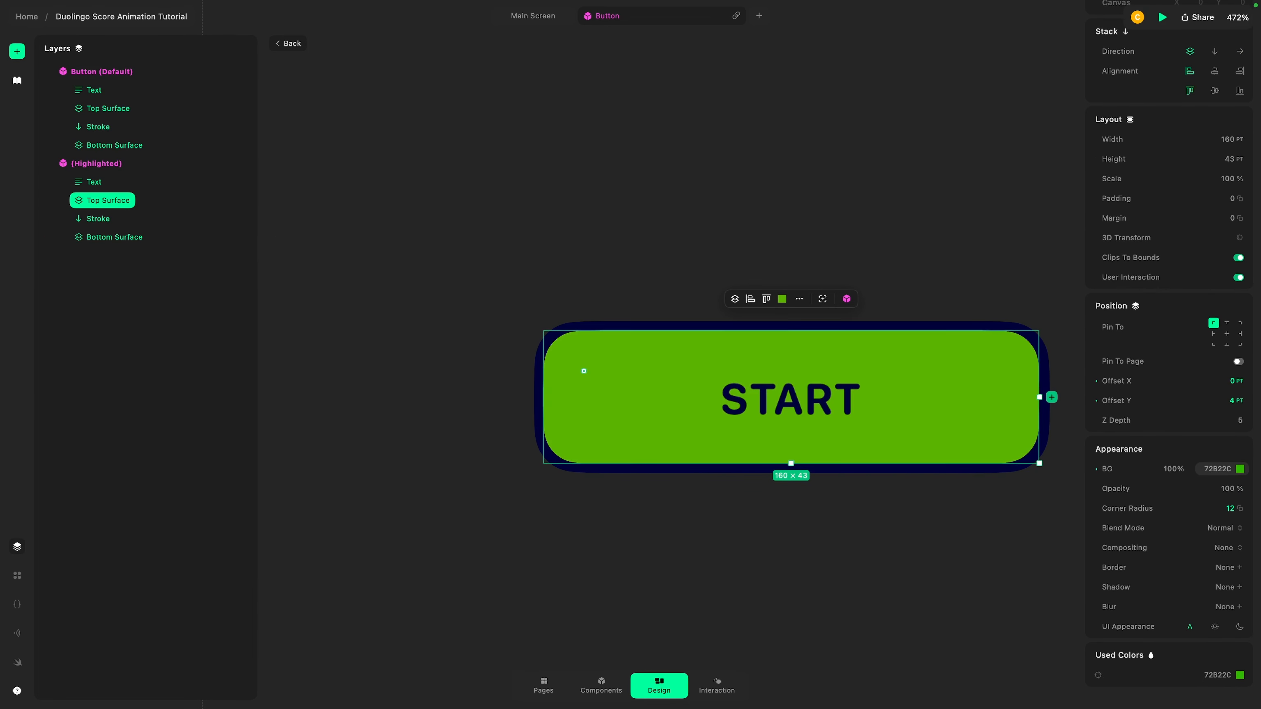
left_click(910, 526)
- Switch to interaction editing and add a Touch trigger to the Button (Default) state
scroll(910, 527, "down", 5)
scroll(910, 526, "left", 2)
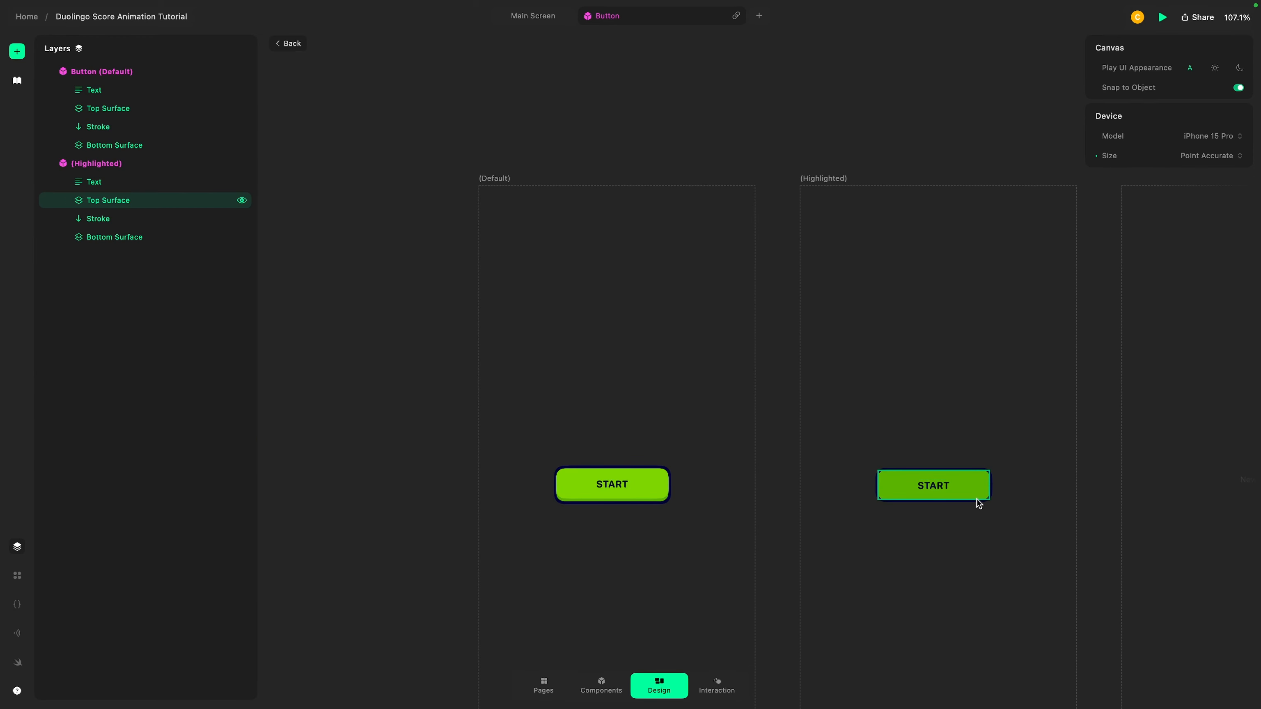
scroll(977, 504, "up", 2)
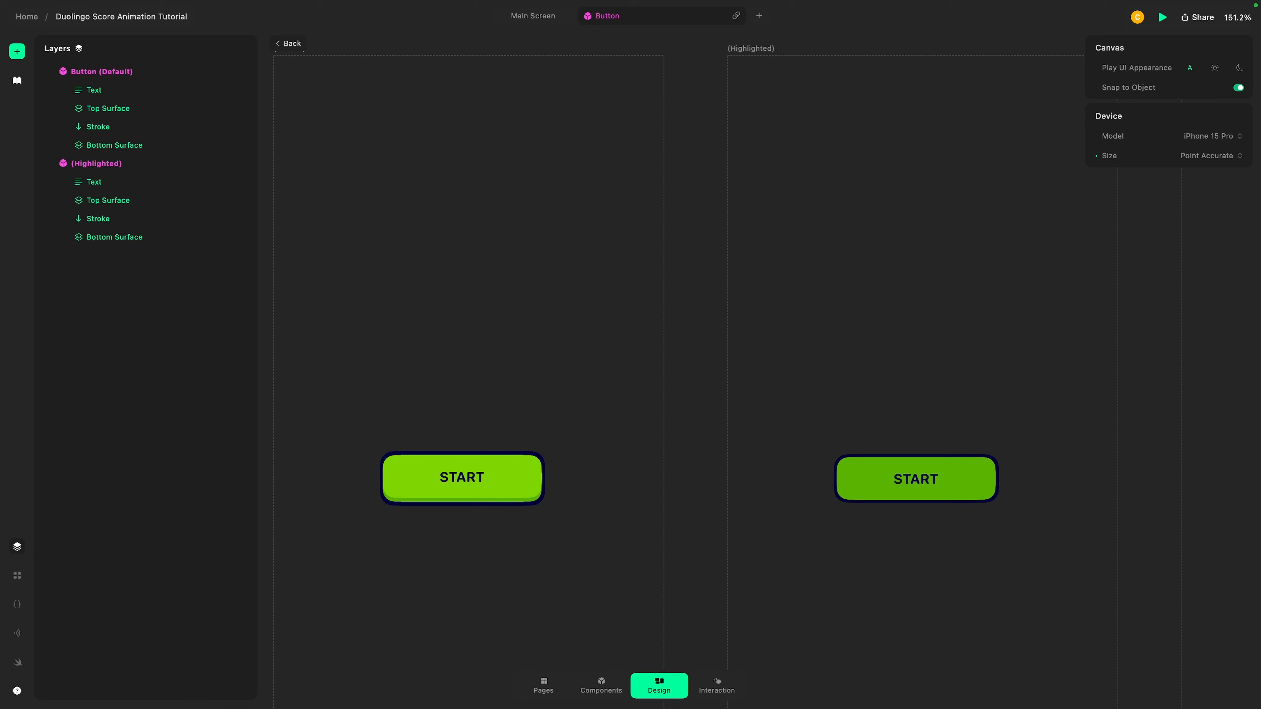
left_click(725, 689)
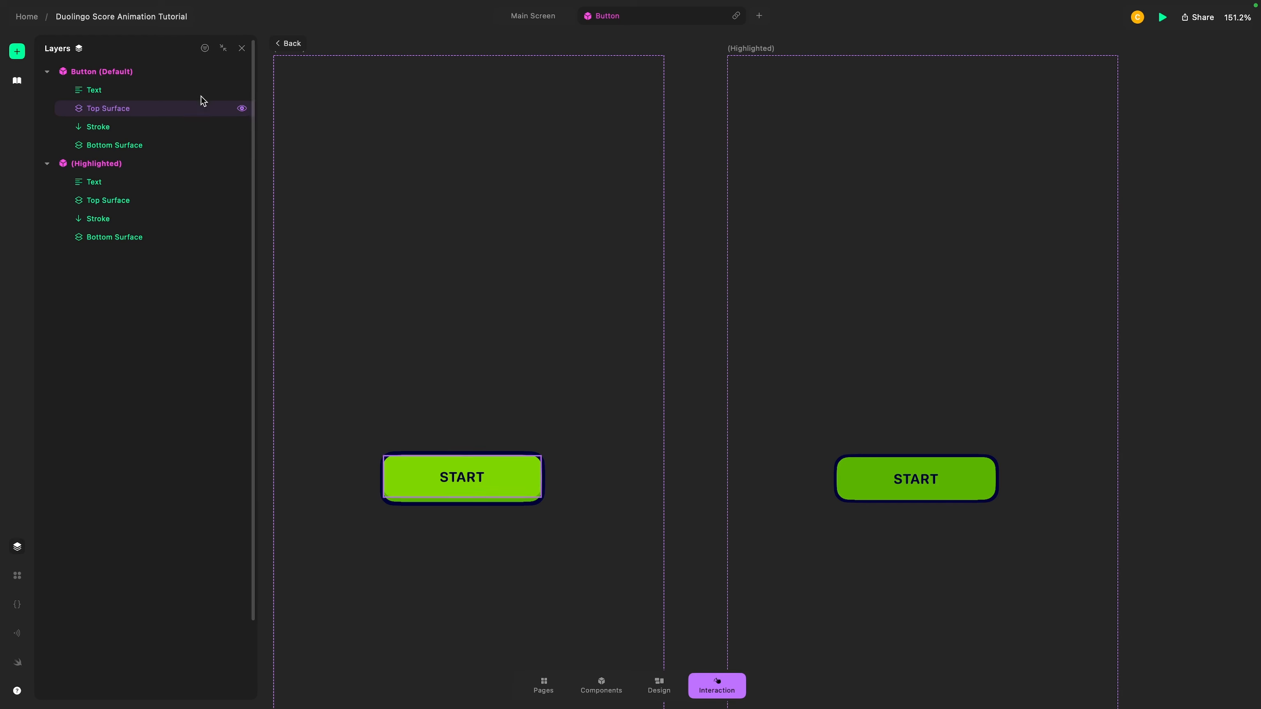
left_click(103, 73)
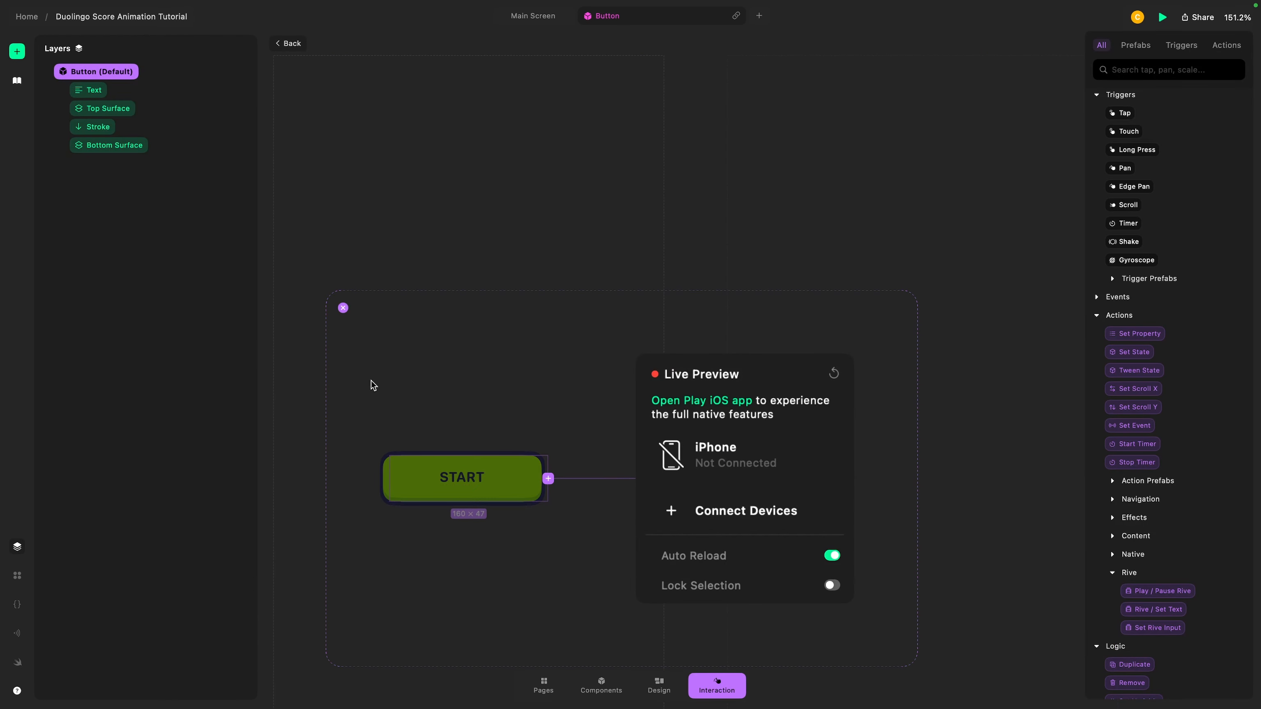
scroll(652, 418, "down", 1)
scroll(577, 438, "down", 5)
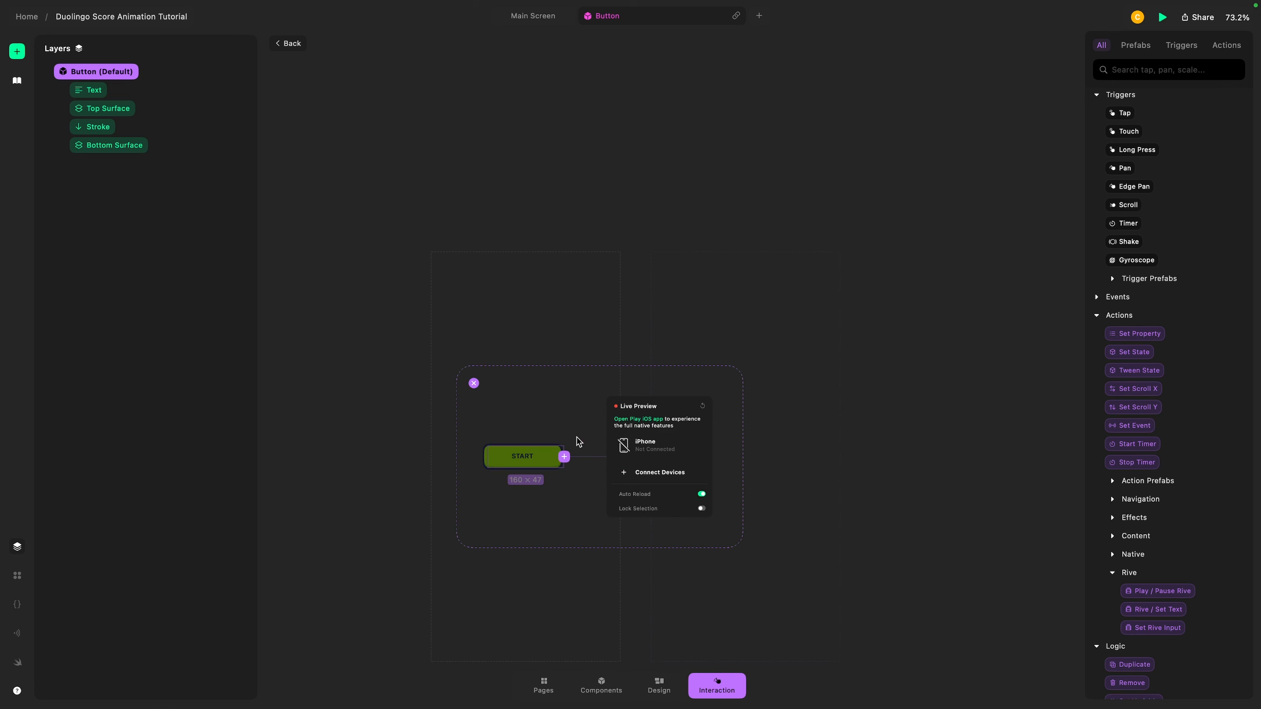
left_click(565, 461)
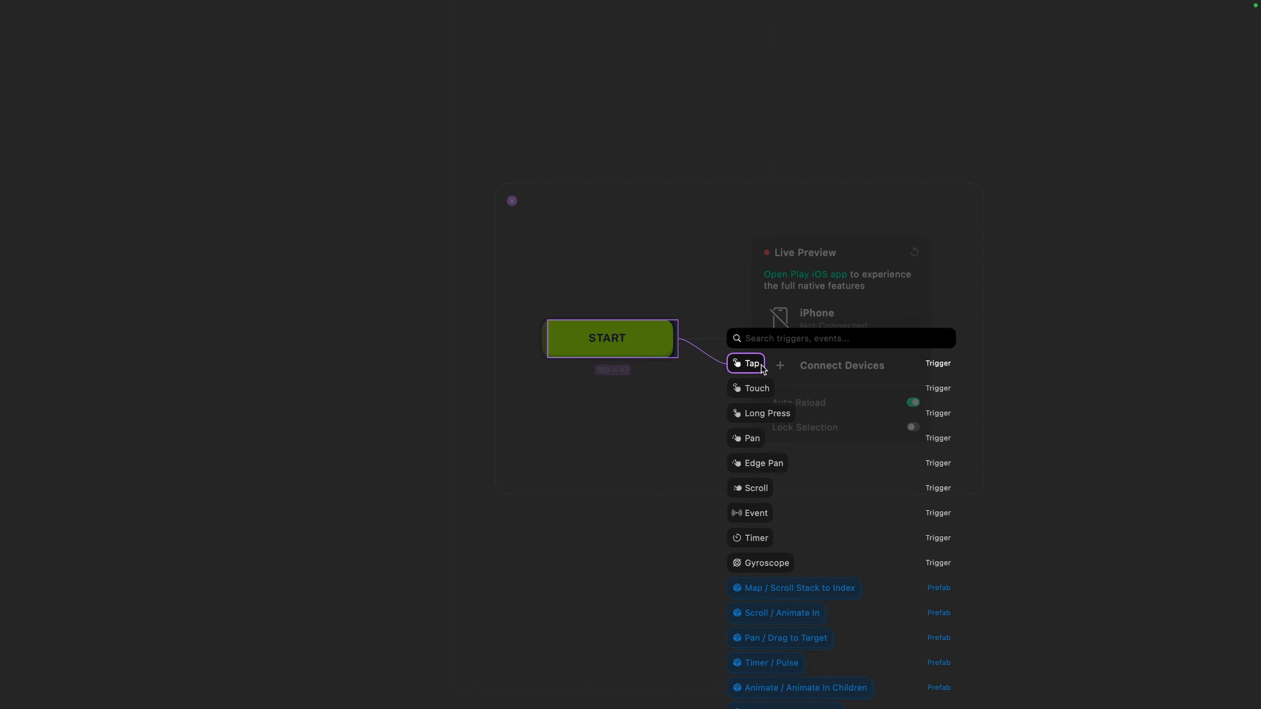
scroll(780, 641, "down", 1)
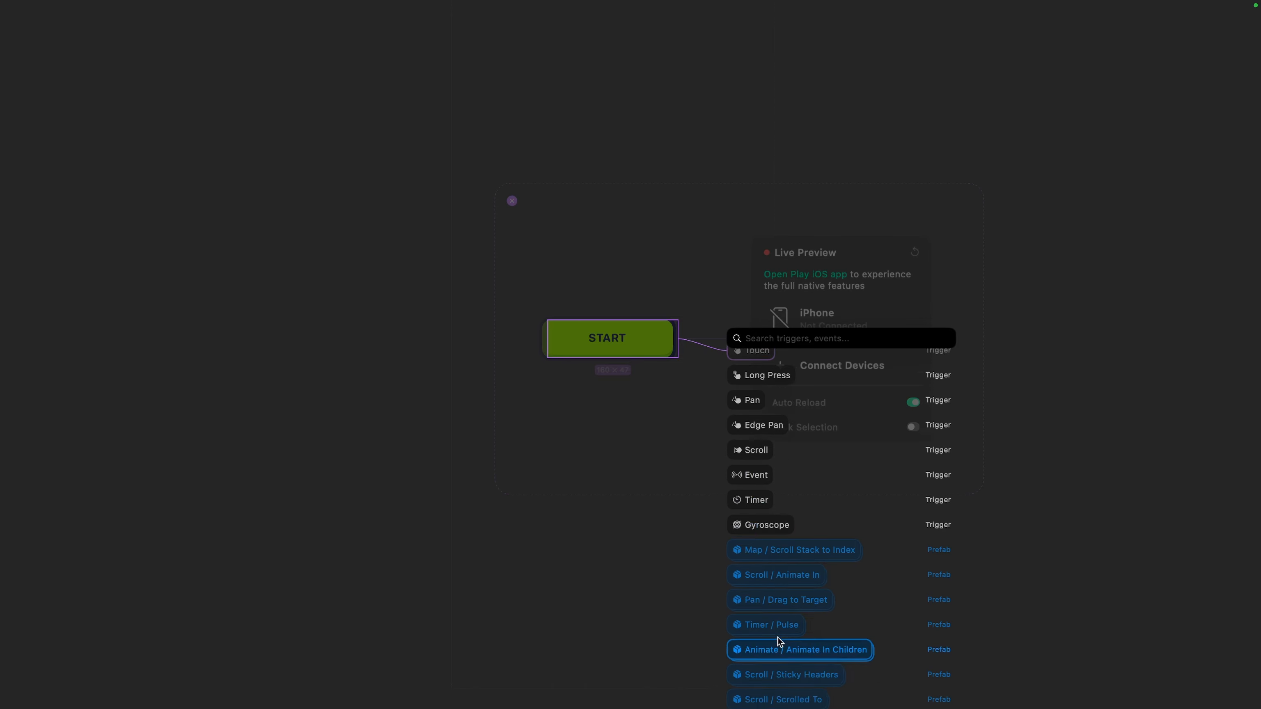
scroll(779, 641, "down", 4)
scroll(794, 696, "down", 4)
scroll(794, 697, "up", 9)
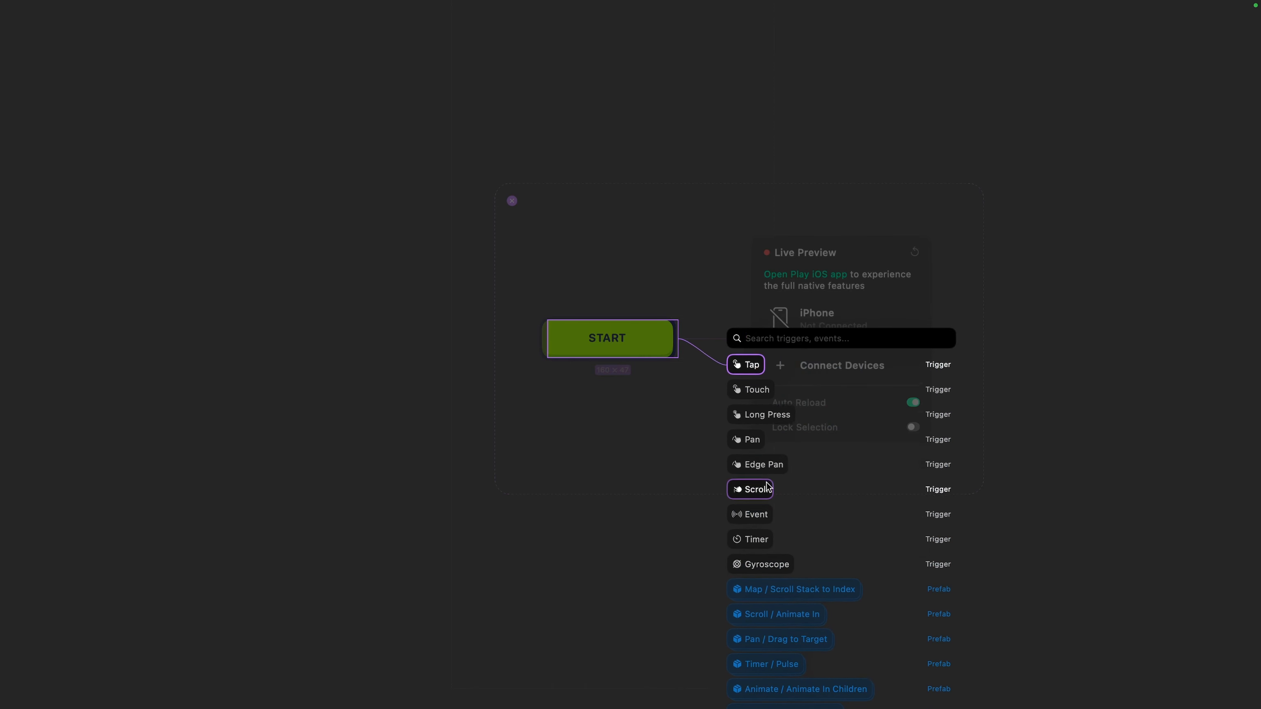
left_click(760, 391)
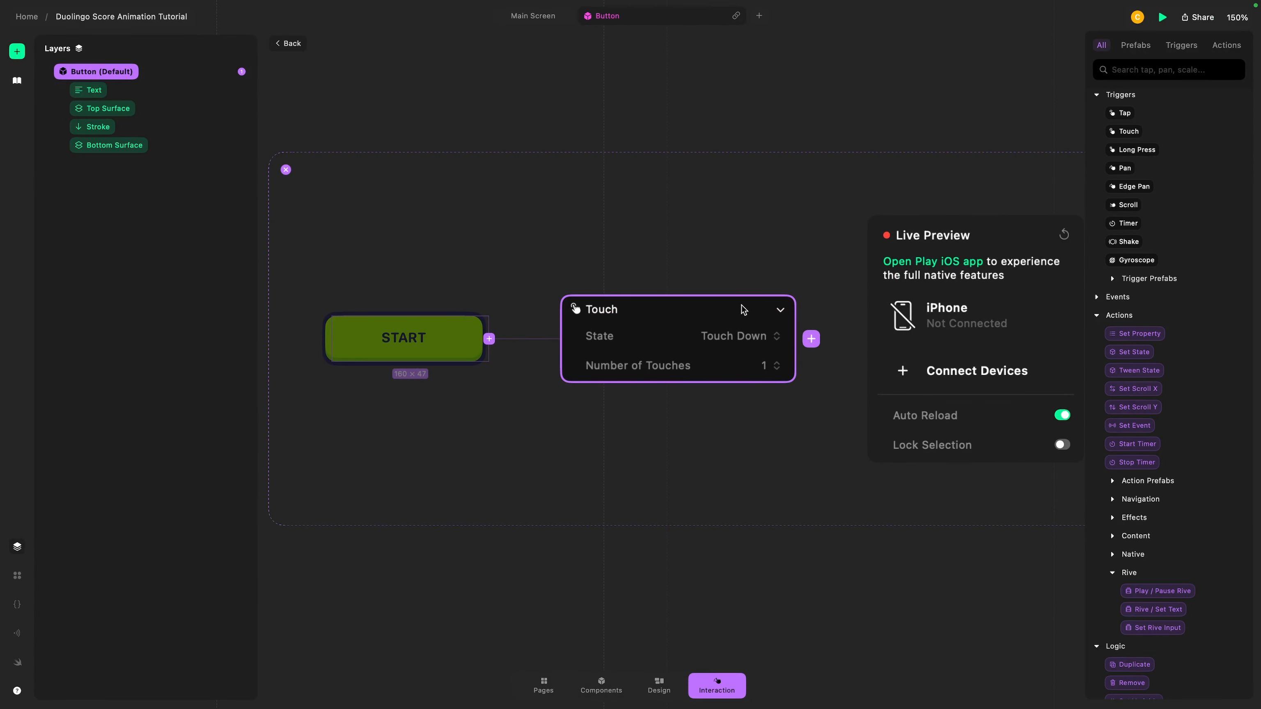
left_click(745, 336)
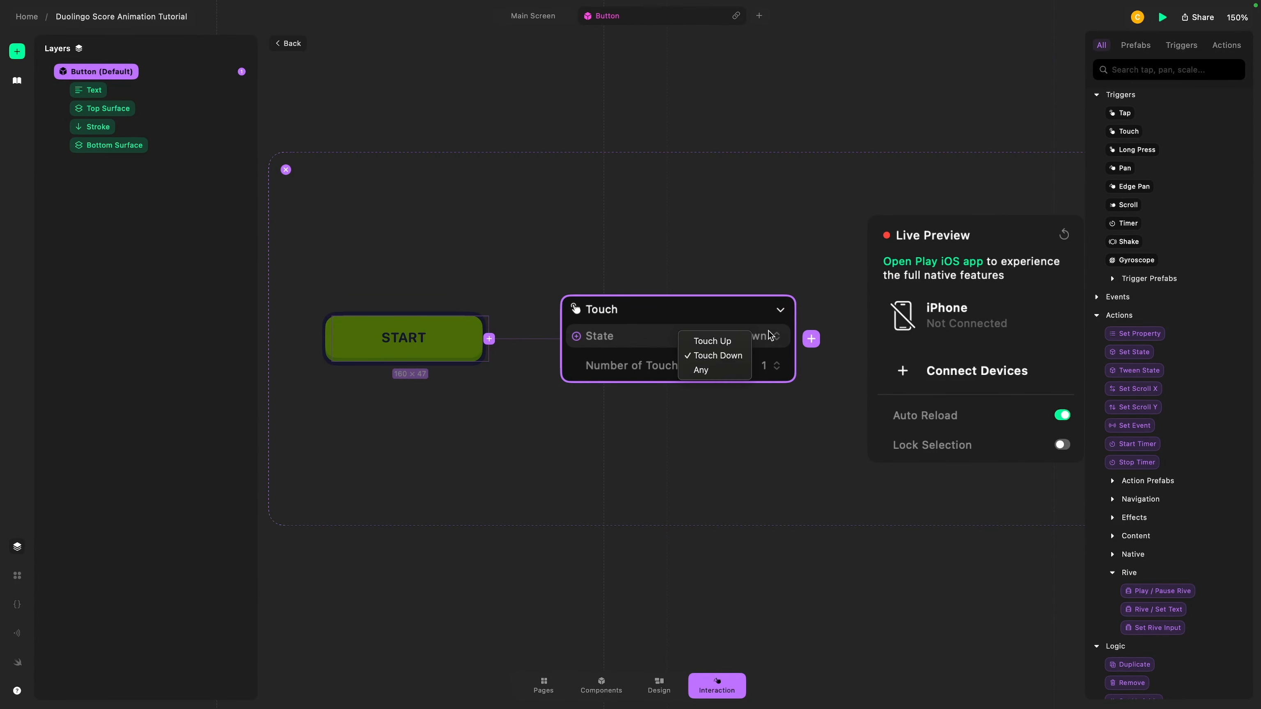
left_click(753, 318)
left_click(772, 366)
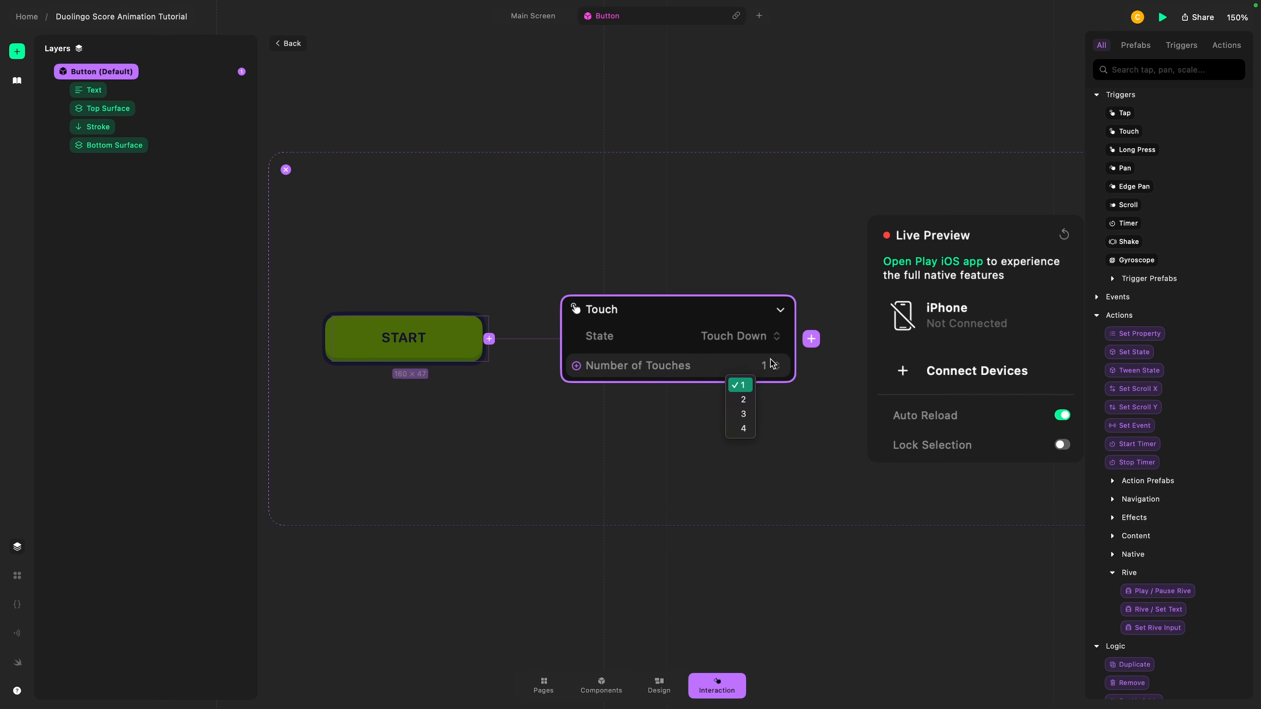
left_click(748, 314)
- Add a Set State action after the Touch trigger
scroll(750, 354, "down", 5)
scroll(639, 343, "up", 4)
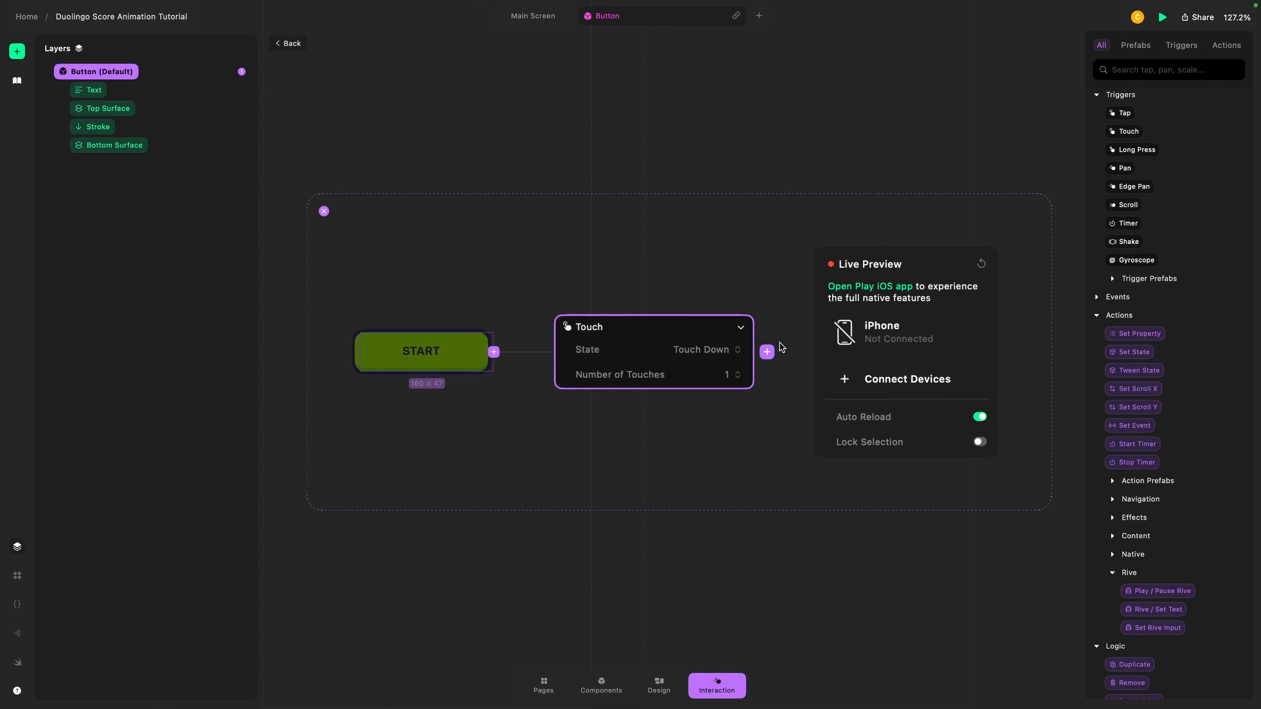
left_click(766, 352)
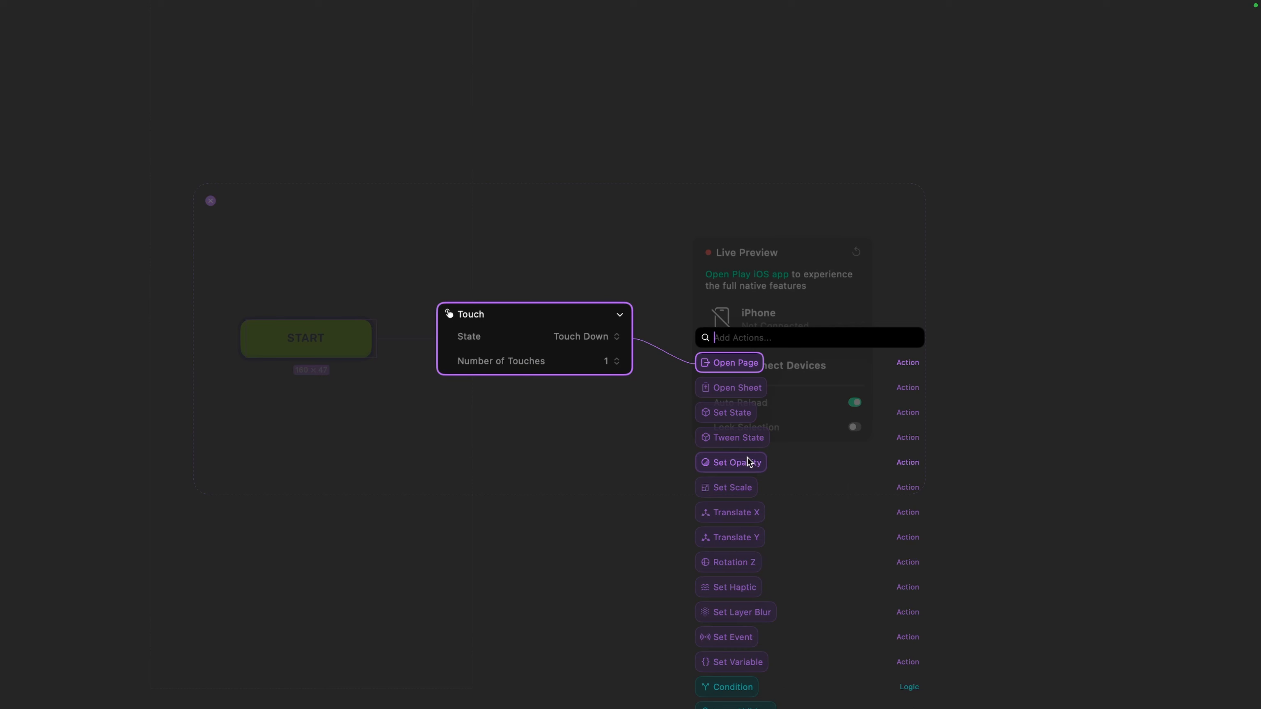
scroll(741, 577, "down", 3)
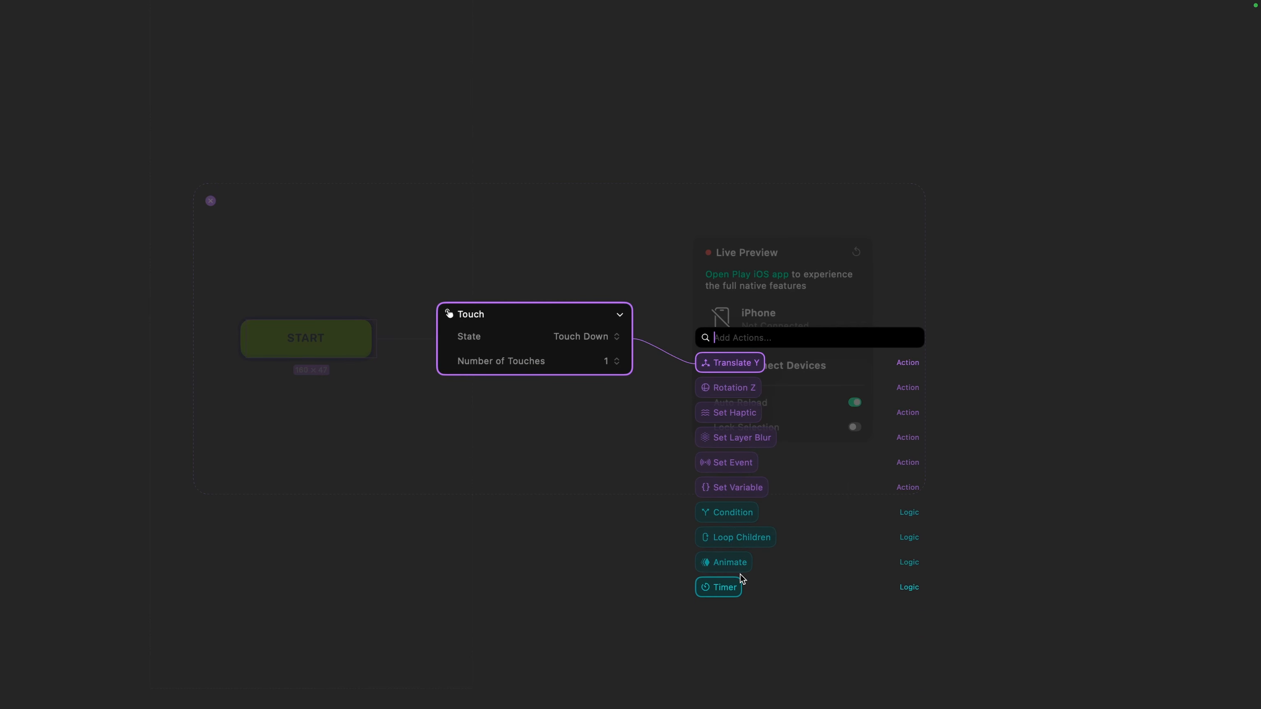
scroll(741, 577, "up", 3)
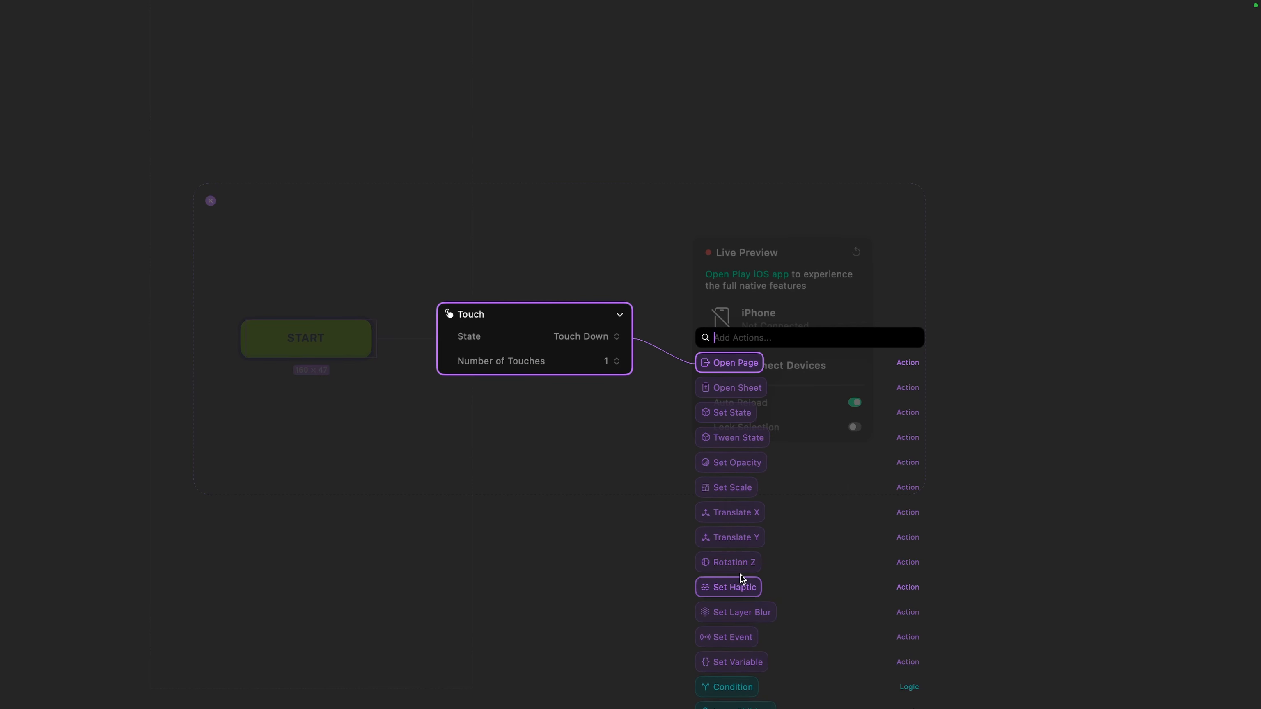
left_click(740, 416)
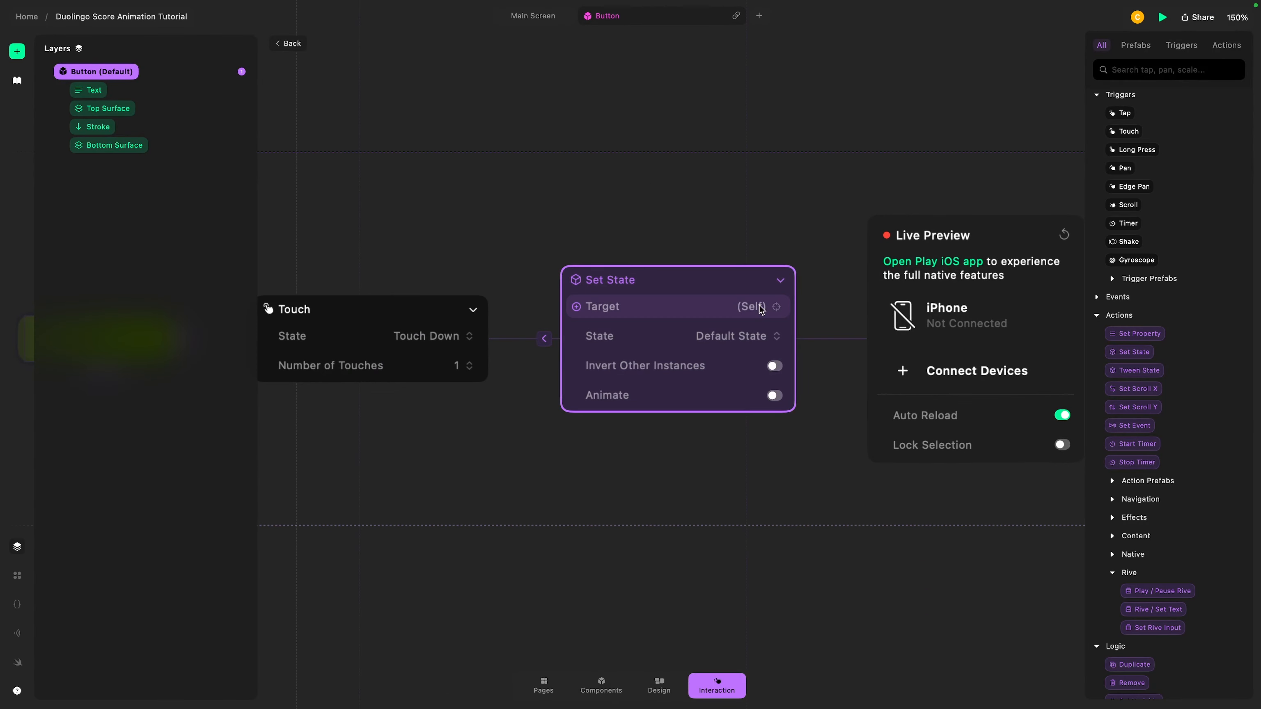
- Make the Set State action switch the button itself to the Highlighted state
left_click(761, 307)
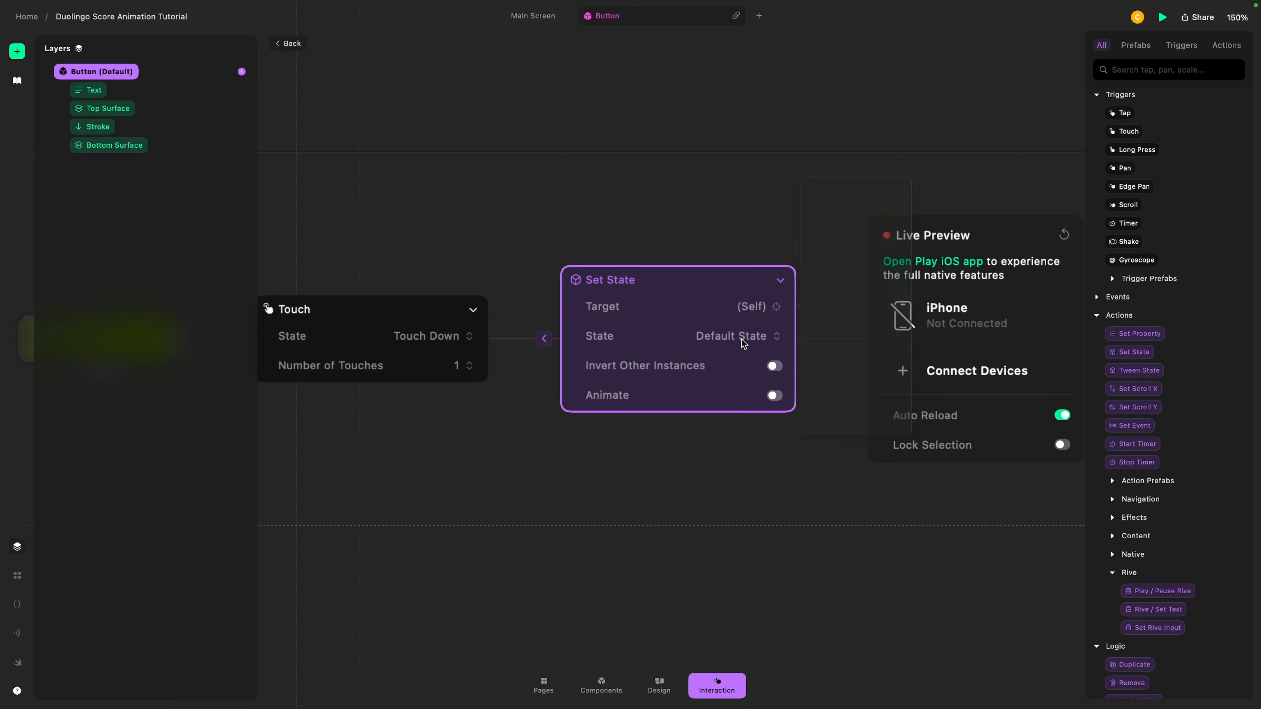
left_click(763, 340)
left_click(775, 338)
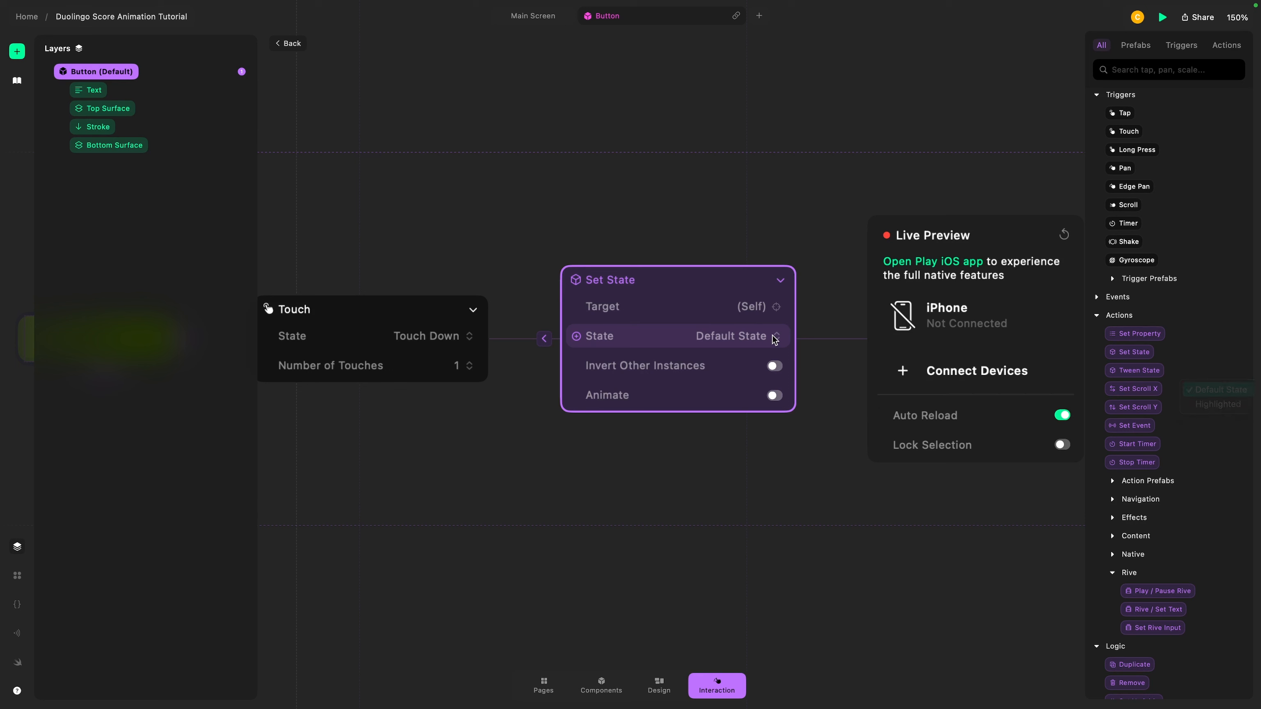
left_click(731, 338)
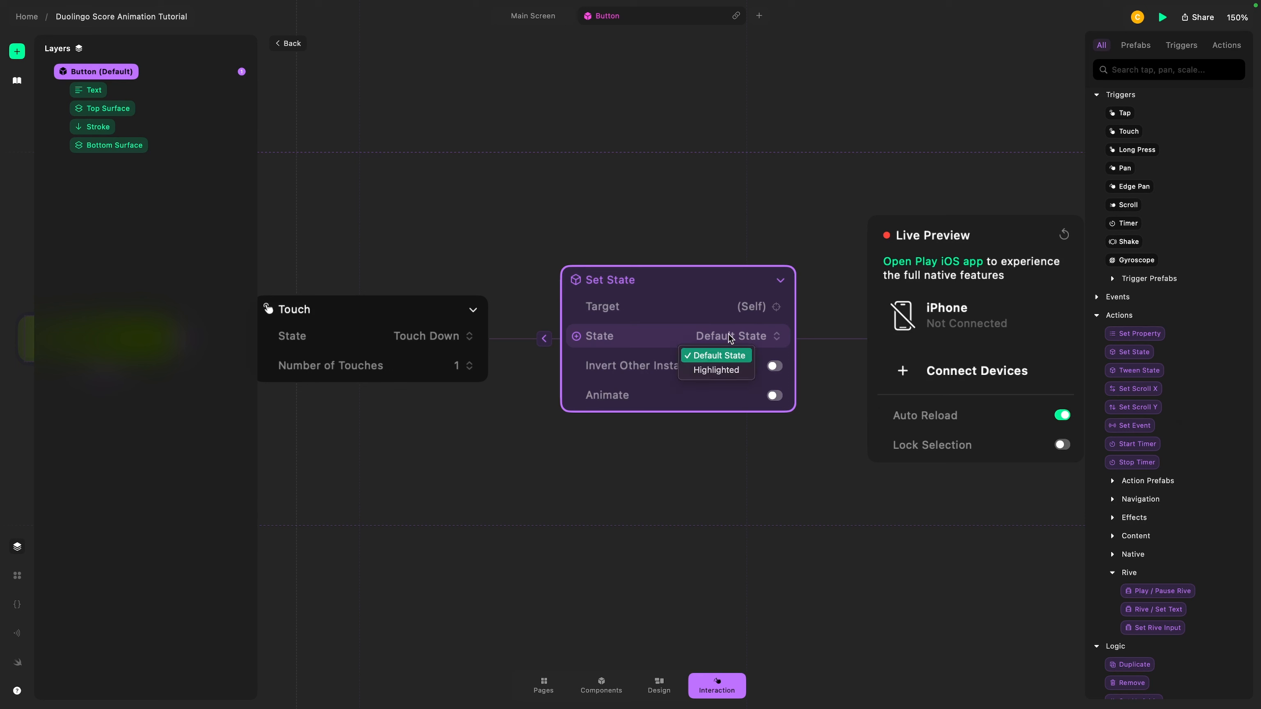
left_click(722, 371)
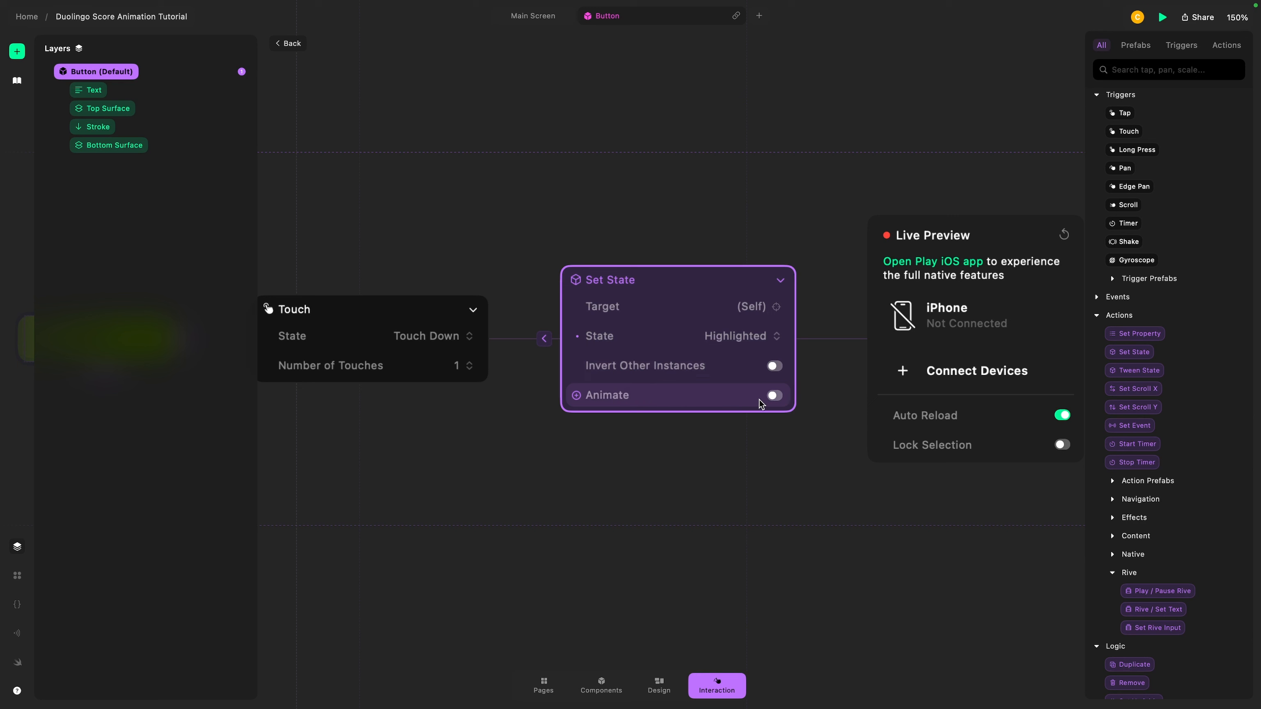
- Enable animation on the Set State action and set its duration to 0.30 s
left_click(774, 396)
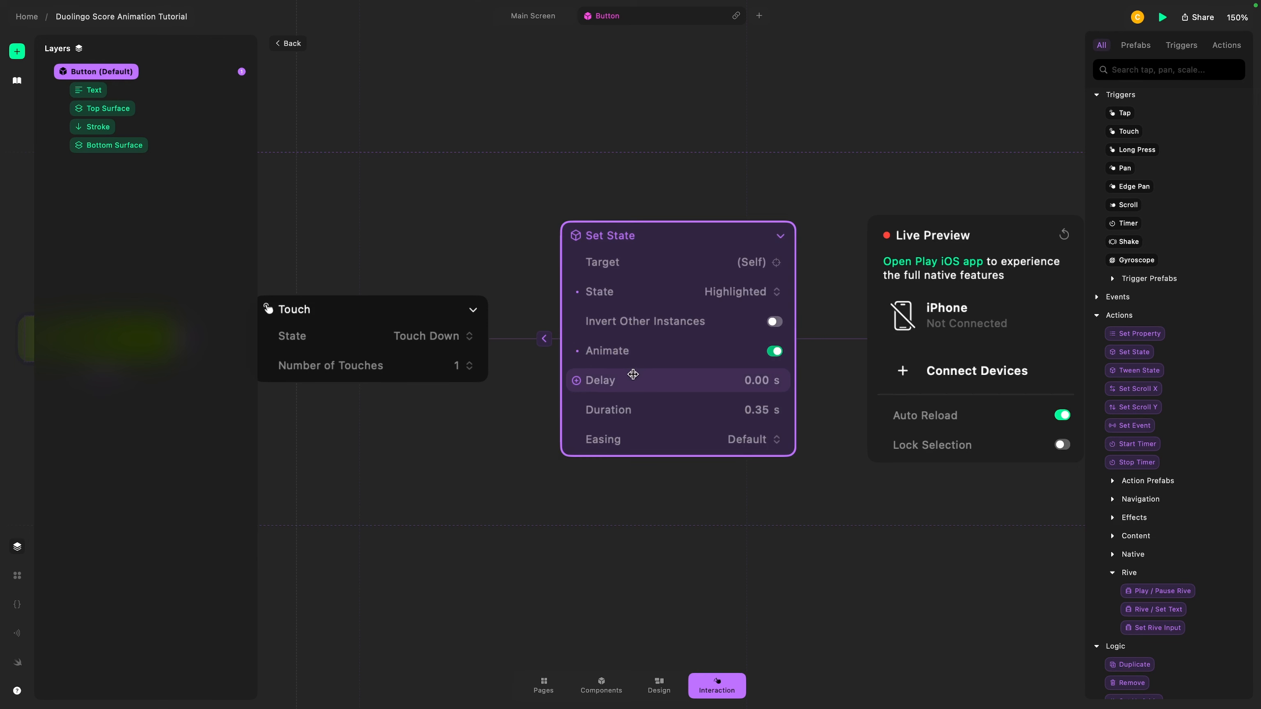
left_click(747, 441)
left_click(750, 441)
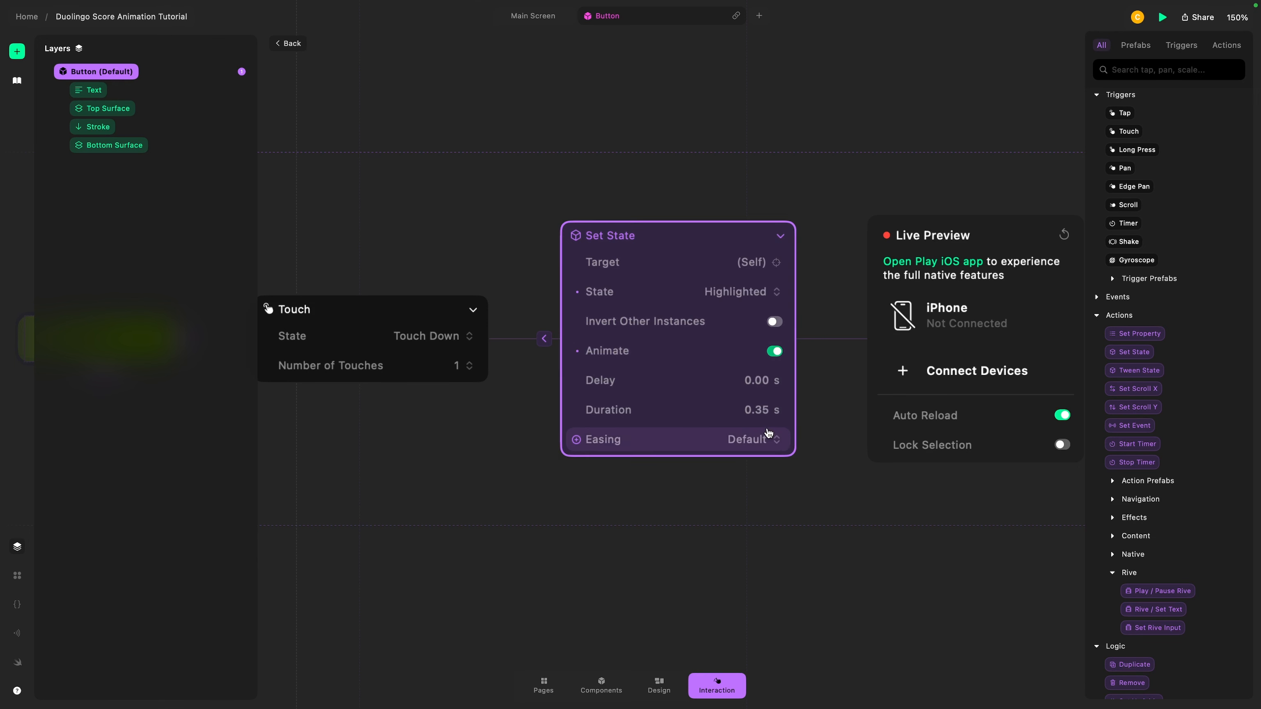
left_click(765, 406)
type("0.")
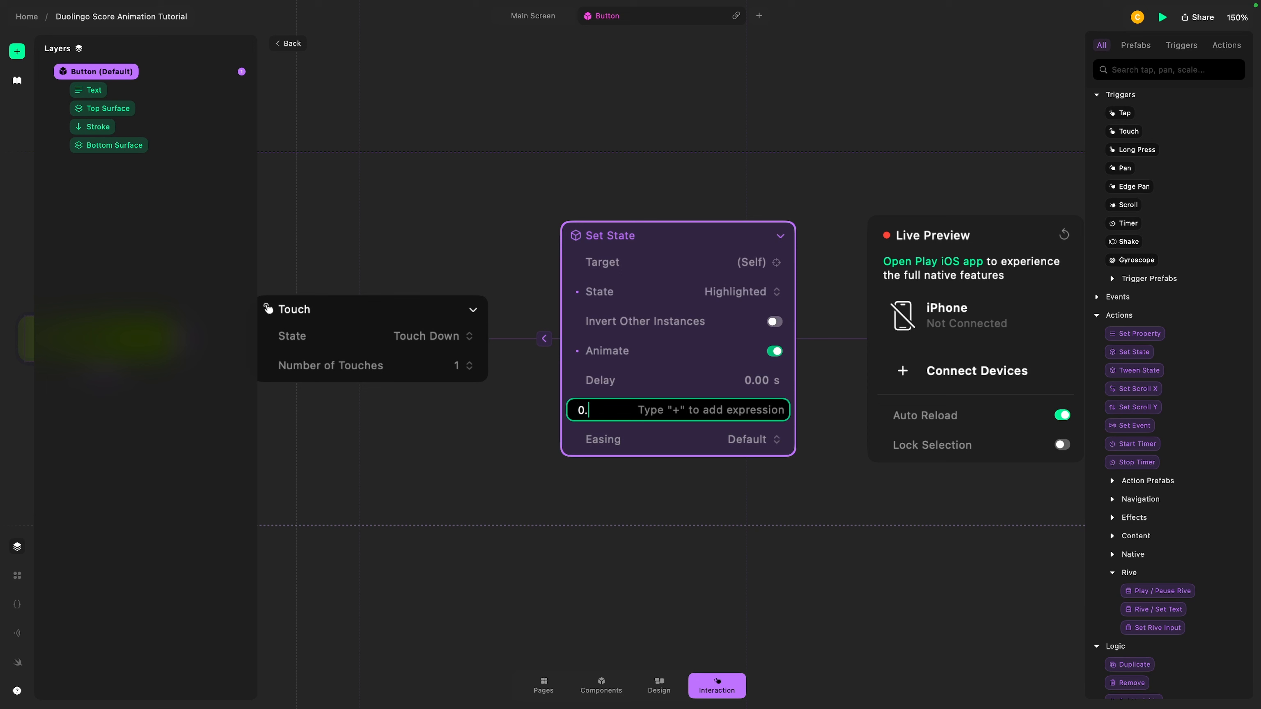
type("3")
key("Return")
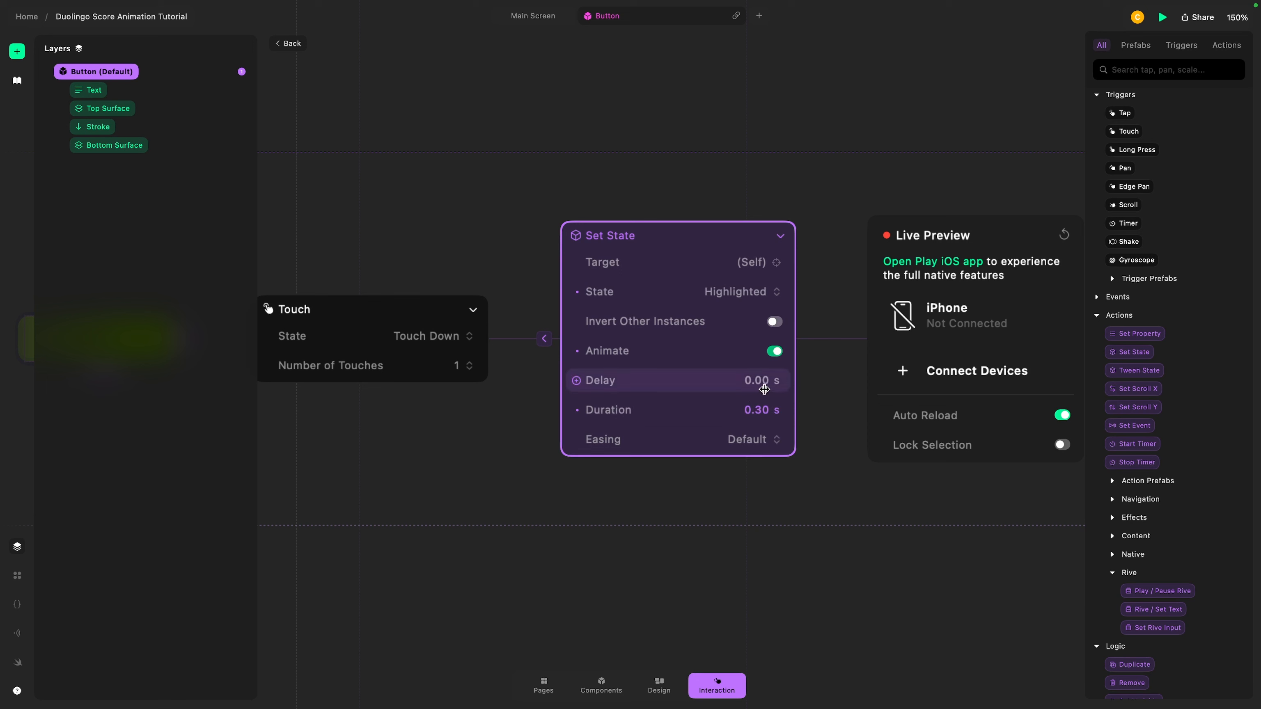
- Leave the button's interaction flow and return to the overview of the default and highlighted states
scroll(701, 555, "down", 5)
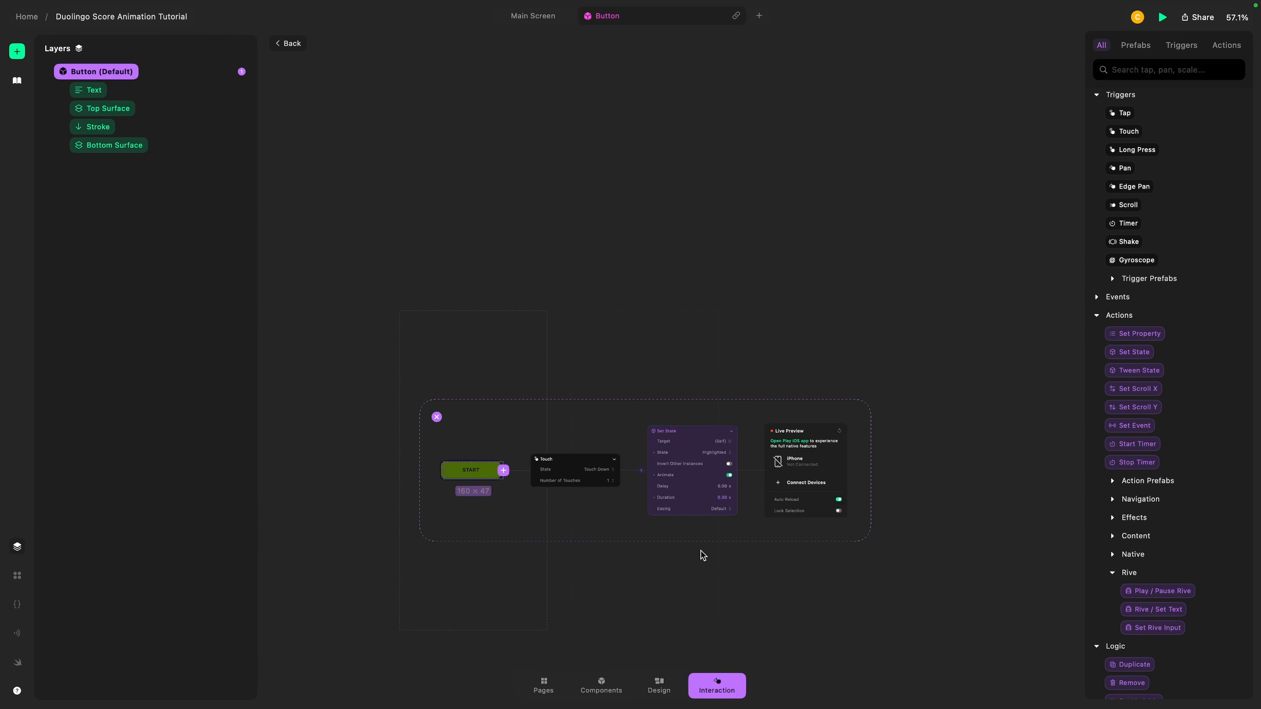
left_click(531, 468)
scroll(599, 495, "up", 5)
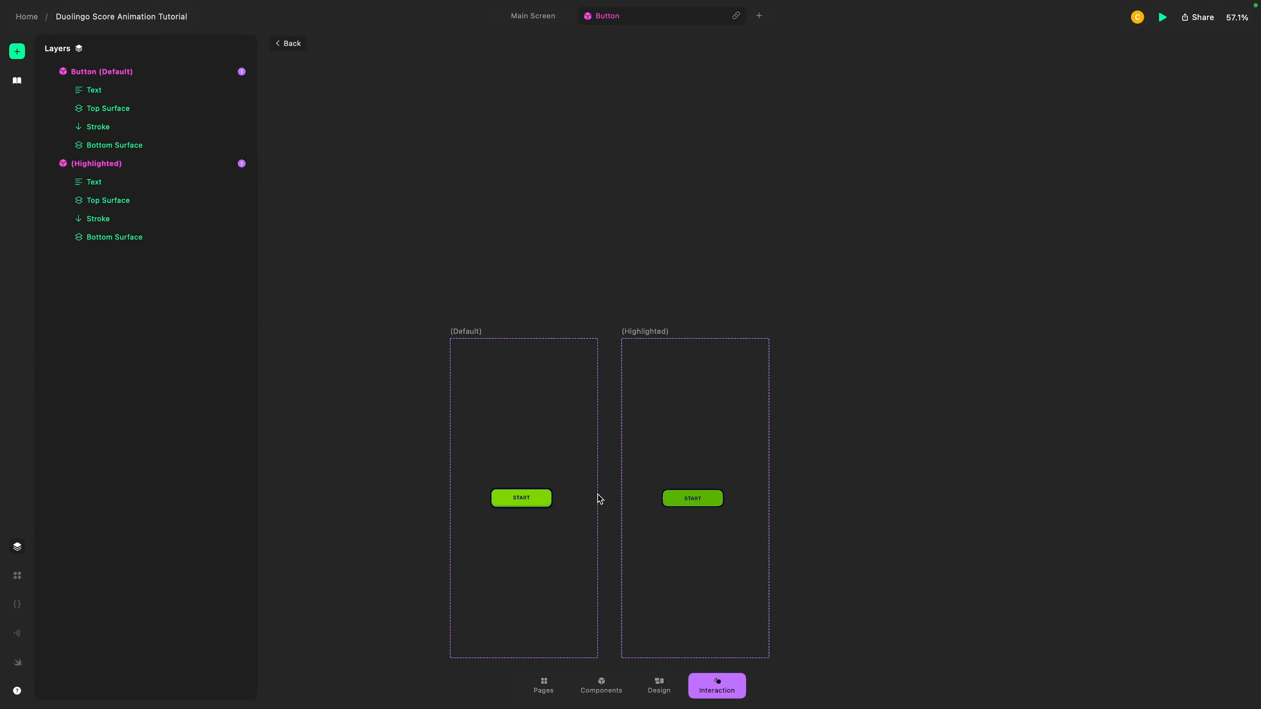
scroll(594, 500, "left", 1)
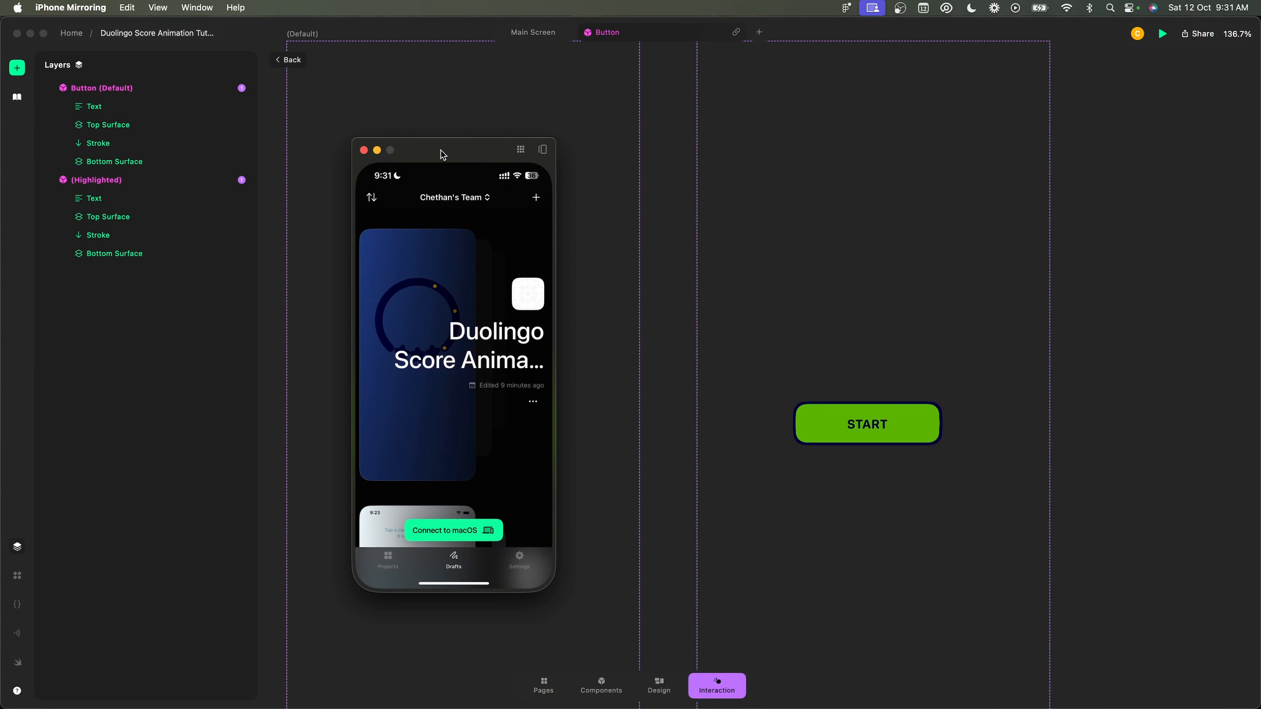
- Switch to iPhone Mirroring and move its window clear of both START button states
left_click_drag(443, 155, 925, 172)
scroll(645, 223, "right", 2)
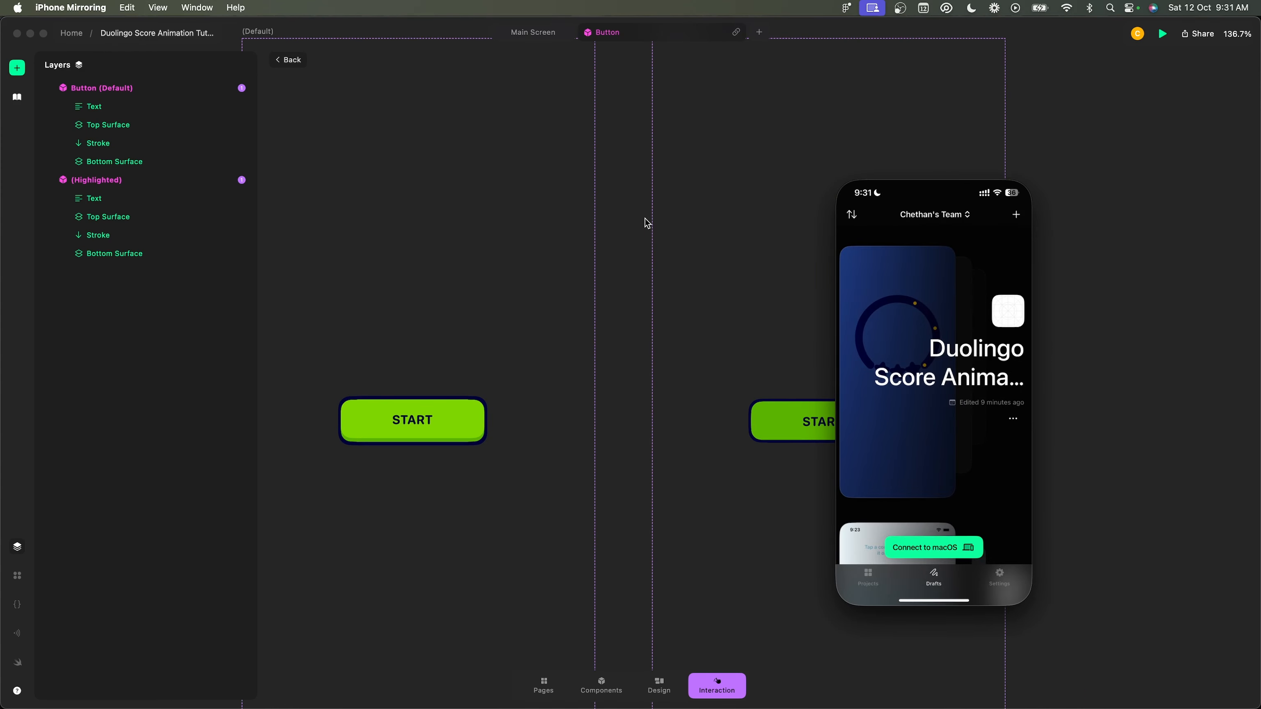
left_click_drag(923, 174, 1047, 172)
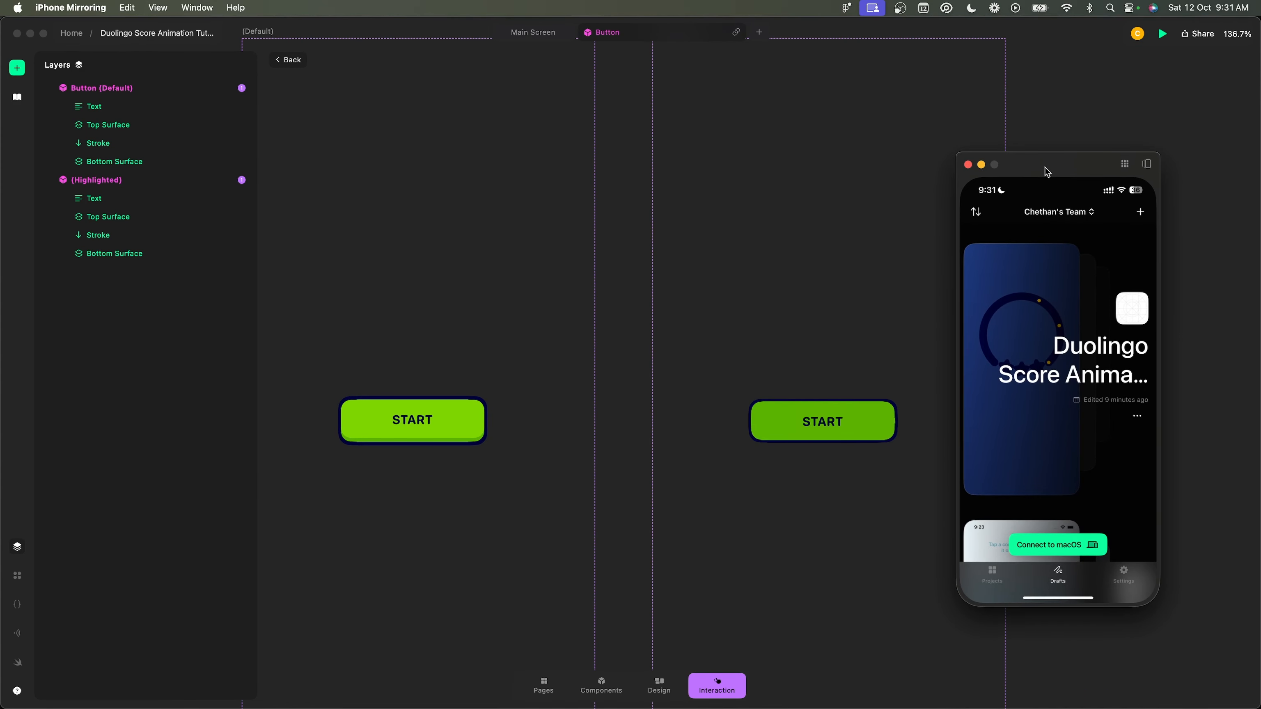
- Connect the mirrored iPhone to macOS for live preview and return to the Main Screen in Play's design mode
left_click(1049, 547)
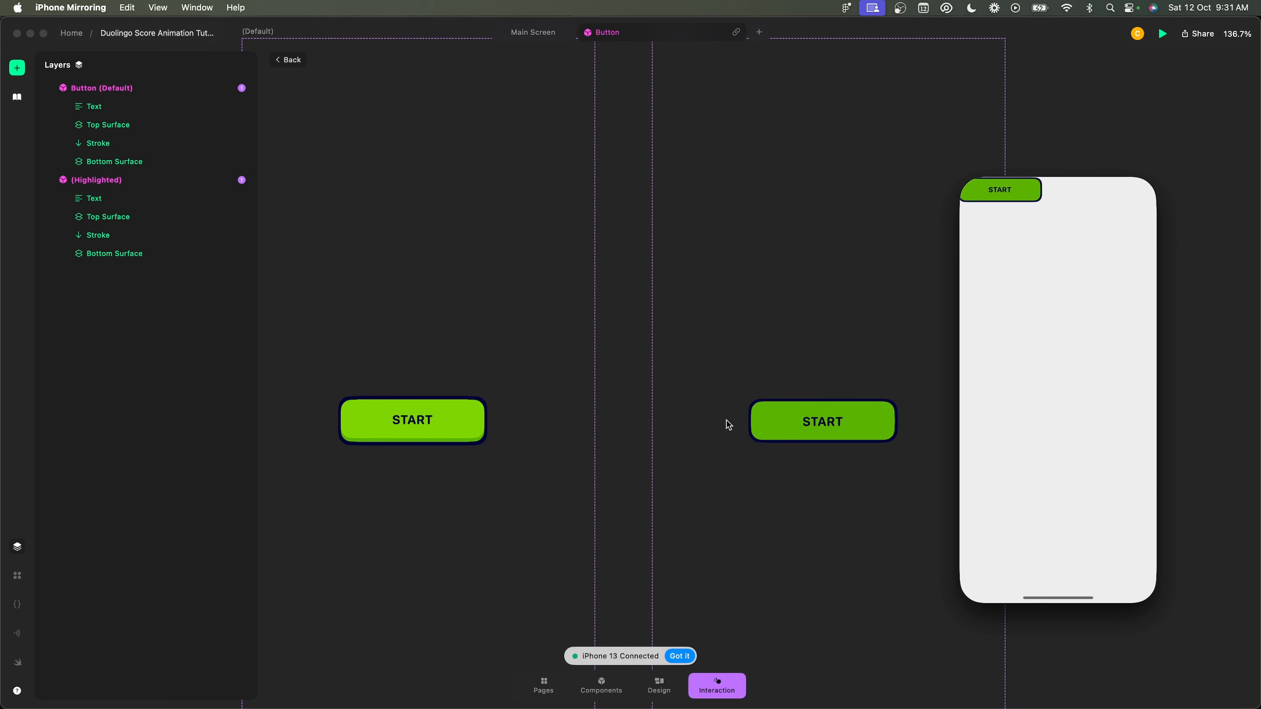
left_click(662, 693)
left_click(656, 688)
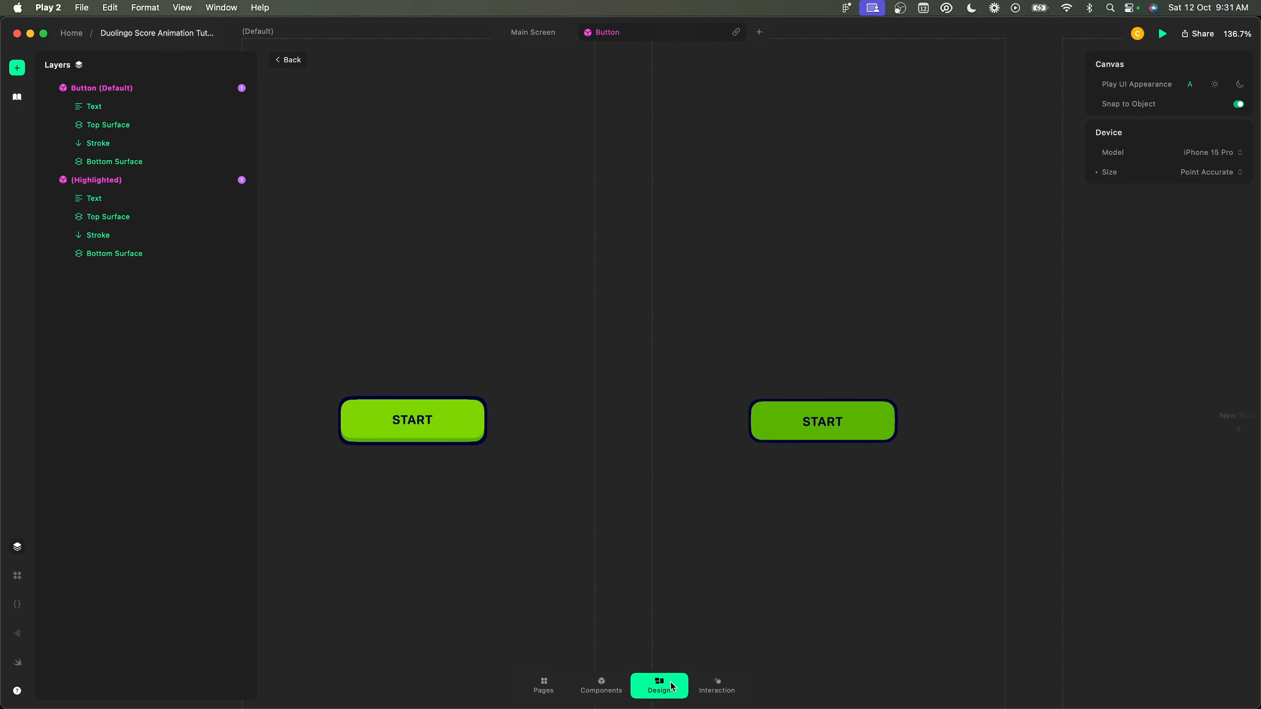
left_click(534, 33)
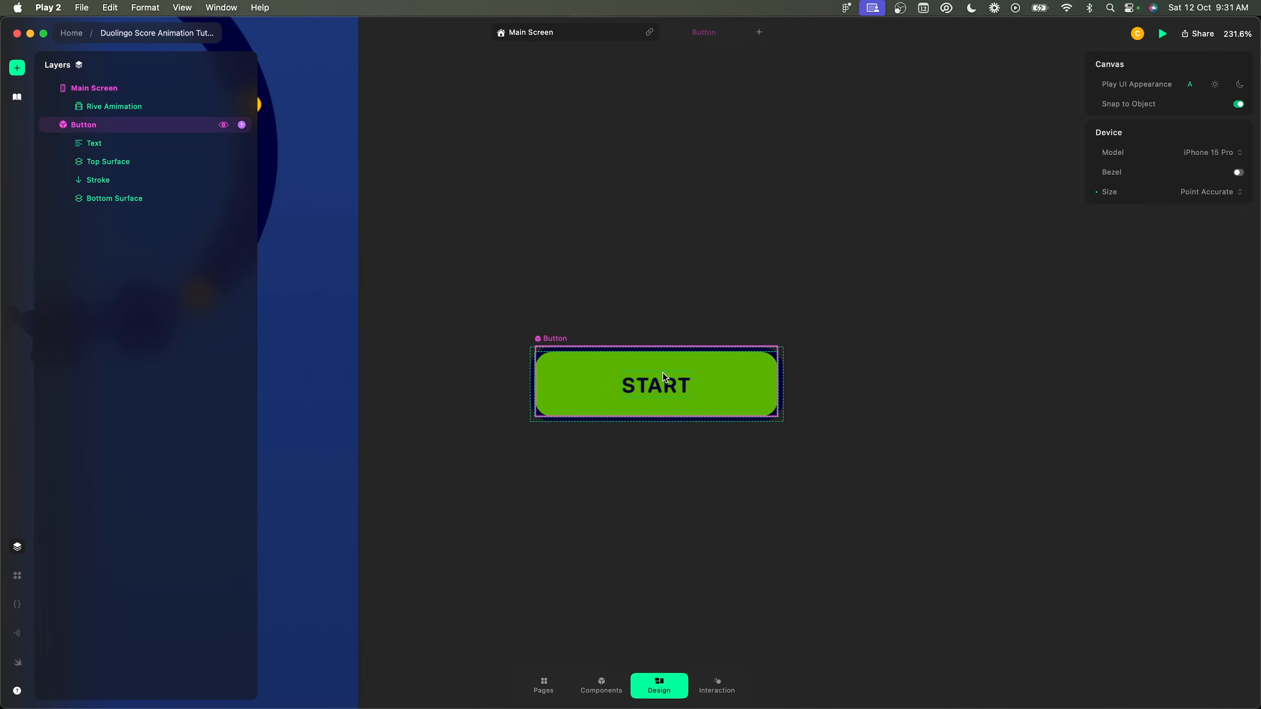
- Place an instance of the START button on the Main Screen below the ring and centre-align the screen's contents horizontally
left_click(704, 352)
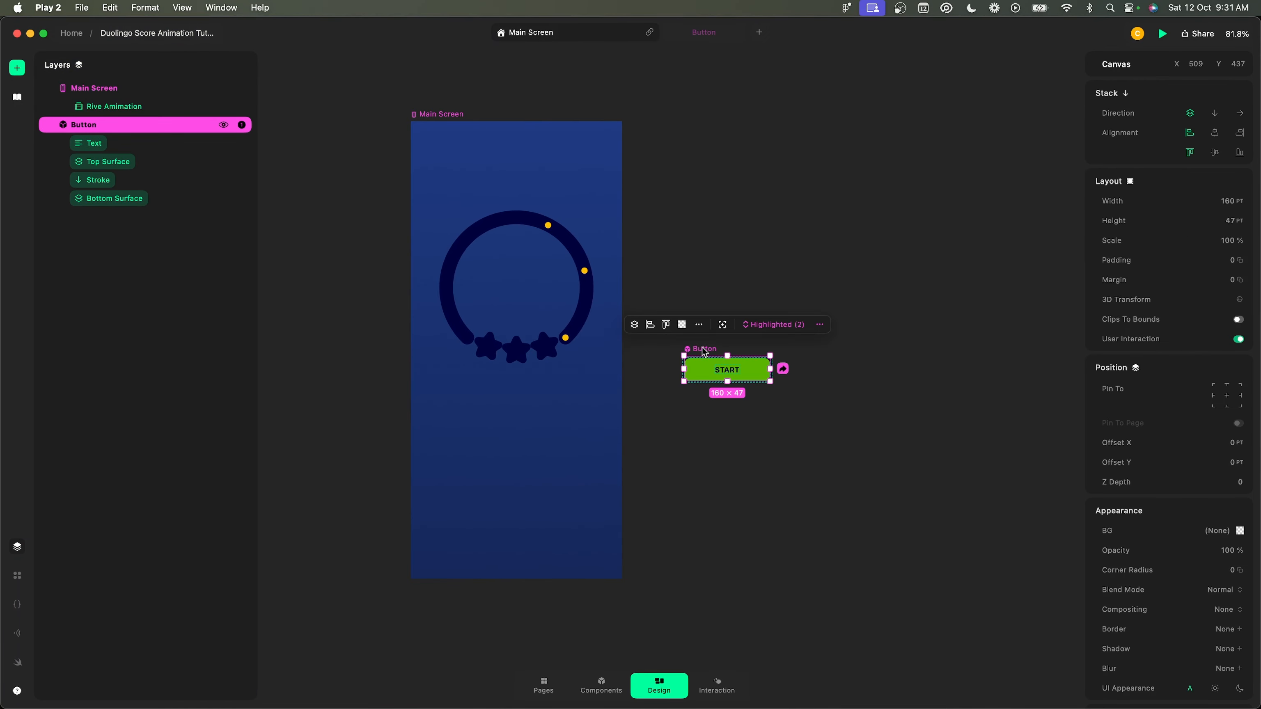
left_click_drag(704, 352, 428, 464)
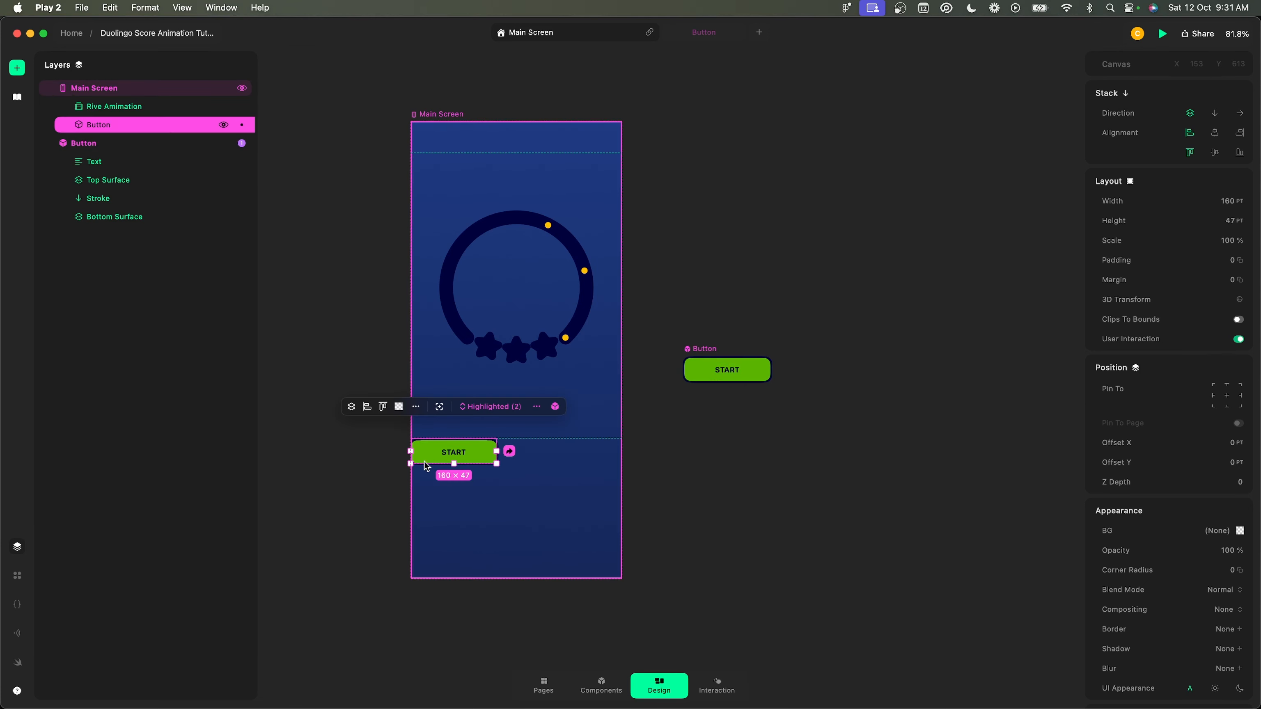
scroll(454, 456, "up", 4)
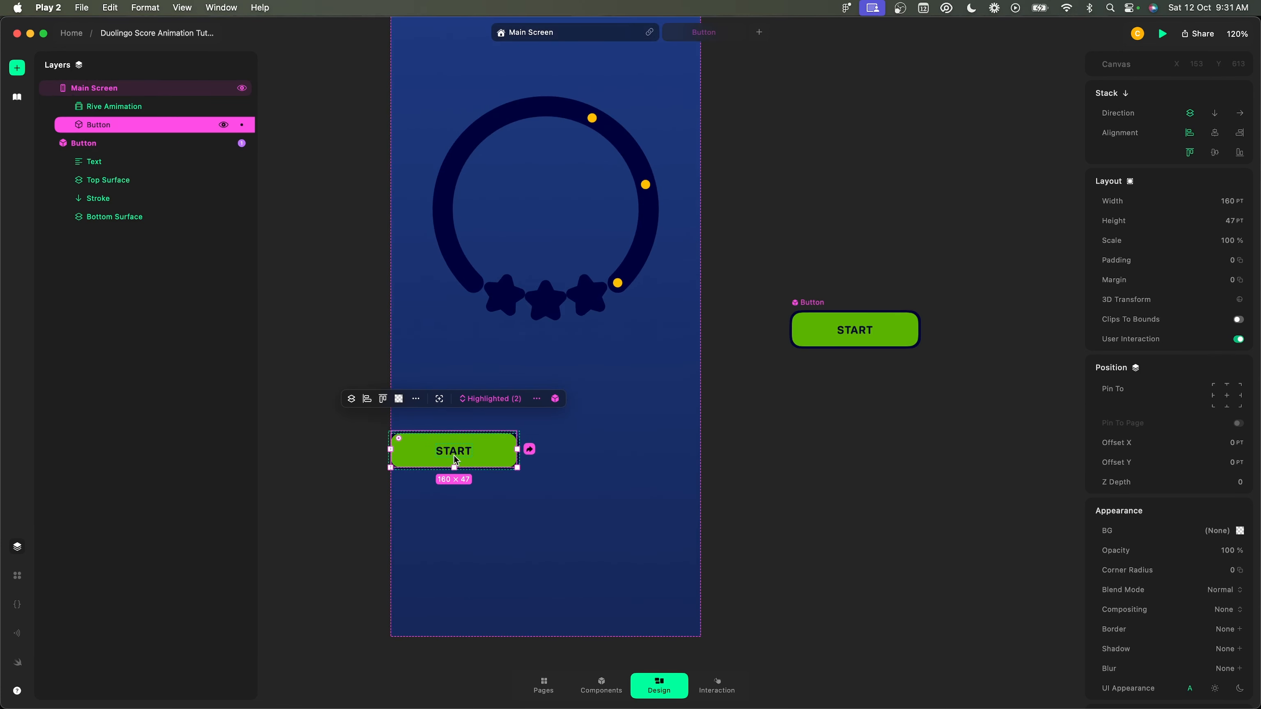
left_click(613, 473)
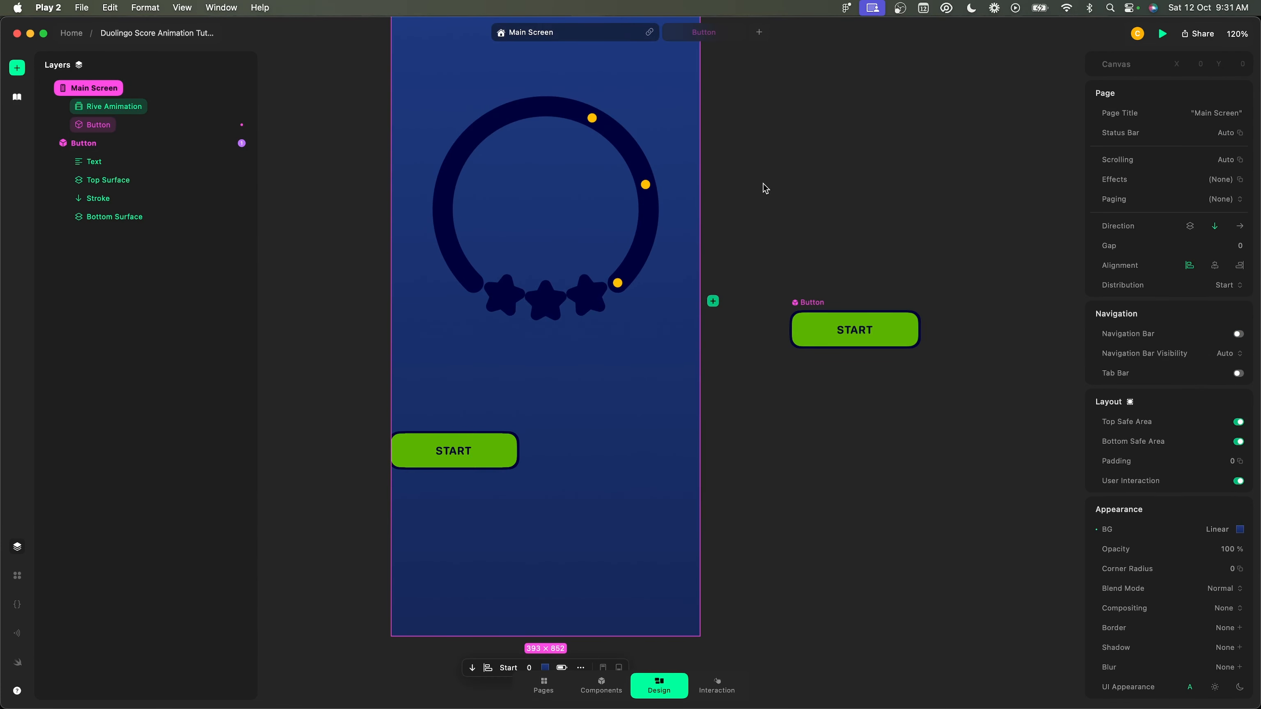
left_click(1216, 265)
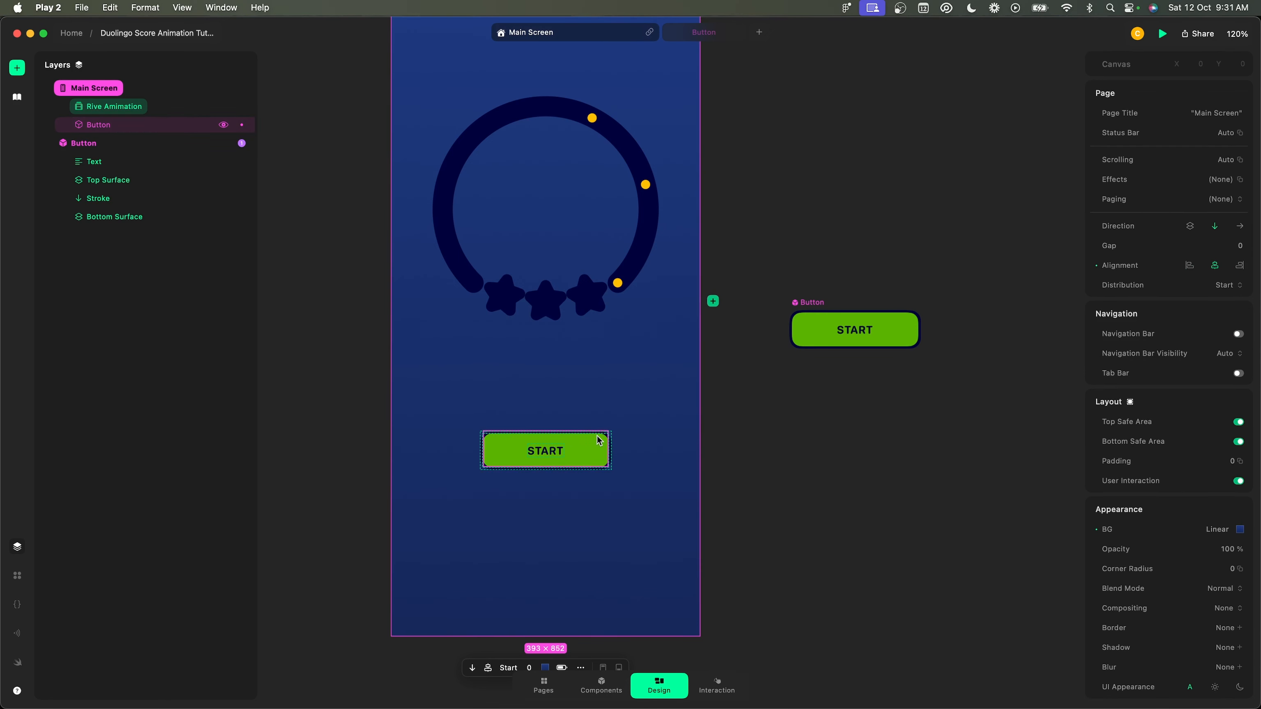
- Switch the original START button beside the Main Screen to its Default State
left_click(884, 320)
left_click(903, 278)
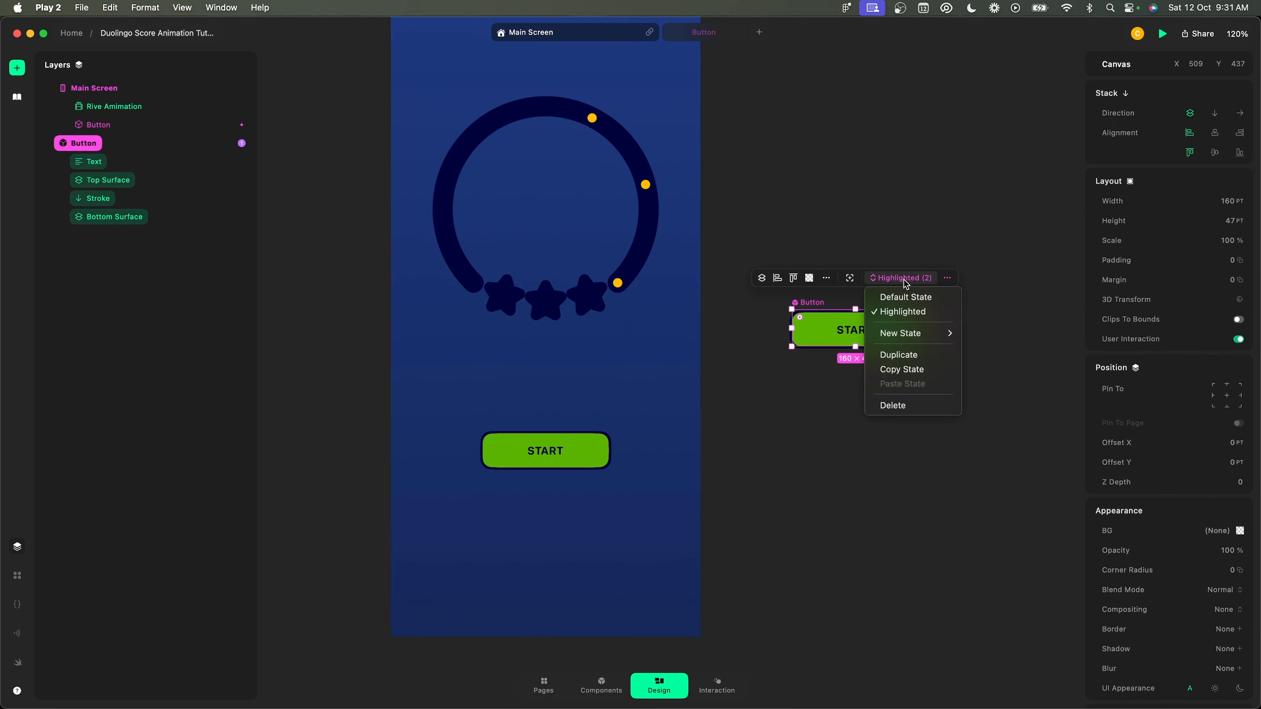
left_click(905, 297)
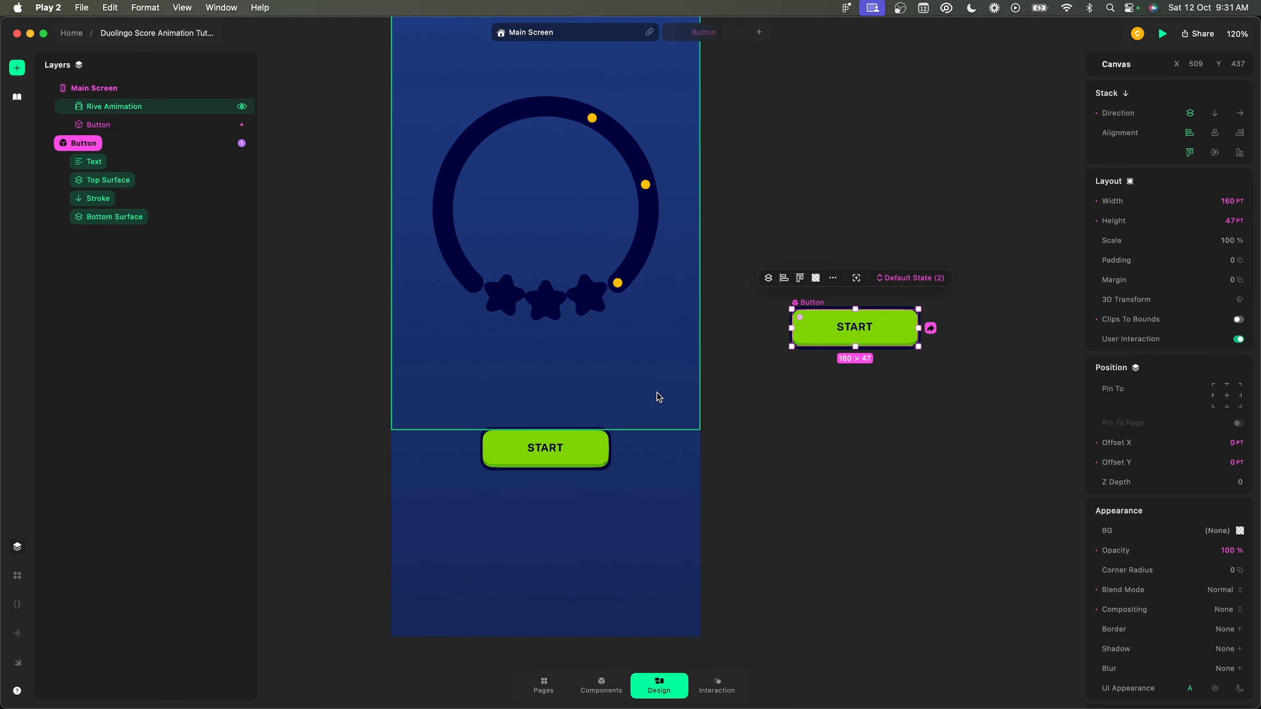
- Test the START button's touch animation in the mirrored iPhone preview and return to the Play canvas
scroll(728, 418, "up", 5)
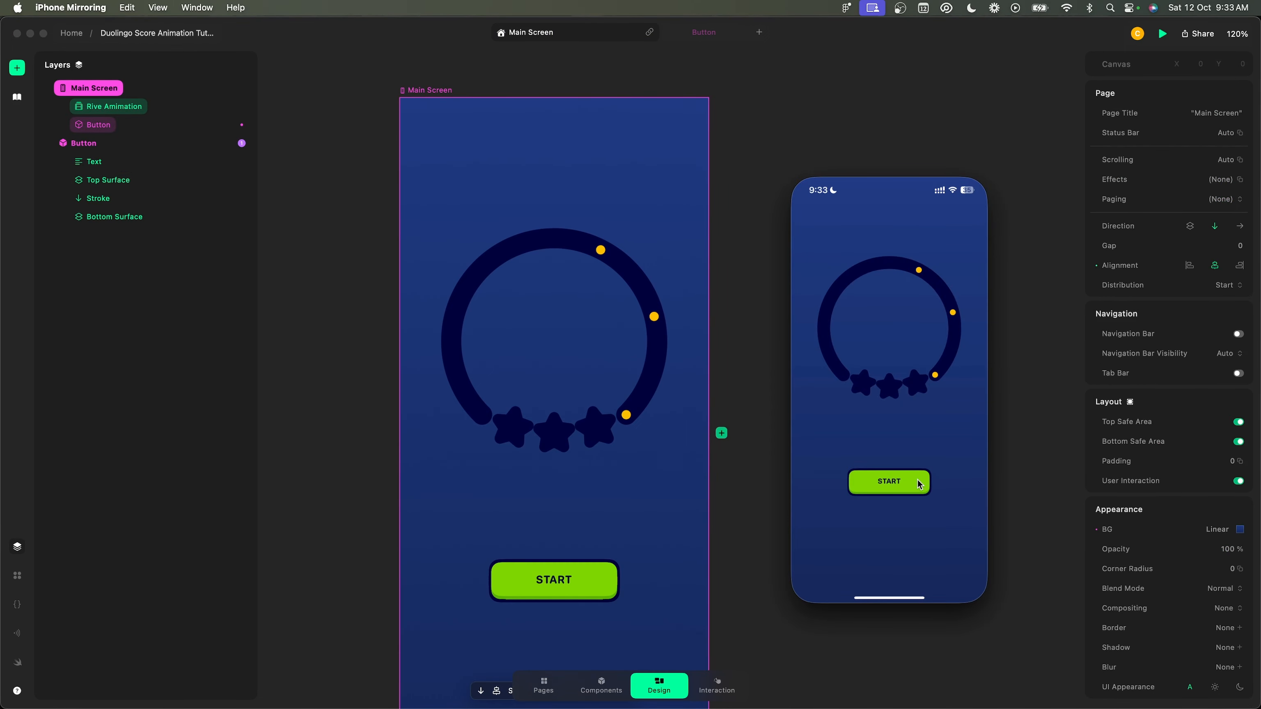
left_click(870, 487)
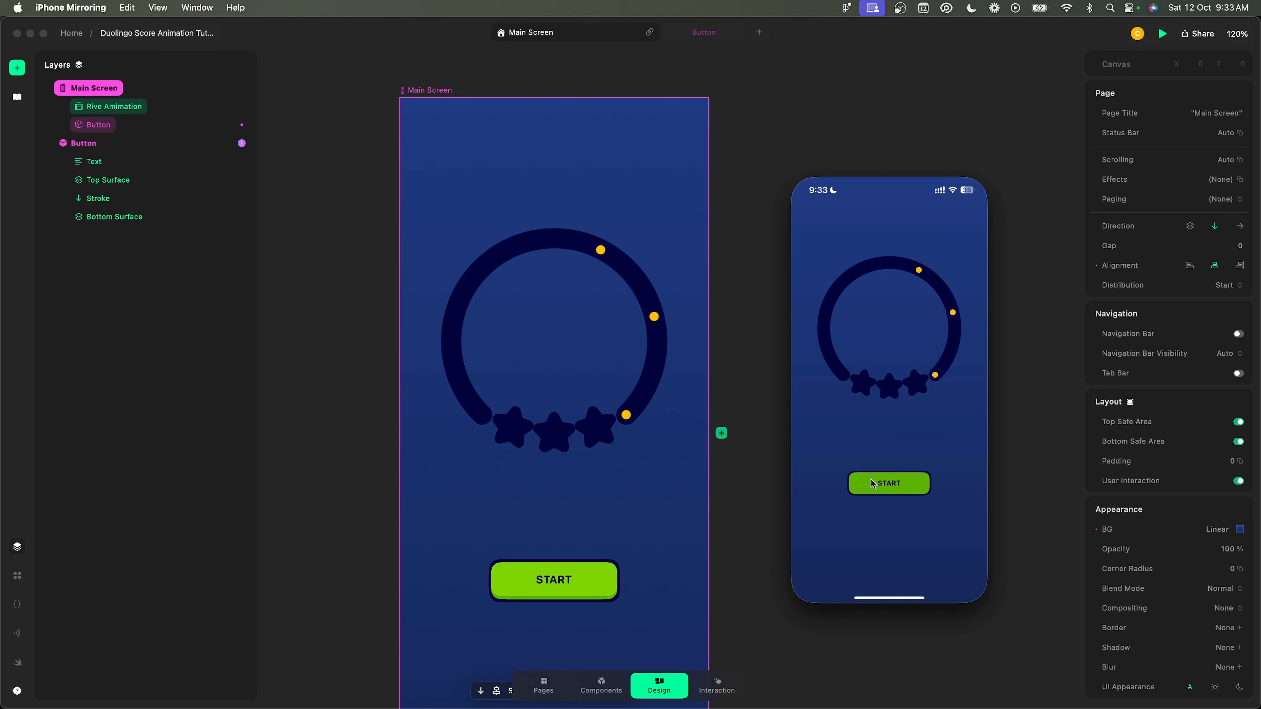
left_click(734, 452)
left_click(834, 444)
- Open the START button component to show its default and highlighted states
scroll(827, 438, "down", 4)
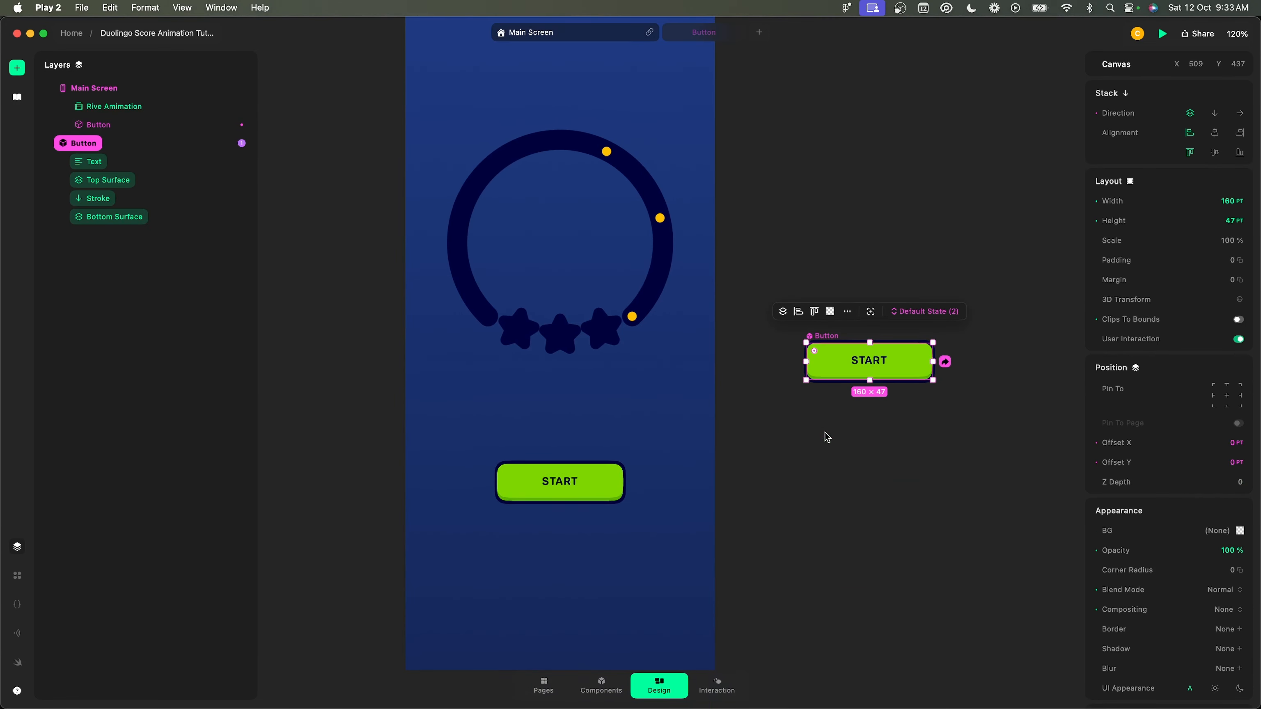
scroll(827, 437, "down", 2)
double_click(865, 324)
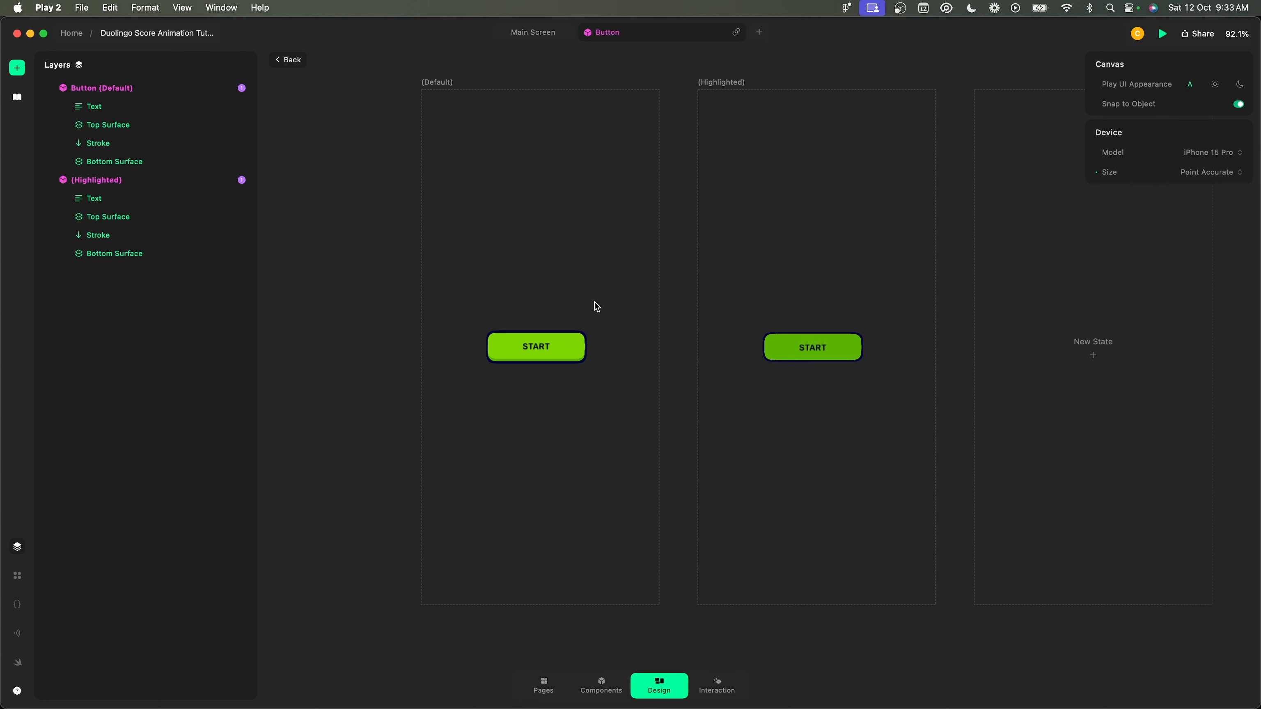
- Review the interaction flow of the default button state and leave it again
left_click(102, 88)
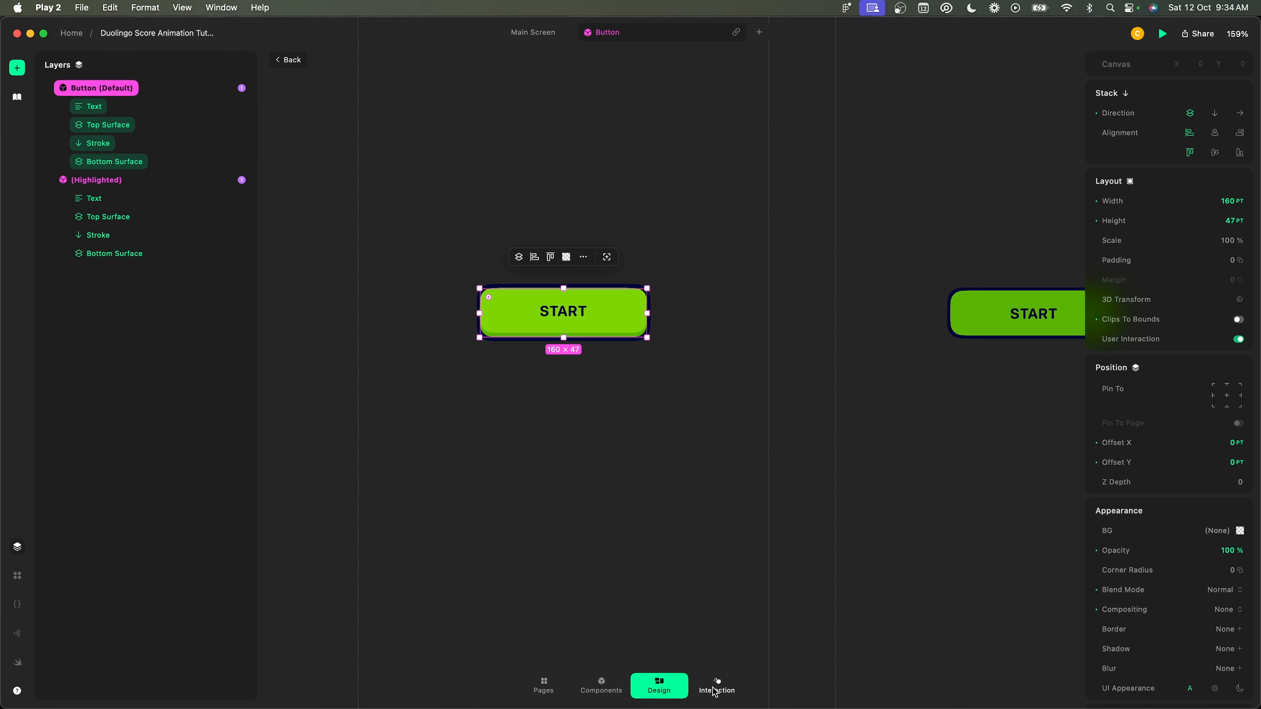
left_click(716, 690)
scroll(779, 457, "right", 2)
scroll(780, 457, "up", 1)
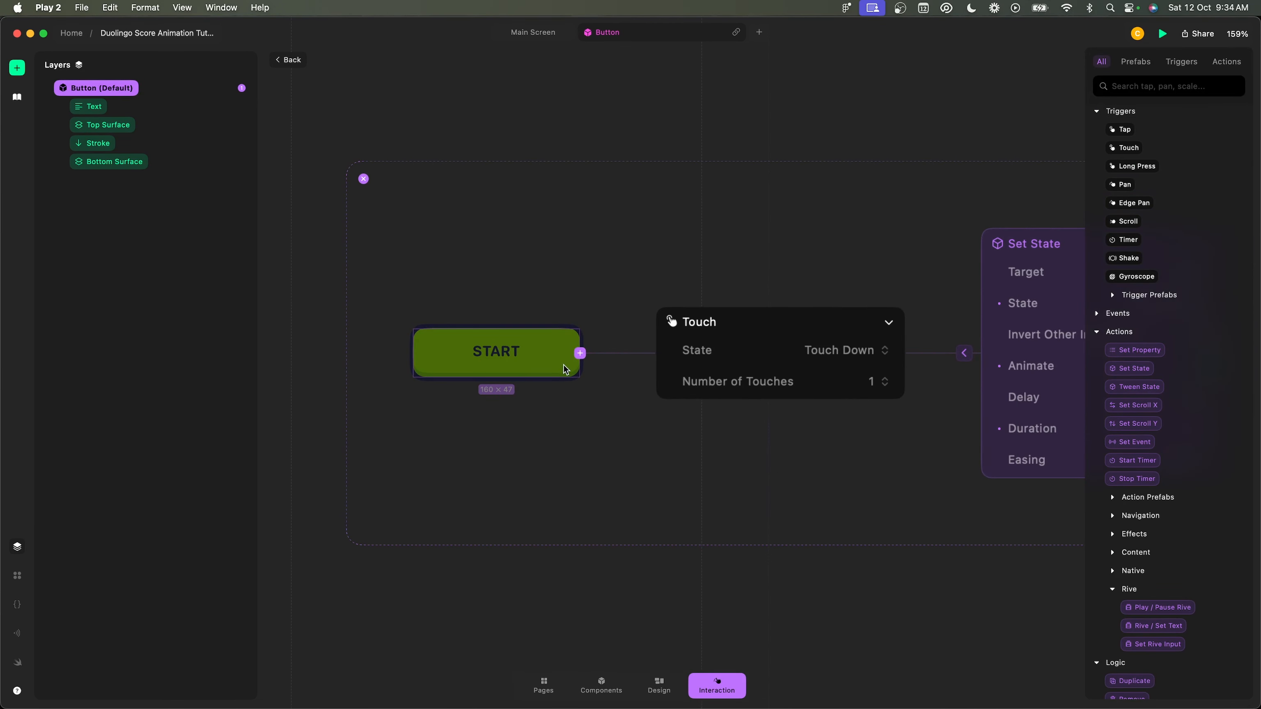
left_click(363, 179)
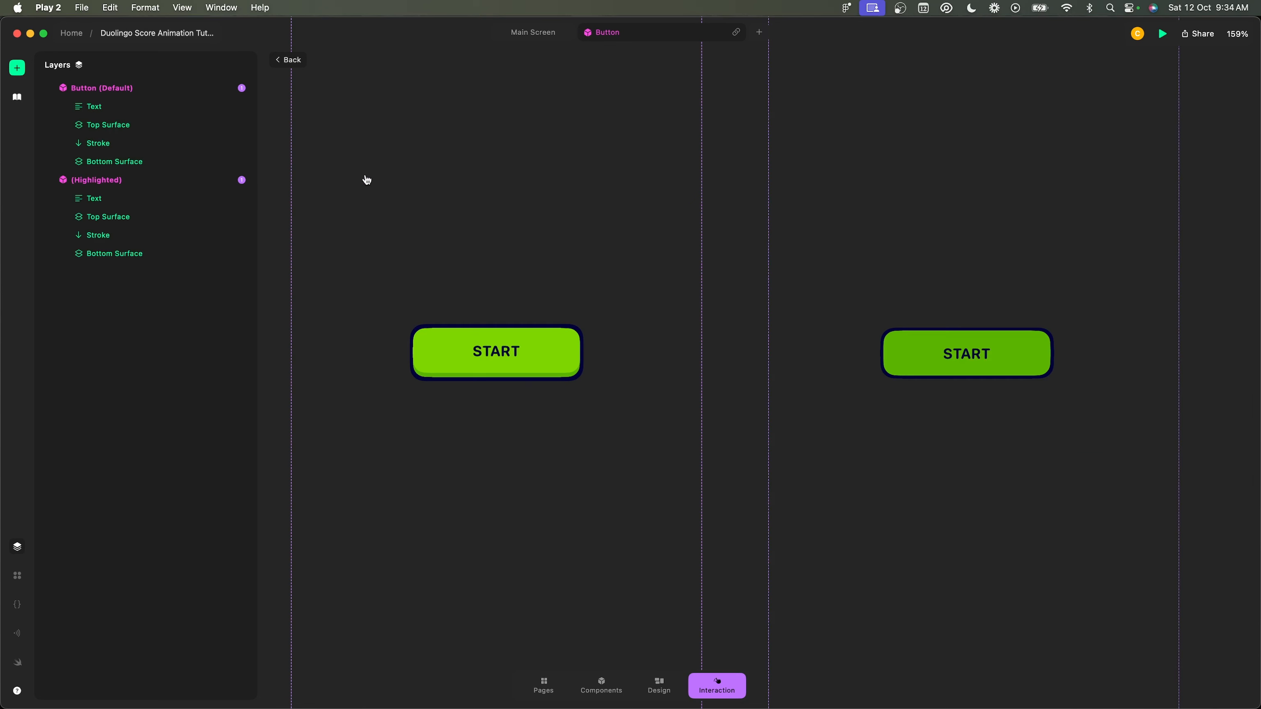
- Review the highlighted state's full interaction flow with the interface hidden, and return to the states overview
left_click(125, 180)
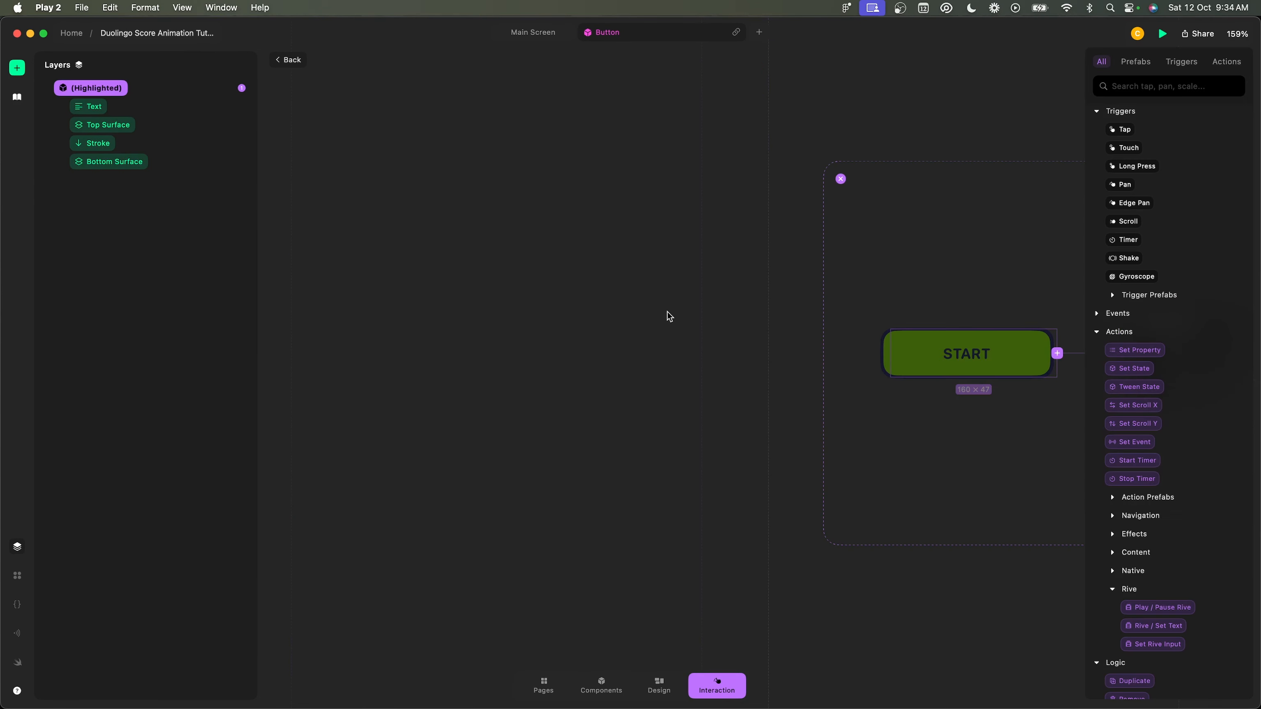
scroll(814, 346, "right", 8)
scroll(813, 347, "right", 2)
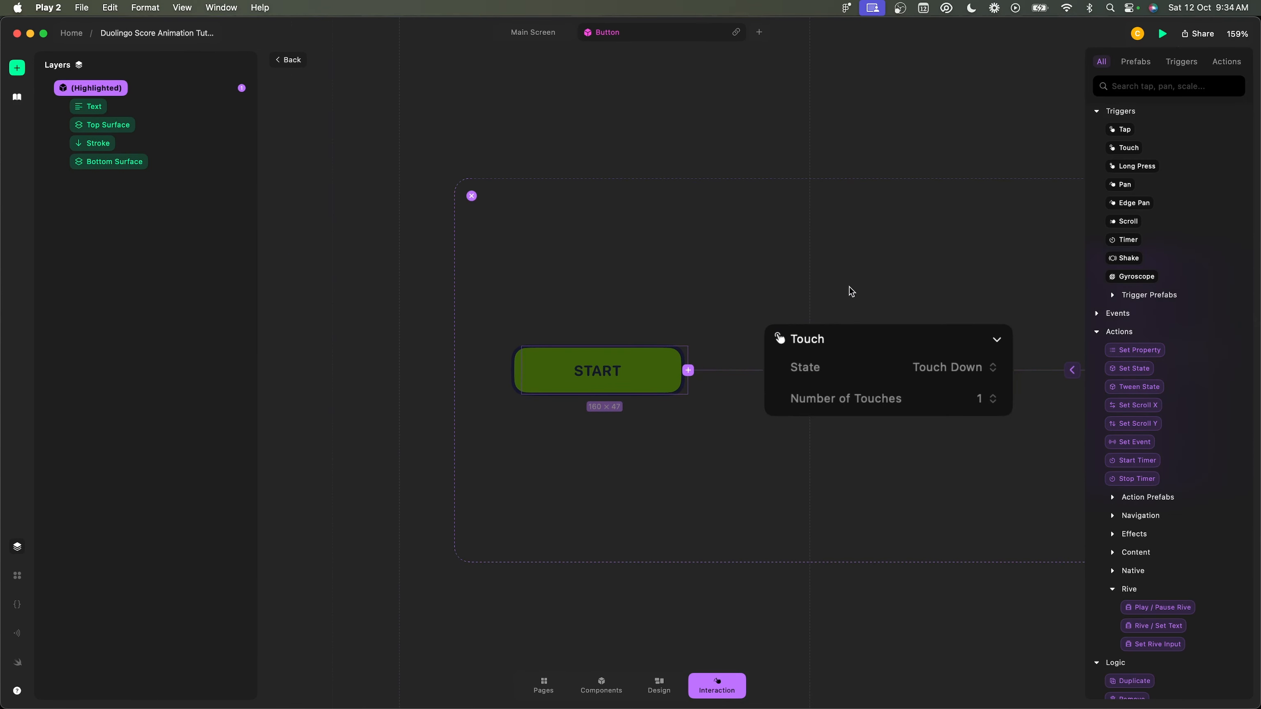
key("super+backslash")
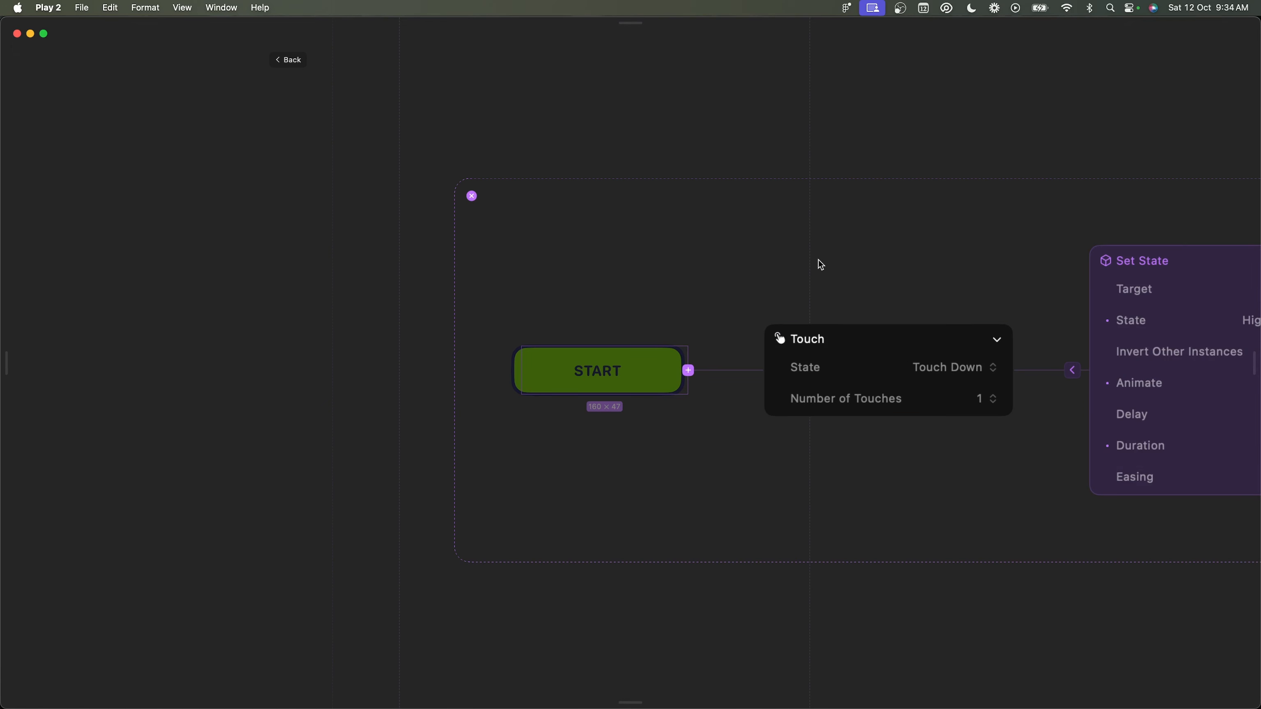
scroll(620, 307, "down", 6)
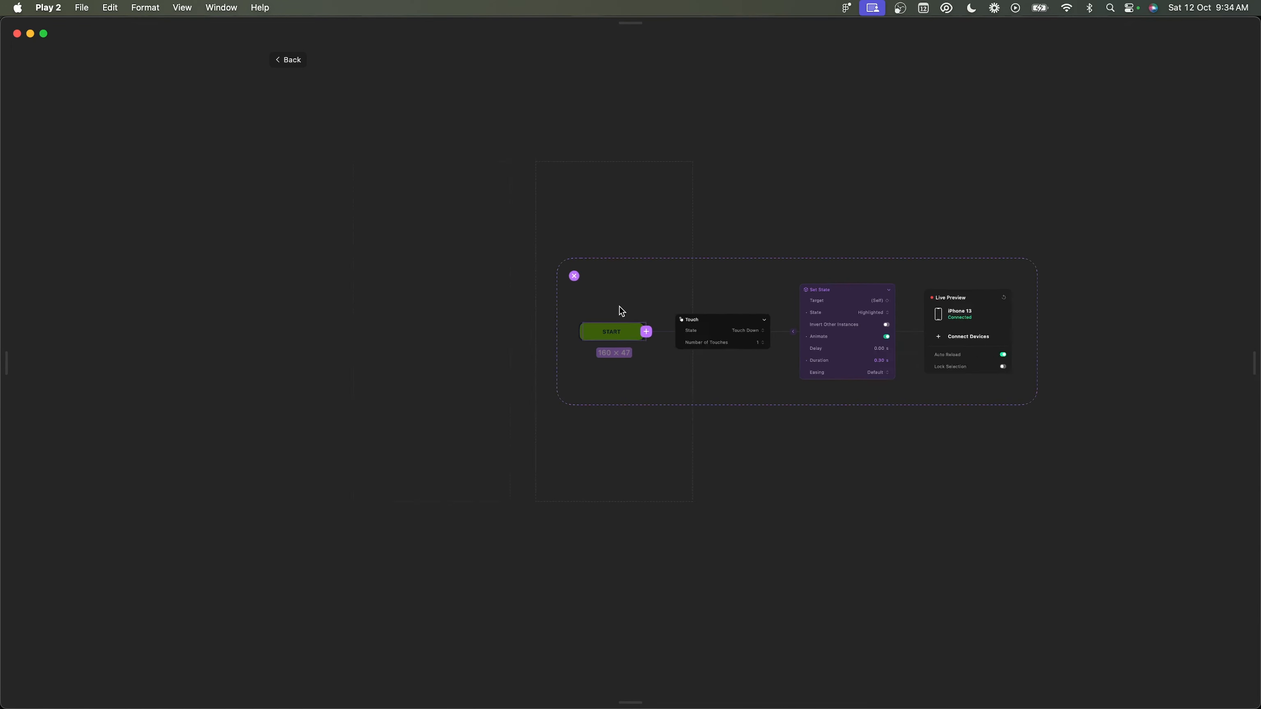
scroll(620, 307, "left", 2)
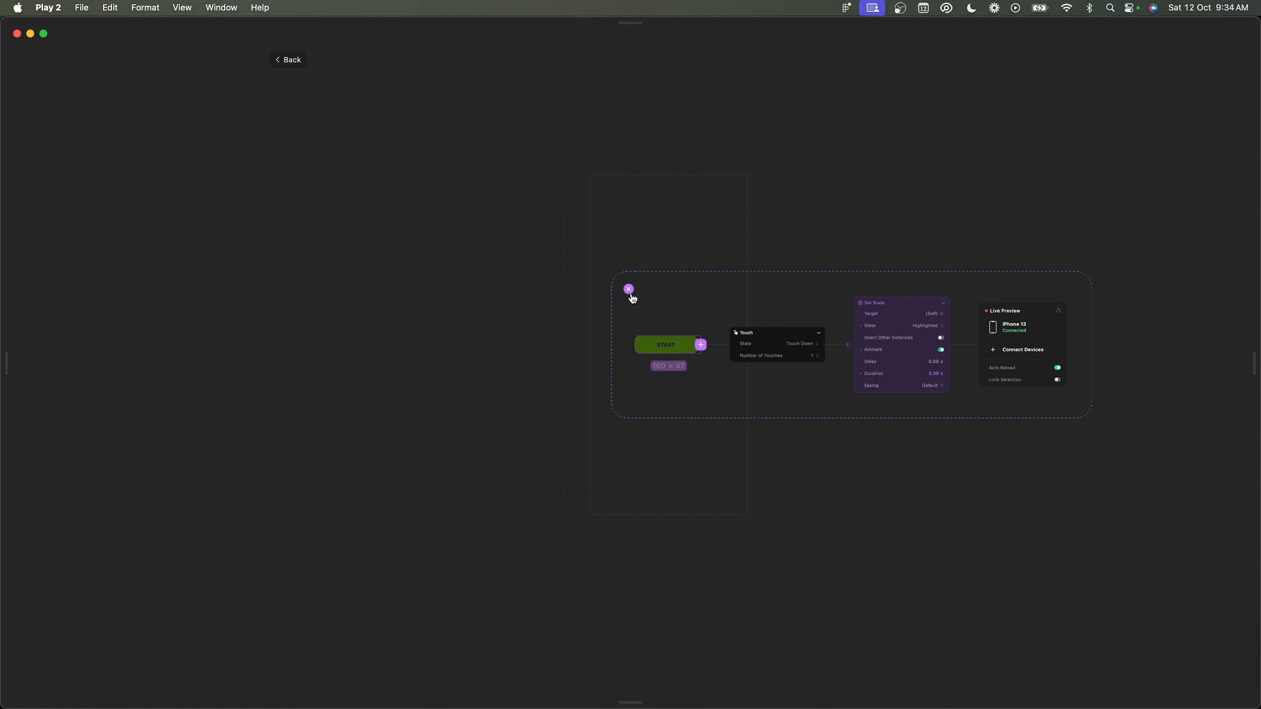
left_click(629, 289)
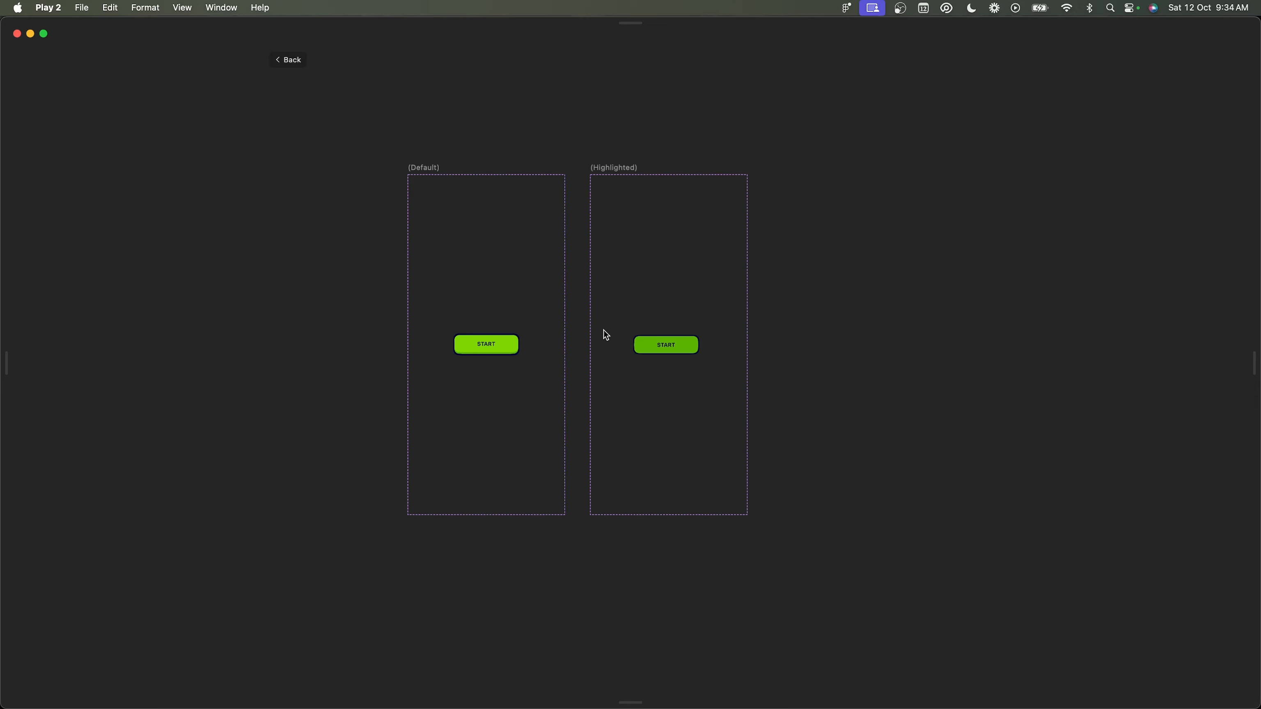
- Restore the interface and open the interaction flow of the whole default button
left_click(648, 347)
key("super+backslash")
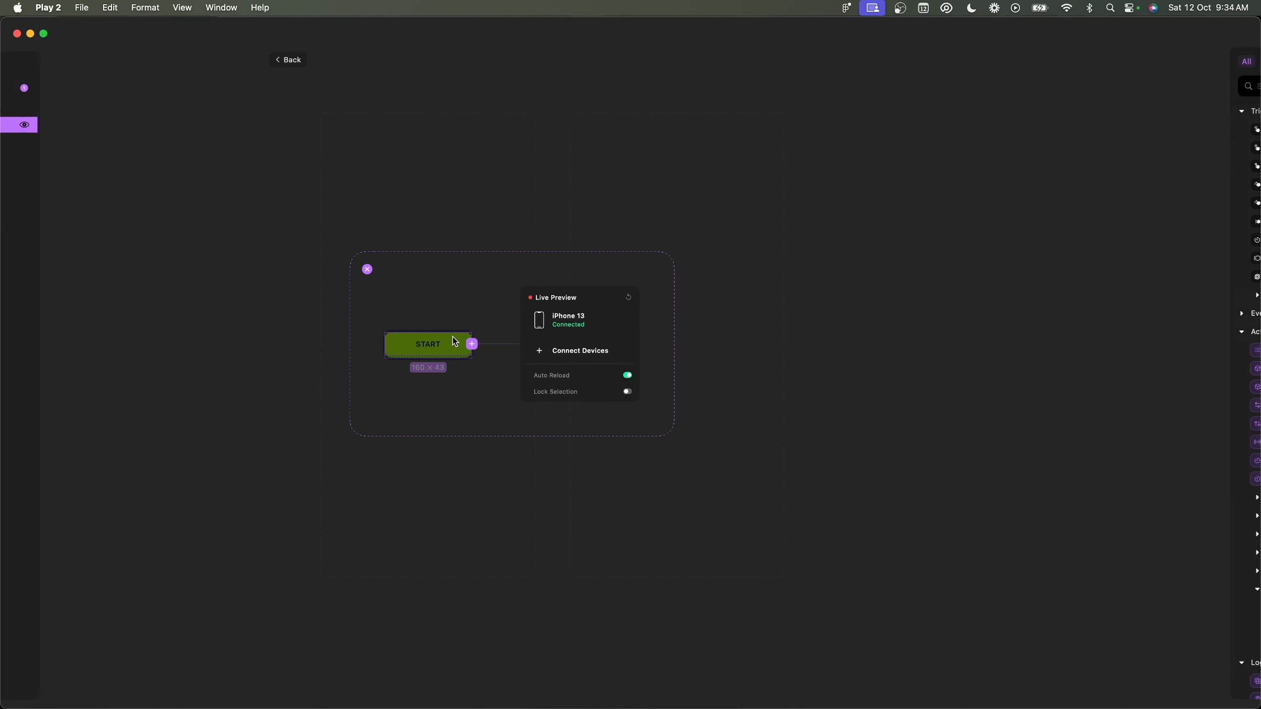
left_click(114, 90)
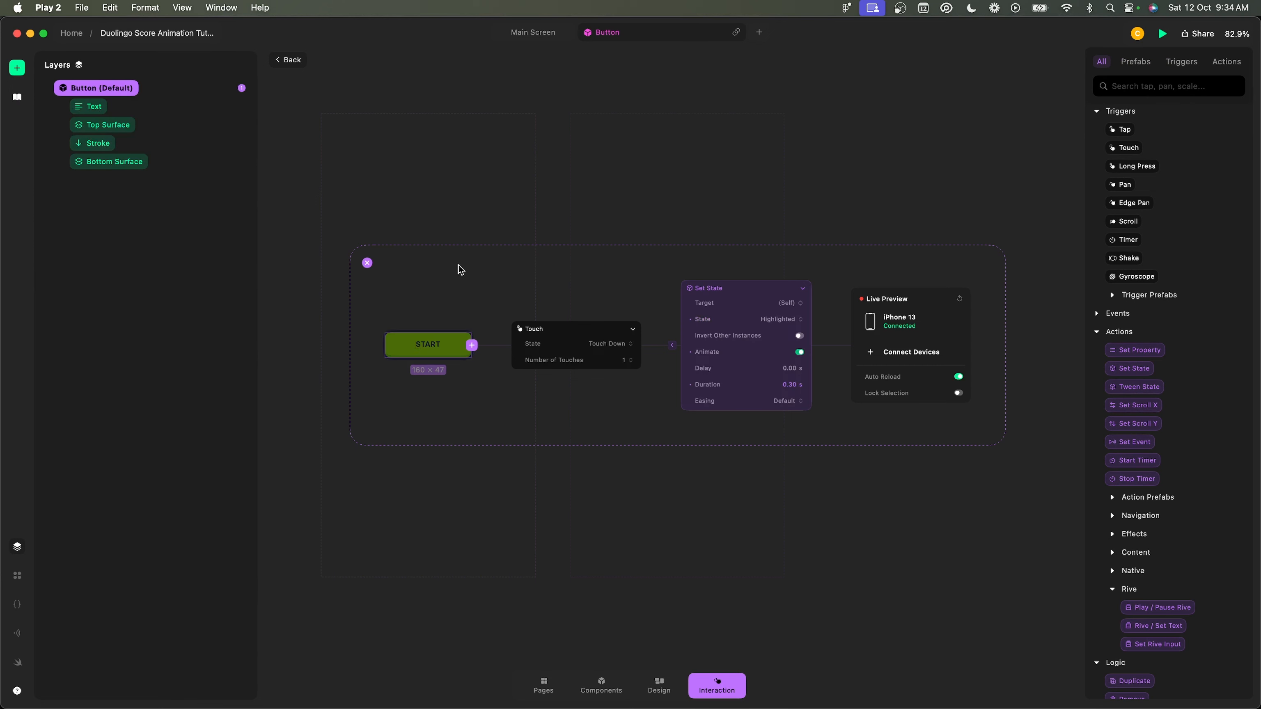
scroll(594, 362, "up", 5)
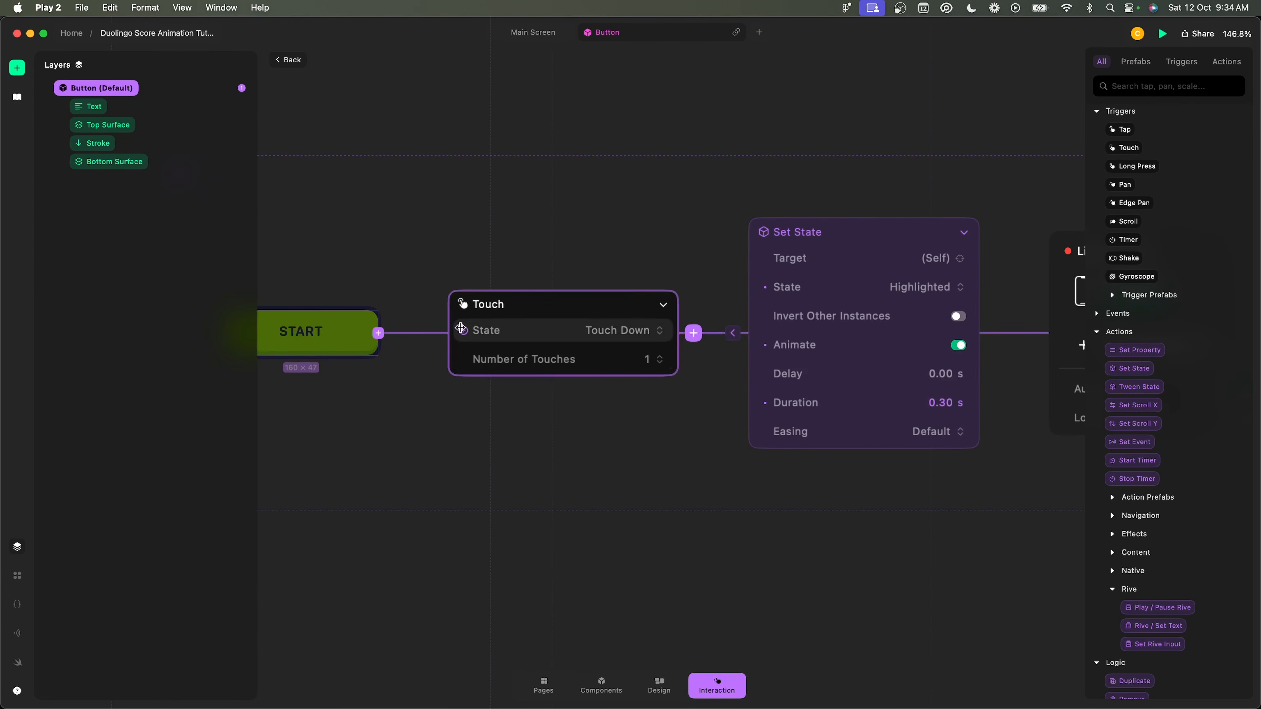
- Add a second Touch trigger to the default button and set its state to Touch Up
left_click(377, 333)
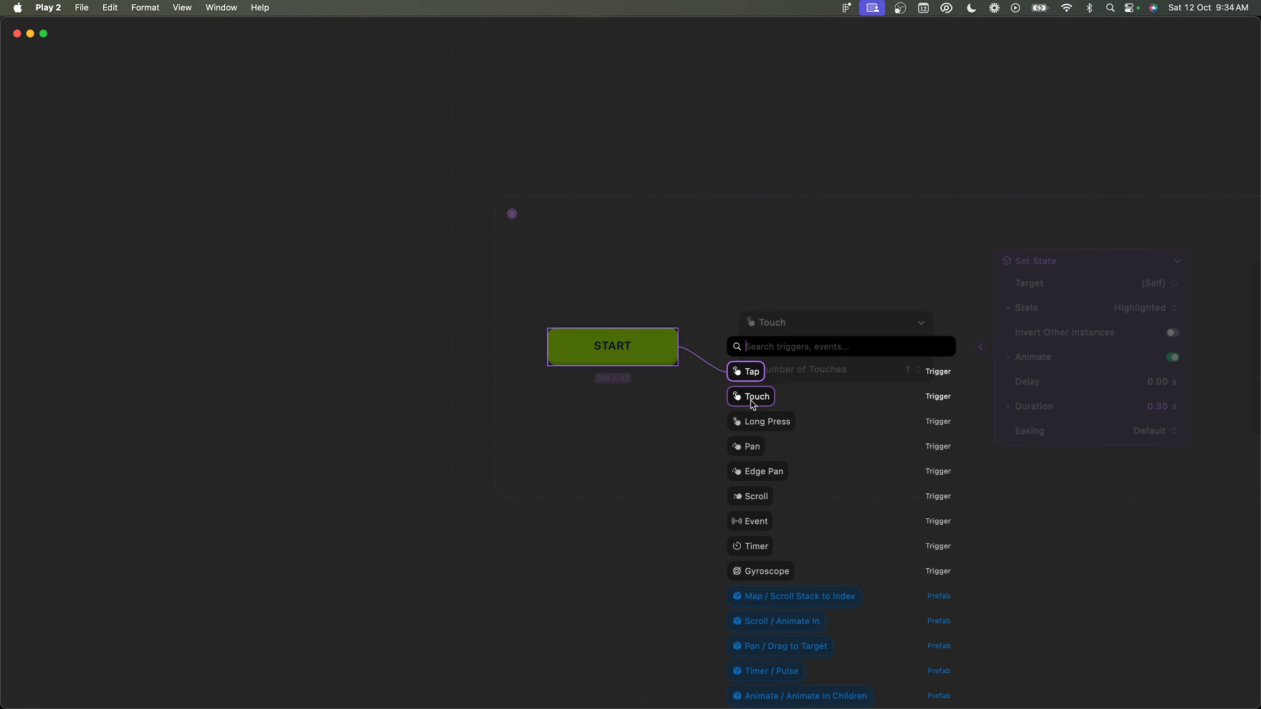
left_click(752, 402)
left_click(734, 345)
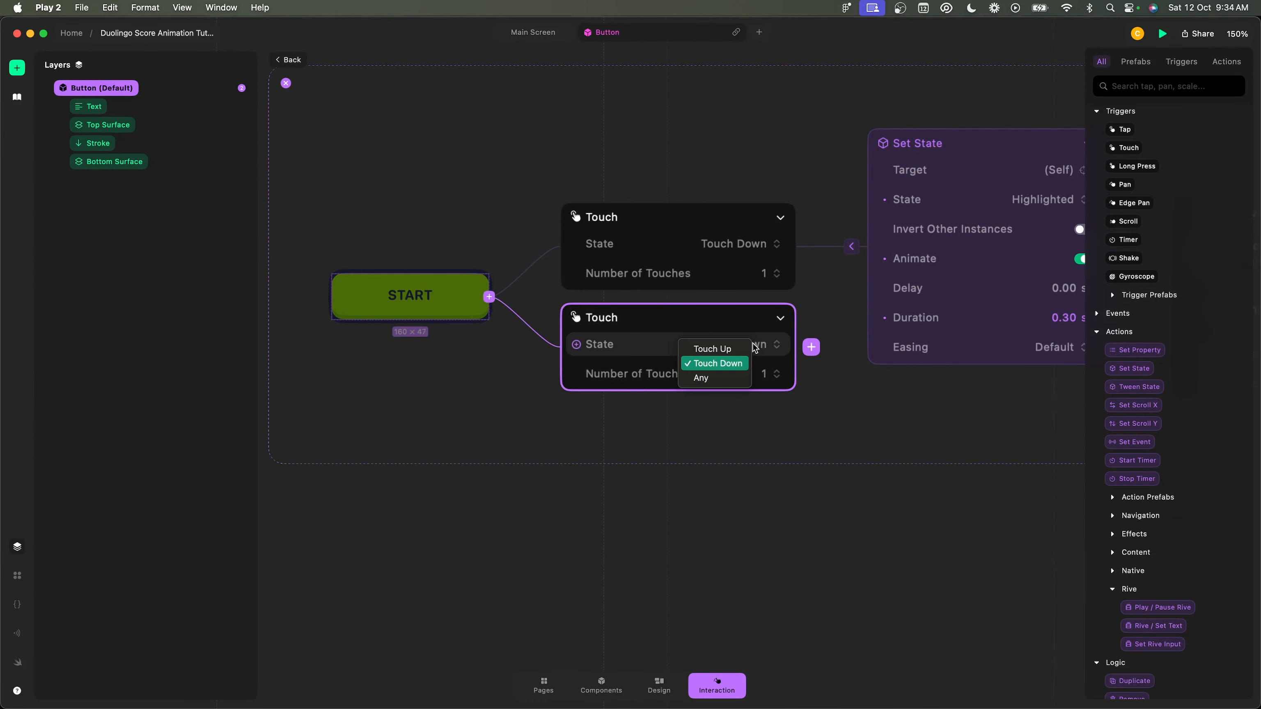
left_click(730, 350)
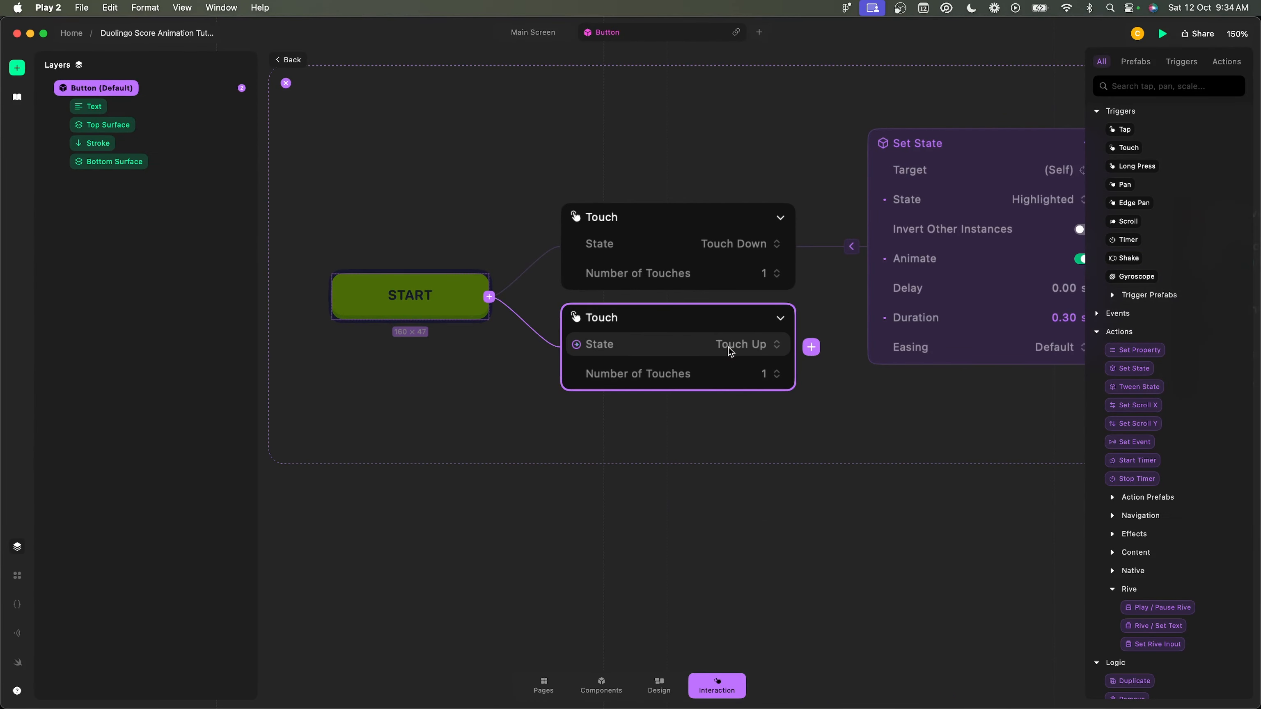
- Attach a Set State action to the Touch Up trigger, targeting the button itself with Default State
scroll(729, 348, "right", 3)
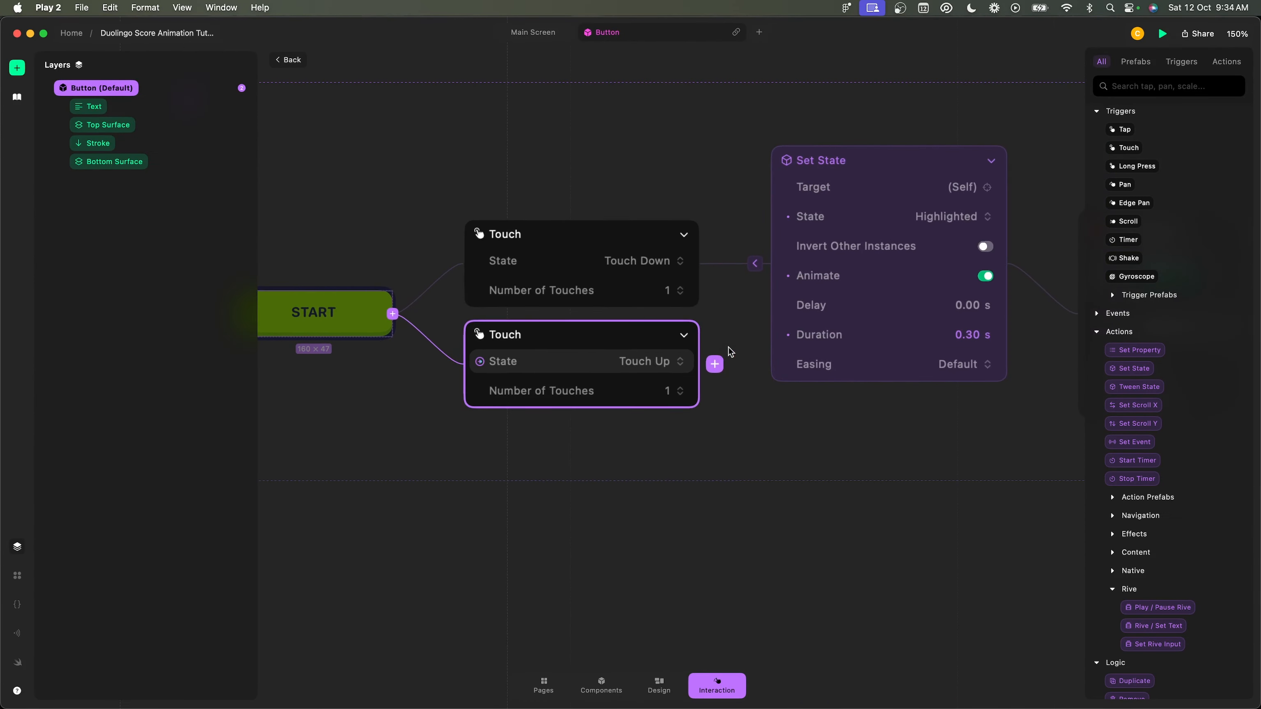
left_click(715, 364)
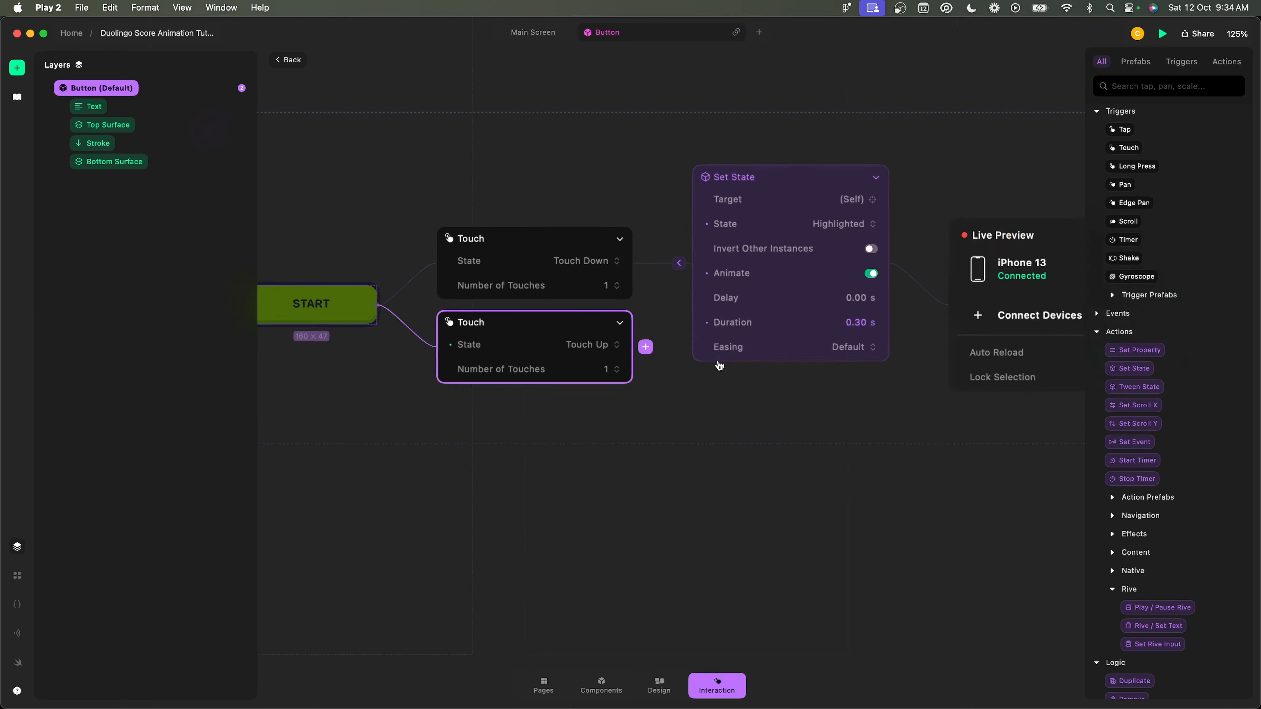
type("set")
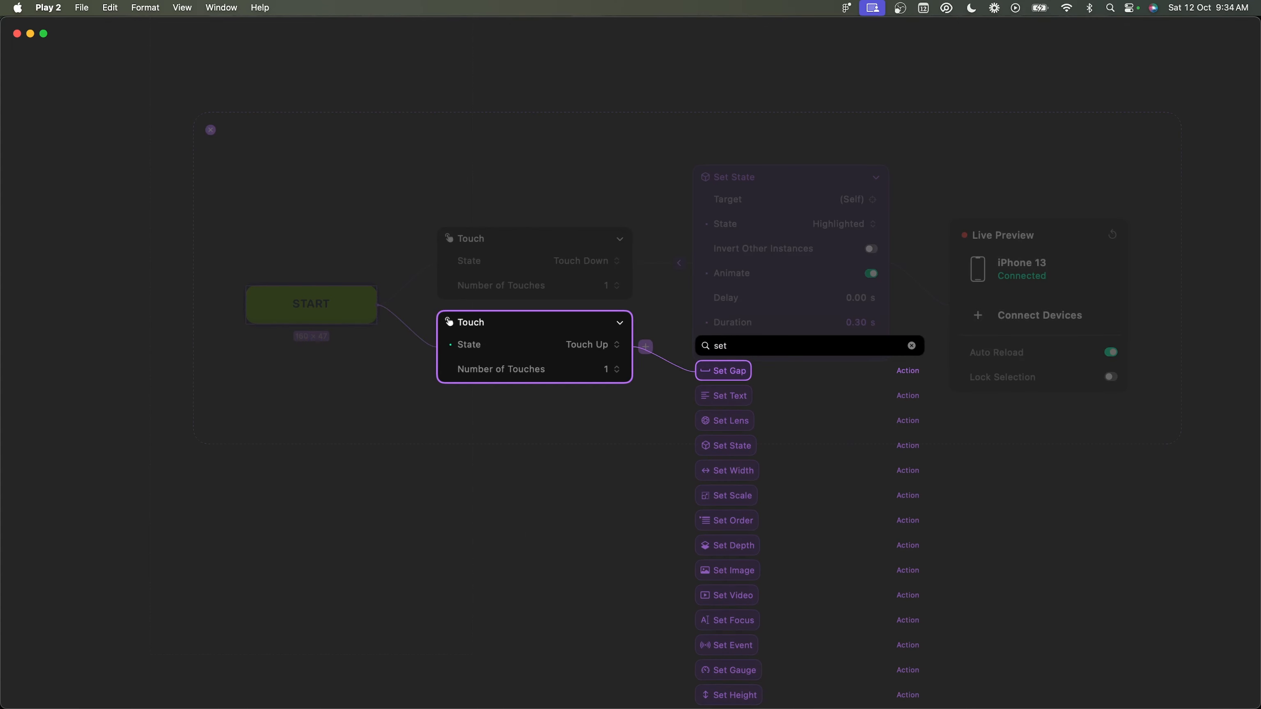
key("Down")
key("Down")
key("Down")
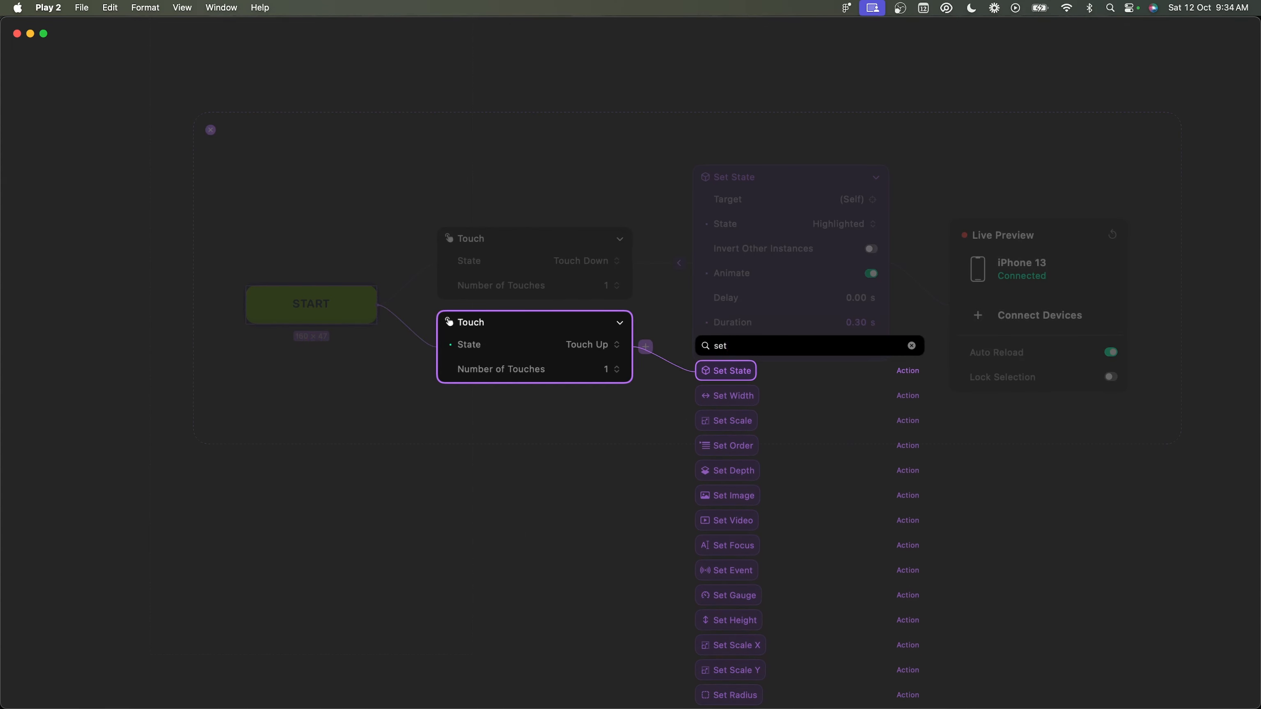
key("Return")
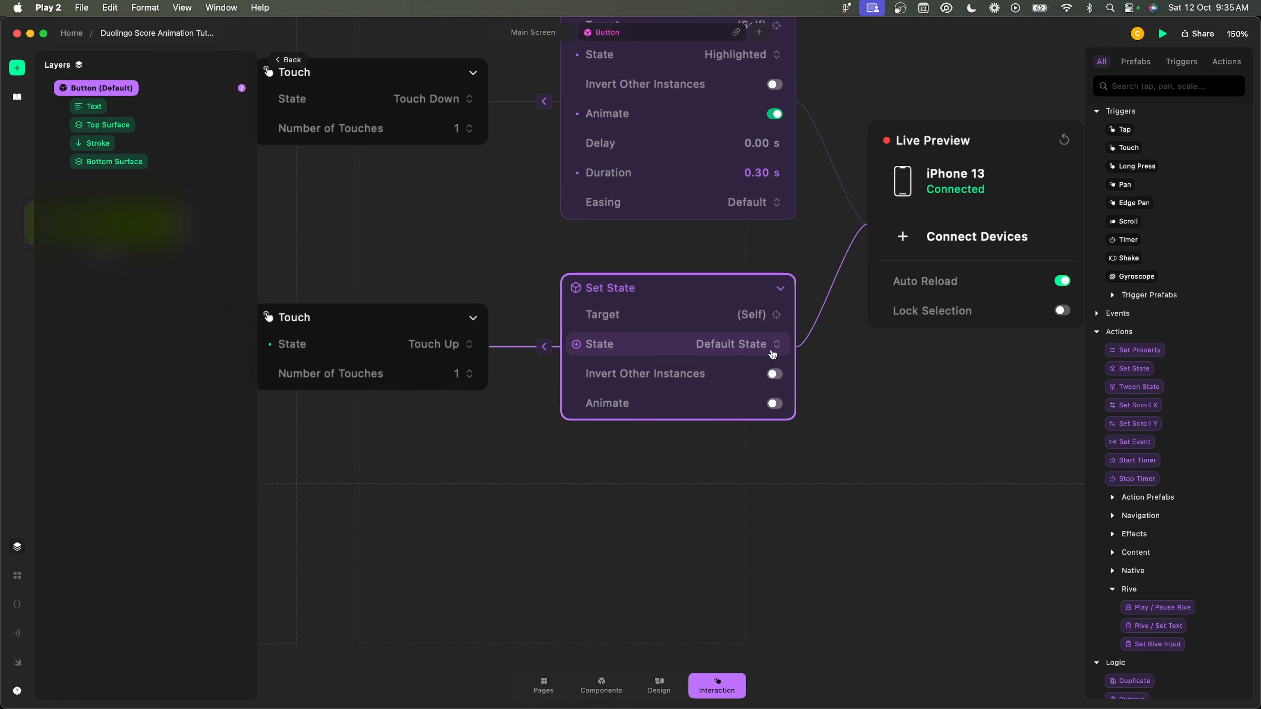
scroll(740, 284, "up", 3)
scroll(740, 284, "left", 3)
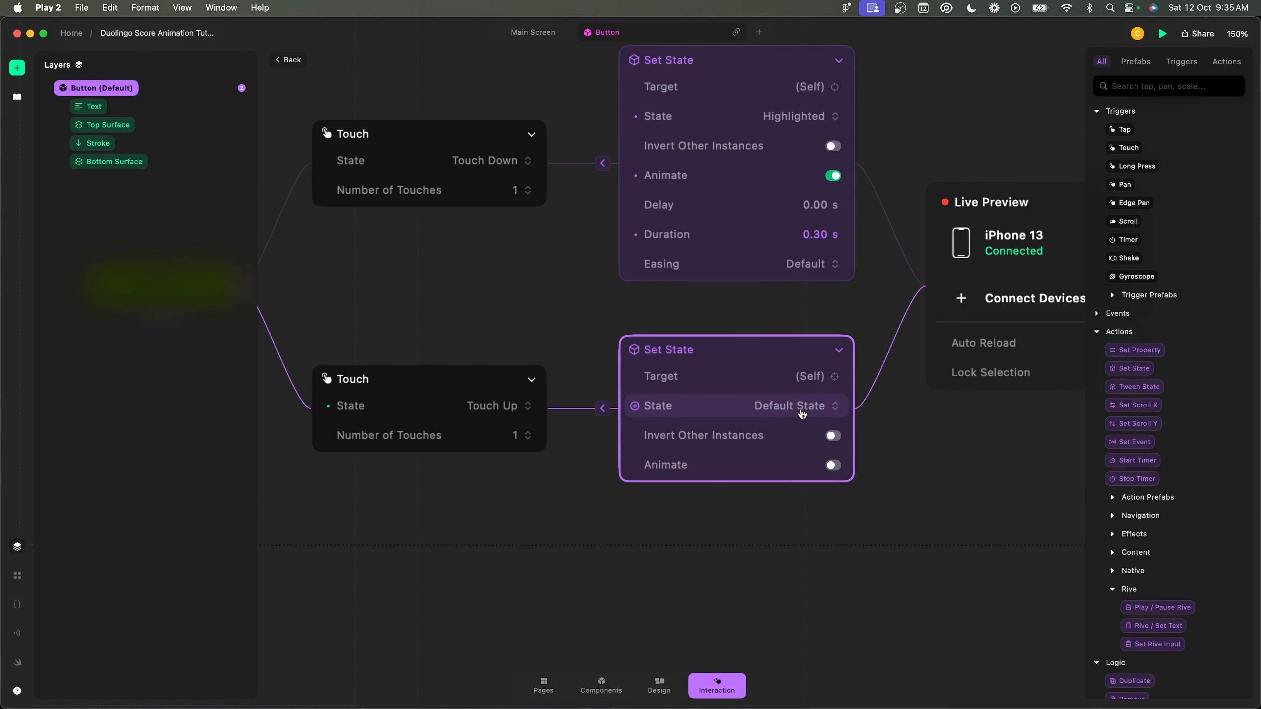
- Enable animation on the Touch Up trigger's Set State action and set its duration to 0.3 s
left_click(833, 465)
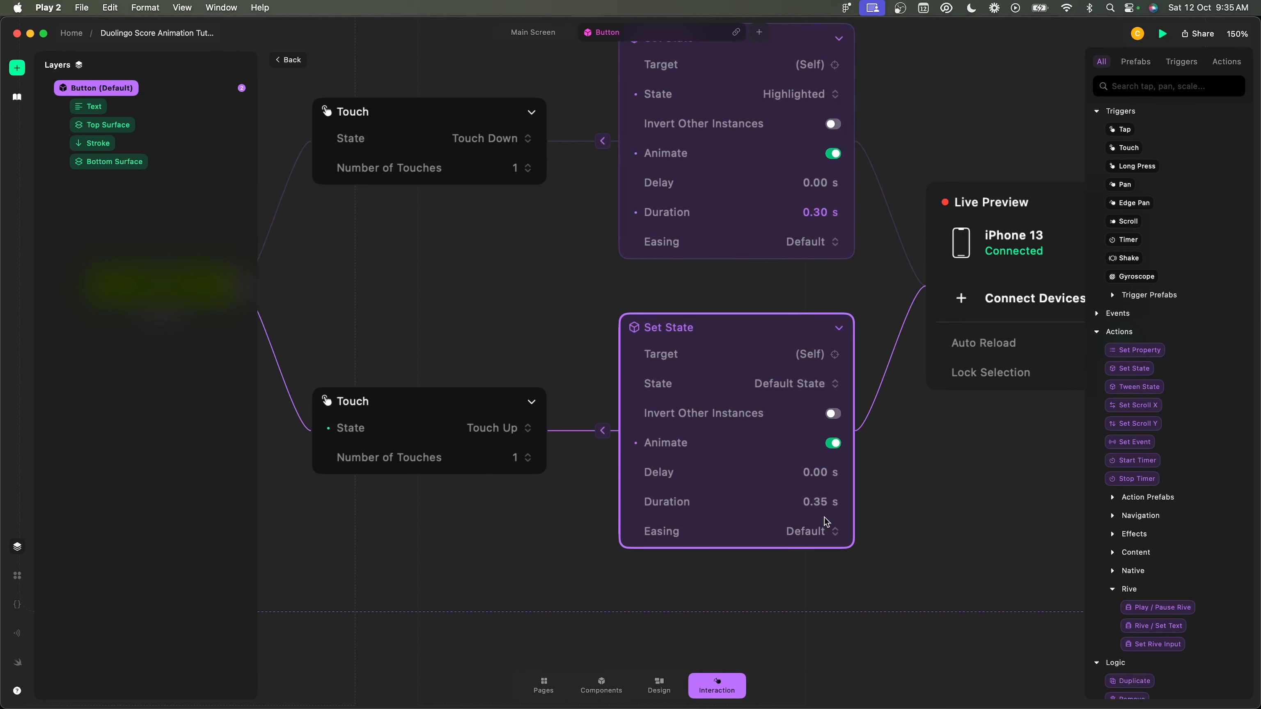
left_click(821, 503)
type("0.3")
key("Return")
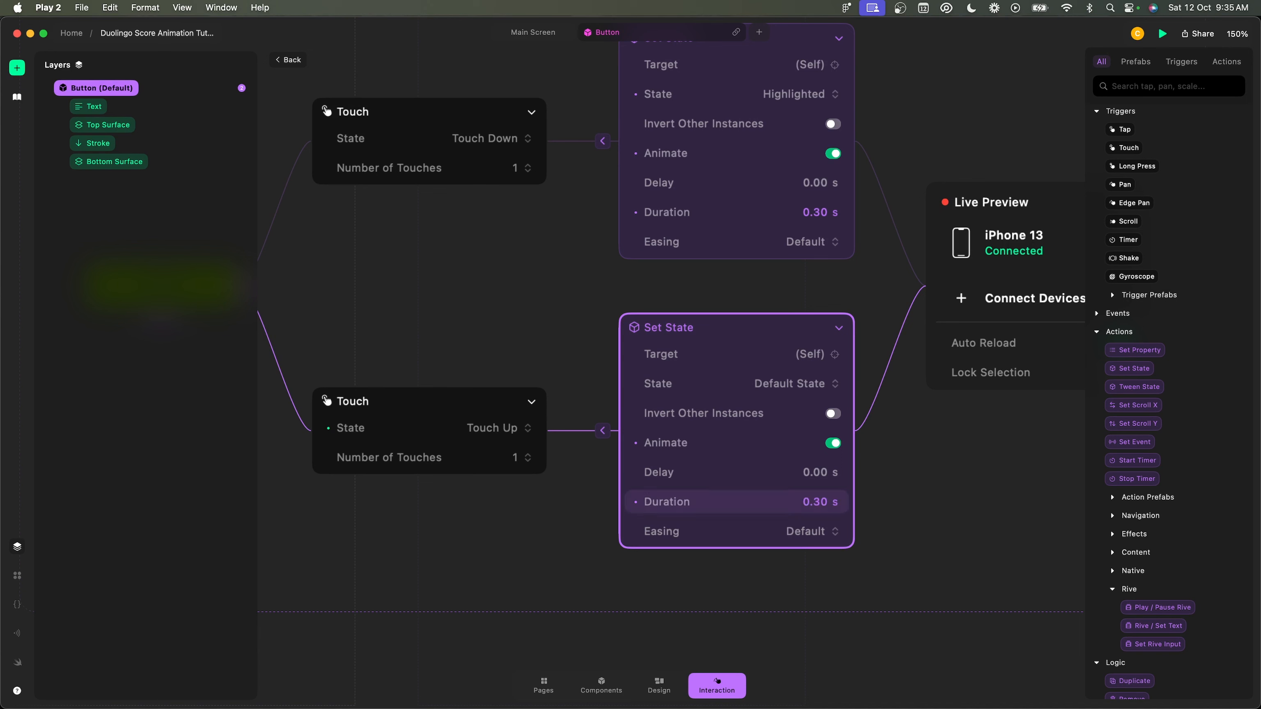
- Close the default button's interaction flow and go back to the Main Screen page
left_click(639, 609)
scroll(640, 610, "down", 6)
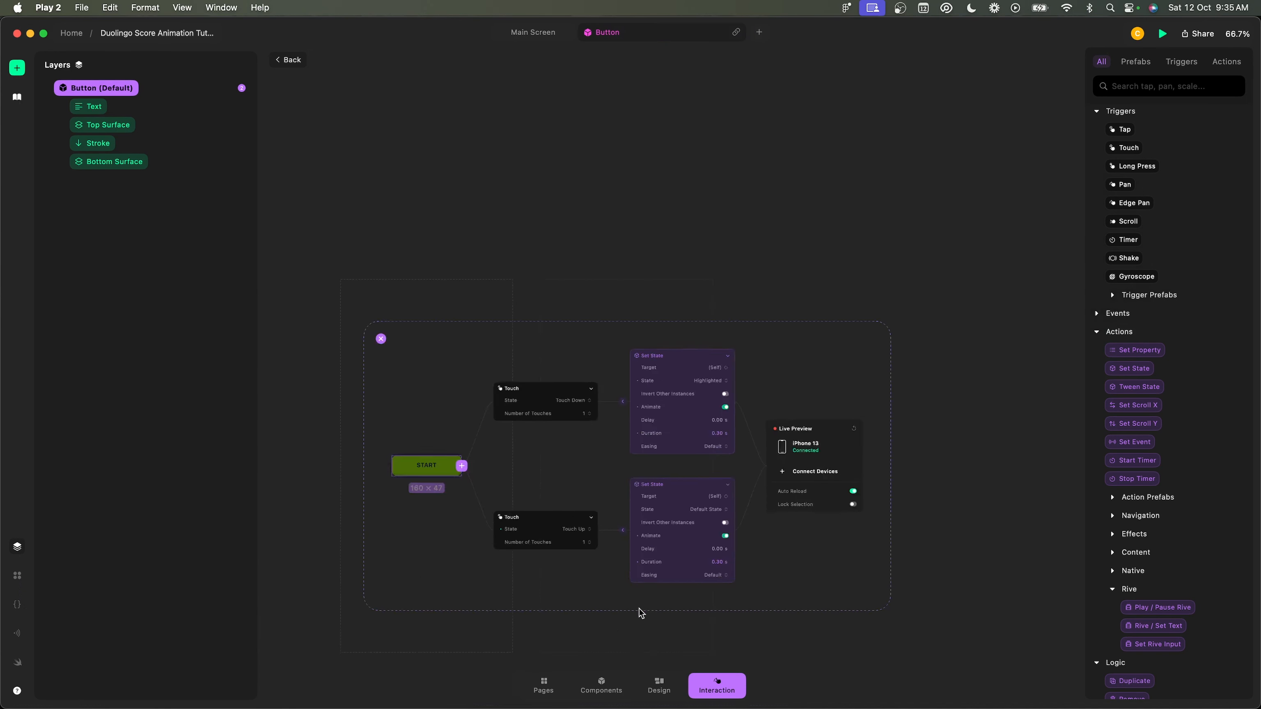
scroll(639, 609, "left", 1)
left_click(517, 447)
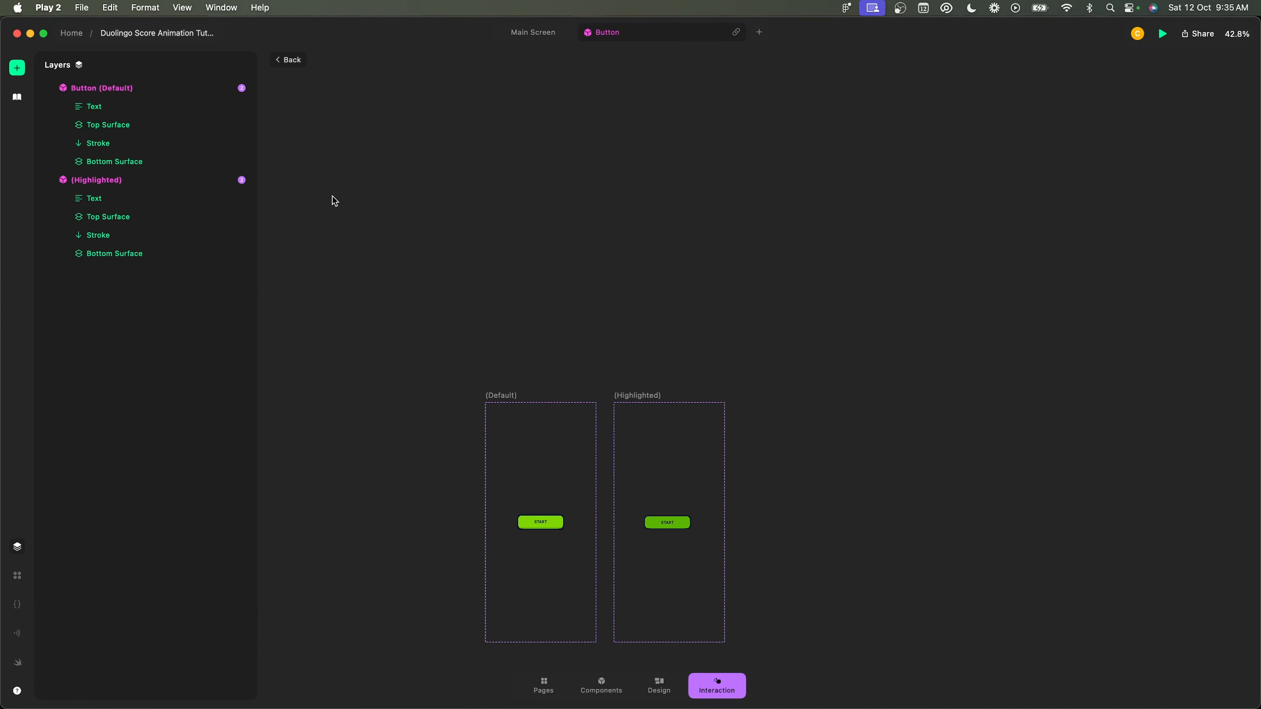
left_click(533, 32)
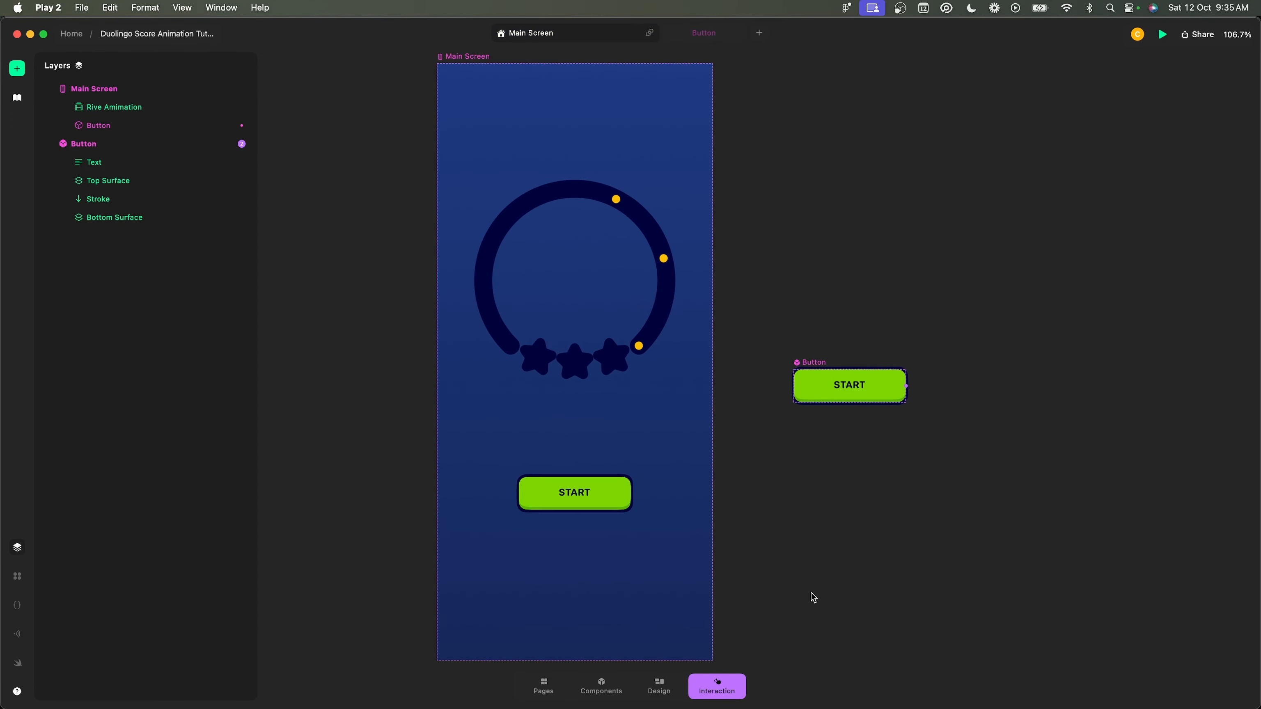
- Switch to iPhone Mirroring and test the START button's touch down and touch up animation repeatedly
key("super+Tab")
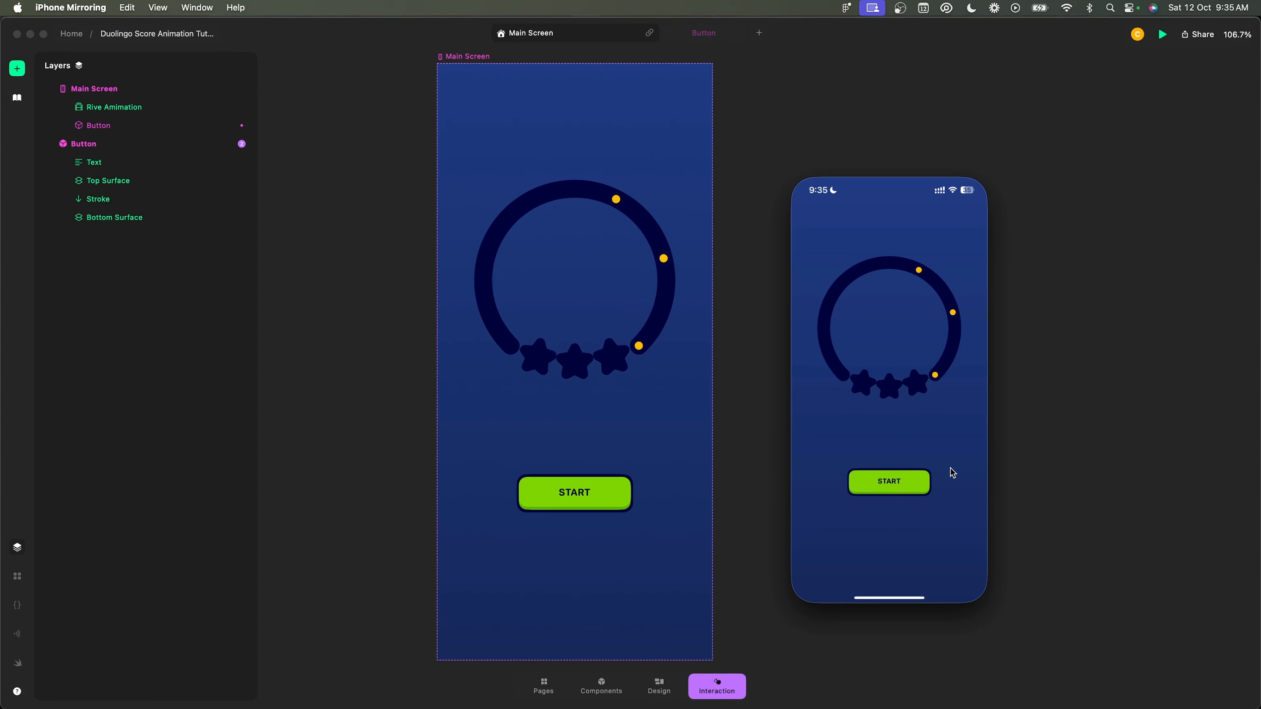
left_click(920, 484)
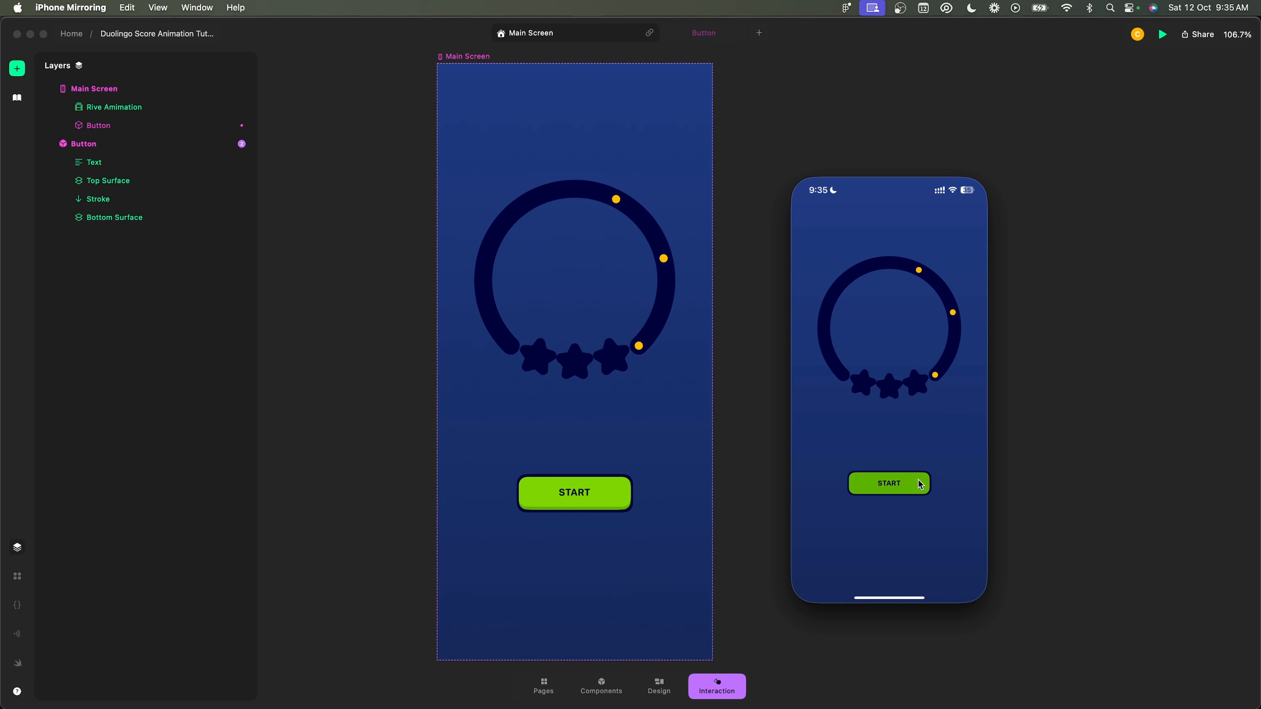
left_click(922, 485)
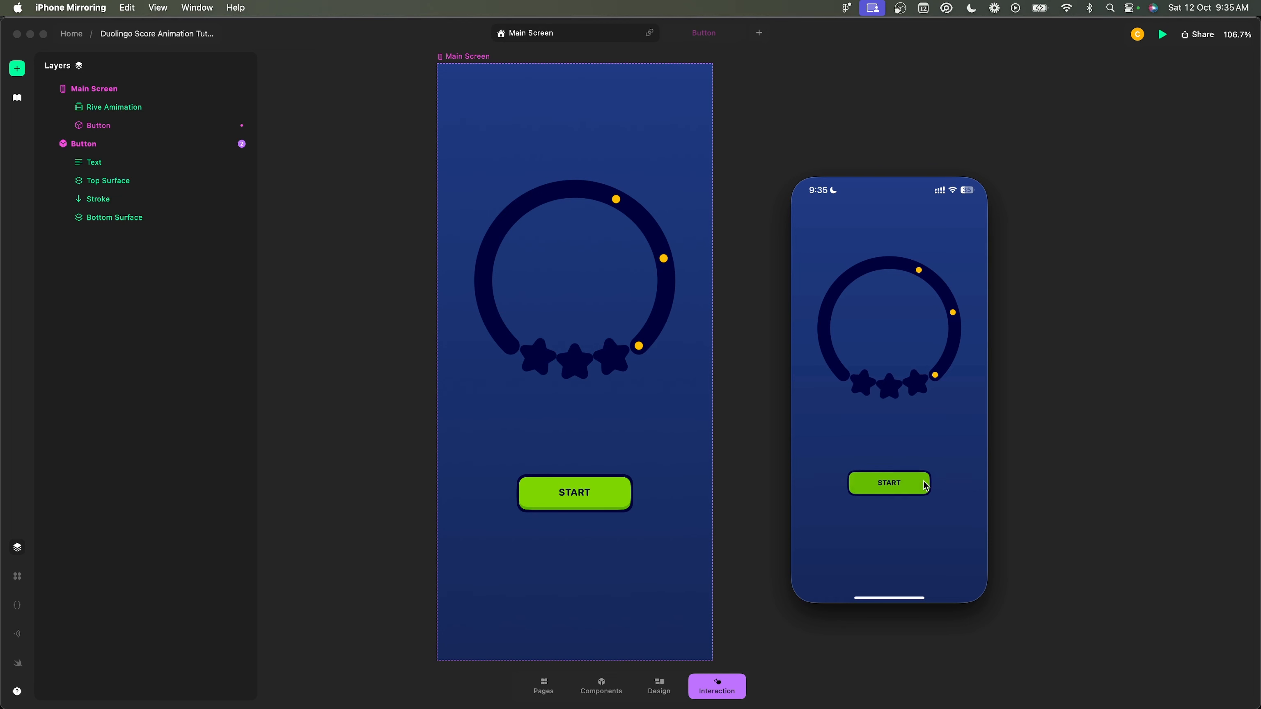
left_click(925, 485)
left_click(924, 482)
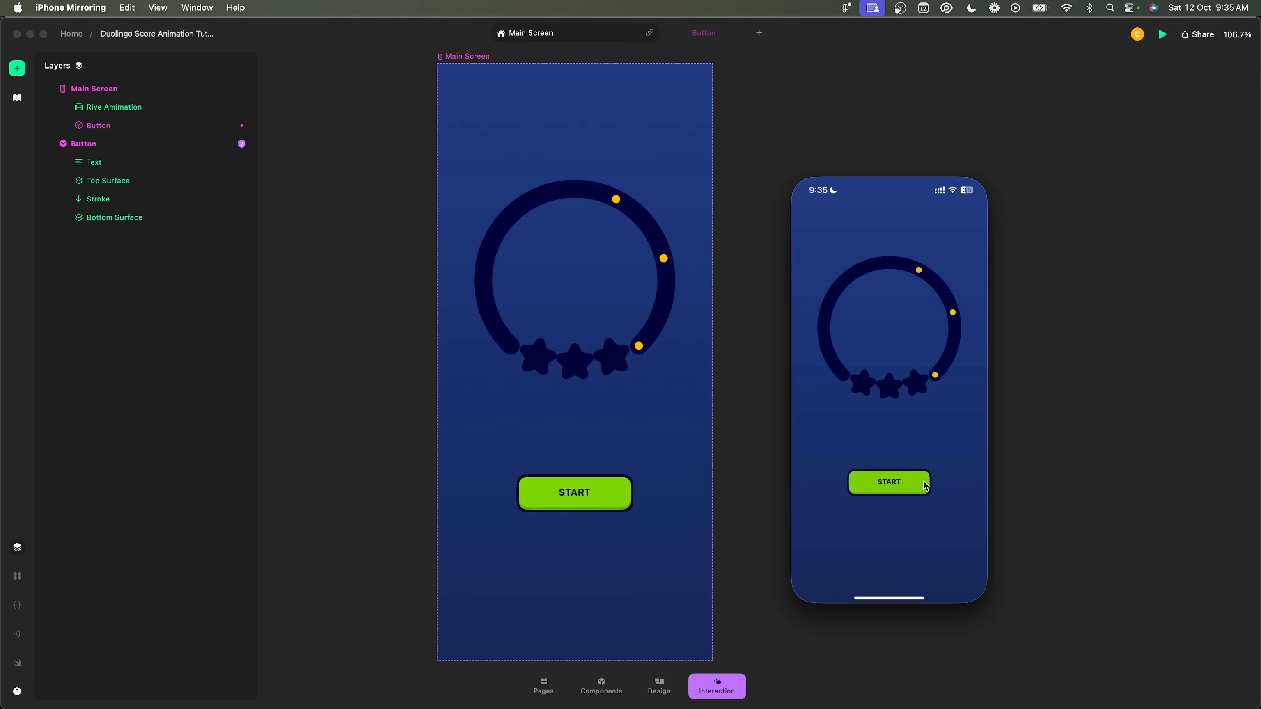
left_click(923, 481)
left_click(925, 485)
left_click(925, 485)
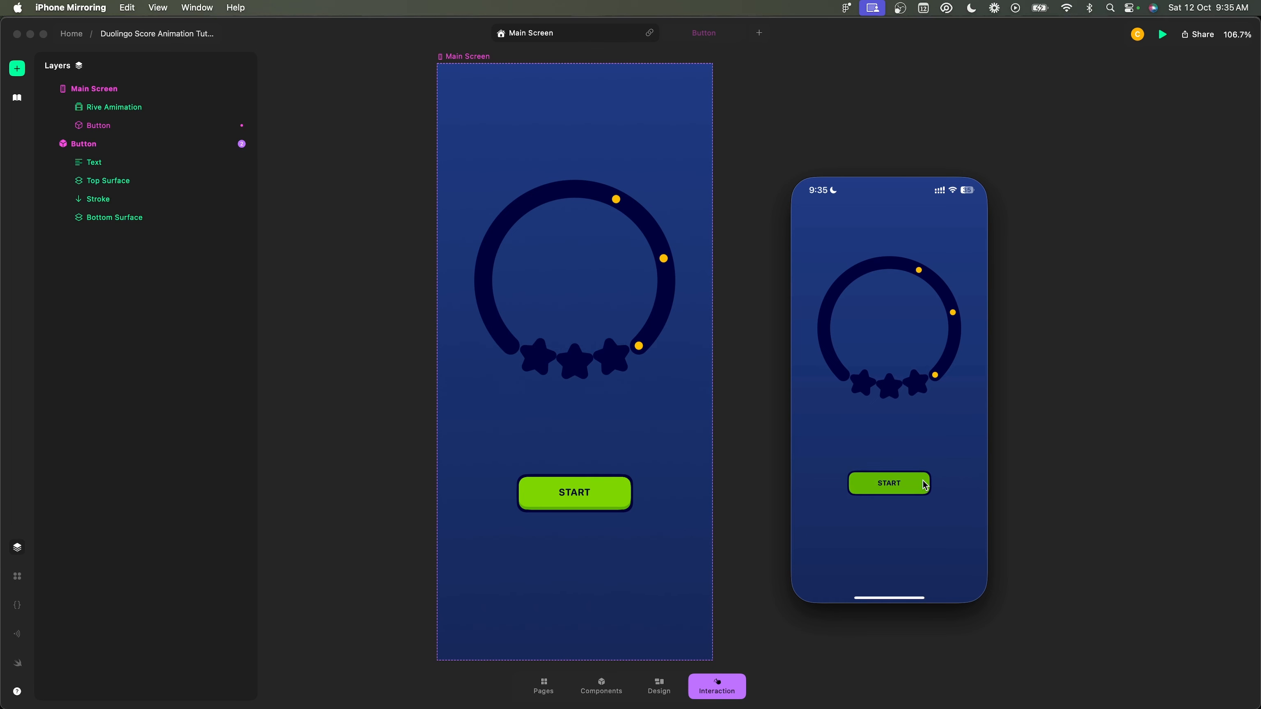
left_click(925, 486)
left_click(924, 486)
- Back in Play, open the Button component's interaction flow and set both Set State durations to 0.15 s
left_click(764, 405)
left_click(805, 366)
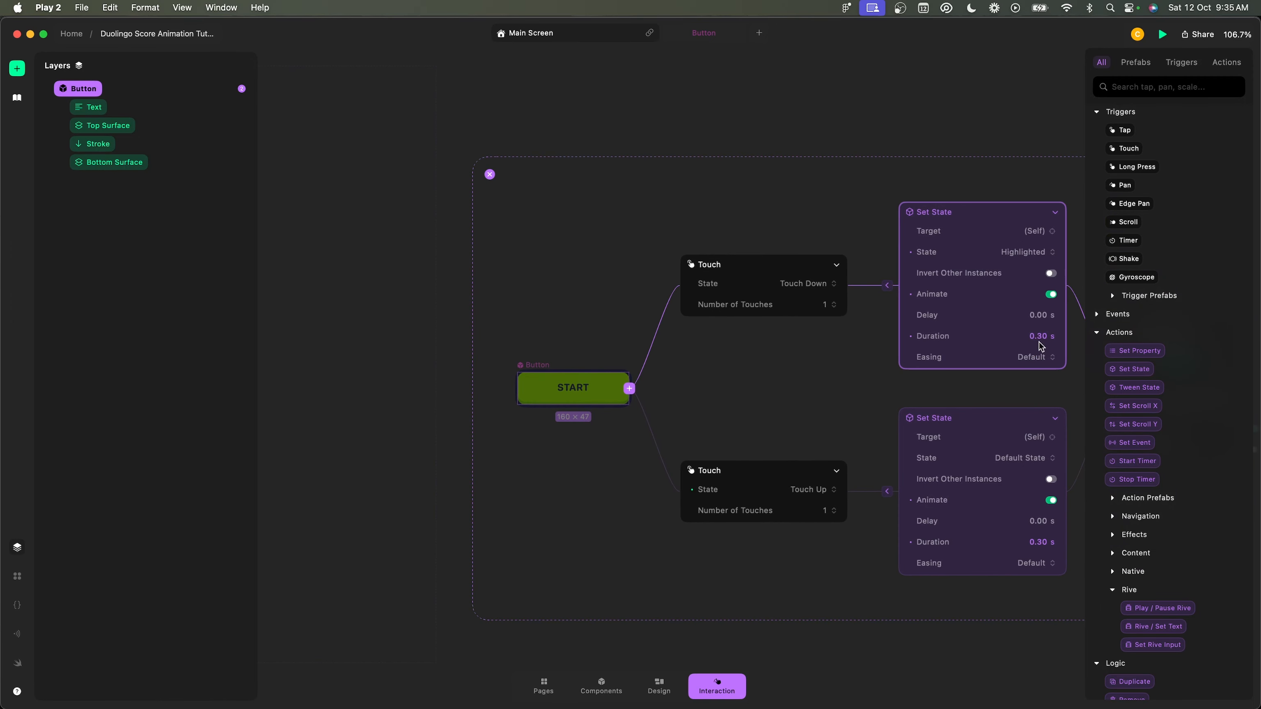
left_click(1040, 335)
type("0.15")
key("Return")
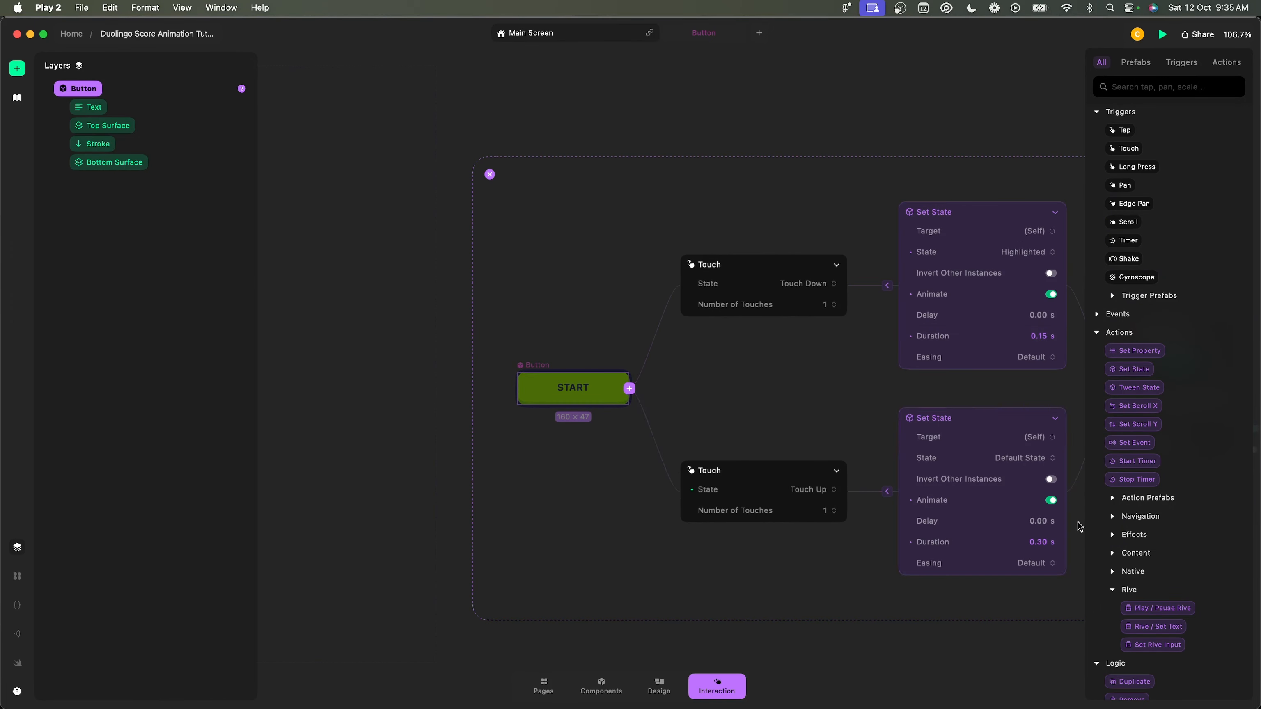
left_click(1041, 542)
type("0.15")
key("Return")
- Close the Button component's interaction flow and return to the Main Screen overview with no flow open
double_click(601, 37)
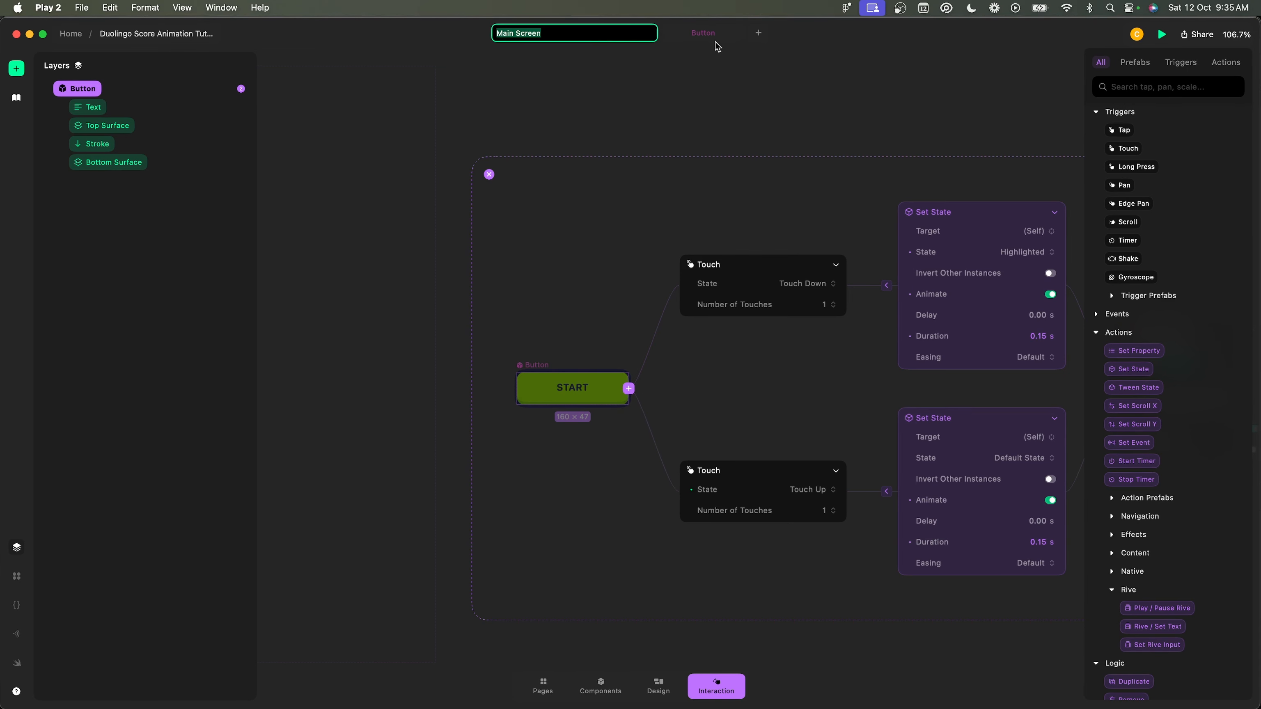
key("Return")
left_click(489, 174)
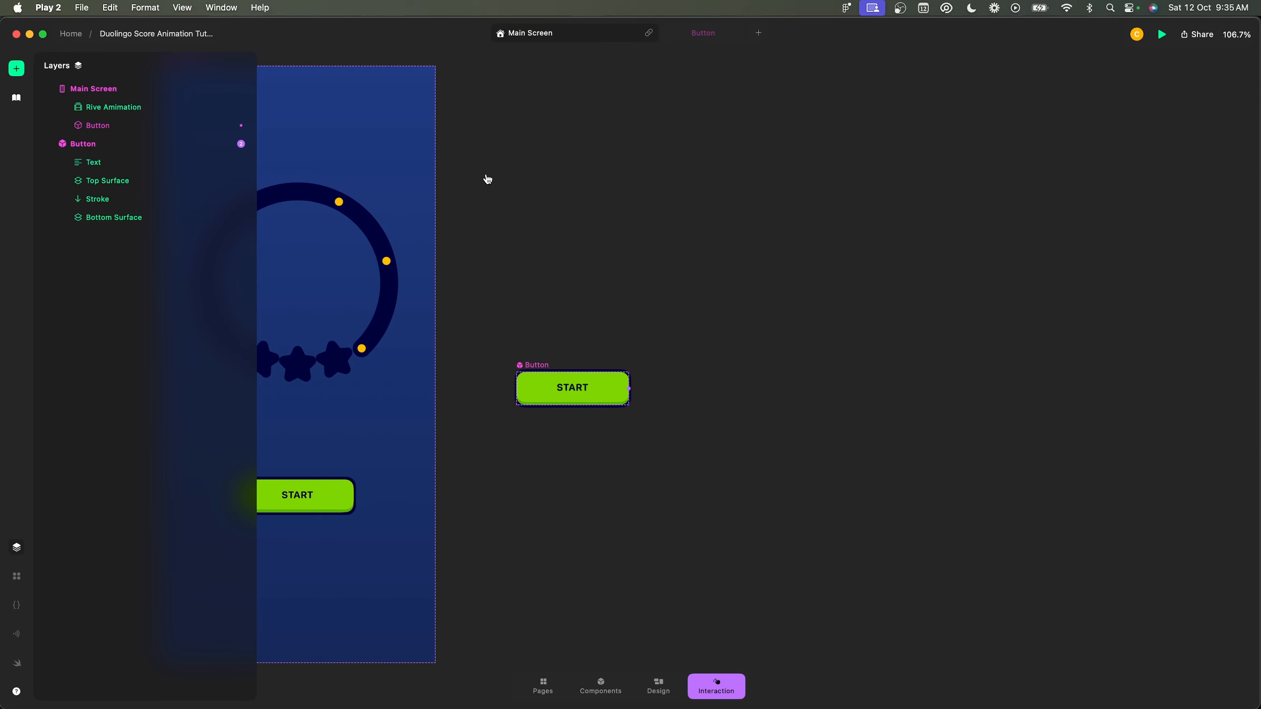
left_click(298, 72)
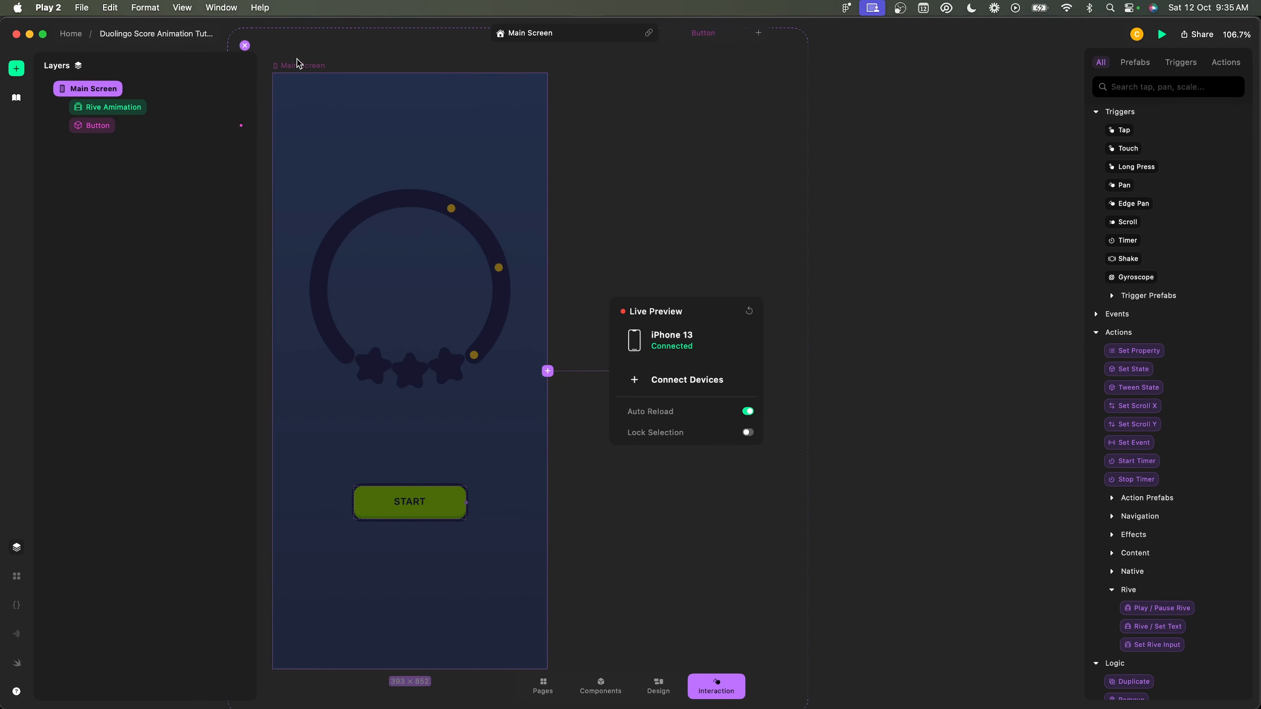
key("super+Tab")
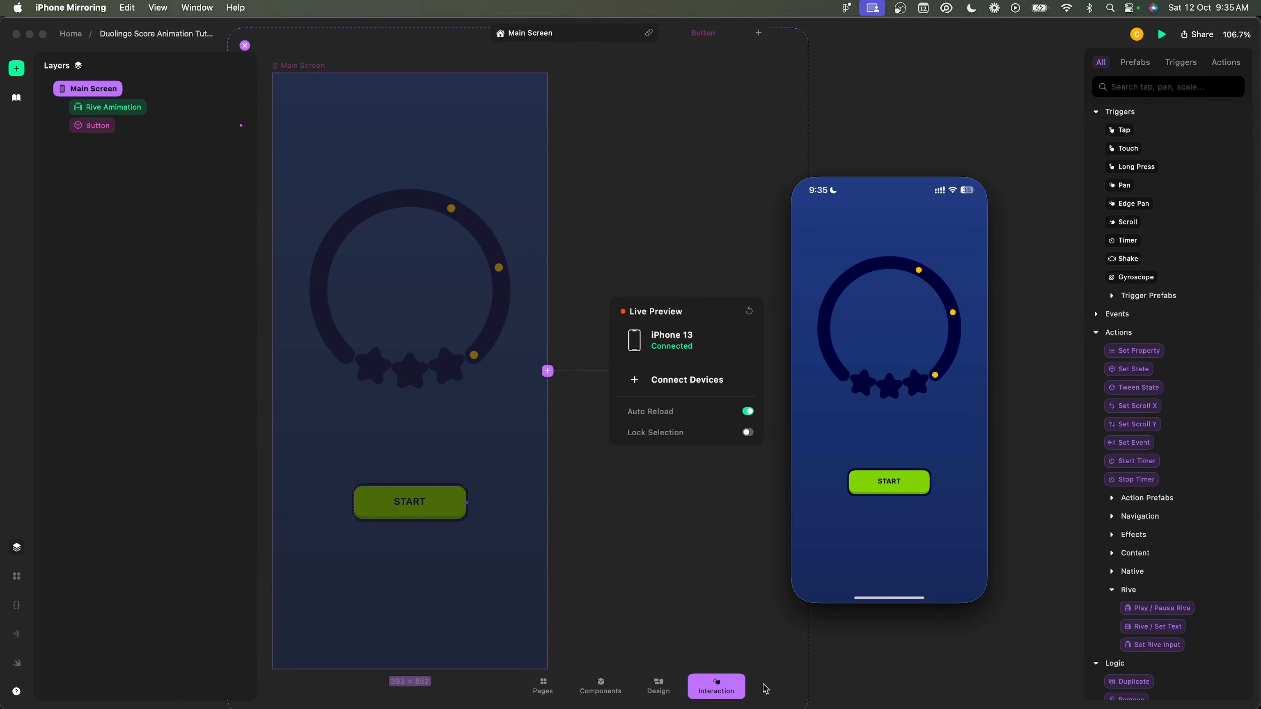
left_click(647, 513)
left_click(646, 513)
- Switch to iPhone Mirroring and test the START button's press animation with the shortened durations
key("super+Tab")
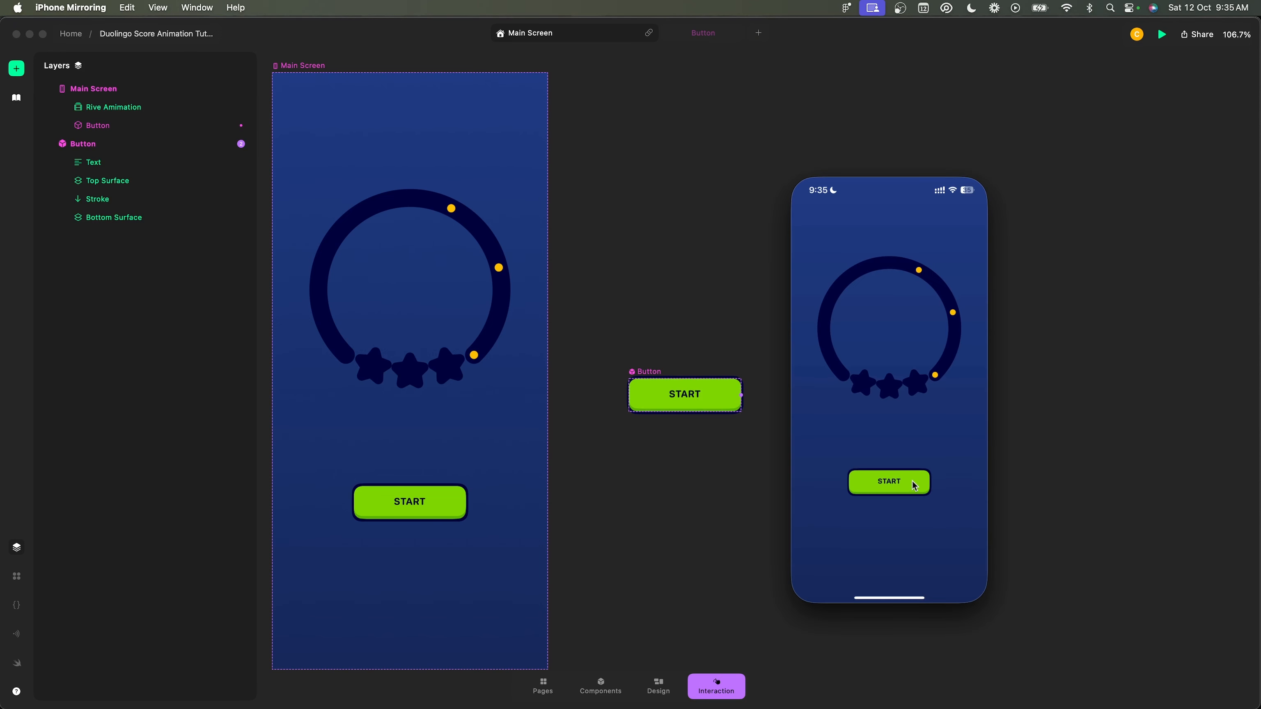
left_click(914, 482)
left_click(914, 481)
left_click(913, 481)
left_click(913, 481)
left_click(913, 481)
left_click(914, 481)
left_click(914, 485)
left_click(912, 483)
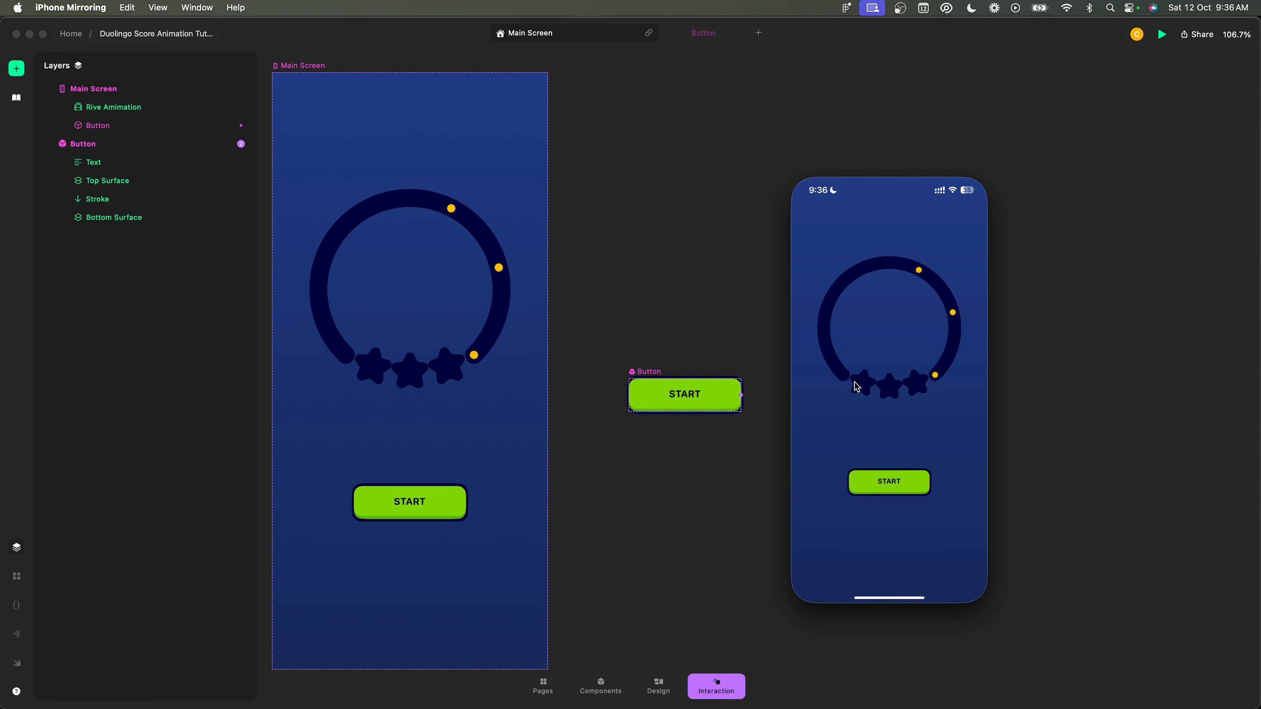